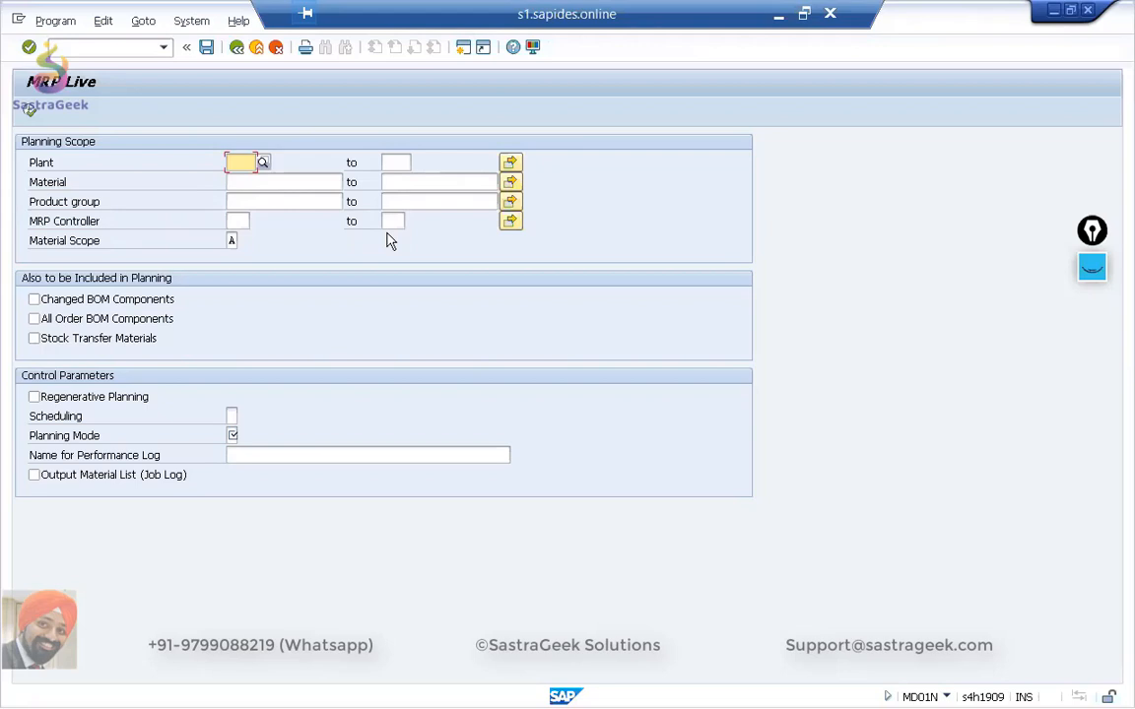
# Activate the annotation pen and draw arrows pointing to the Plant and Material input fields.
pyautogui.click(1093, 270)
pyautogui.moveTo(1093, 328)
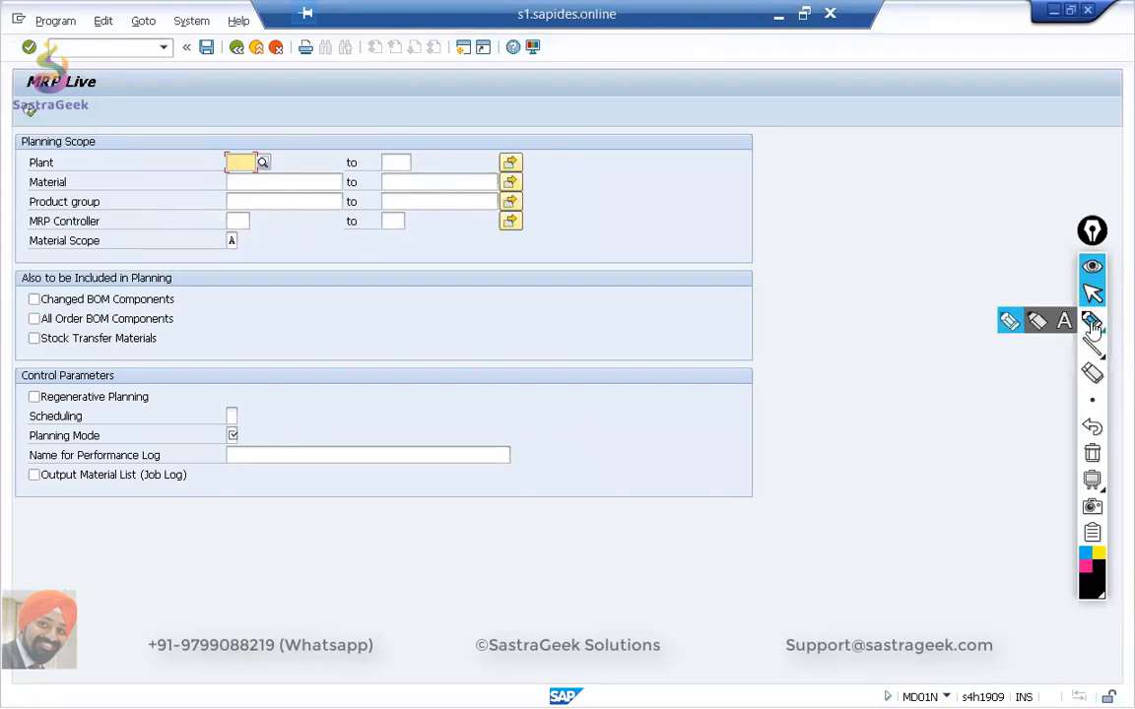
pyautogui.click(1010, 322)
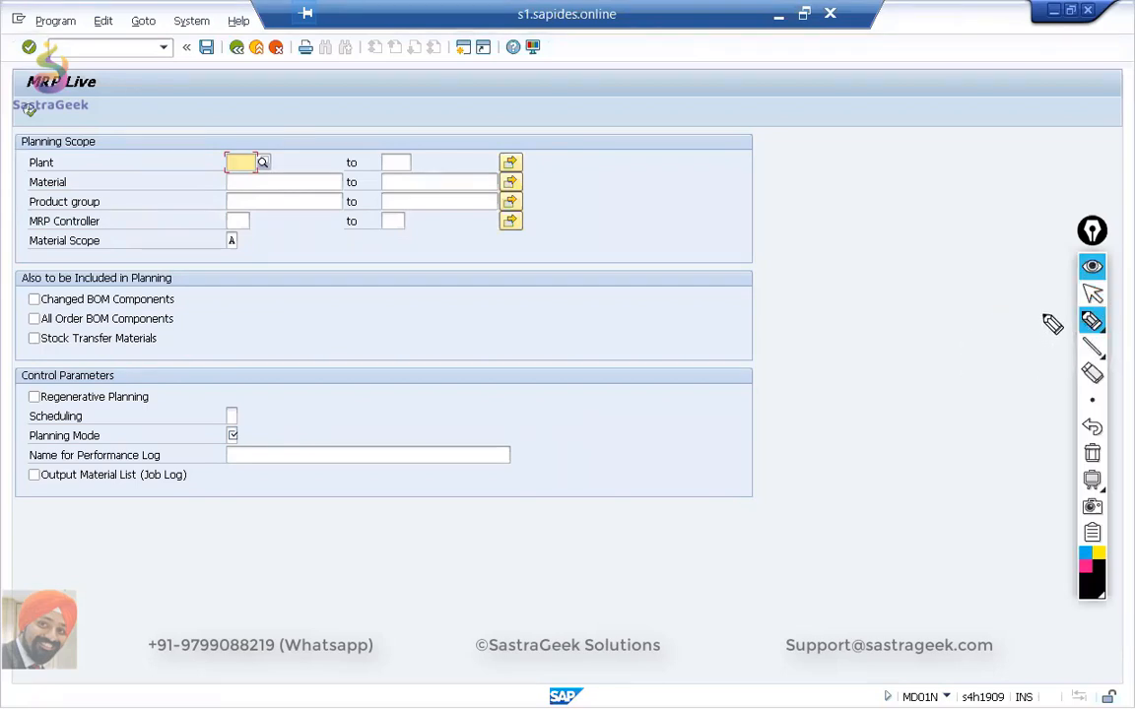
pyautogui.moveTo(158, 164)
pyautogui.mouseDown()
pyautogui.moveTo(185, 158)
pyautogui.moveTo(171, 182)
pyautogui.moveTo(194, 180)
pyautogui.mouseUp()
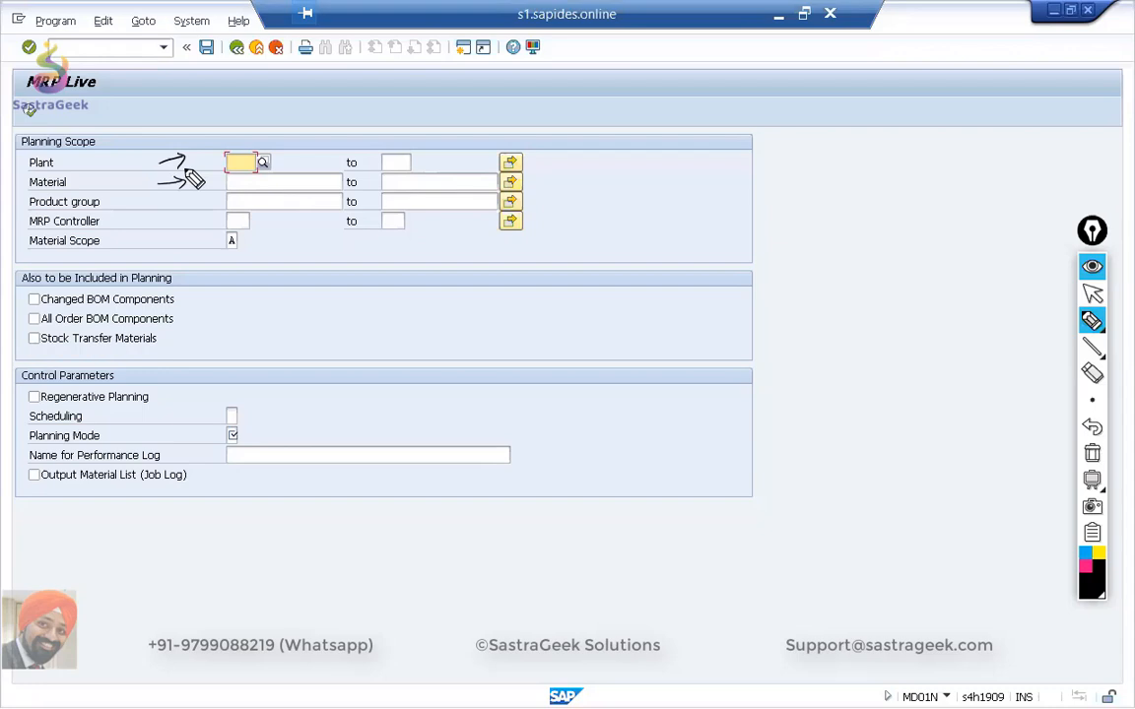
# Bracket the Plant to MRP Controller rows in Planning Scope and label the bracket with an underlined "one".
pyautogui.moveTo(534, 154)
pyautogui.mouseDown()
pyautogui.moveTo(547, 227)
pyautogui.moveTo(535, 227)
pyautogui.mouseUp()
pyautogui.moveTo(568, 185)
pyautogui.mouseDown()
pyautogui.moveTo(570, 200)
pyautogui.moveTo(617, 191)
pyautogui.moveTo(642, 200)
pyautogui.moveTo(640, 212)
pyautogui.mouseUp()
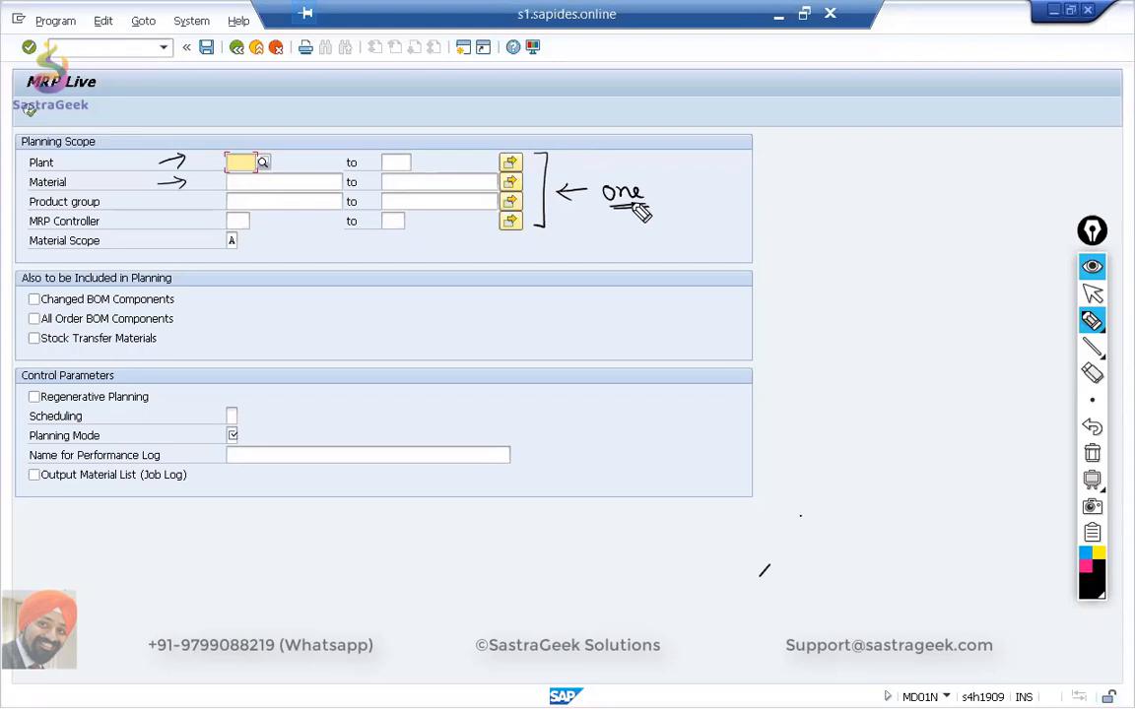
pyautogui.moveTo(604, 204); pyautogui.dragTo(647, 202)
# Box both Plant range fields and circle the Plant multiple selection, labelling it with an underlined "Multiple Plants".
pyautogui.moveTo(219, 150)
pyautogui.mouseDown()
pyautogui.moveTo(264, 150)
pyautogui.moveTo(218, 173)
pyautogui.moveTo(275, 154)
pyautogui.mouseUp()
pyautogui.moveTo(375, 153)
pyautogui.mouseDown()
pyautogui.moveTo(418, 156)
pyautogui.moveTo(376, 173)
pyautogui.mouseUp()
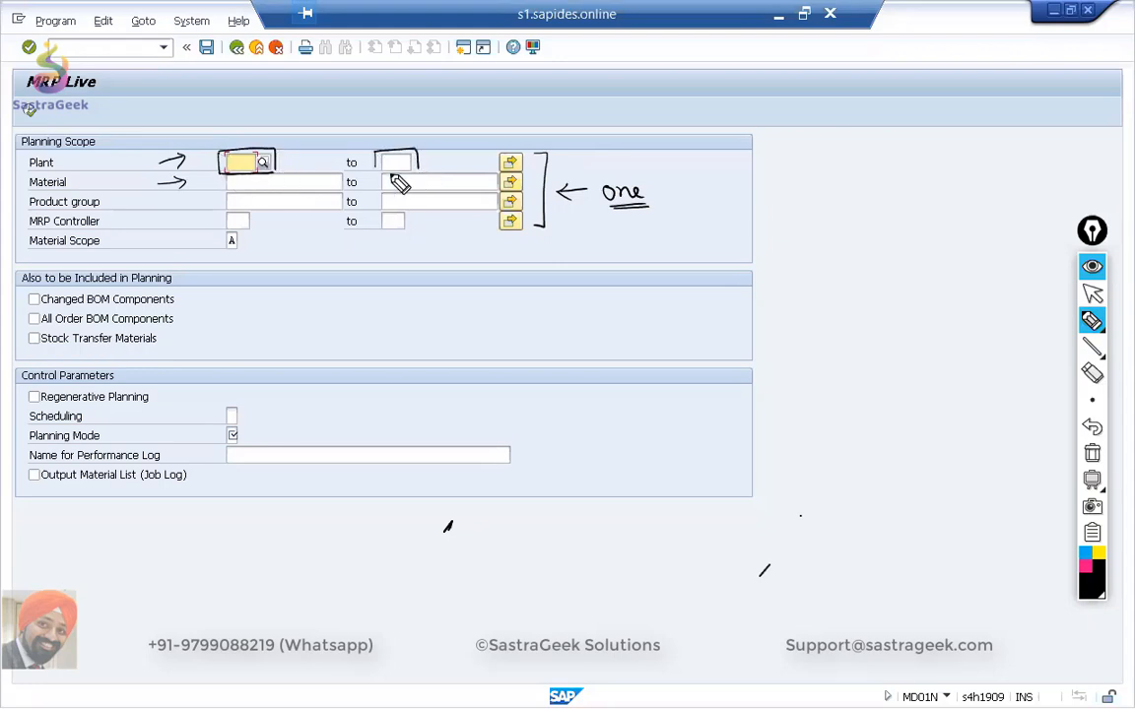
pyautogui.moveTo(499, 155)
pyautogui.mouseDown()
pyautogui.moveTo(575, 139)
pyautogui.moveTo(542, 163)
pyautogui.mouseUp()
pyautogui.moveTo(588, 146); pyautogui.dragTo(723, 139)
pyautogui.moveTo(628, 156); pyautogui.dragTo(717, 148)
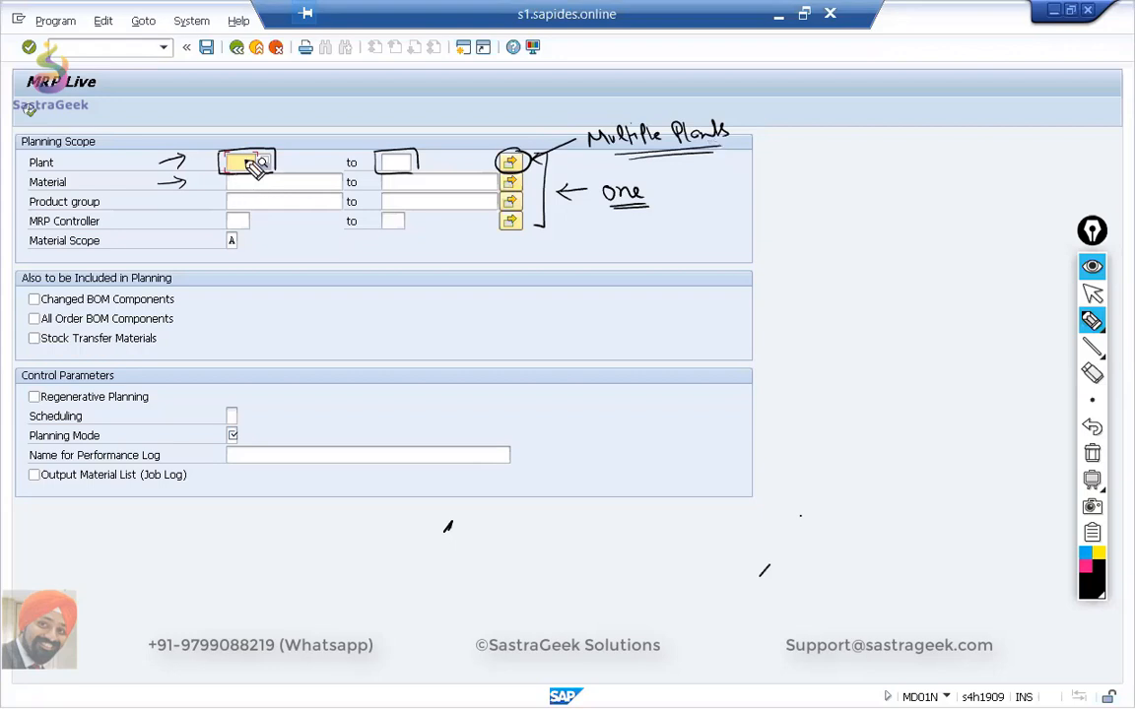
# Annotate the ranges with circled plants SG01 and SG05 and underlined materials A and C.
pyautogui.moveTo(236, 119)
pyautogui.mouseDown()
pyautogui.moveTo(228, 133)
pyautogui.moveTo(247, 120)
pyautogui.moveTo(266, 132)
pyautogui.mouseUp()
pyautogui.moveTo(389, 120)
pyautogui.mouseDown()
pyautogui.moveTo(380, 135)
pyautogui.moveTo(407, 123)
pyautogui.moveTo(417, 132)
pyautogui.mouseUp()
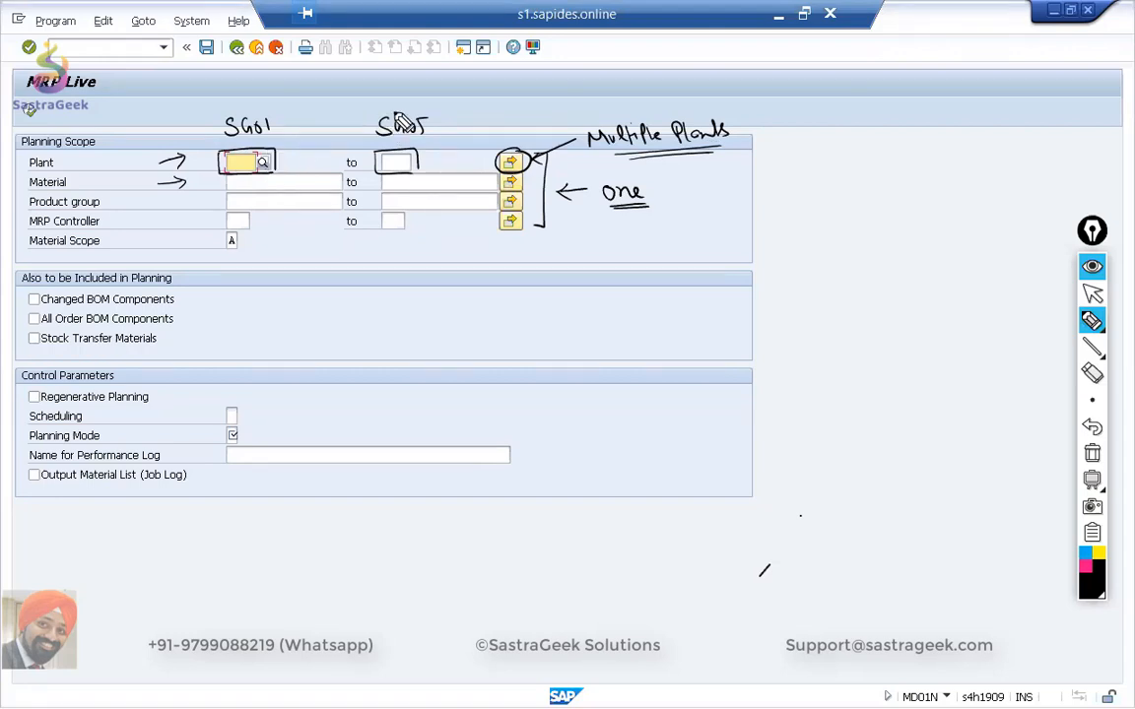
pyautogui.moveTo(254, 192); pyautogui.dragTo(267, 185)
pyautogui.moveTo(419, 178); pyautogui.dragTo(418, 189)
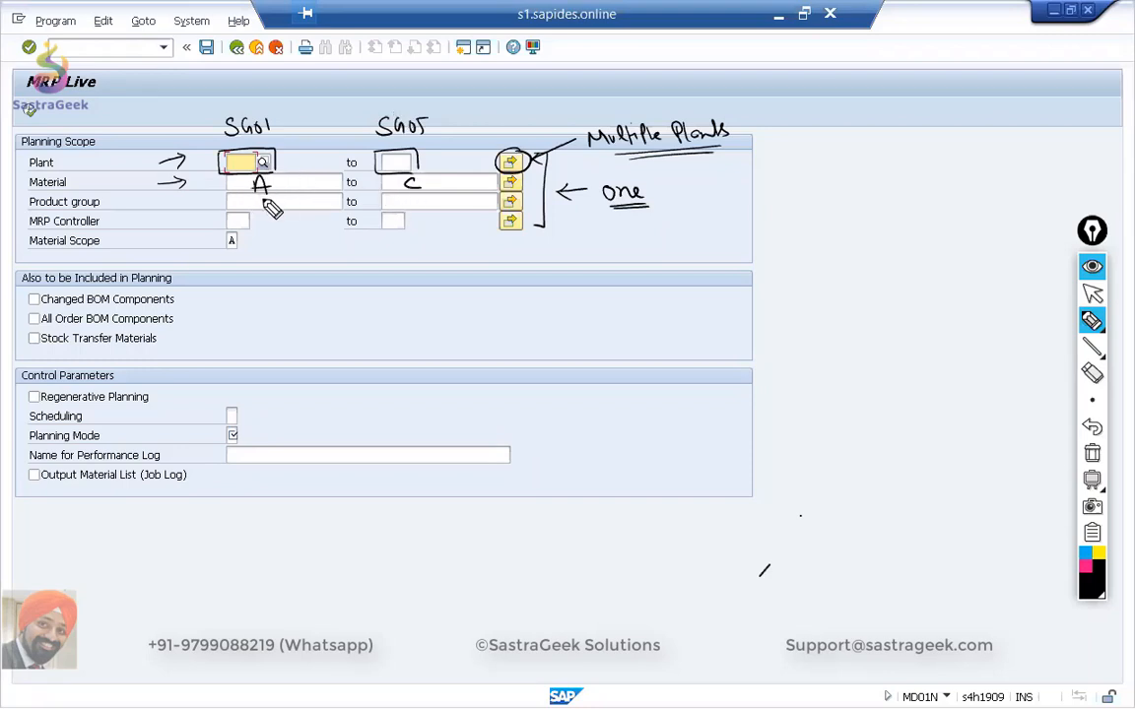
pyautogui.moveTo(253, 198); pyautogui.dragTo(270, 197)
pyautogui.moveTo(405, 190); pyautogui.dragTo(421, 190)
pyautogui.moveTo(263, 99)
pyautogui.mouseDown()
pyautogui.moveTo(220, 119)
pyautogui.moveTo(258, 103)
pyautogui.mouseUp()
pyautogui.moveTo(398, 100)
pyautogui.mouseDown()
pyautogui.moveTo(350, 138)
pyautogui.moveTo(398, 101)
pyautogui.mouseUp()
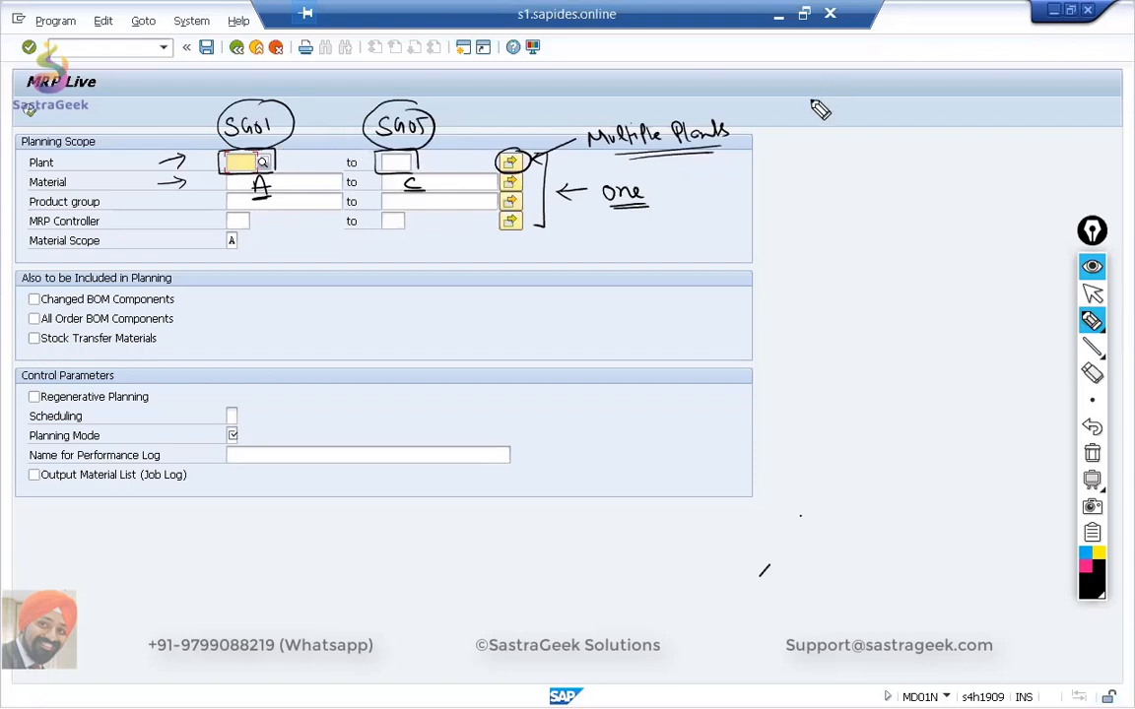
# Write an underlined "Single Run" beside the form with an arrow down to "Multiple Materials + Multiple Plants".
pyautogui.moveTo(834, 103)
pyautogui.mouseDown()
pyautogui.moveTo(826, 119)
pyautogui.moveTo(914, 116)
pyautogui.moveTo(919, 126)
pyautogui.moveTo(941, 116)
pyautogui.moveTo(840, 140)
pyautogui.moveTo(891, 150)
pyautogui.mouseUp()
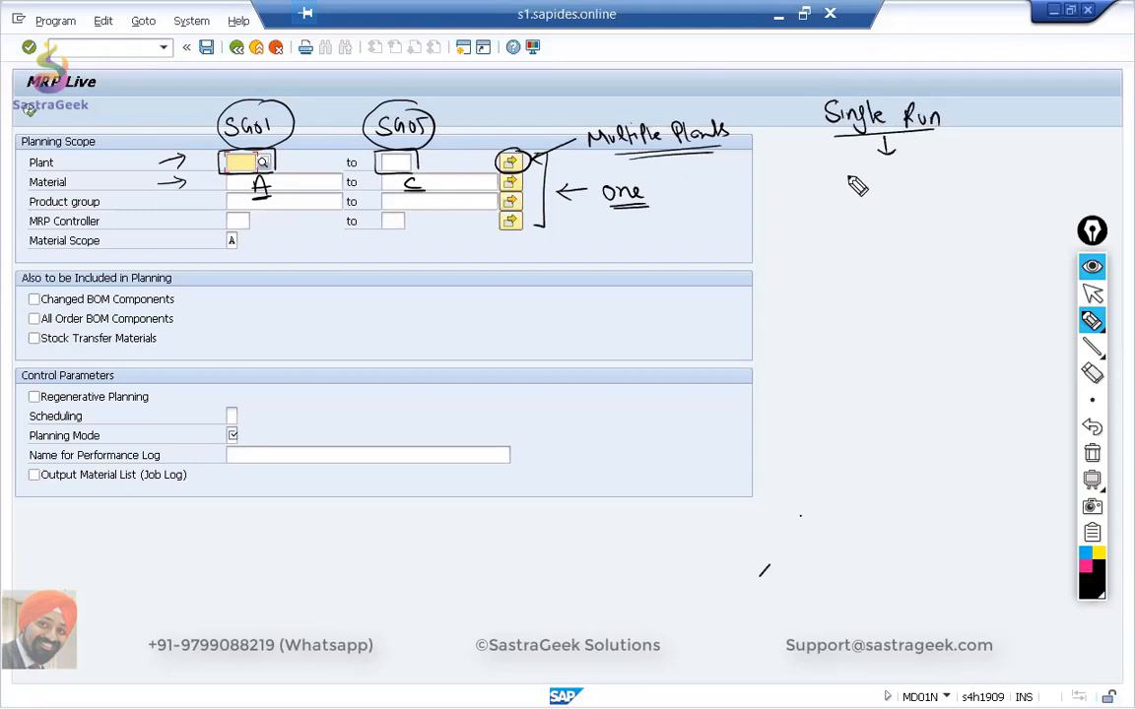
pyautogui.moveTo(844, 186)
pyautogui.mouseDown()
pyautogui.moveTo(880, 170)
pyautogui.moveTo(874, 181)
pyautogui.moveTo(1043, 183)
pyautogui.moveTo(936, 216)
pyautogui.moveTo(948, 217)
pyautogui.mouseUp()
pyautogui.moveTo(881, 242)
pyautogui.mouseDown()
pyautogui.moveTo(941, 250)
pyautogui.moveTo(1013, 235)
pyautogui.moveTo(993, 246)
pyautogui.moveTo(1042, 229)
pyautogui.mouseUp()
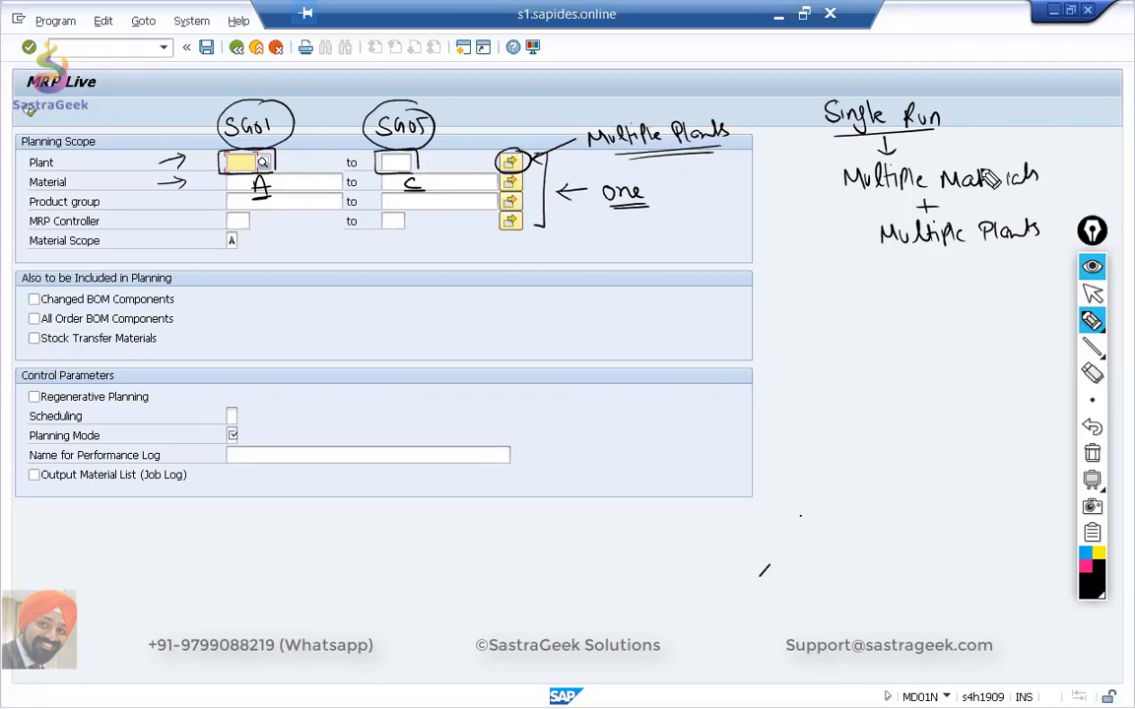
# Erase the range examples and write a circled material A with circled plants SG01, SG02 and SG03.
pyautogui.moveTo(247, 214)
pyautogui.mouseDown()
pyautogui.moveTo(272, 117)
pyautogui.moveTo(235, 198)
pyautogui.moveTo(370, 193)
pyautogui.moveTo(372, 105)
pyautogui.moveTo(342, 156)
pyautogui.moveTo(237, 124)
pyautogui.moveTo(357, 115)
pyautogui.mouseUp()
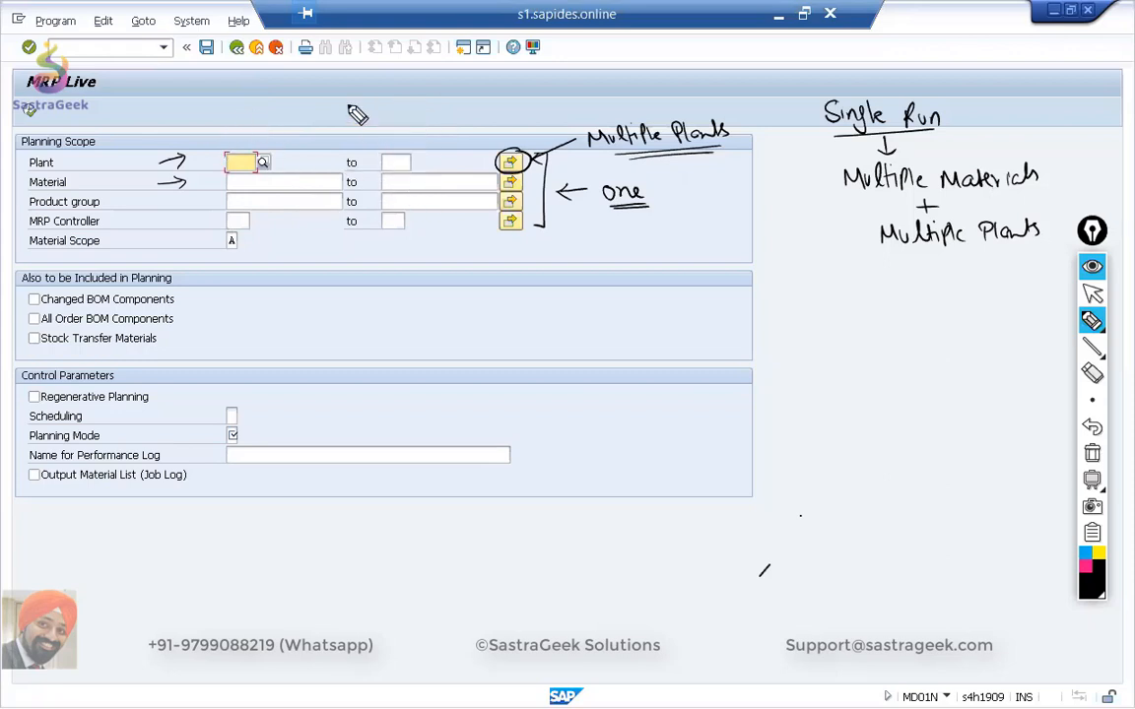
pyautogui.moveTo(237, 189); pyautogui.dragTo(252, 183)
pyautogui.moveTo(388, 104)
pyautogui.mouseDown()
pyautogui.moveTo(423, 118)
pyautogui.moveTo(410, 107)
pyautogui.mouseUp()
pyautogui.moveTo(421, 103)
pyautogui.mouseDown()
pyautogui.moveTo(421, 119)
pyautogui.moveTo(382, 145)
pyautogui.moveTo(405, 146)
pyautogui.mouseUp()
pyautogui.moveTo(411, 138)
pyautogui.mouseDown()
pyautogui.moveTo(428, 147)
pyautogui.moveTo(392, 167)
pyautogui.moveTo(433, 171)
pyautogui.mouseUp()
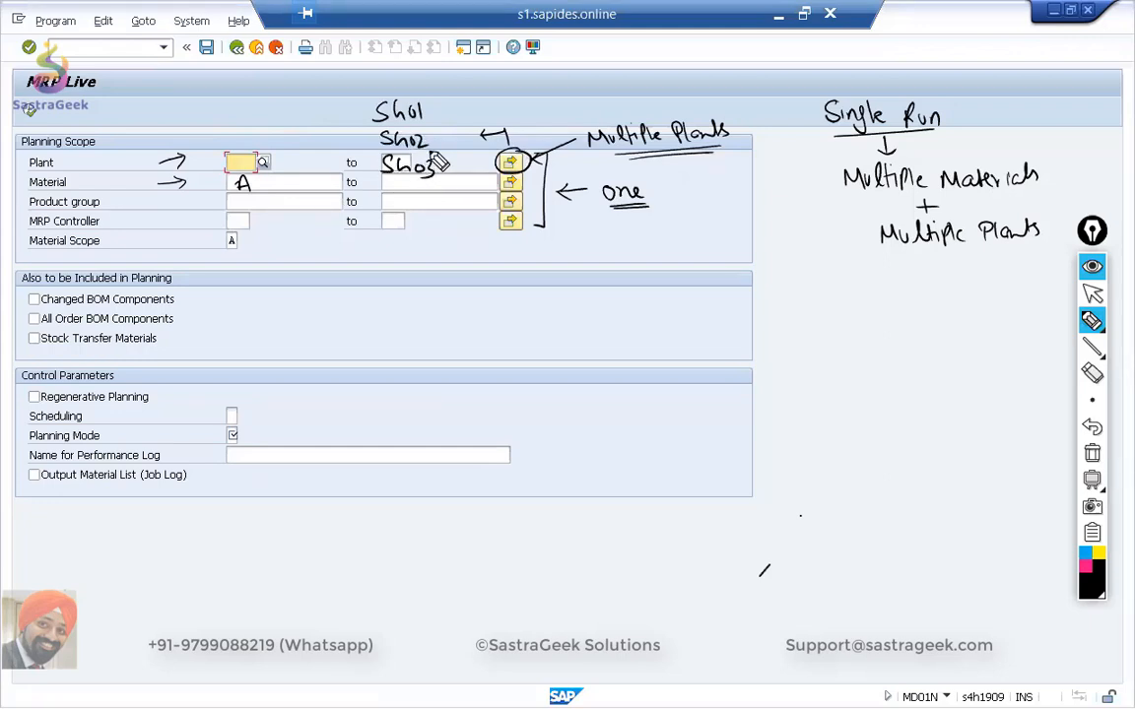
pyautogui.moveTo(241, 168)
pyautogui.mouseDown()
pyautogui.moveTo(258, 195)
pyautogui.moveTo(259, 172)
pyautogui.mouseUp()
pyautogui.moveTo(430, 94)
pyautogui.mouseDown()
pyautogui.moveTo(355, 123)
pyautogui.moveTo(417, 208)
pyautogui.moveTo(461, 138)
pyautogui.moveTo(418, 91)
pyautogui.mouseUp()
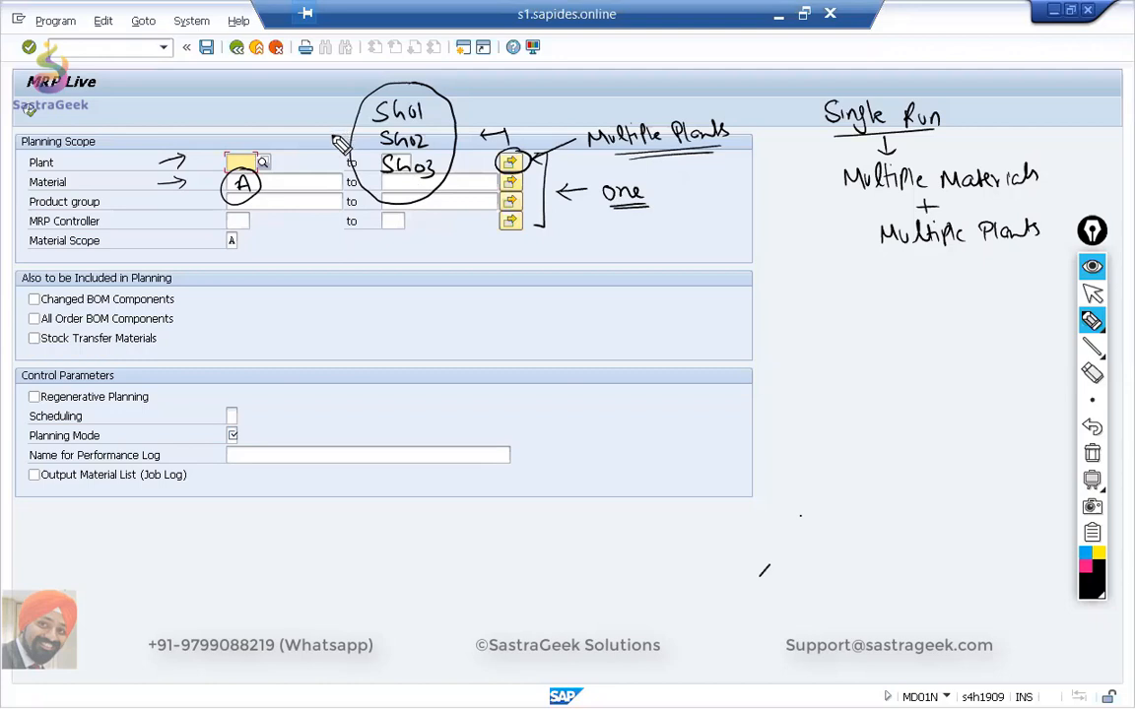
# Add dashes beside the plant codes and draw arrows from material A to the circled plants.
pyautogui.moveTo(331, 135); pyautogui.dragTo(400, 140)
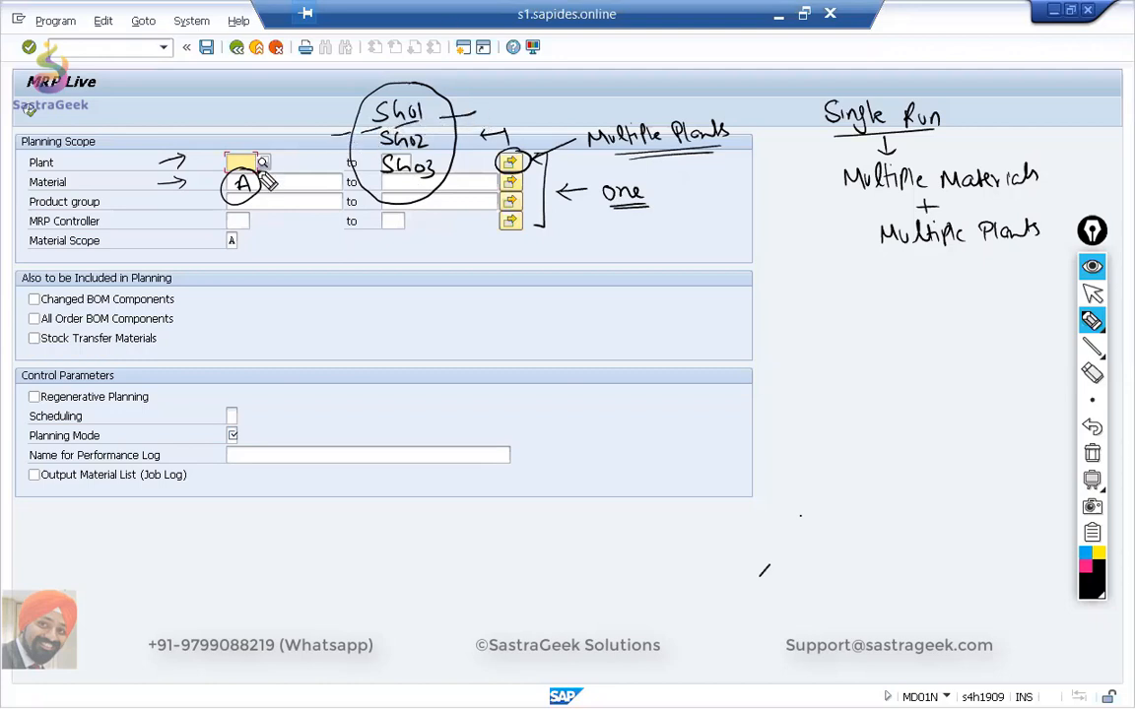
pyautogui.moveTo(260, 150); pyautogui.dragTo(355, 111)
pyautogui.moveTo(323, 167); pyautogui.dragTo(350, 160)
pyautogui.moveTo(258, 177); pyautogui.dragTo(341, 150)
pyautogui.moveTo(236, 193)
pyautogui.mouseDown()
pyautogui.moveTo(327, 178)
pyautogui.moveTo(361, 199)
pyautogui.mouseUp()
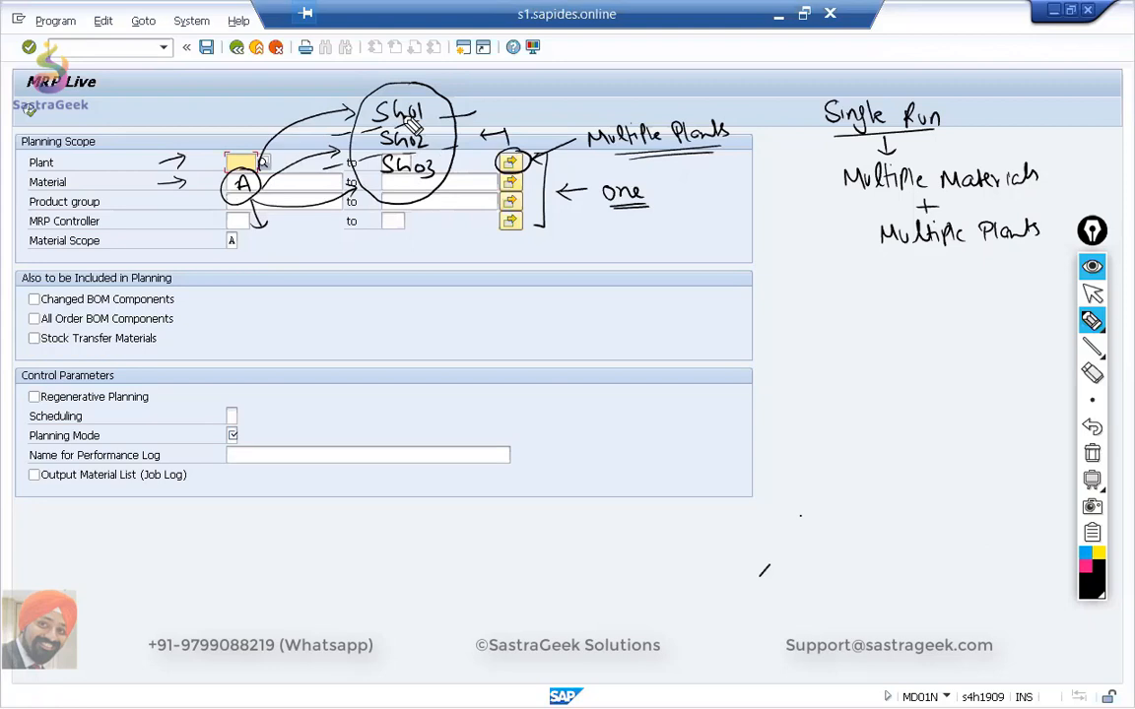
# Write the double-underlined note "Sequence" below the Single Run notes.
pyautogui.moveTo(605, 462); pyautogui.dragTo(612, 480)
pyautogui.moveTo(780, 262)
pyautogui.mouseDown()
pyautogui.moveTo(769, 278)
pyautogui.moveTo(795, 279)
pyautogui.mouseUp()
pyautogui.moveTo(805, 270); pyautogui.dragTo(873, 276)
pyautogui.moveTo(779, 292); pyautogui.dragTo(873, 290)
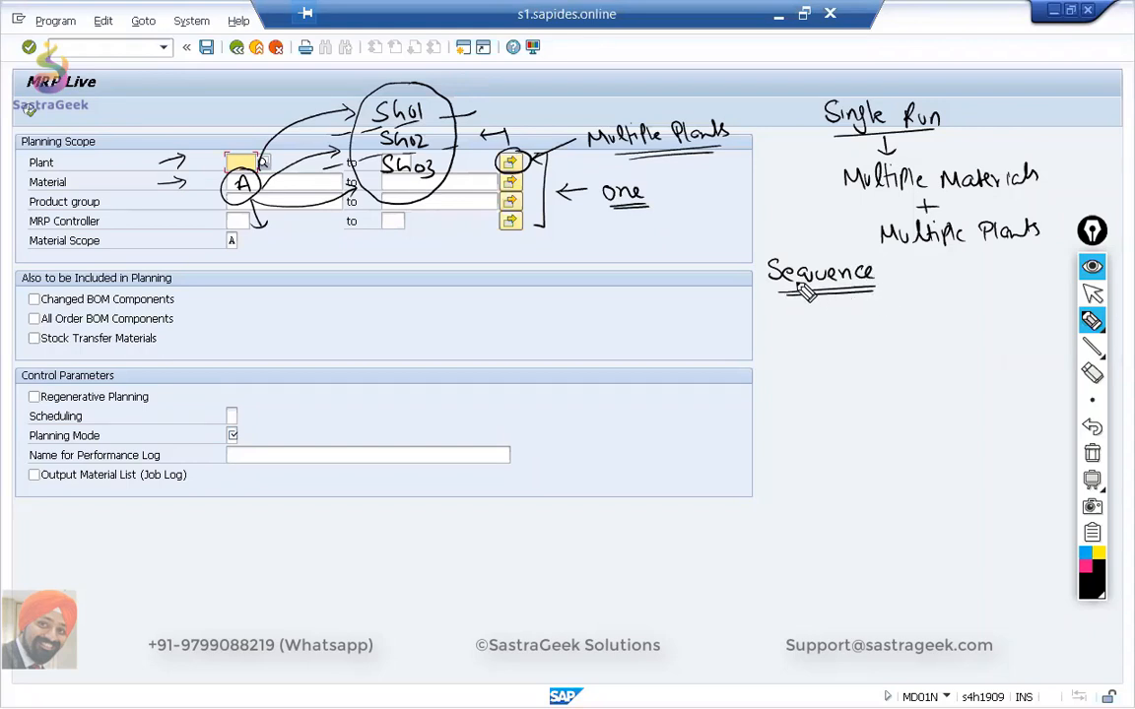
# Draw an arrow from "Sequence" to a double-underlined "Automatic", clearing the stray marks.
pyautogui.moveTo(846, 488); pyautogui.dragTo(855, 485)
pyautogui.moveTo(910, 537); pyautogui.dragTo(919, 537)
pyautogui.moveTo(835, 299); pyautogui.dragTo(864, 313)
pyautogui.moveTo(855, 309); pyautogui.dragTo(860, 320)
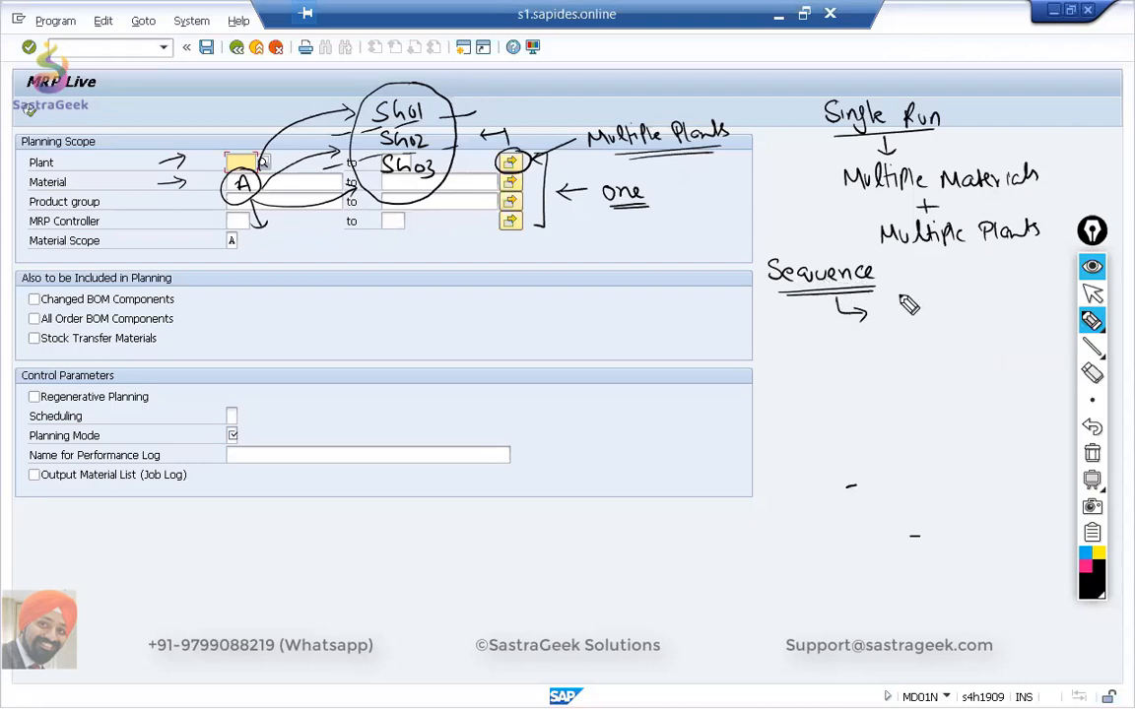
pyautogui.rightClick(853, 487)
pyautogui.rightClick(909, 536)
pyautogui.moveTo(889, 323)
pyautogui.mouseDown()
pyautogui.moveTo(995, 329)
pyautogui.moveTo(1000, 317)
pyautogui.moveTo(988, 337)
pyautogui.mouseUp()
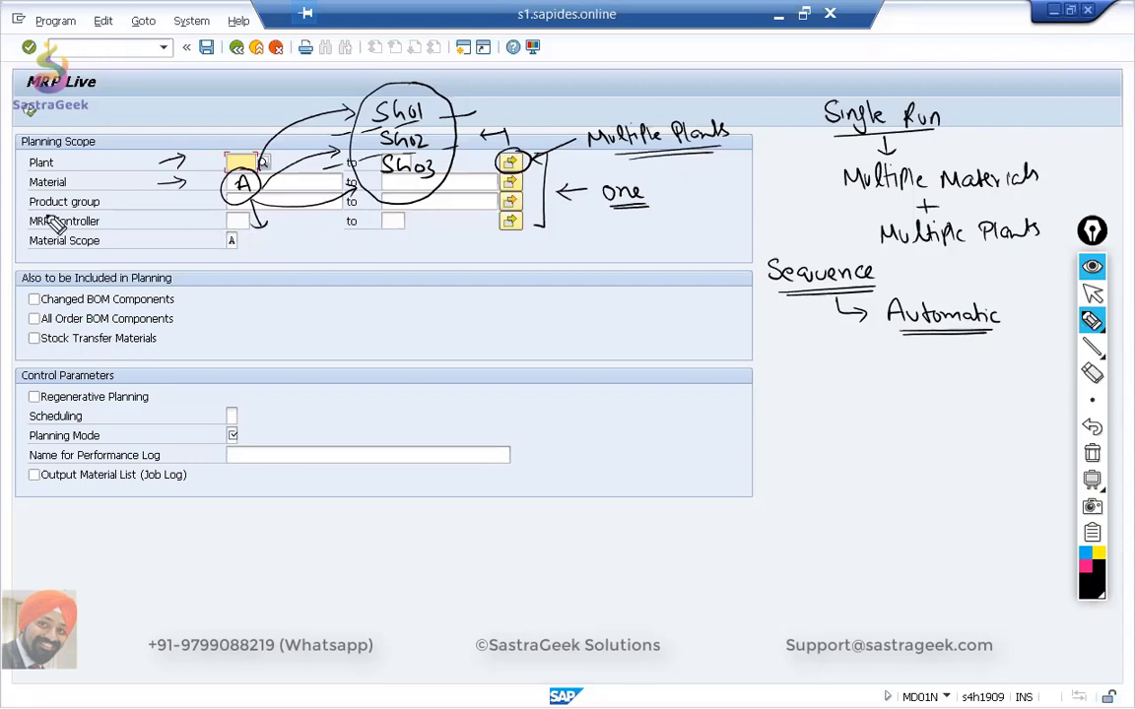
# Underline the Product group, MRP Controller and Material Scope labels with wavy lines.
pyautogui.moveTo(33, 210); pyautogui.dragTo(123, 210)
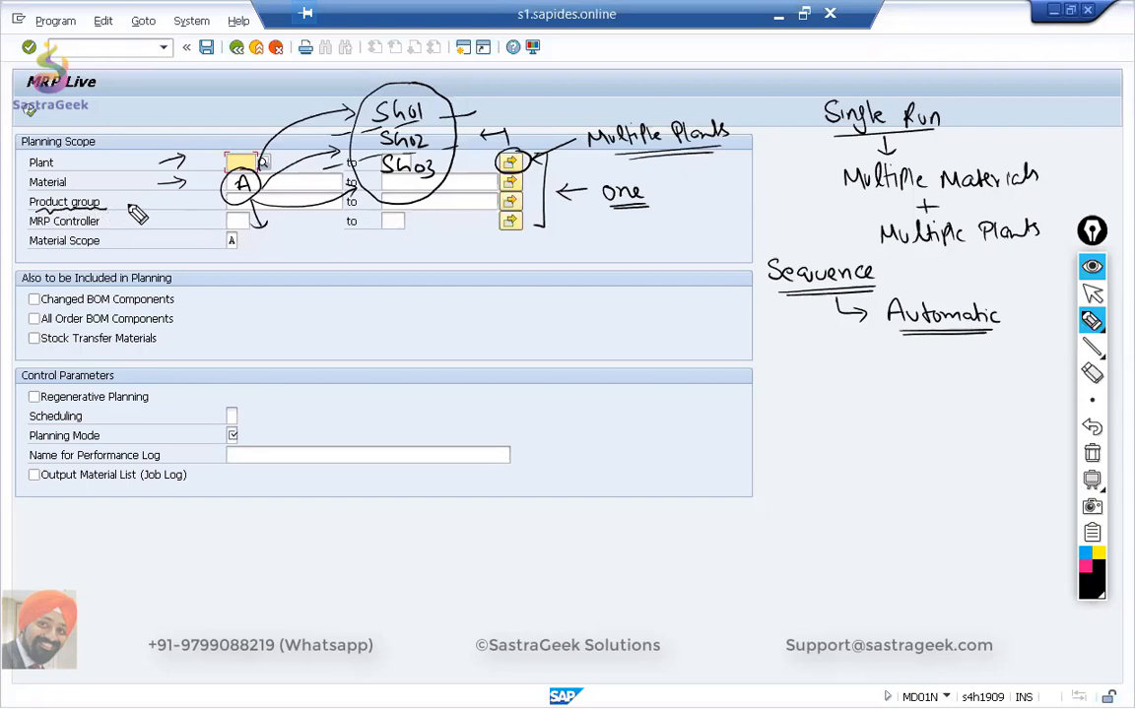
pyautogui.moveTo(33, 235); pyautogui.dragTo(111, 231)
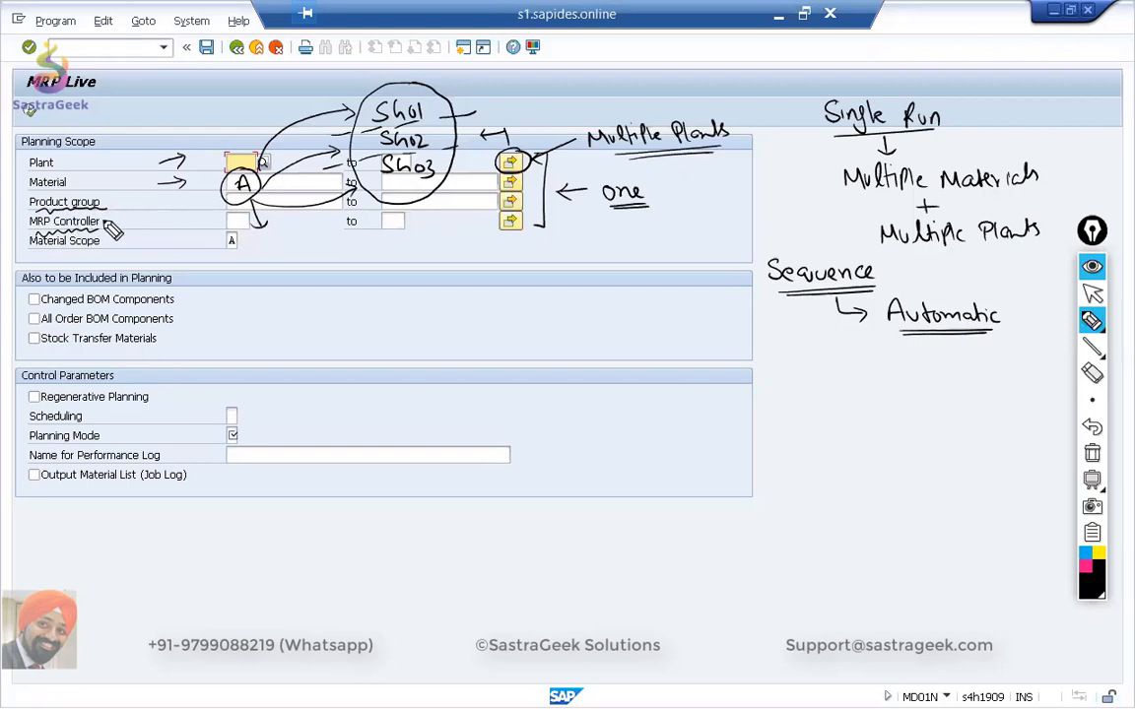
pyautogui.moveTo(34, 252); pyautogui.dragTo(102, 249)
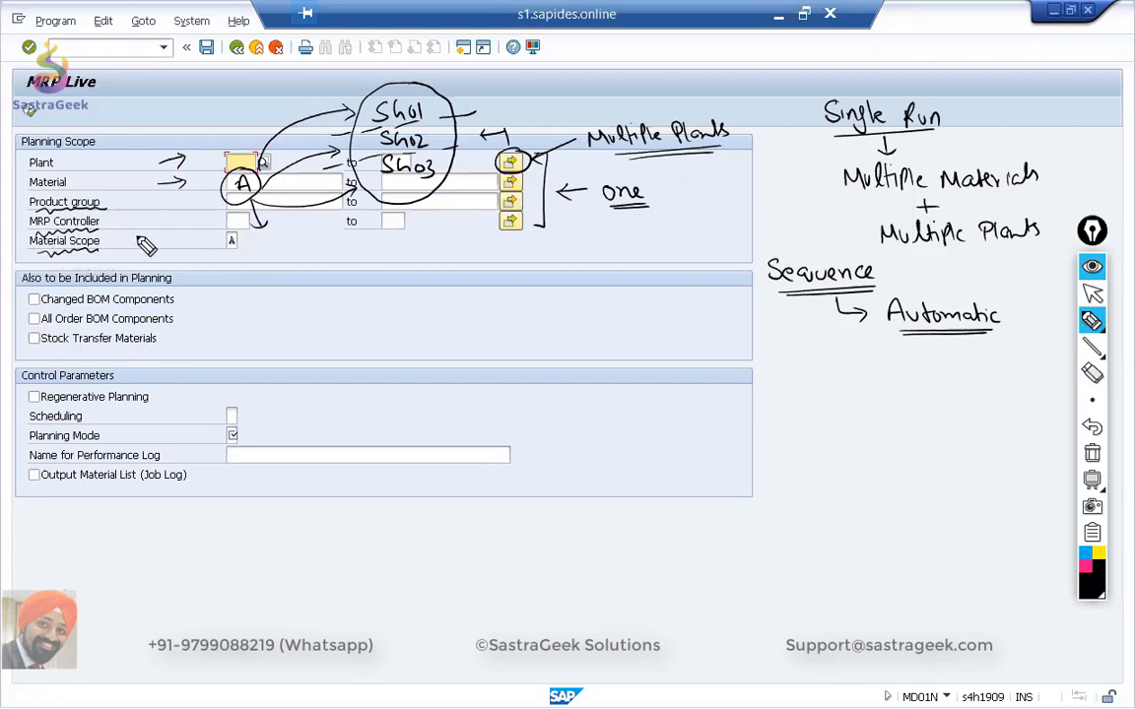
# Circle the Material Scope value and note "MRP" and an underlined "MPS" beside it.
pyautogui.moveTo(249, 245)
pyautogui.mouseDown()
pyautogui.moveTo(228, 254)
pyautogui.moveTo(241, 236)
pyautogui.moveTo(309, 252)
pyautogui.mouseUp()
pyautogui.moveTo(309, 243); pyautogui.dragTo(321, 252)
pyautogui.moveTo(321, 240)
pyautogui.mouseDown()
pyautogui.moveTo(312, 275)
pyautogui.moveTo(328, 275)
pyautogui.mouseUp()
pyautogui.moveTo(300, 280); pyautogui.dragTo(337, 281)
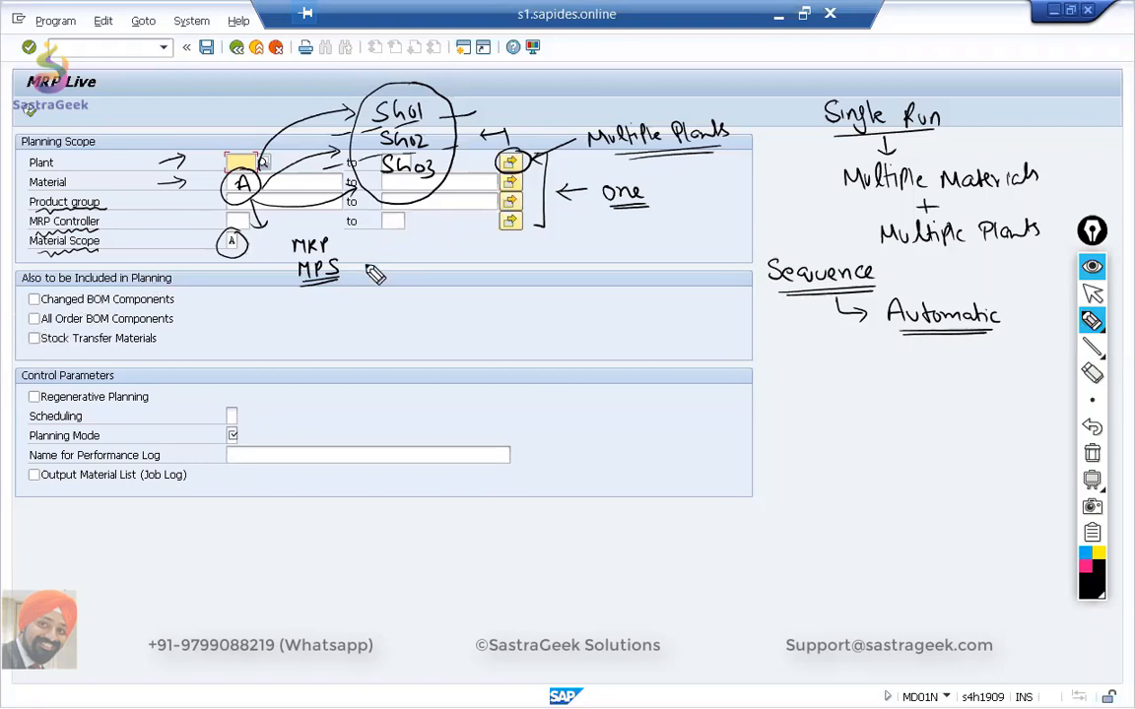
# Underline Changed BOM Components and All Order BOM Components, and sketch material A with ticked components X, Y and Z.
pyautogui.moveTo(43, 308); pyautogui.dragTo(173, 310)
pyautogui.moveTo(43, 330); pyautogui.dragTo(175, 329)
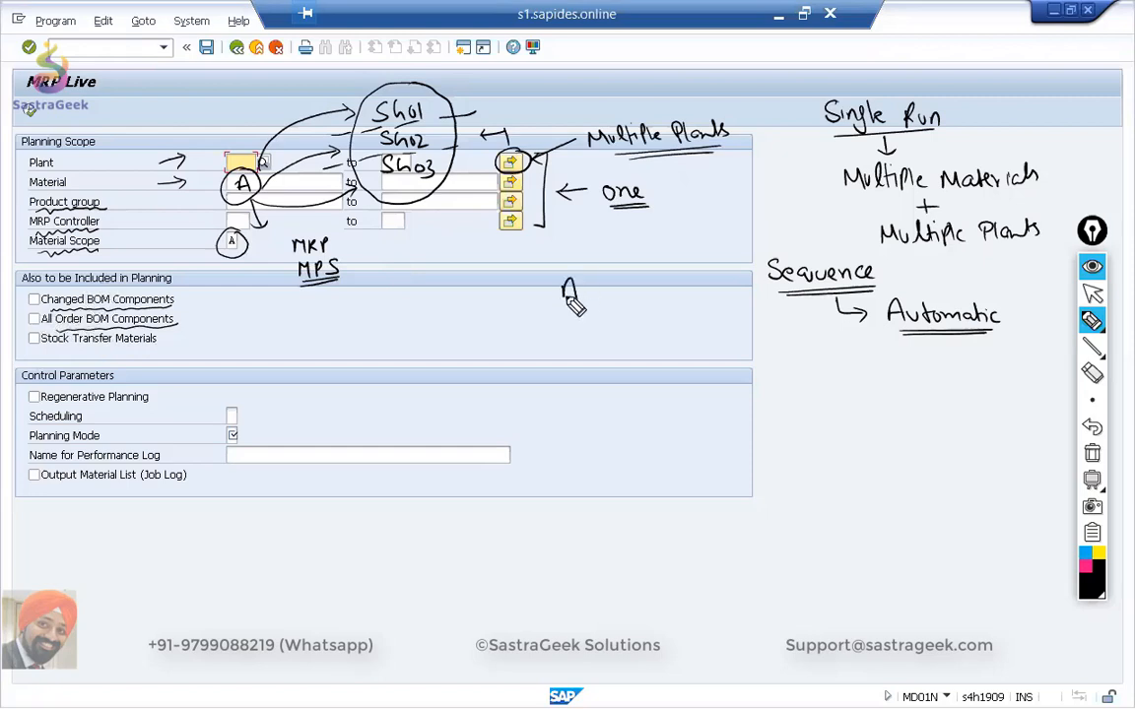
pyautogui.moveTo(559, 305); pyautogui.dragTo(578, 304)
pyautogui.moveTo(562, 294)
pyautogui.mouseDown()
pyautogui.moveTo(638, 322)
pyautogui.moveTo(646, 369)
pyautogui.moveTo(647, 358)
pyautogui.mouseUp()
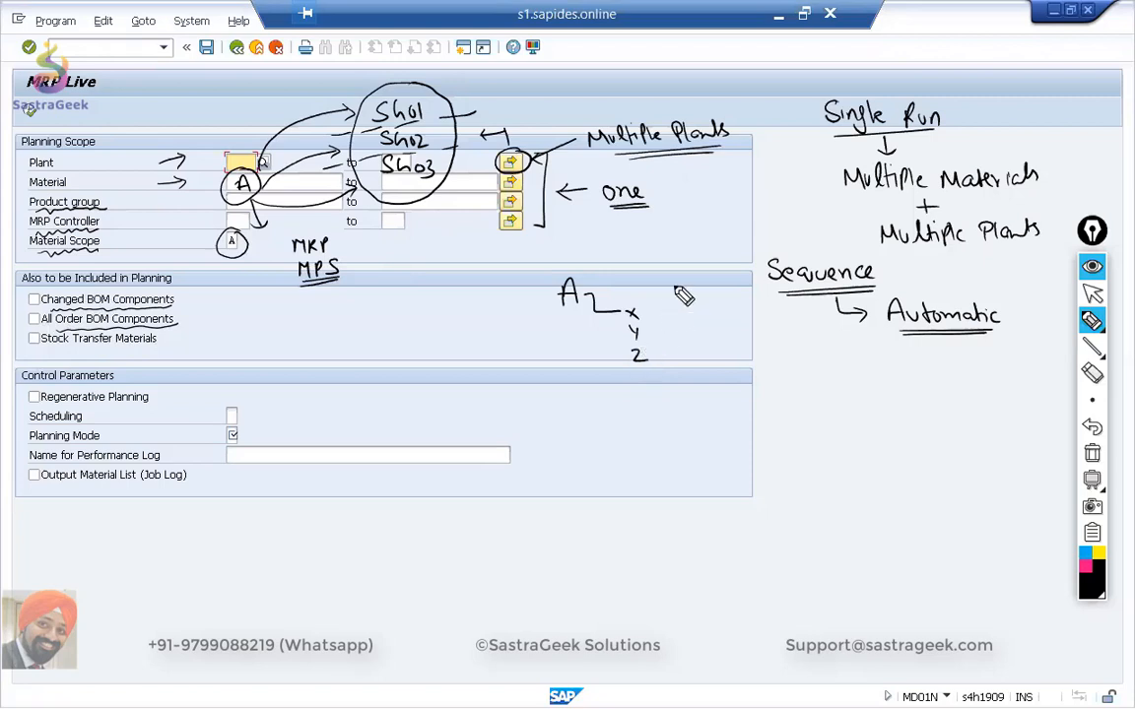
pyautogui.moveTo(598, 258); pyautogui.dragTo(581, 269)
pyautogui.moveTo(581, 262); pyautogui.dragTo(583, 275)
pyautogui.moveTo(644, 303)
pyautogui.mouseDown()
pyautogui.moveTo(664, 293)
pyautogui.moveTo(658, 328)
pyautogui.moveTo(673, 317)
pyautogui.moveTo(678, 346)
pyautogui.mouseUp()
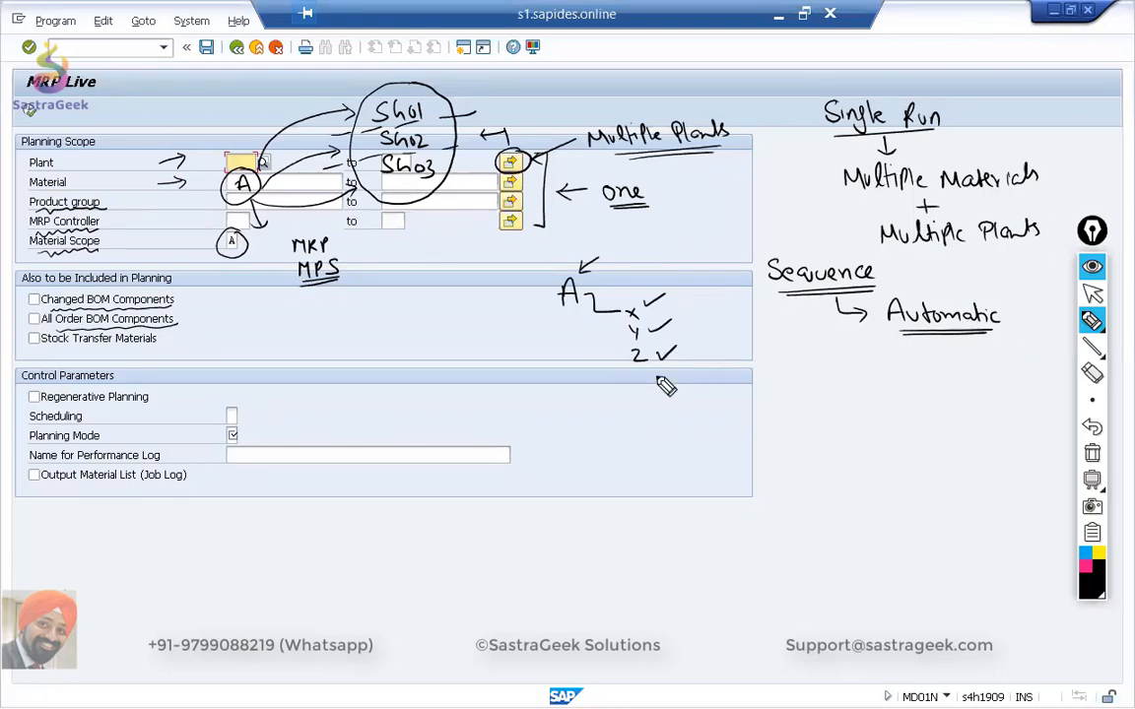
# Bracket the Changed BOM Components option and point out component Y in the BOM sketch.
pyautogui.moveTo(43, 307); pyautogui.dragTo(148, 307)
pyautogui.moveTo(33, 294)
pyautogui.mouseDown()
pyautogui.moveTo(29, 309)
pyautogui.moveTo(183, 307)
pyautogui.mouseUp()
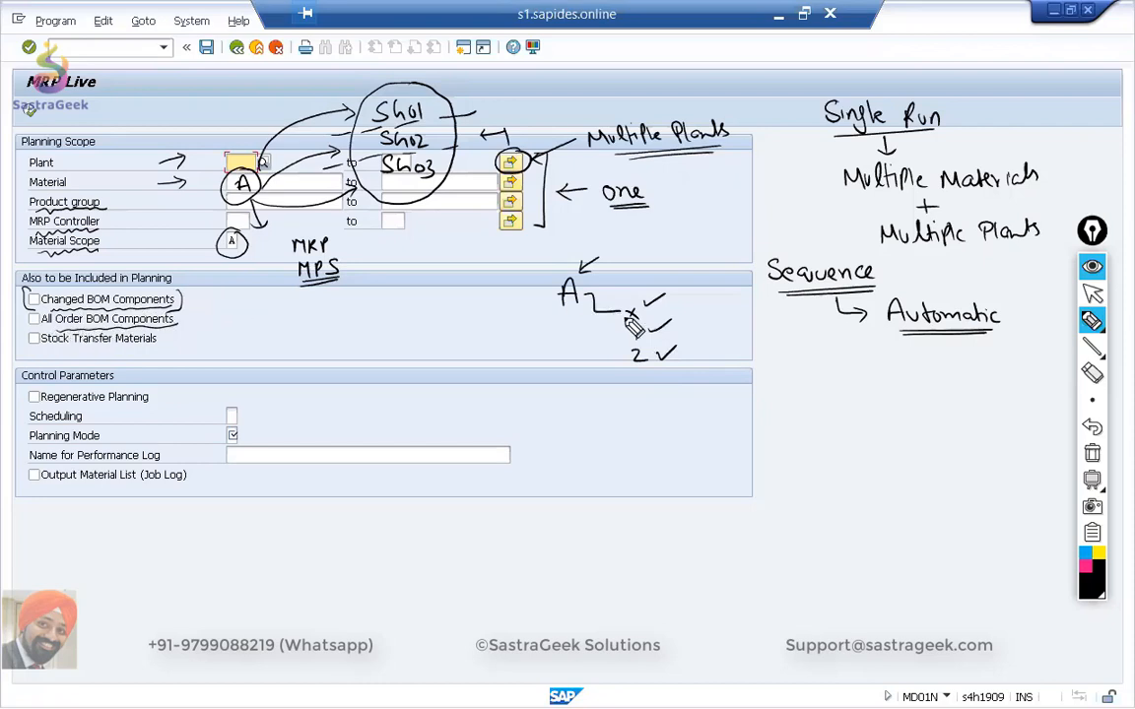
pyautogui.moveTo(629, 323); pyautogui.dragTo(630, 341)
# Switch the pen to dark red, then bracket and underline the Stock Transfer Materials option.
pyautogui.click(1090, 571)
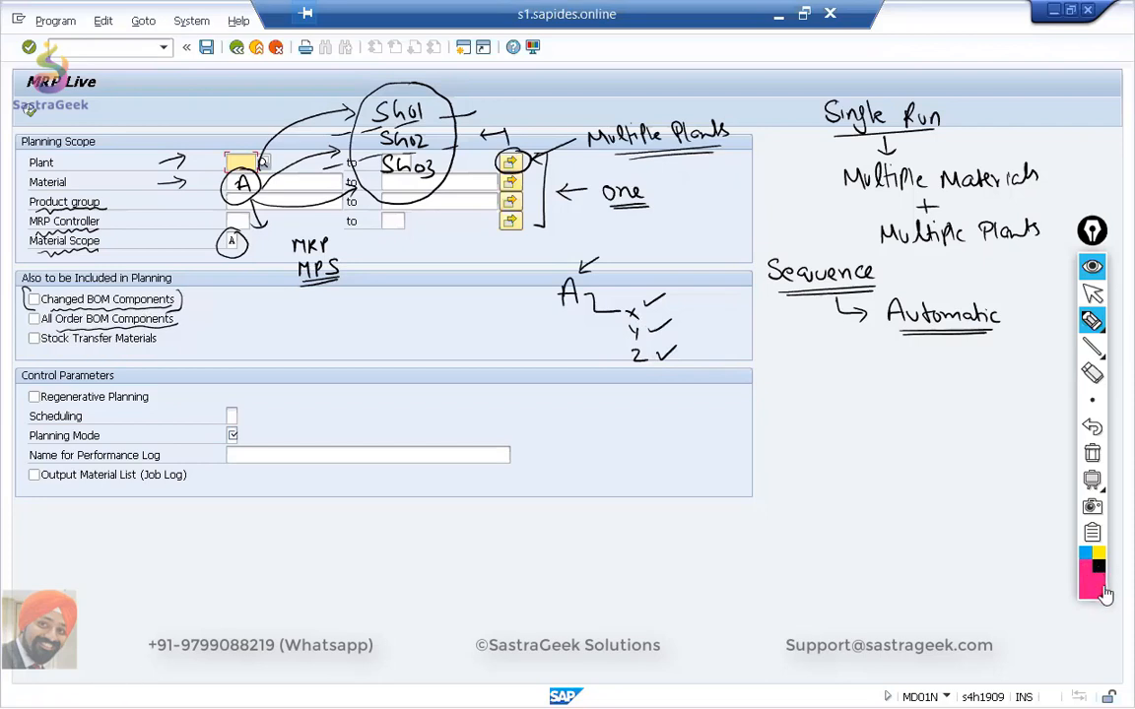
pyautogui.click(1003, 483)
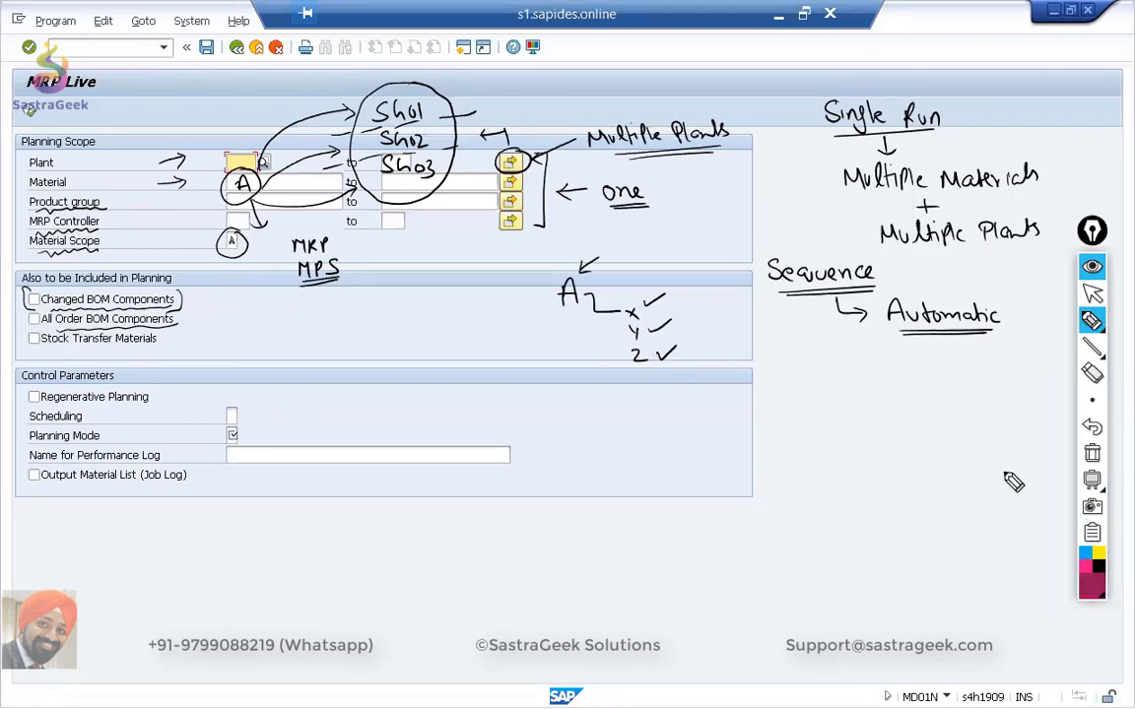
pyautogui.moveTo(37, 331); pyautogui.dragTo(35, 347)
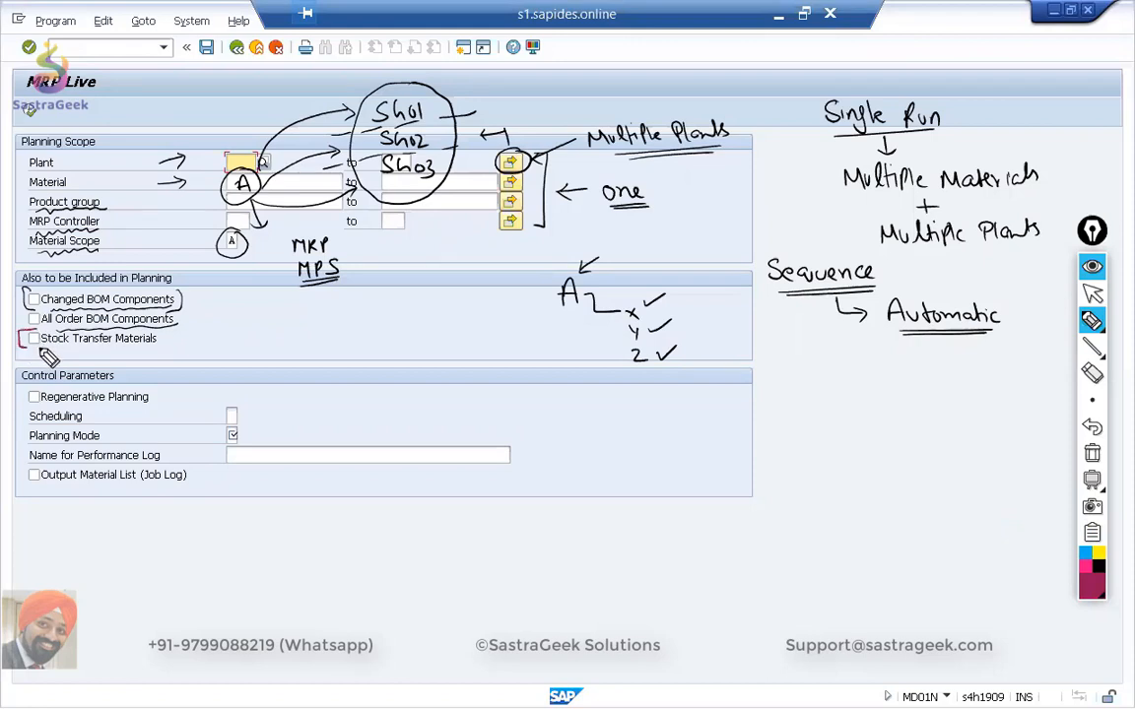
pyautogui.moveTo(150, 341)
pyautogui.mouseDown()
pyautogui.moveTo(168, 331)
pyautogui.moveTo(123, 347)
pyautogui.moveTo(59, 347)
pyautogui.moveTo(136, 357)
pyautogui.mouseUp()
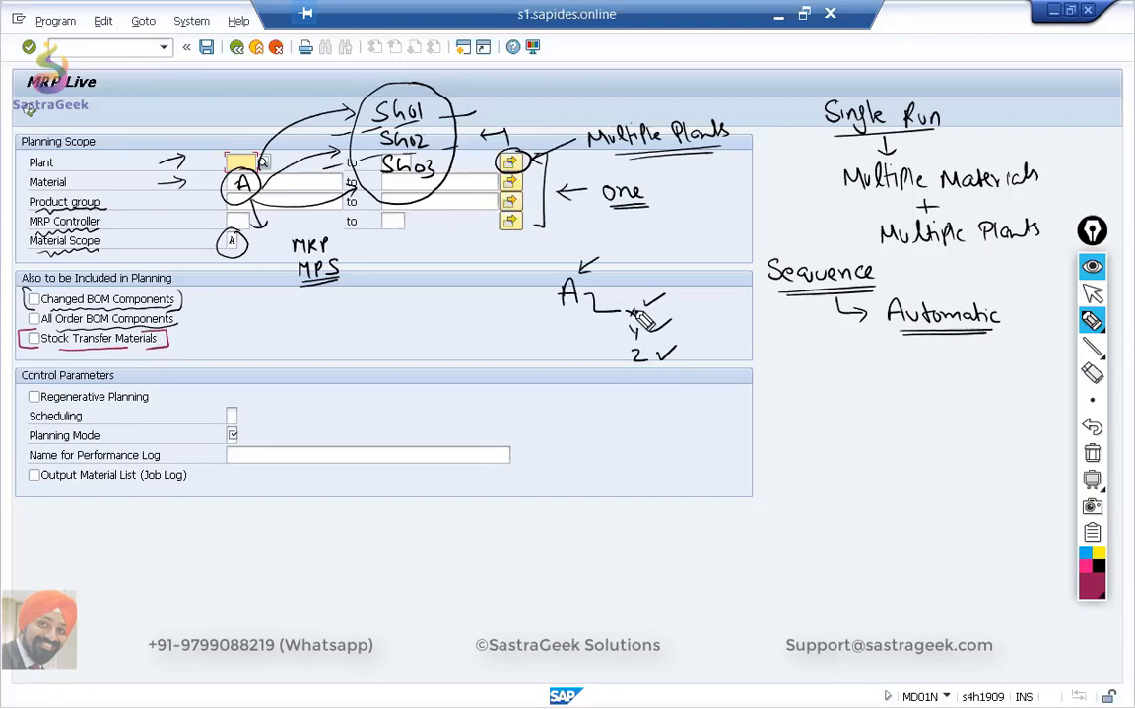
# Draw branches from component Y to "B (Y)" and Z to "C (Z)", and mark Stock Transfer Materials with a tick.
pyautogui.moveTo(660, 334)
pyautogui.mouseDown()
pyautogui.moveTo(716, 364)
pyautogui.moveTo(751, 363)
pyautogui.moveTo(771, 382)
pyautogui.mouseUp()
pyautogui.moveTo(646, 373)
pyautogui.mouseDown()
pyautogui.moveTo(653, 397)
pyautogui.moveTo(757, 433)
pyautogui.mouseUp()
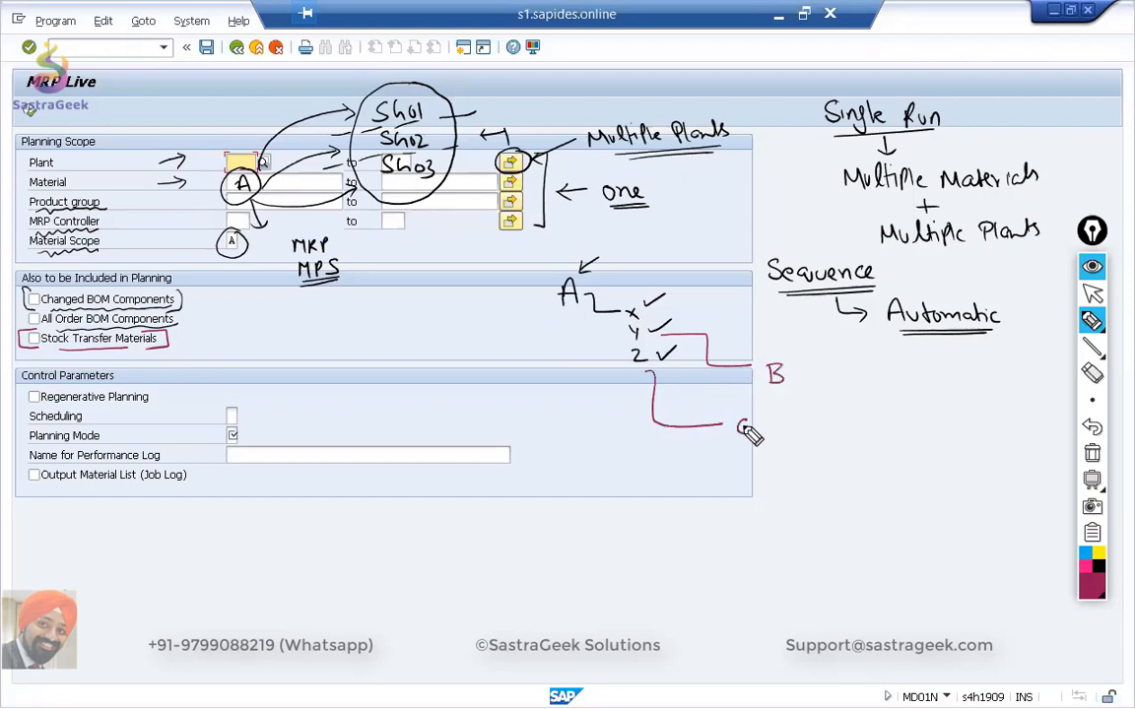
pyautogui.moveTo(32, 337); pyautogui.dragTo(50, 328)
pyautogui.moveTo(727, 364); pyautogui.dragTo(844, 388)
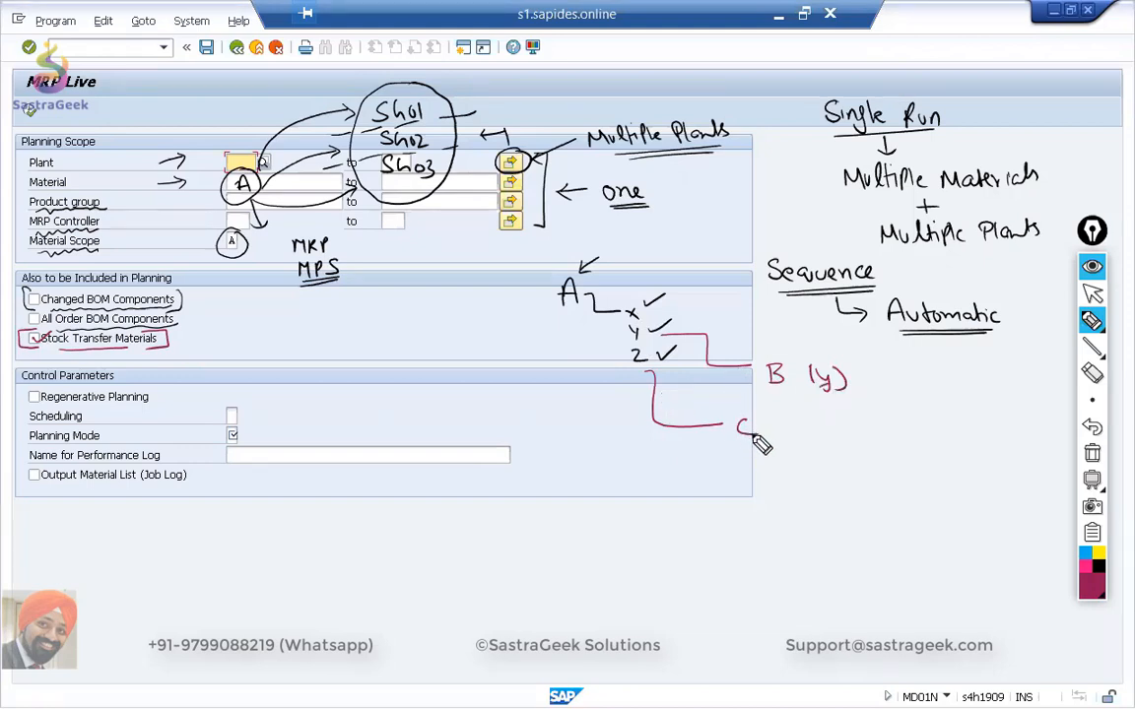
pyautogui.moveTo(789, 422)
pyautogui.mouseDown()
pyautogui.moveTo(787, 439)
pyautogui.moveTo(820, 439)
pyautogui.mouseUp()
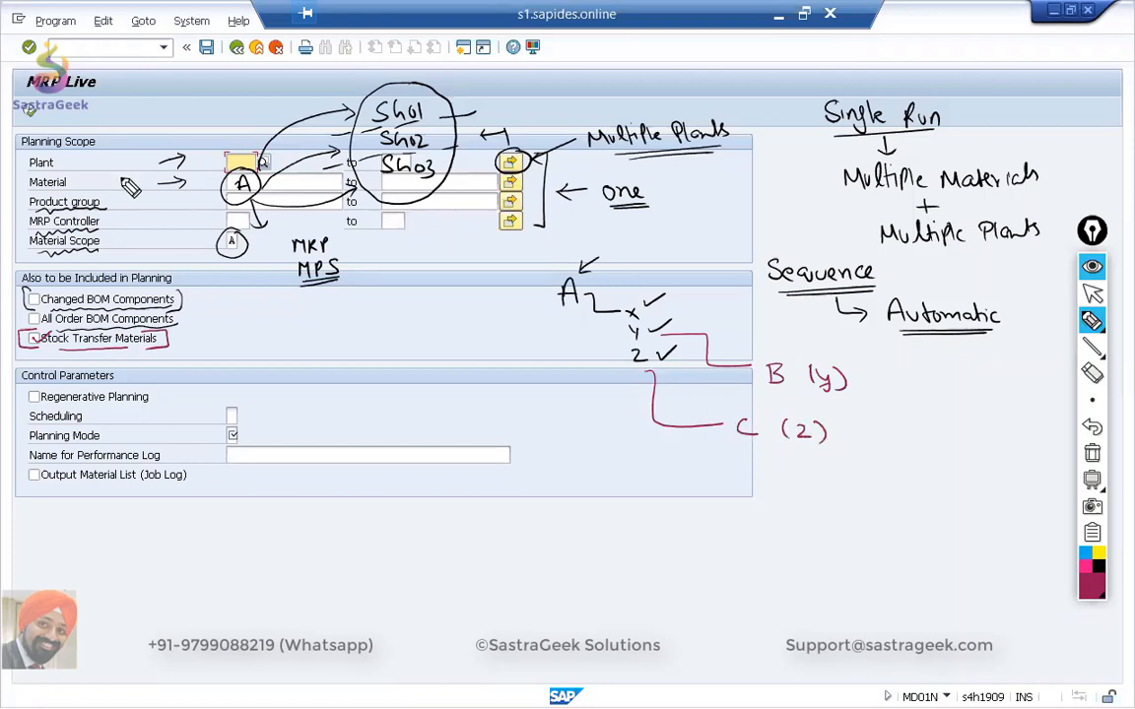
# Write a circled dark red A beside the Material label and underline material A in the BOM sketch.
pyautogui.moveTo(125, 187)
pyautogui.mouseDown()
pyautogui.moveTo(116, 163)
pyautogui.moveTo(108, 189)
pyautogui.mouseUp()
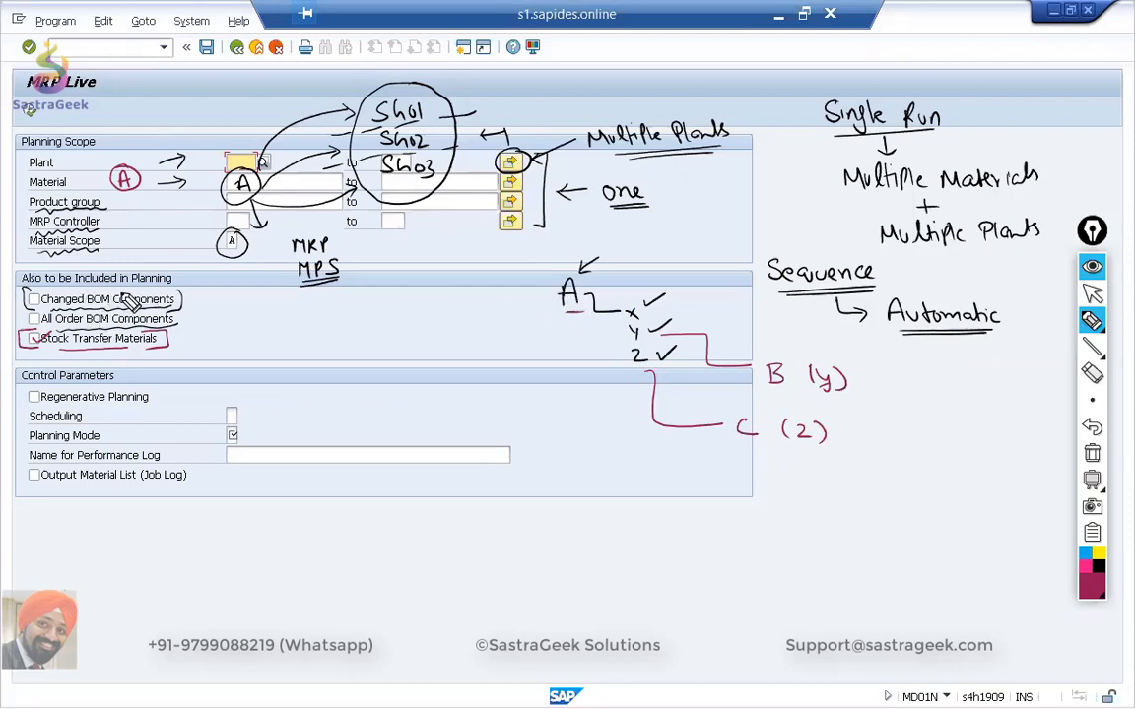
# Mark components x, y and z in dark red, draw arrows from the BOM towards B and C, and underline both letters.
pyautogui.moveTo(648, 312)
pyautogui.mouseDown()
pyautogui.moveTo(670, 303)
pyautogui.moveTo(672, 327)
pyautogui.mouseUp()
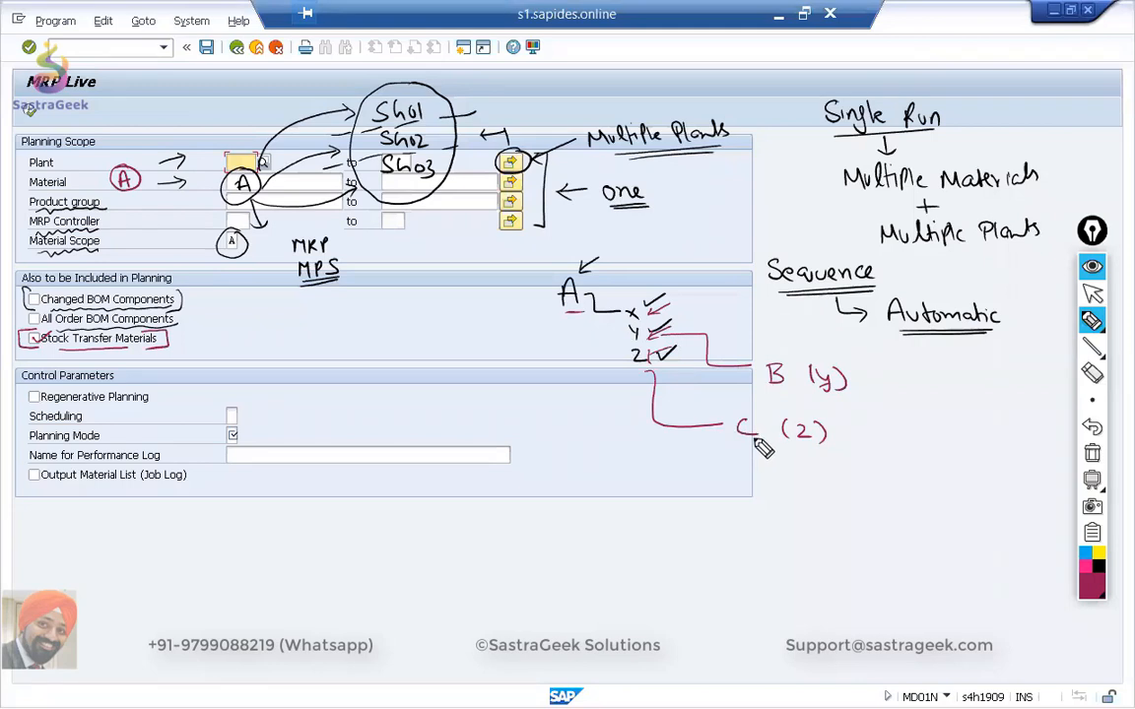
pyautogui.moveTo(714, 337); pyautogui.dragTo(775, 349)
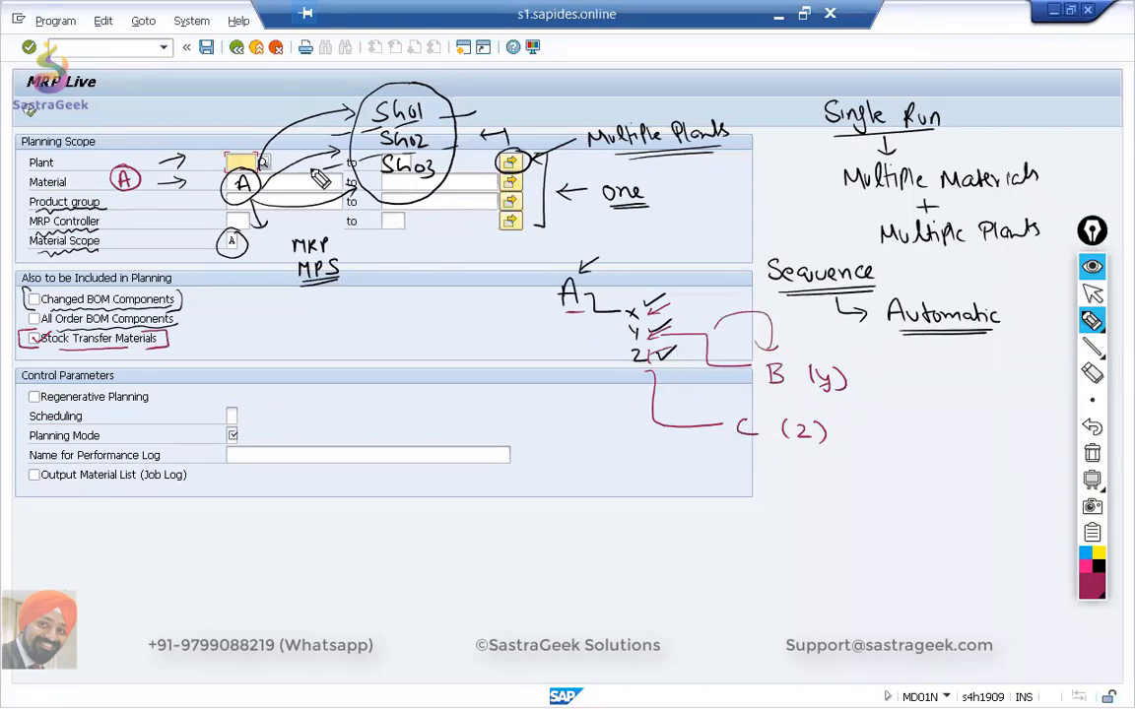
pyautogui.moveTo(647, 408)
pyautogui.mouseDown()
pyautogui.moveTo(681, 476)
pyautogui.moveTo(741, 449)
pyautogui.mouseUp()
pyautogui.moveTo(766, 393); pyautogui.dragTo(789, 393)
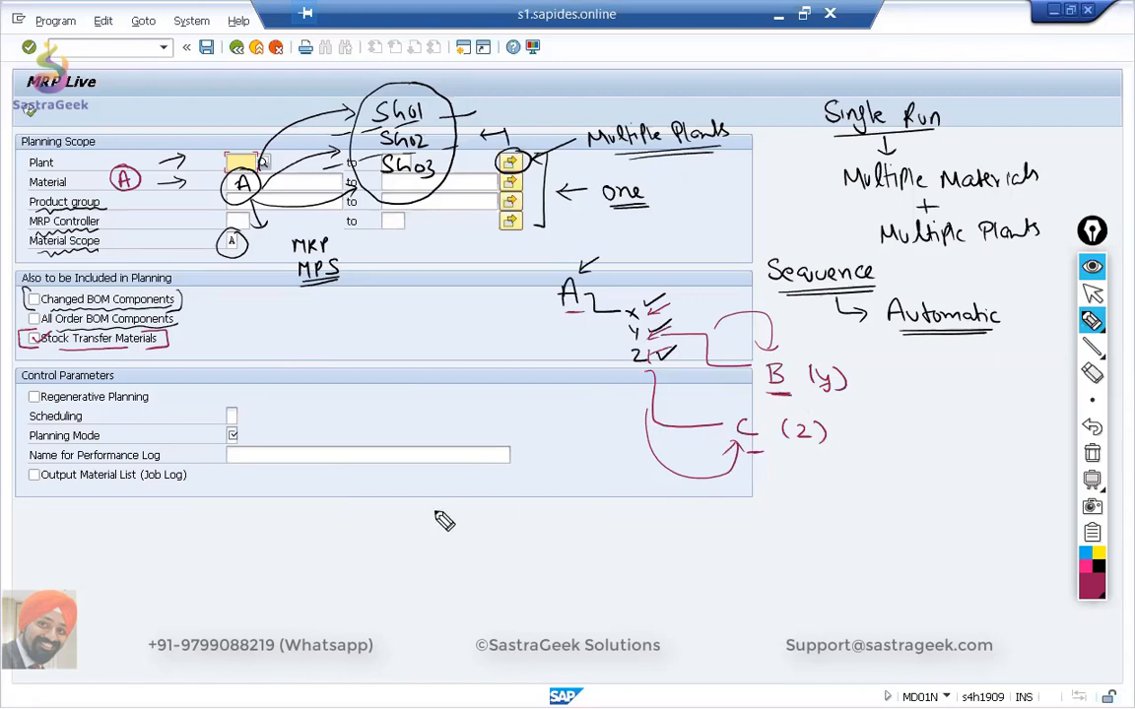
# Enable Regenerative Planning, bring the annotations back and set the drawing pen to blue.
pyautogui.click(1092, 294)
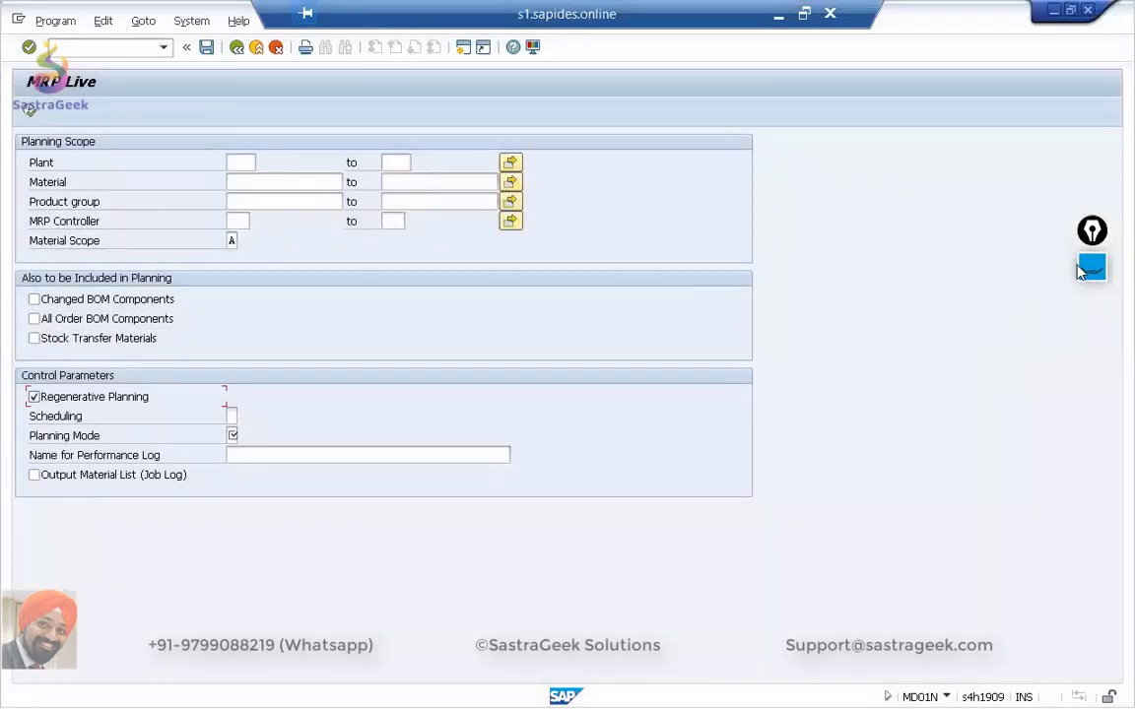
pyautogui.click(1081, 272)
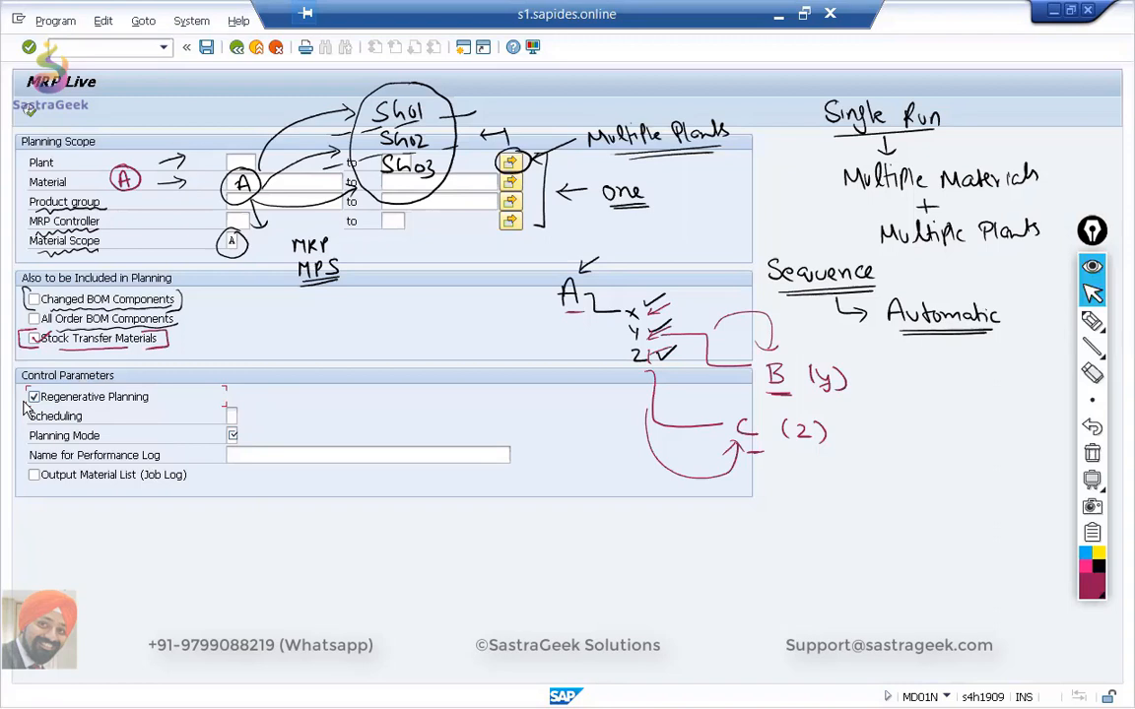
pyautogui.moveTo(1092, 321)
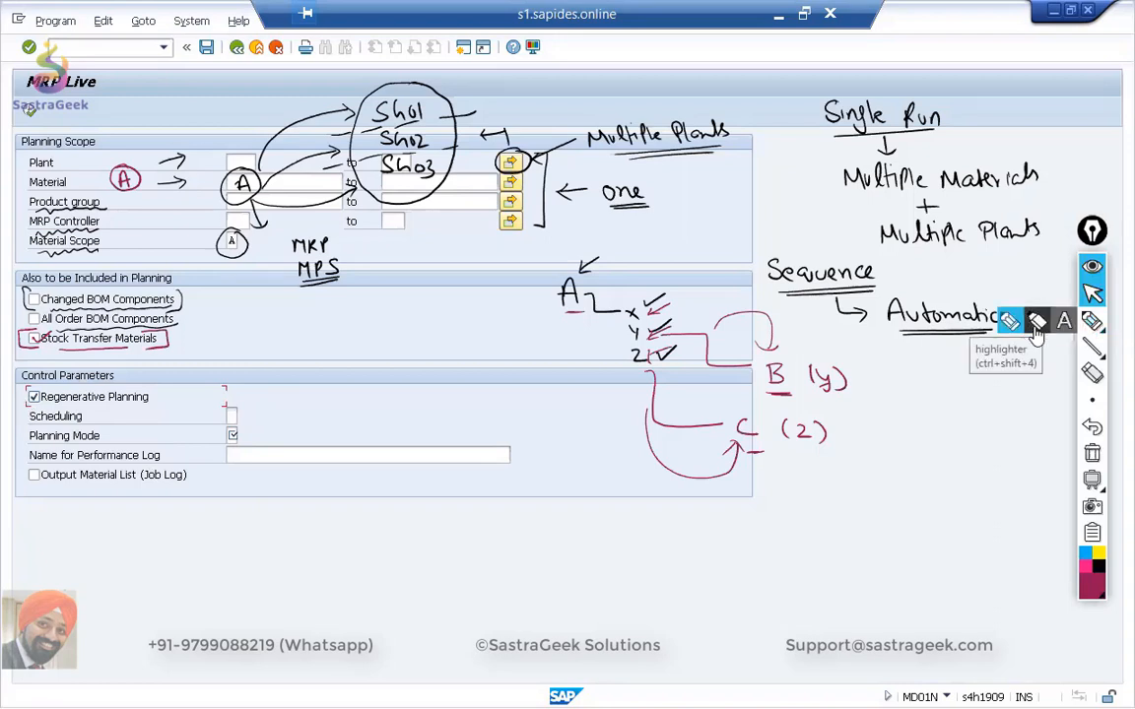
pyautogui.click(1036, 325)
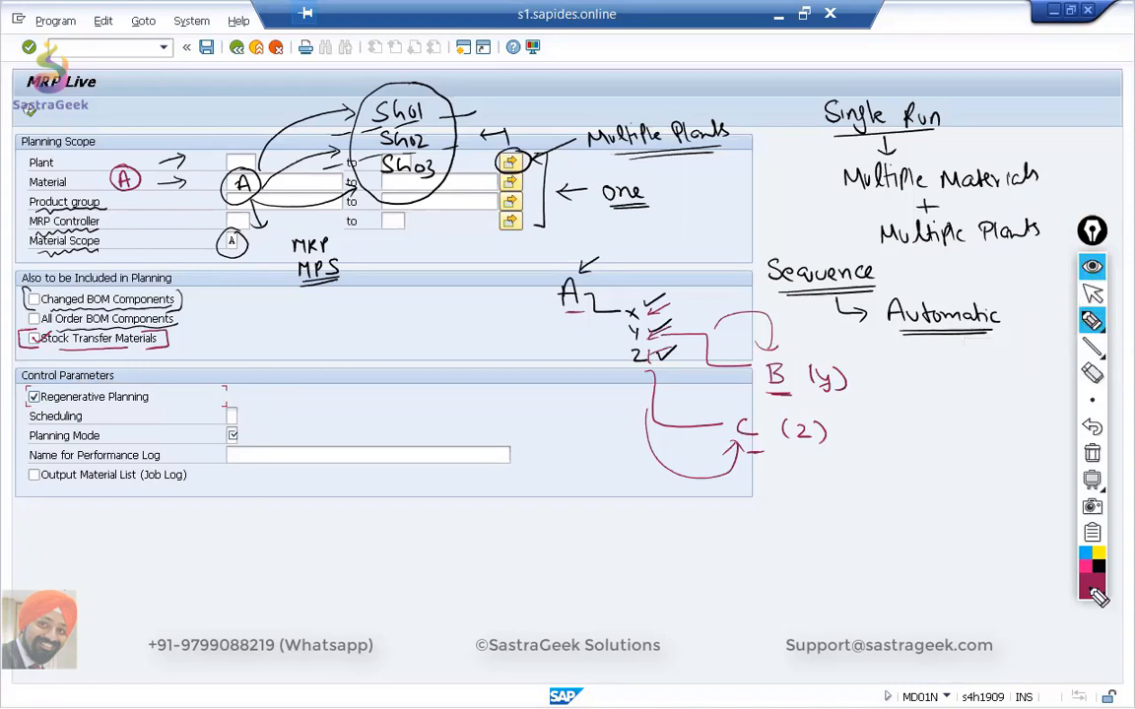
pyautogui.moveTo(1093, 591)
pyautogui.click(1021, 405)
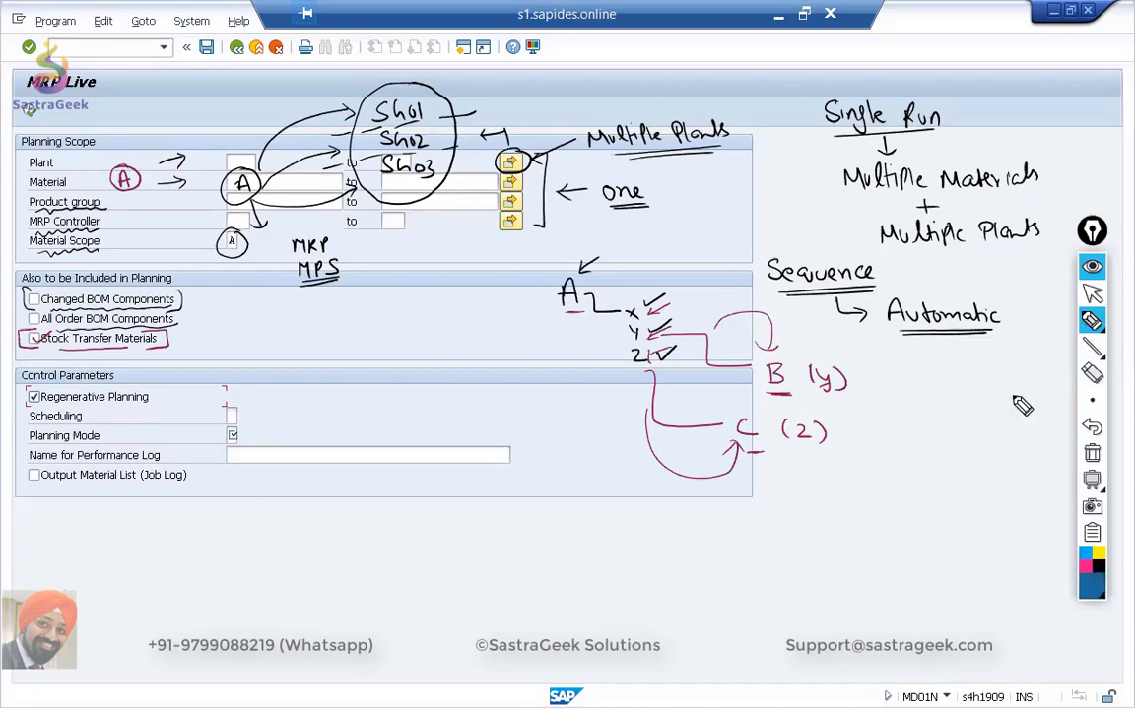
# Bracket the Regenerative Planning option in blue and label it "All Materials" with an arrow and a double underline.
pyautogui.moveTo(28, 388); pyautogui.dragTo(25, 405)
pyautogui.moveTo(216, 406); pyautogui.dragTo(218, 405)
pyautogui.moveTo(237, 398); pyautogui.dragTo(304, 402)
pyautogui.moveTo(293, 396); pyautogui.dragTo(451, 402)
pyautogui.moveTo(311, 418); pyautogui.dragTo(426, 409)
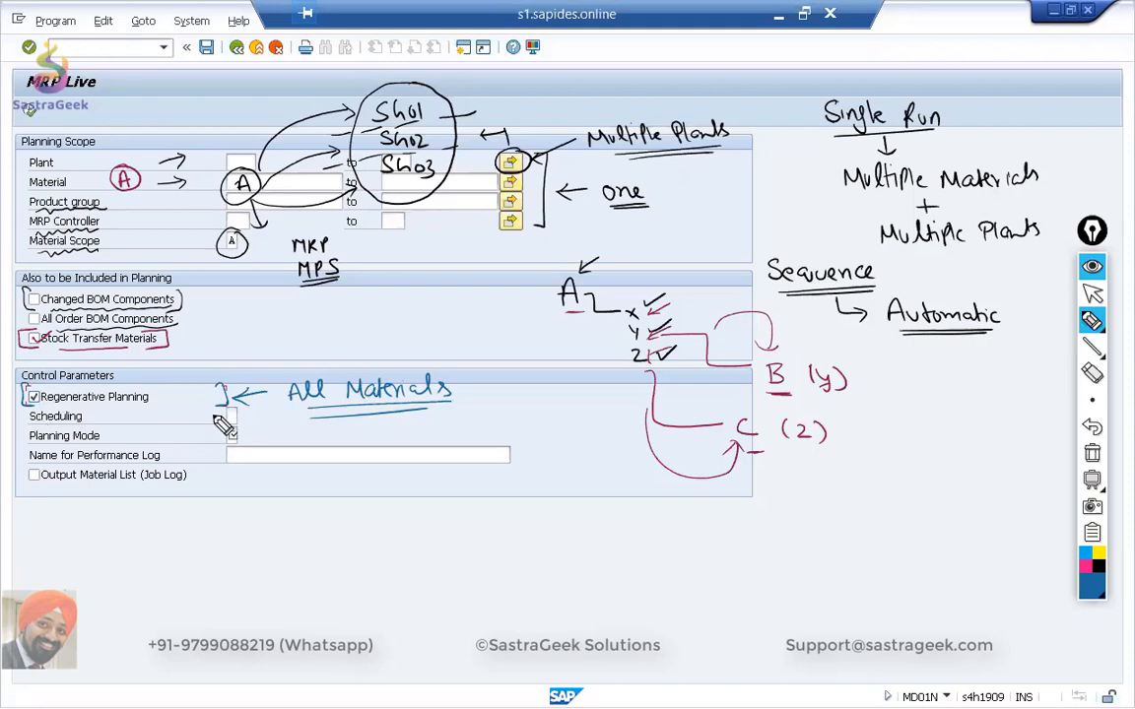
# Underline Scheduling, point an arrow at its field, and write underlined notes "Basic Date" and "Detail date Schedul".
pyautogui.moveTo(31, 424); pyautogui.dragTo(81, 423)
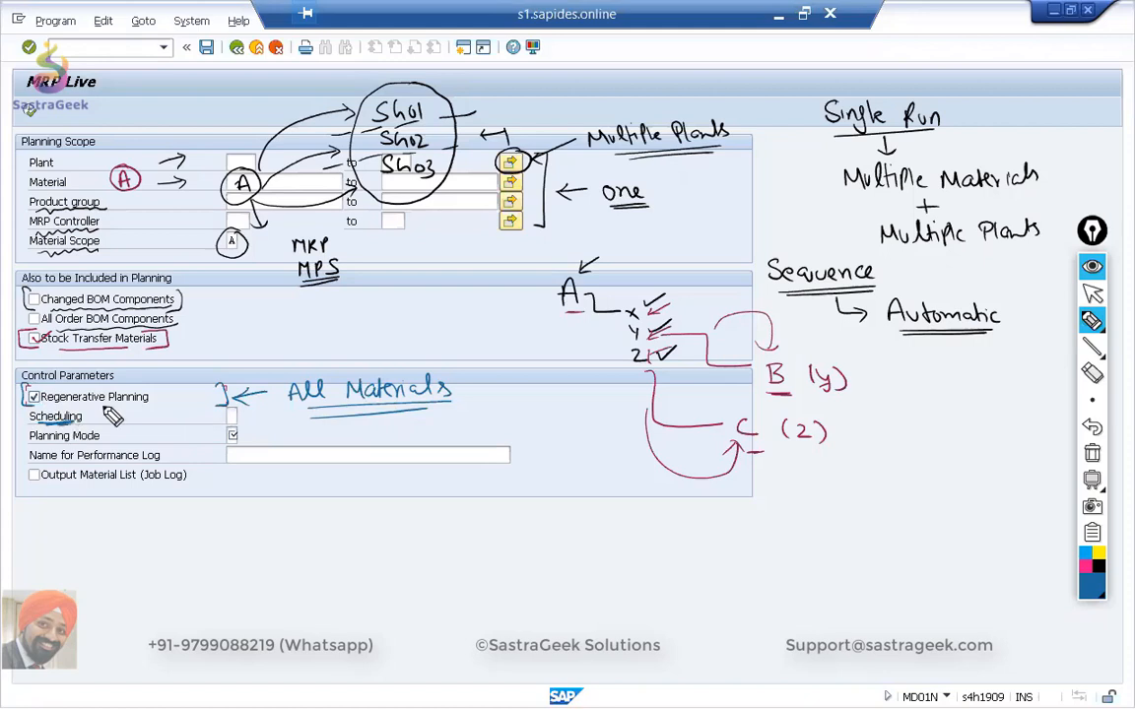
pyautogui.moveTo(338, 466)
pyautogui.mouseDown()
pyautogui.moveTo(247, 422)
pyautogui.moveTo(262, 415)
pyautogui.moveTo(266, 434)
pyautogui.mouseUp()
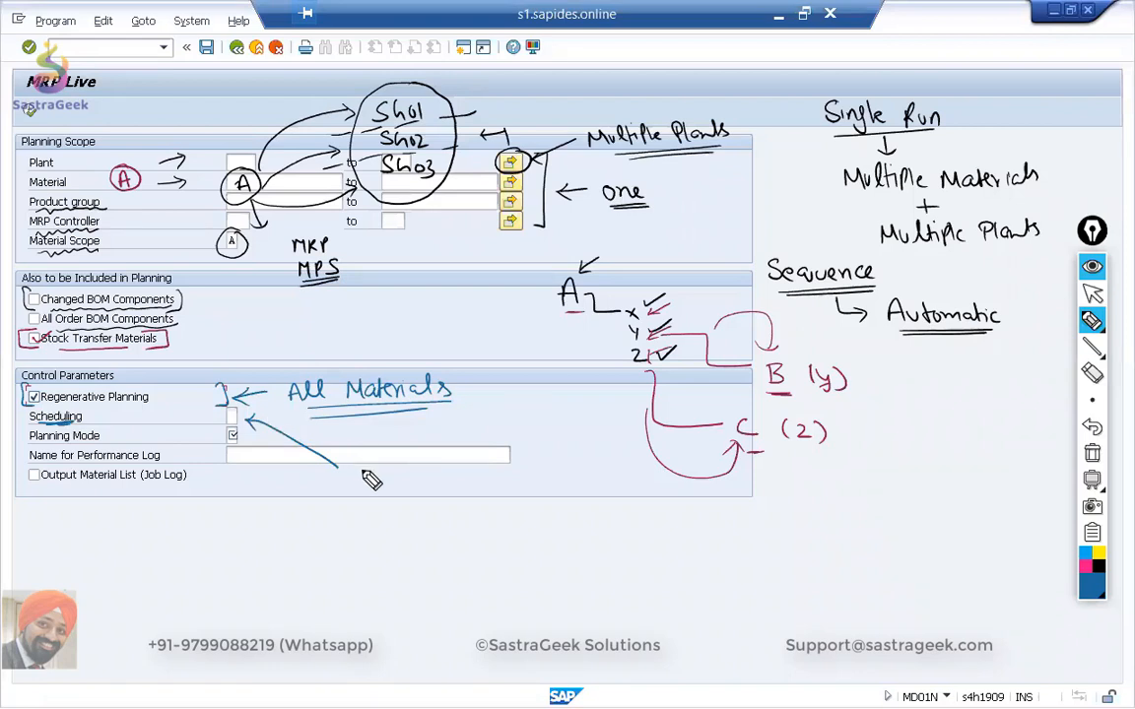
pyautogui.moveTo(358, 463)
pyautogui.mouseDown()
pyautogui.moveTo(456, 476)
pyautogui.moveTo(482, 462)
pyautogui.moveTo(392, 482)
pyautogui.moveTo(480, 470)
pyautogui.mouseUp()
pyautogui.moveTo(372, 500); pyautogui.dragTo(375, 513)
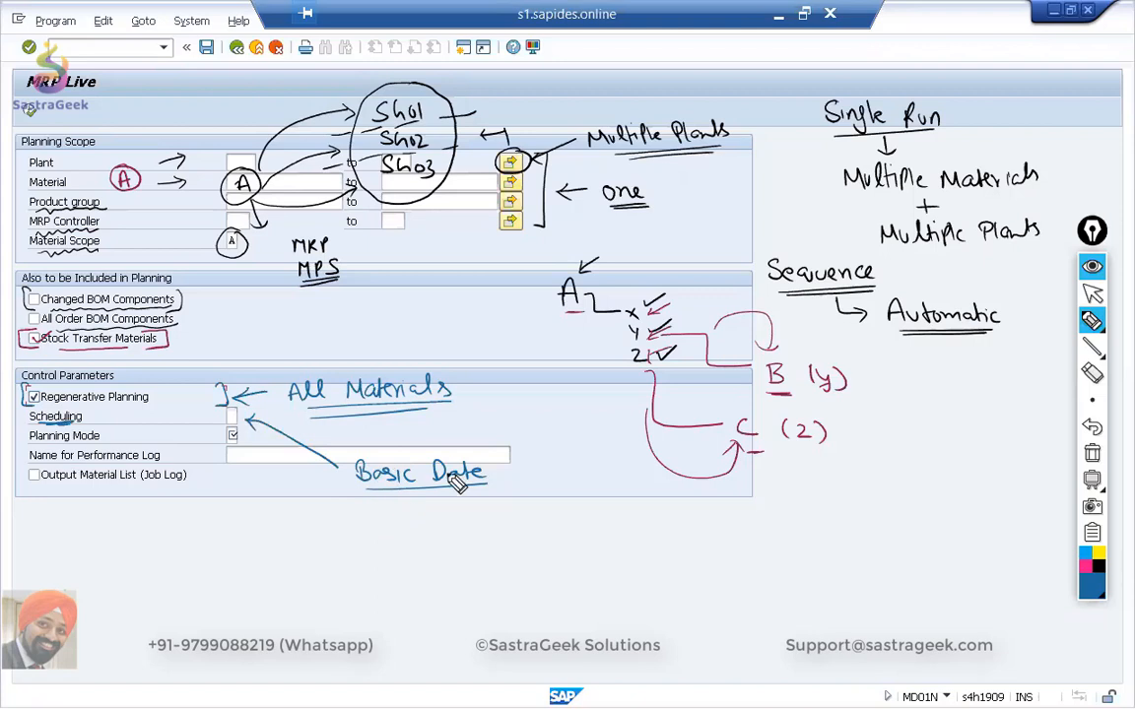
pyautogui.moveTo(375, 511)
pyautogui.mouseDown()
pyautogui.moveTo(412, 527)
pyautogui.moveTo(433, 522)
pyautogui.moveTo(445, 498)
pyautogui.moveTo(514, 503)
pyautogui.mouseUp()
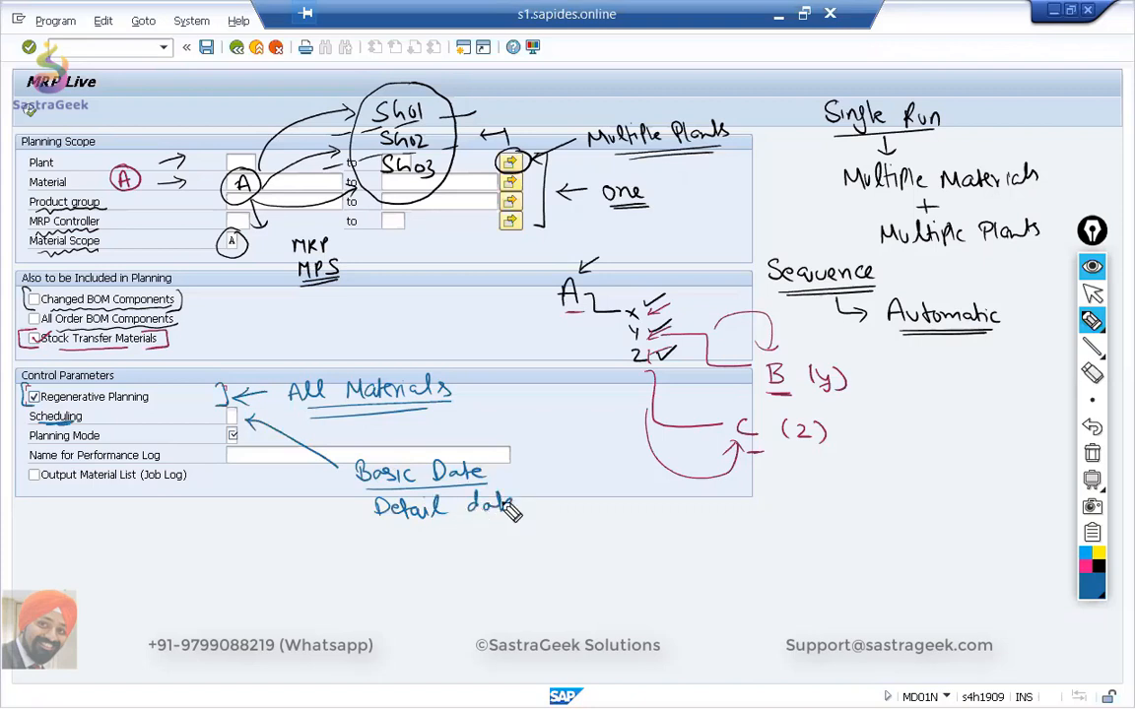
pyautogui.moveTo(541, 514); pyautogui.dragTo(598, 519)
pyautogui.moveTo(483, 533); pyautogui.dragTo(576, 526)
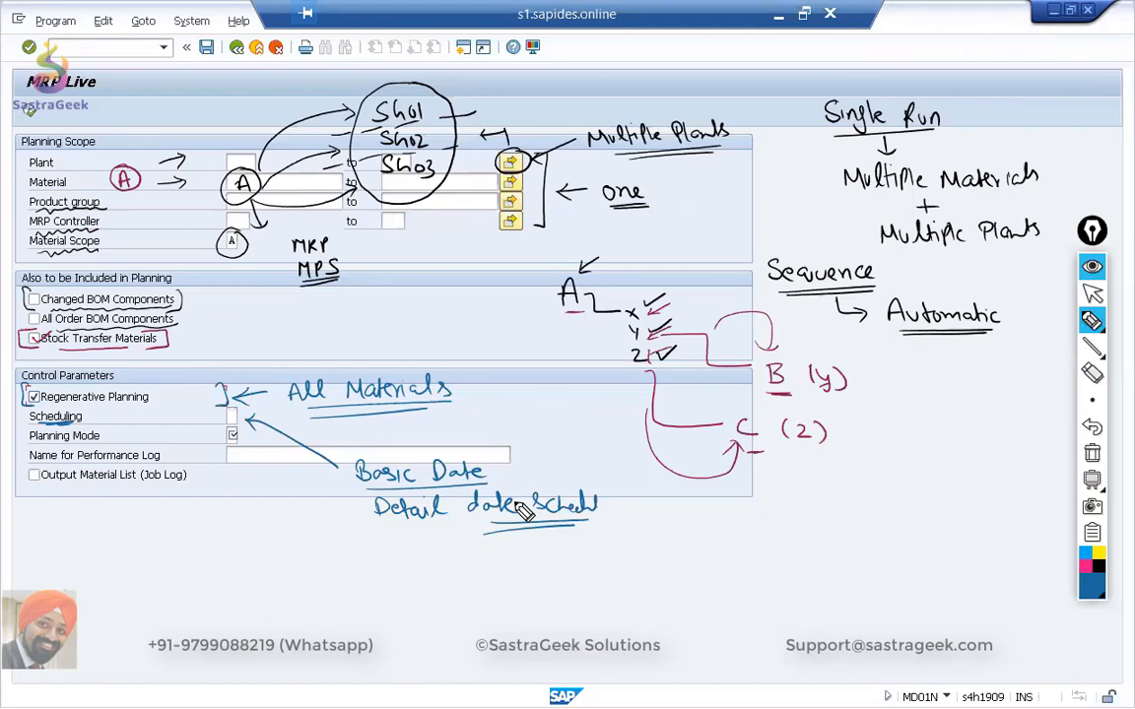
# Draw a box around the Planning Mode field, view its possible values and close the value list.
pyautogui.moveTo(224, 432)
pyautogui.mouseDown()
pyautogui.moveTo(244, 429)
pyautogui.moveTo(245, 443)
pyautogui.moveTo(221, 430)
pyautogui.mouseUp()
pyautogui.click(1092, 293)
pyautogui.click(231, 439)
pyautogui.click(243, 436)
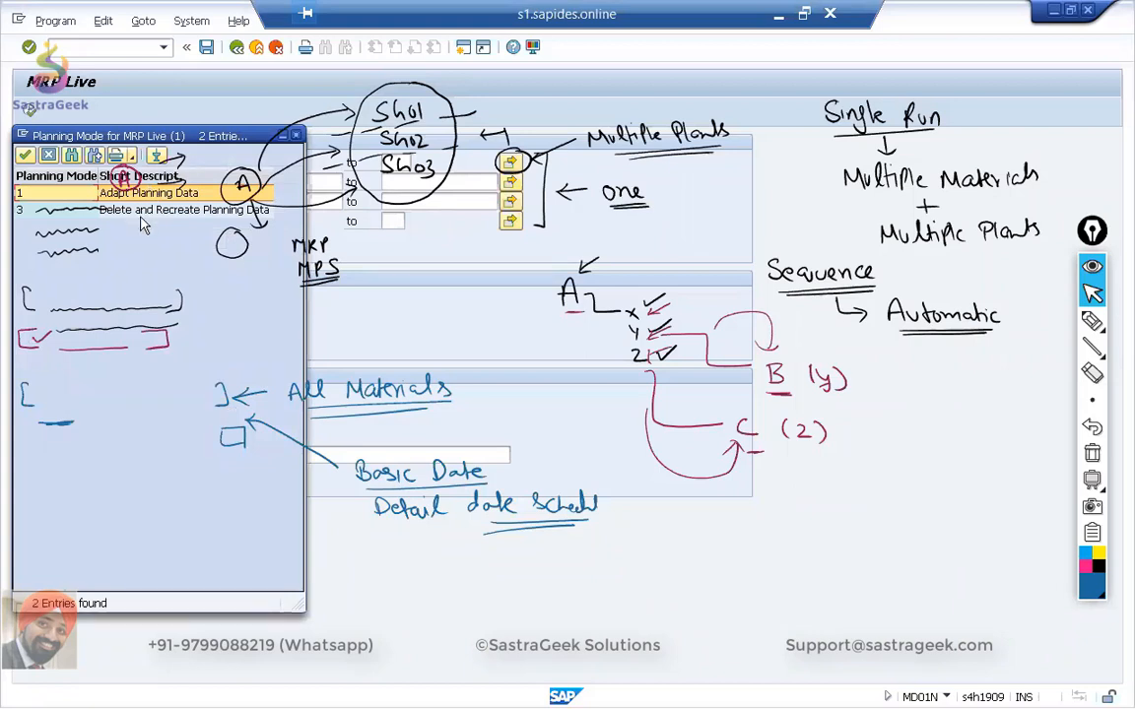
pyautogui.click(282, 138)
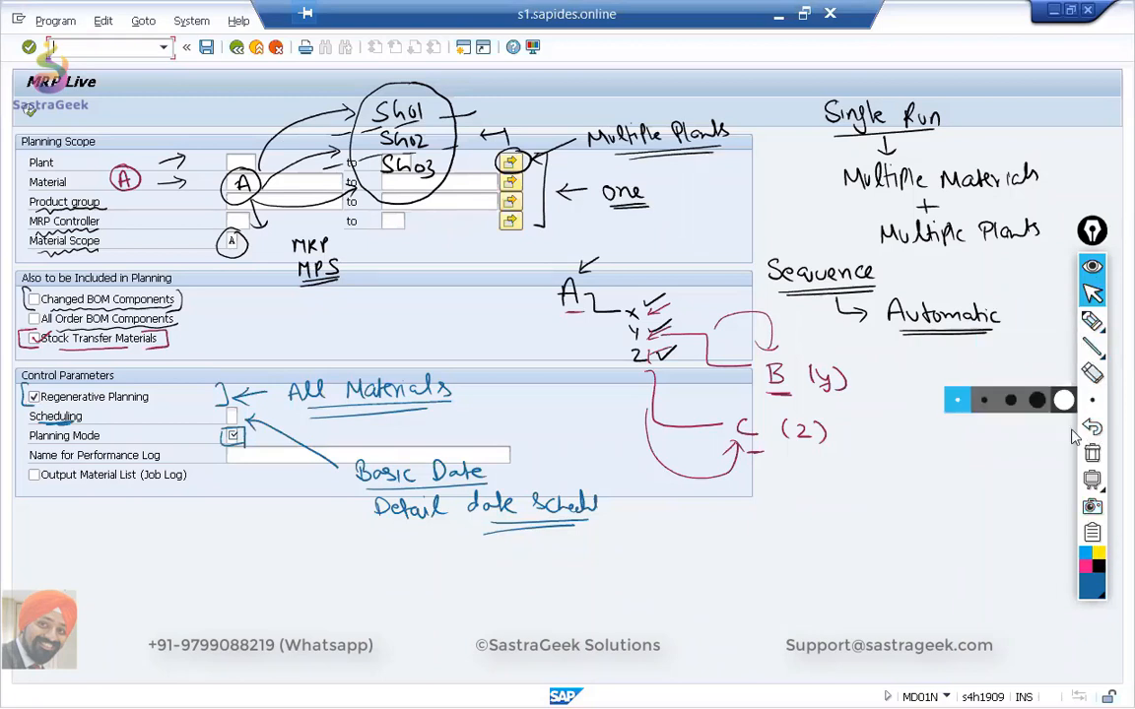
# Draw an arrow down from the Planning Mode field and write "ADAPT Planning" and "Regenrate Data" below it, both underlined.
pyautogui.click(1090, 321)
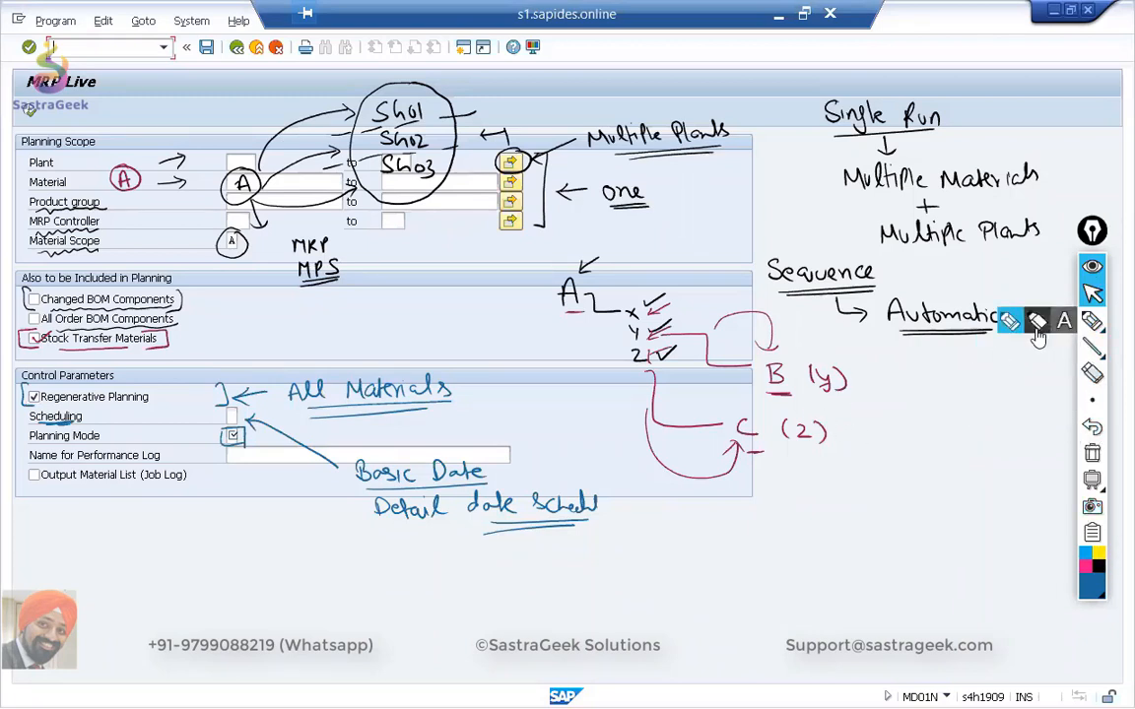
pyautogui.moveTo(223, 443); pyautogui.dragTo(215, 501)
pyautogui.moveTo(210, 494); pyautogui.dragTo(222, 498)
pyautogui.moveTo(179, 537); pyautogui.dragTo(337, 537)
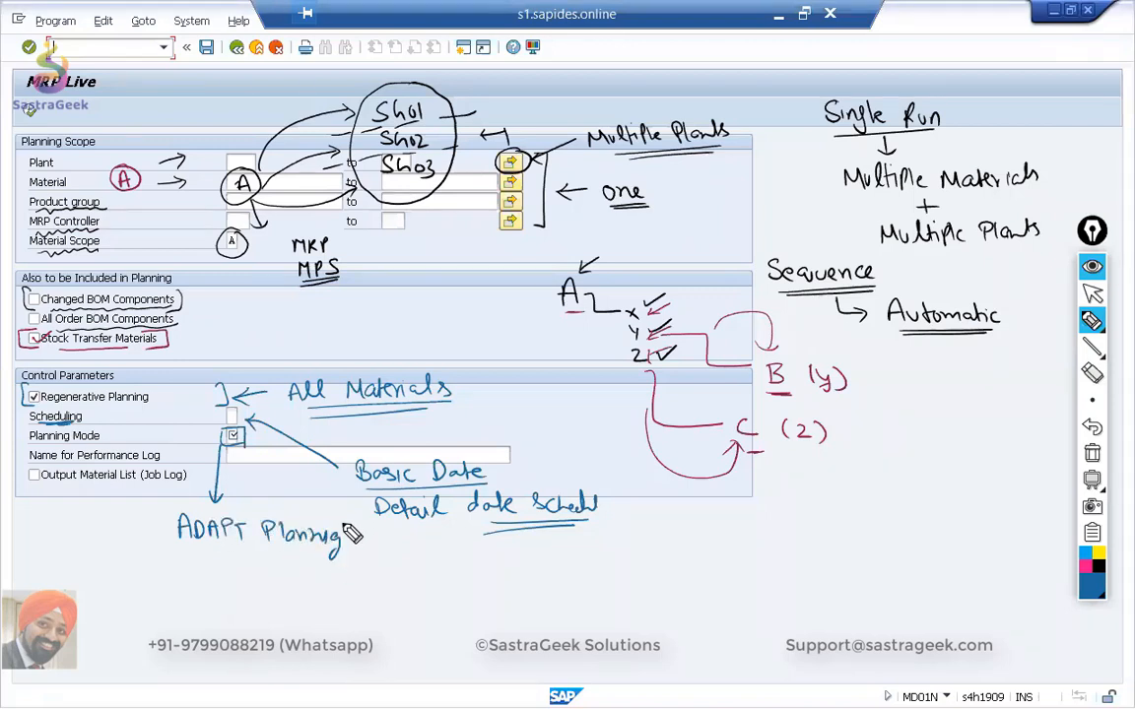
pyautogui.moveTo(179, 563)
pyautogui.mouseDown()
pyautogui.moveTo(211, 575)
pyautogui.moveTo(222, 596)
pyautogui.moveTo(256, 577)
pyautogui.moveTo(345, 594)
pyautogui.mouseUp()
pyautogui.moveTo(351, 577); pyautogui.dragTo(357, 585)
pyautogui.moveTo(363, 588); pyautogui.dragTo(365, 595)
pyautogui.moveTo(203, 551); pyautogui.dragTo(320, 553)
pyautogui.moveTo(219, 594); pyautogui.dragTo(325, 591)
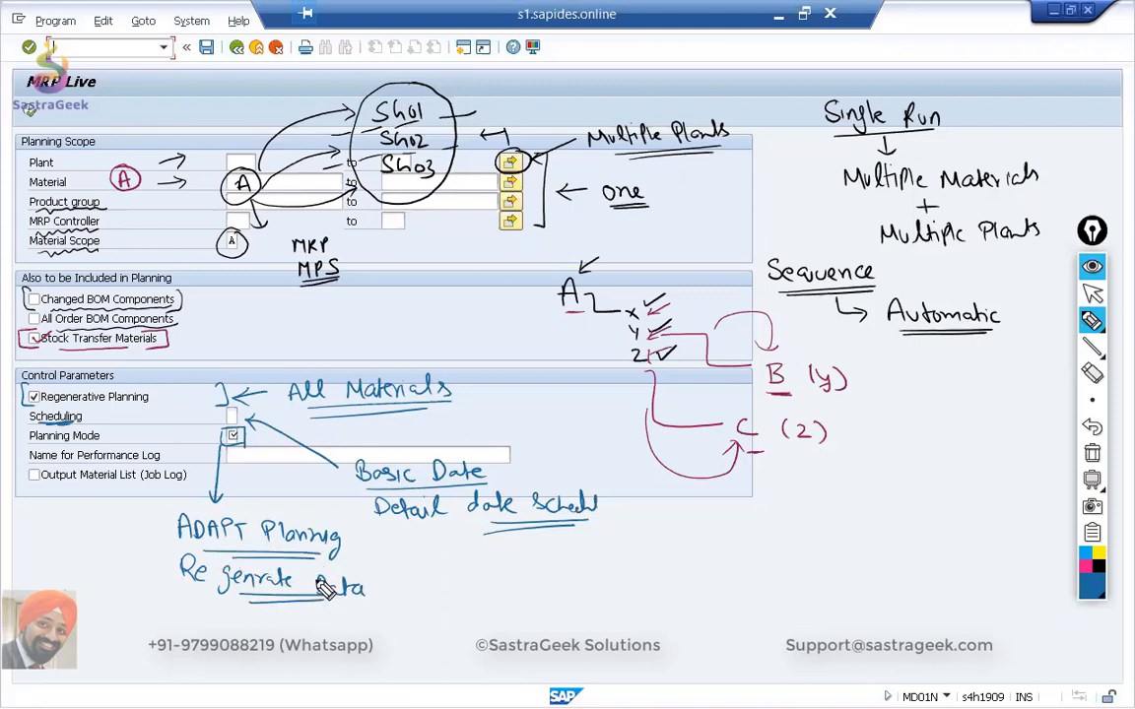
# Beside "ADAPT Planning", write "PReq" with a circled 1 and the underlined notes "same date" and "same qty".
pyautogui.moveTo(361, 545); pyautogui.dragTo(472, 566)
pyautogui.moveTo(420, 572); pyautogui.dragTo(469, 572)
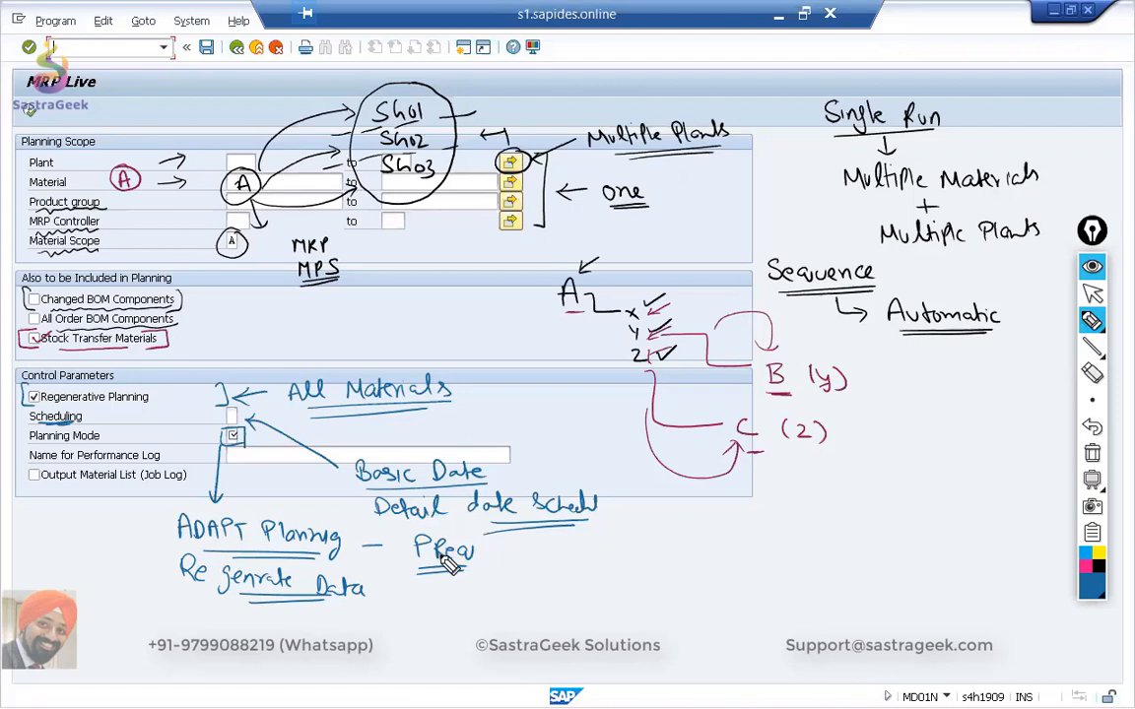
pyautogui.moveTo(496, 546)
pyautogui.mouseDown()
pyautogui.moveTo(497, 560)
pyautogui.moveTo(498, 542)
pyautogui.mouseUp()
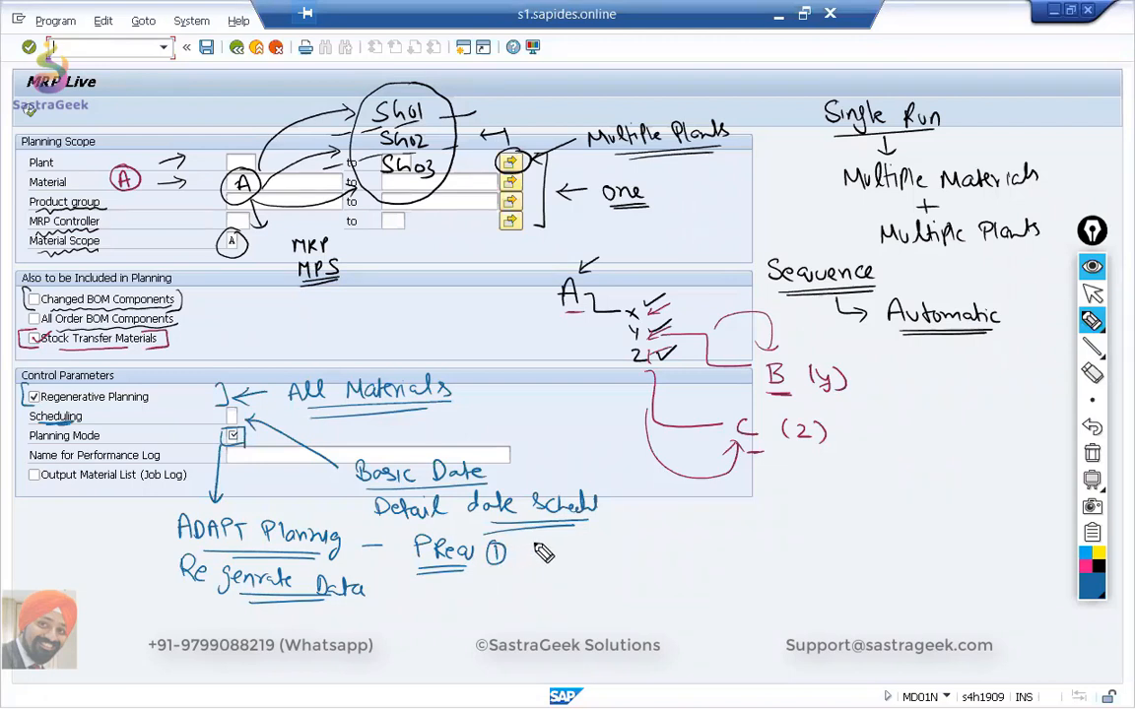
pyautogui.moveTo(542, 542)
pyautogui.mouseDown()
pyautogui.moveTo(536, 553)
pyautogui.moveTo(628, 559)
pyautogui.moveTo(551, 573)
pyautogui.moveTo(619, 577)
pyautogui.mouseUp()
pyautogui.moveTo(471, 579); pyautogui.dragTo(508, 576)
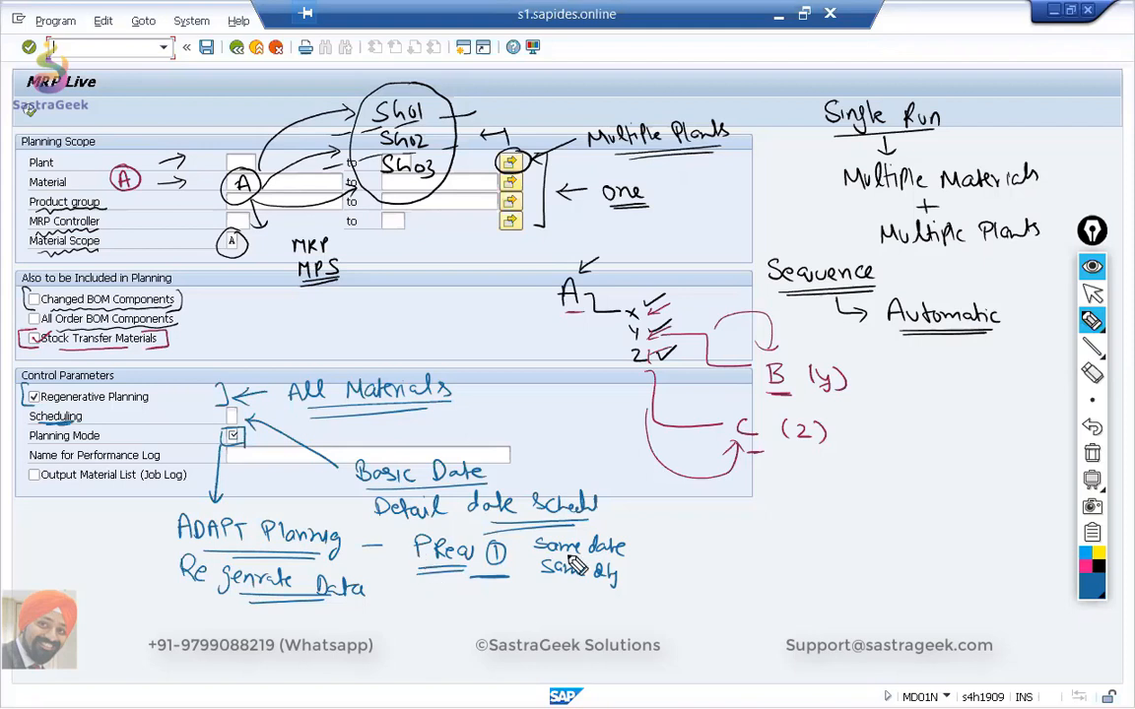
pyautogui.moveTo(562, 558)
pyautogui.mouseDown()
pyautogui.moveTo(603, 556)
pyautogui.moveTo(579, 581)
pyautogui.mouseUp()
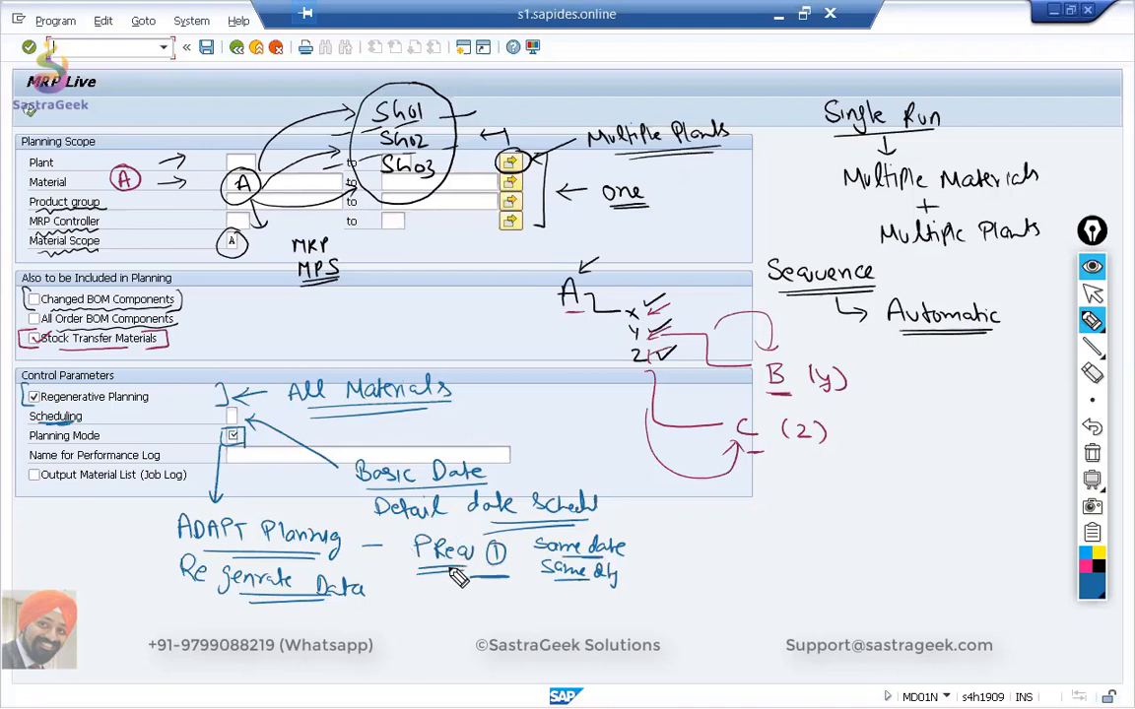
# Write "Preq 2" with its date-change note, cross it out, and draw an arrow to an underlined "Preq 3".
pyautogui.moveTo(708, 543)
pyautogui.mouseDown()
pyautogui.moveTo(709, 557)
pyautogui.moveTo(759, 553)
pyautogui.moveTo(794, 566)
pyautogui.moveTo(774, 563)
pyautogui.moveTo(878, 540)
pyautogui.moveTo(904, 551)
pyautogui.moveTo(853, 577)
pyautogui.moveTo(911, 571)
pyautogui.mouseUp()
pyautogui.moveTo(754, 538)
pyautogui.mouseDown()
pyautogui.moveTo(788, 569)
pyautogui.moveTo(748, 575)
pyautogui.mouseUp()
pyautogui.moveTo(783, 522)
pyautogui.mouseDown()
pyautogui.moveTo(831, 490)
pyautogui.moveTo(885, 481)
pyautogui.moveTo(917, 487)
pyautogui.moveTo(918, 500)
pyautogui.mouseUp()
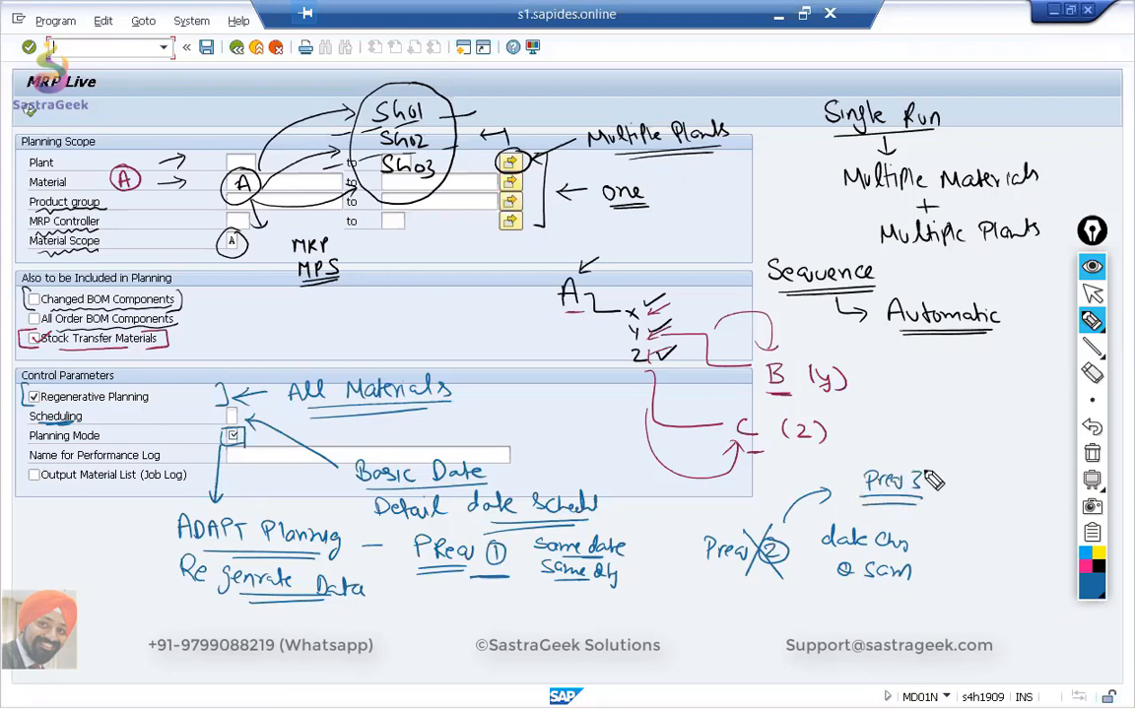
# Beside "Regenrate Data", write PR 1, 2, 3 crossed out, with an arrow to a bracketed PR 7, 8, 9.
pyautogui.moveTo(384, 597)
pyautogui.mouseDown()
pyautogui.moveTo(485, 593)
pyautogui.moveTo(504, 613)
pyautogui.moveTo(491, 629)
pyautogui.mouseUp()
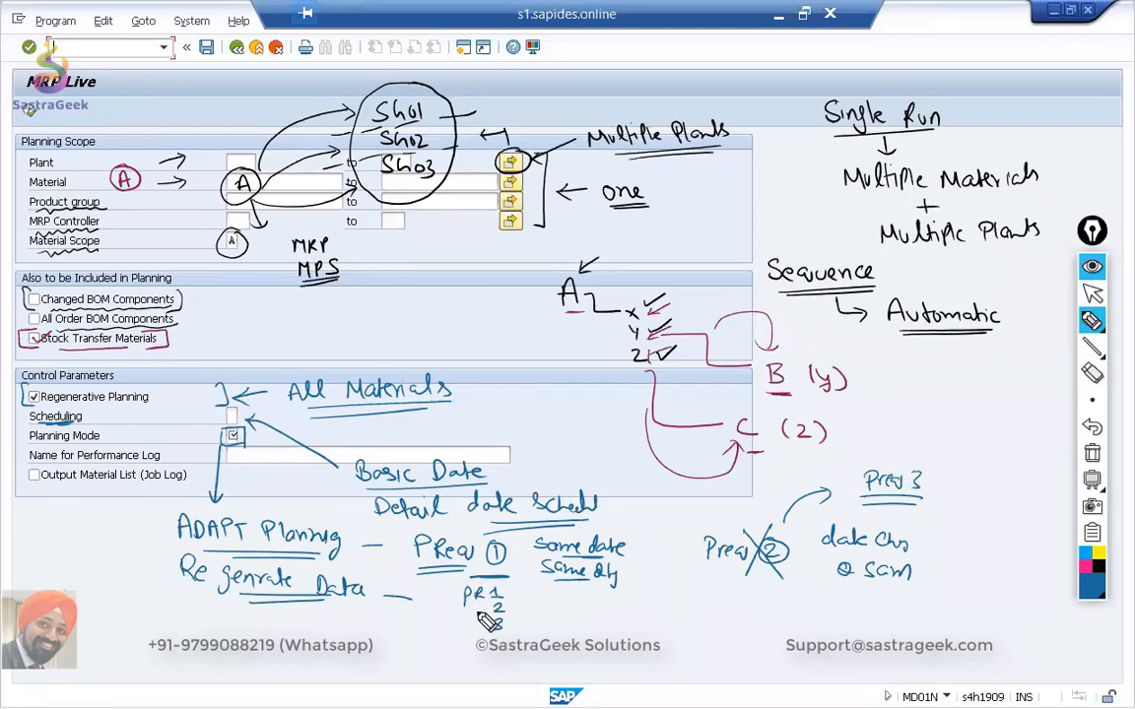
pyautogui.moveTo(508, 583)
pyautogui.mouseDown()
pyautogui.moveTo(479, 629)
pyautogui.moveTo(579, 609)
pyautogui.moveTo(570, 616)
pyautogui.moveTo(603, 618)
pyautogui.mouseUp()
pyautogui.moveTo(601, 601)
pyautogui.mouseDown()
pyautogui.moveTo(632, 615)
pyautogui.moveTo(653, 608)
pyautogui.moveTo(655, 619)
pyautogui.mouseUp()
pyautogui.moveTo(667, 627); pyautogui.dragTo(665, 640)
pyautogui.moveTo(600, 591); pyautogui.dragTo(596, 623)
pyautogui.moveTo(673, 591); pyautogui.dragTo(676, 652)
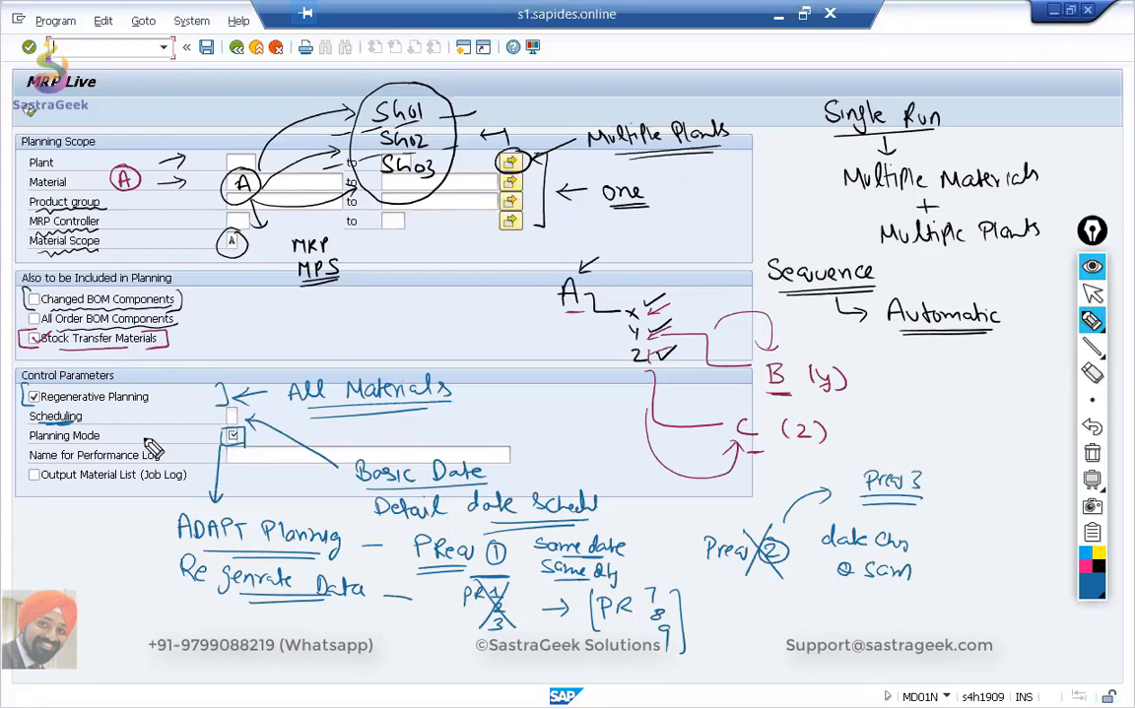
# Draw an arrow pointing at the Planning Mode label and handwrite an underlined sample name in the performance log field.
pyautogui.moveTo(146, 435)
pyautogui.mouseDown()
pyautogui.moveTo(167, 434)
pyautogui.moveTo(152, 442)
pyautogui.mouseUp()
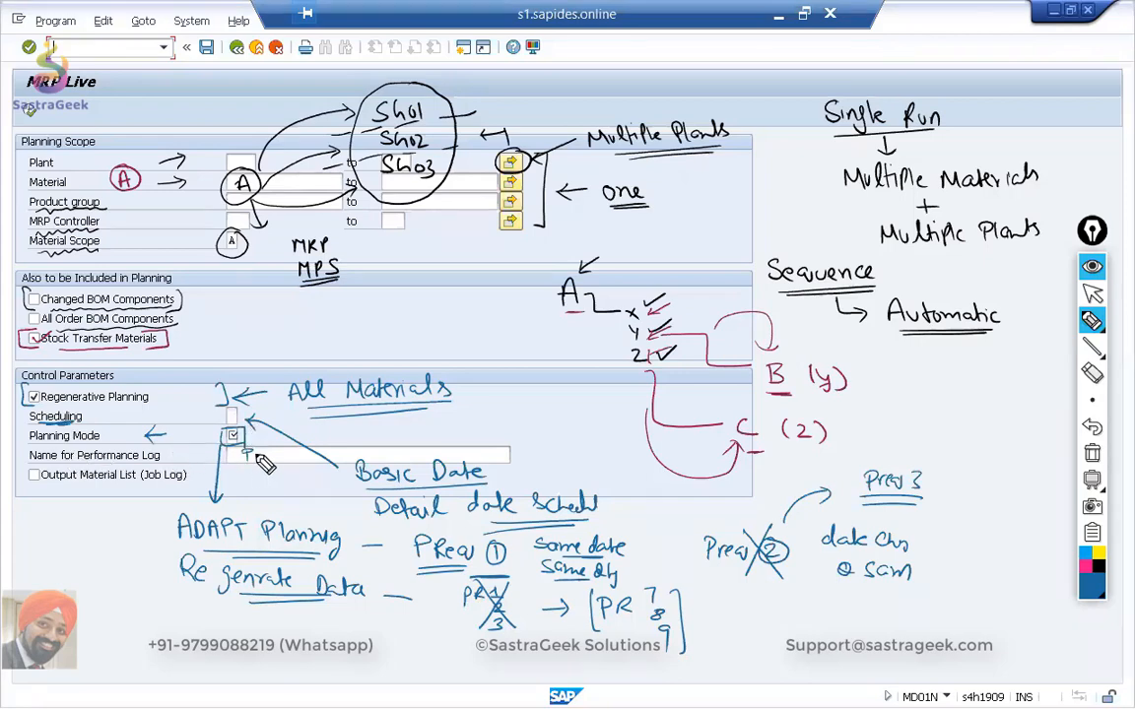
pyautogui.moveTo(258, 457)
pyautogui.mouseDown()
pyautogui.moveTo(307, 459)
pyautogui.moveTo(268, 469)
pyautogui.mouseUp()
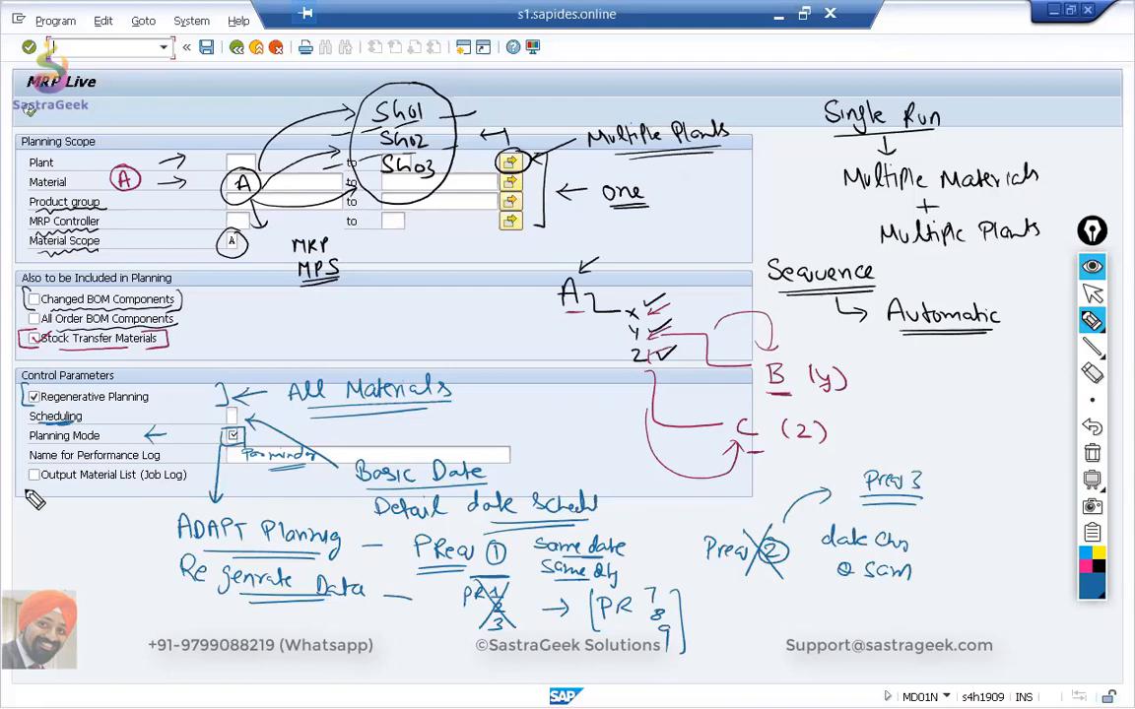
# Underline the Output Material List (Job Log) option and label it "(Spool list)" with an arrow.
pyautogui.moveTo(31, 489); pyautogui.dragTo(171, 488)
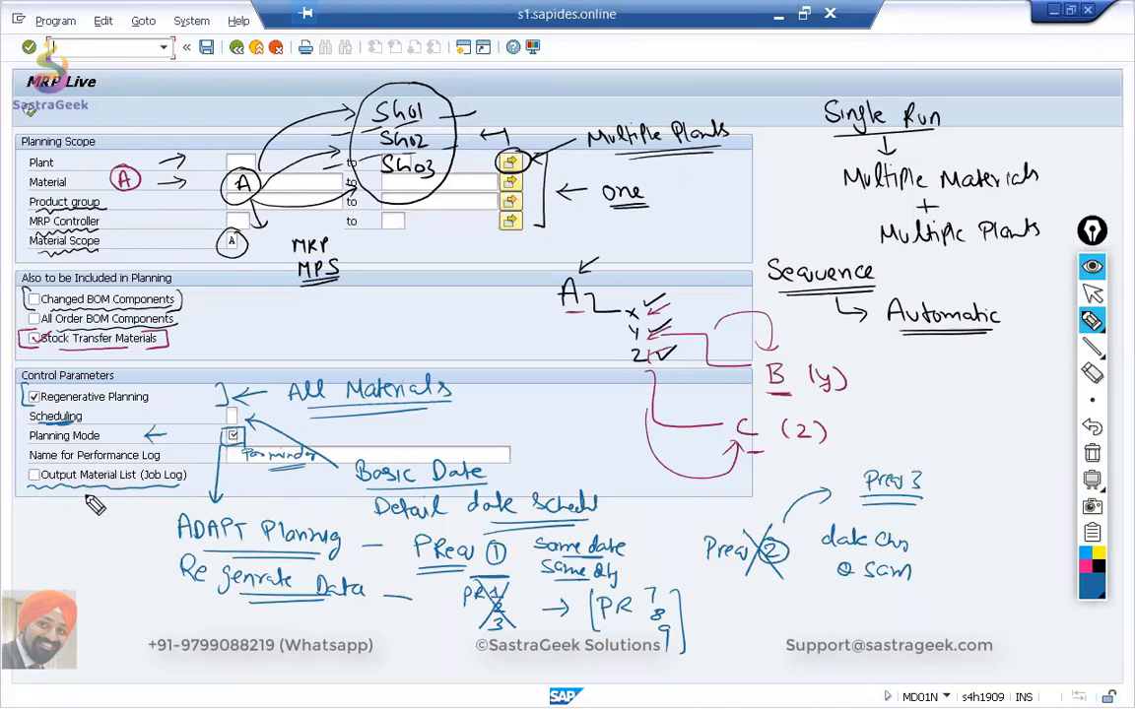
pyautogui.moveTo(89, 514)
pyautogui.mouseDown()
pyautogui.moveTo(90, 491)
pyautogui.moveTo(96, 498)
pyautogui.moveTo(46, 538)
pyautogui.moveTo(63, 528)
pyautogui.moveTo(119, 545)
pyautogui.moveTo(128, 529)
pyautogui.mouseUp()
pyautogui.moveTo(134, 518); pyautogui.dragTo(134, 540)
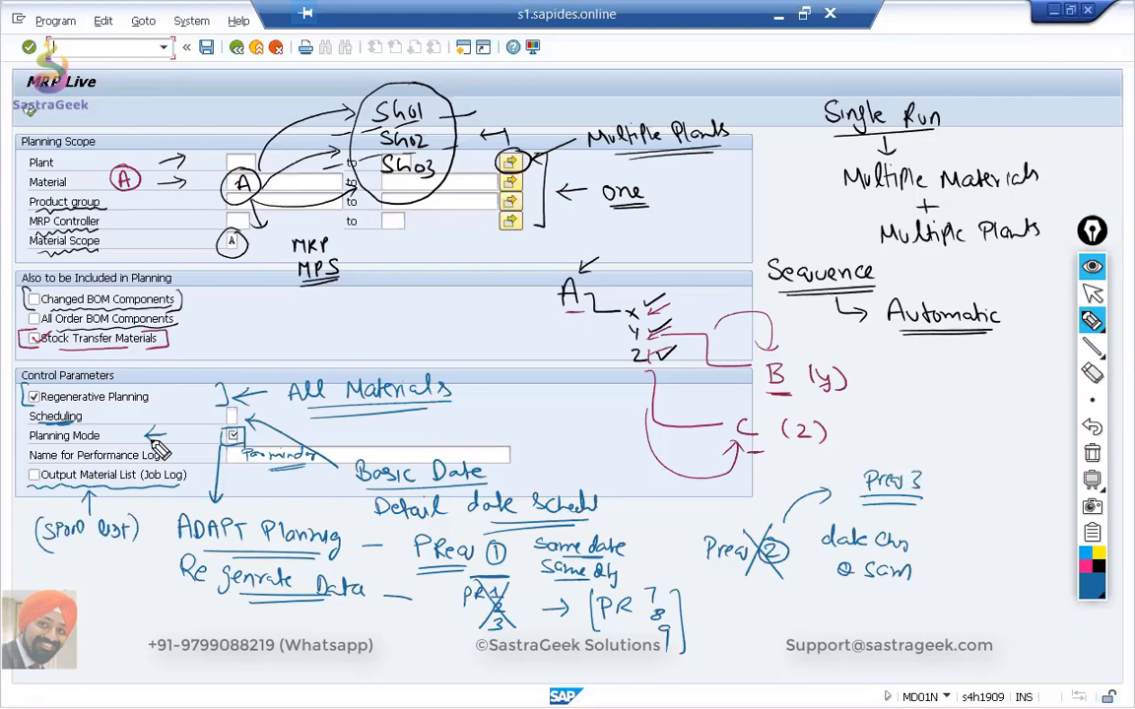
# Stop drawing and clear all annotations from the MRP Live selection screen.
pyautogui.moveTo(1101, 315)
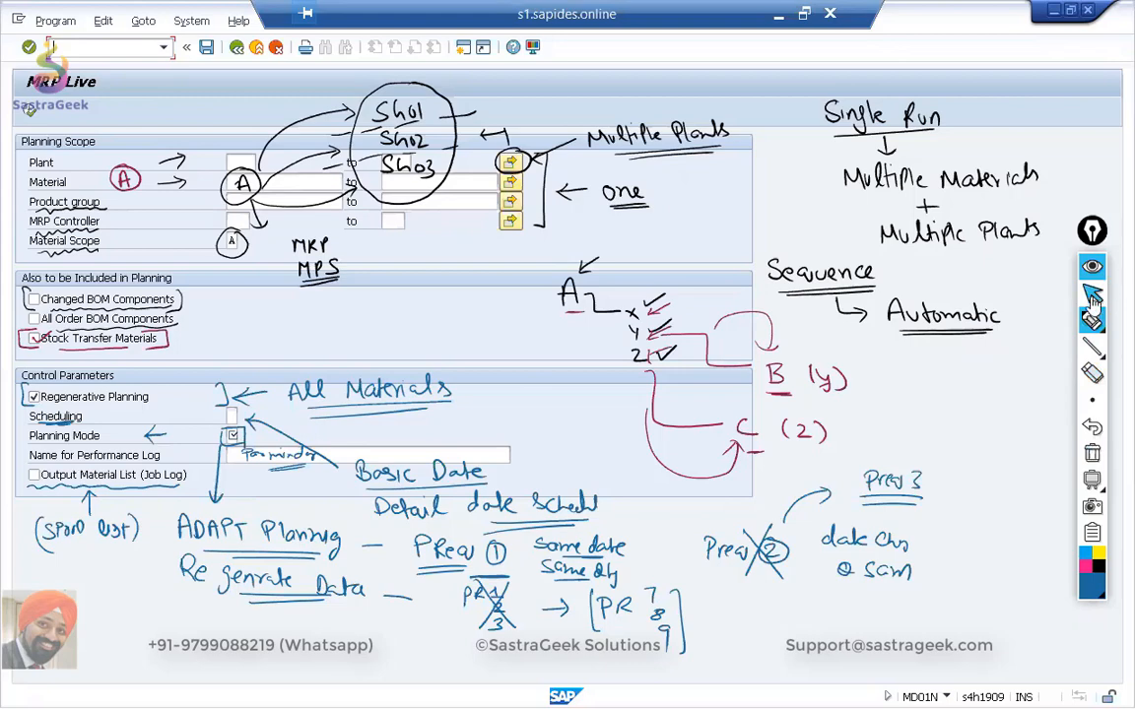
pyautogui.click(1092, 295)
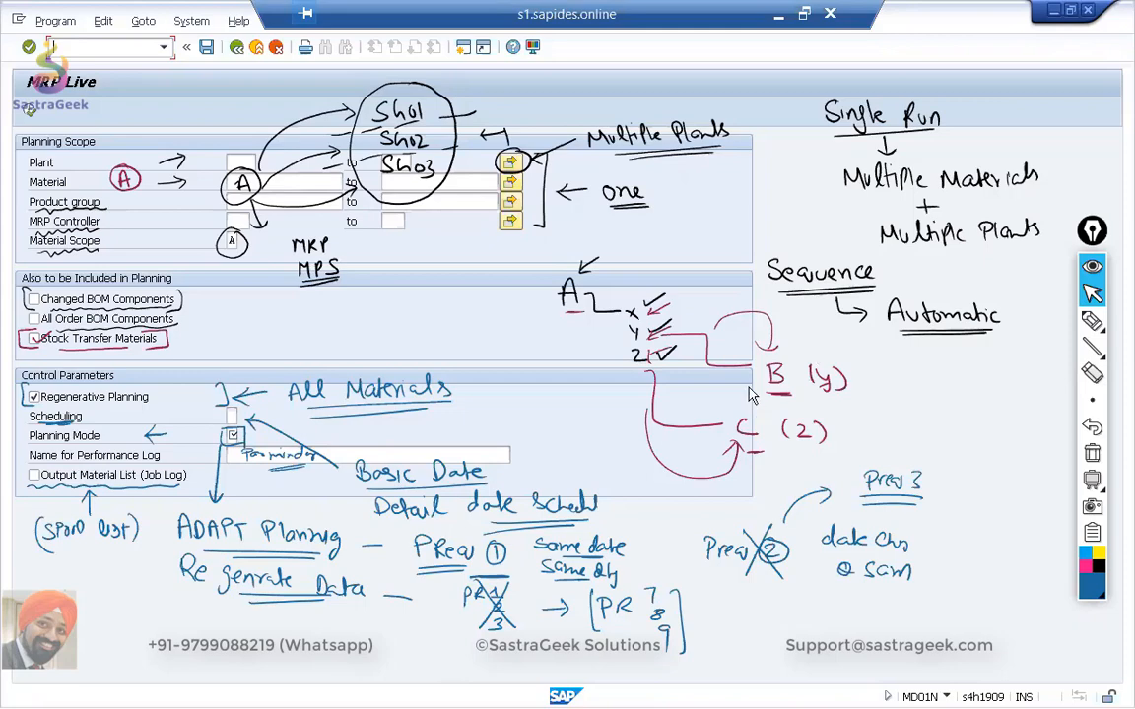
pyautogui.moveTo(645, 205); pyautogui.dragTo(628, 204)
pyautogui.click(1093, 455)
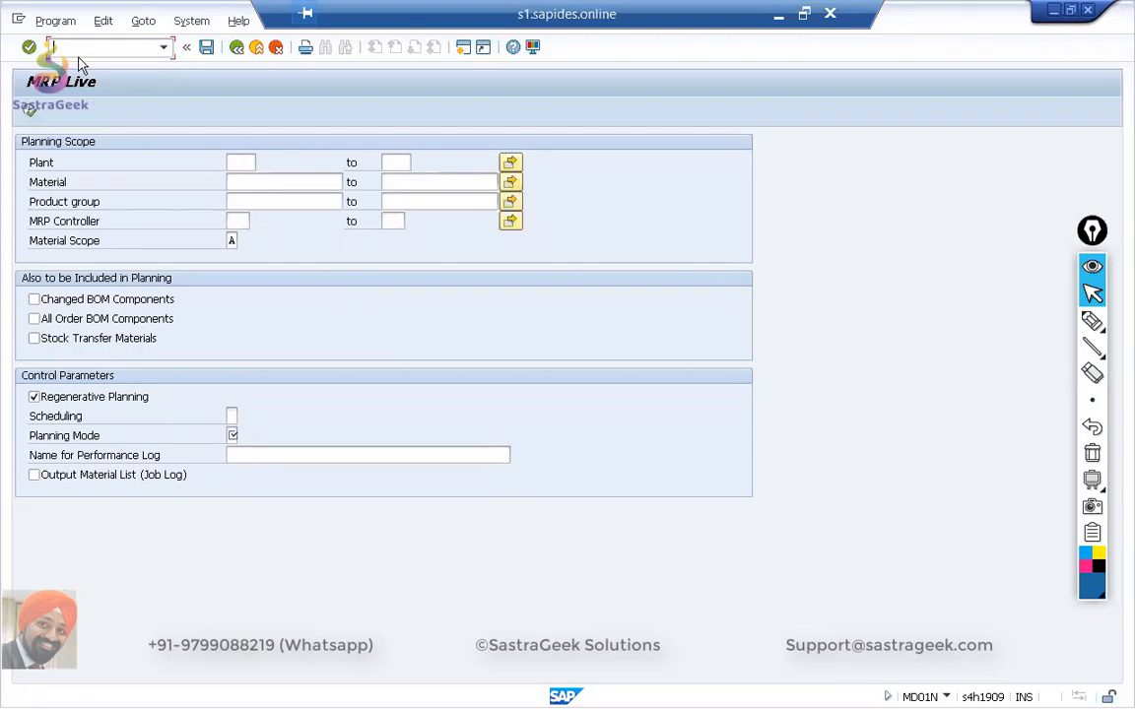
# Open transaction MD04 in a new session and choose SG02_FG01_BATCH as the material.
pyautogui.write('/omd0')
pyautogui.press('Return')
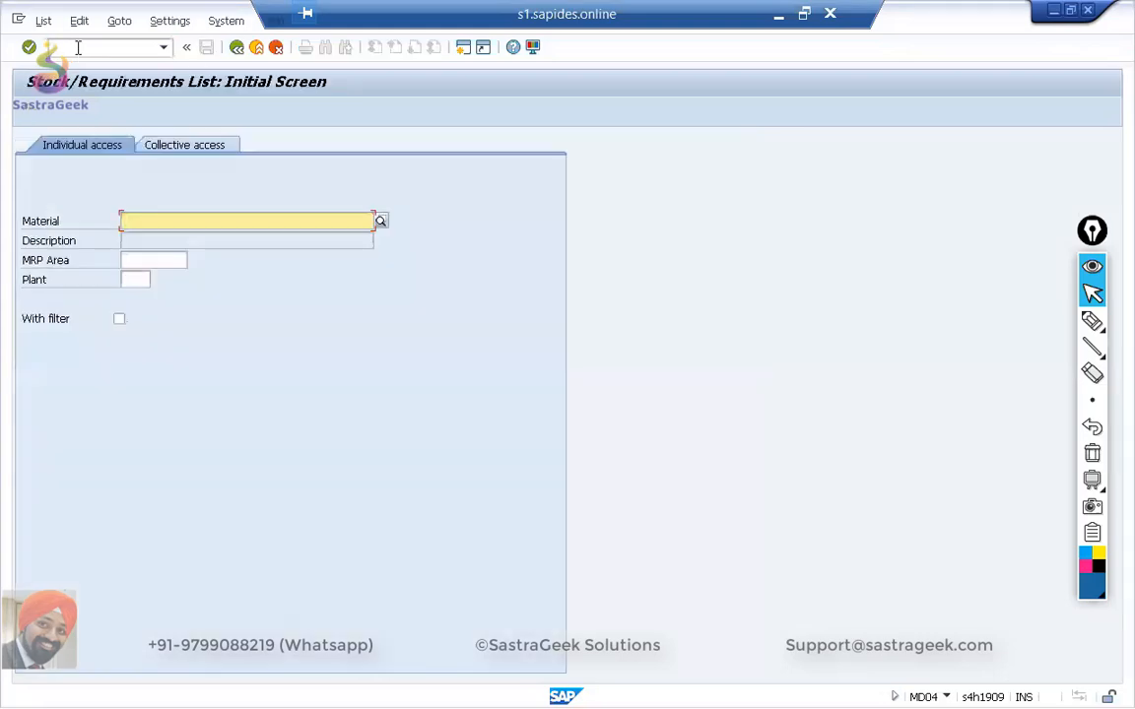
pyautogui.write('sg')
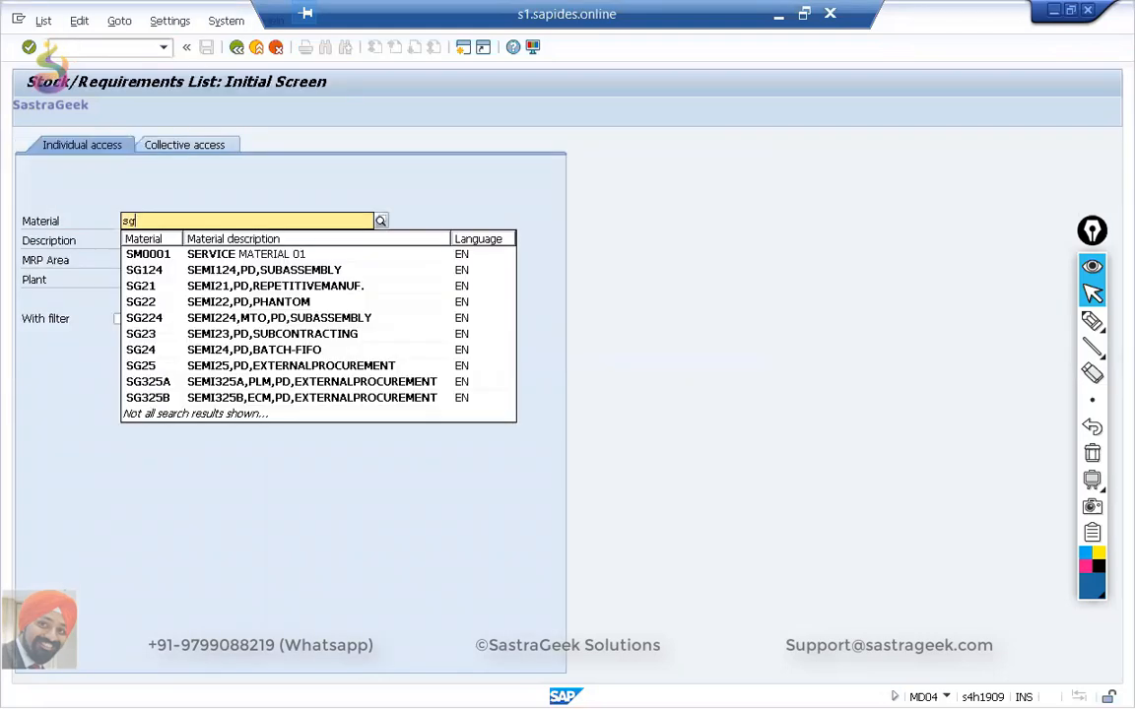
pyautogui.write('05')
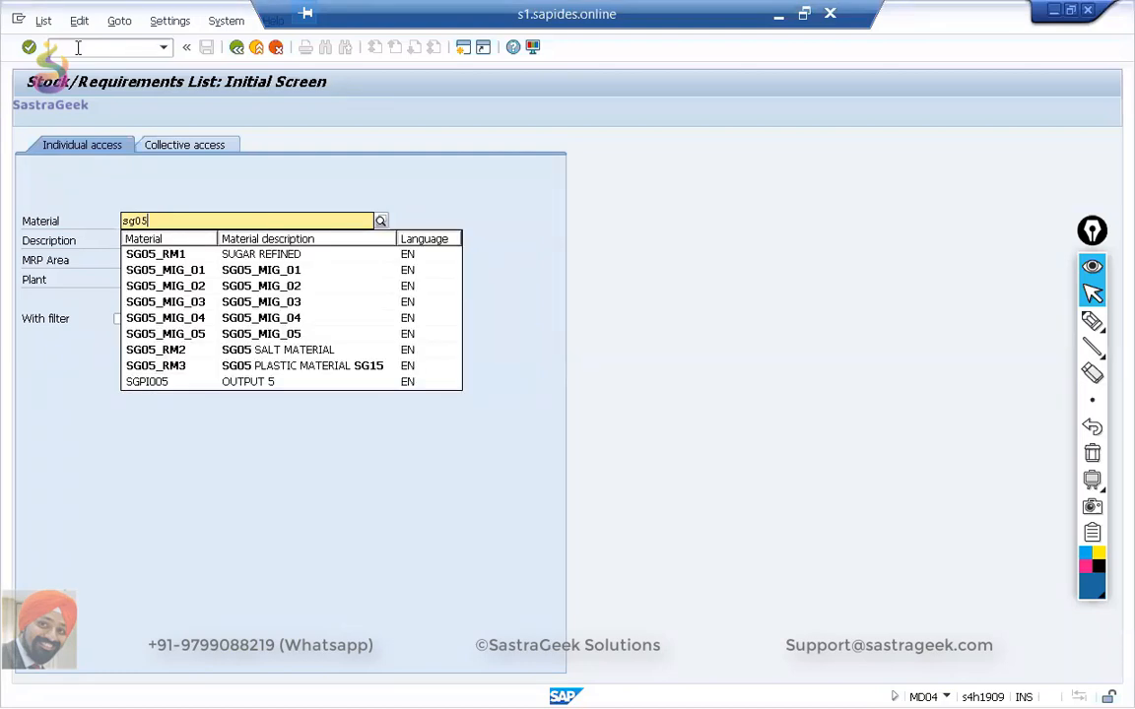
pyautogui.press('BackSpace')
pyautogui.write('2')
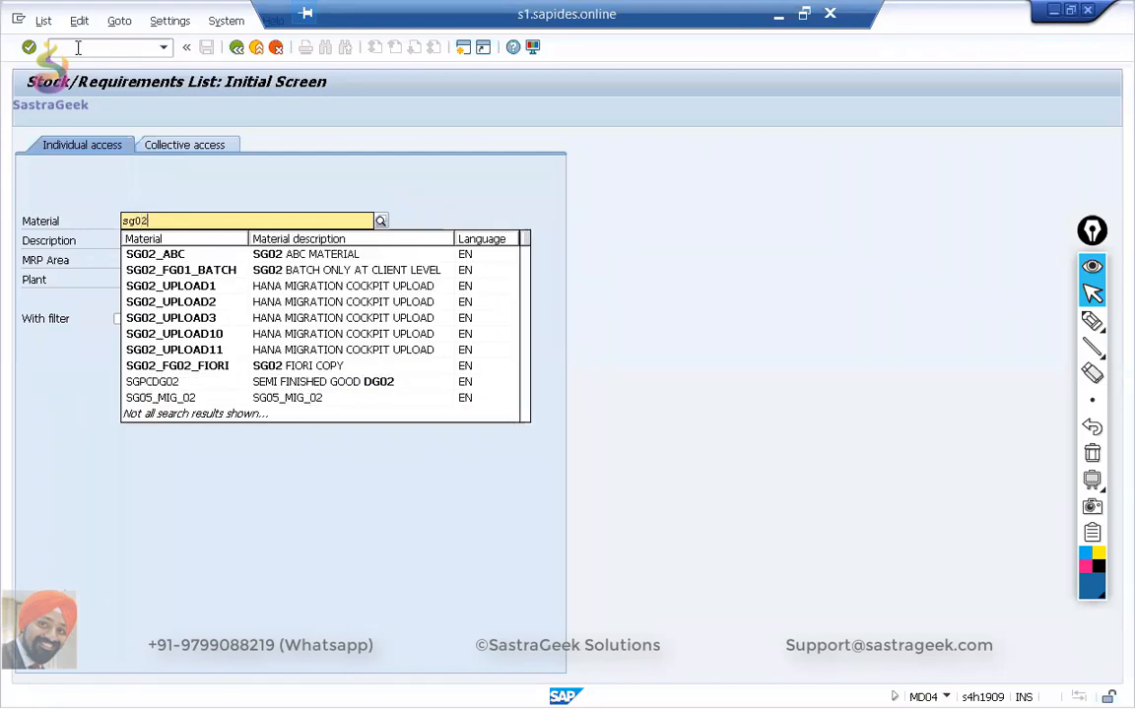
pyautogui.click(163, 274)
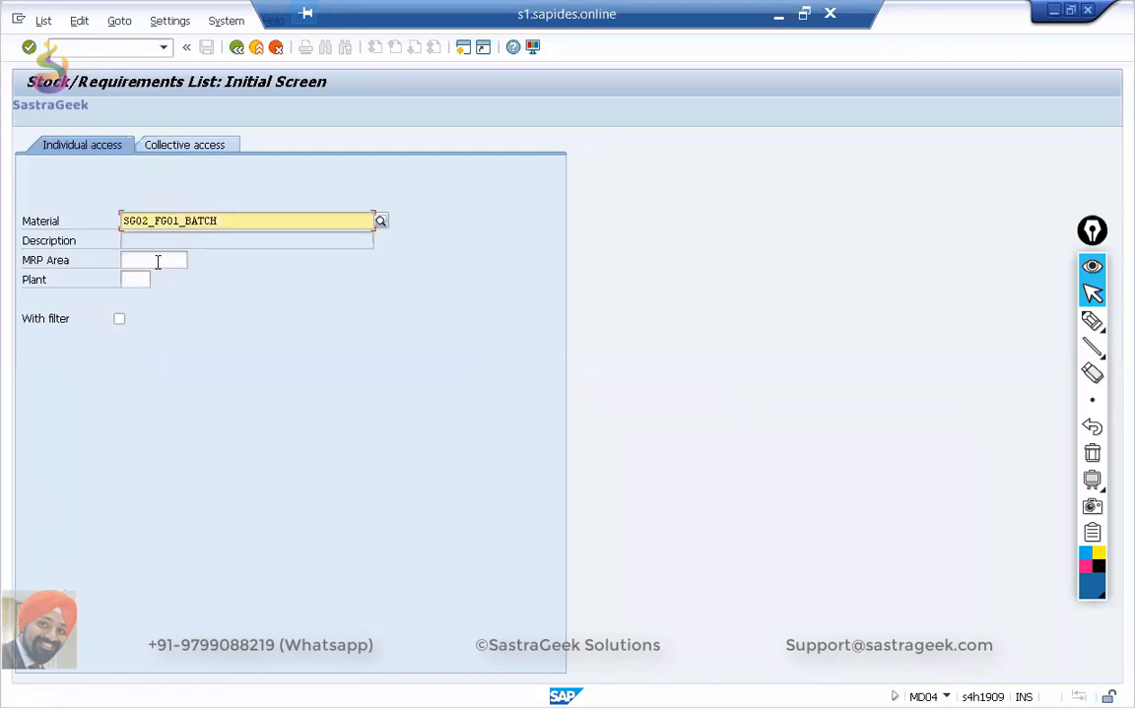
# Set the plant to SG02, display the stock/requirements list and select the available quantity of the 04.08.2020 customer order.
pyautogui.click(129, 276)
pyautogui.write('sg02')
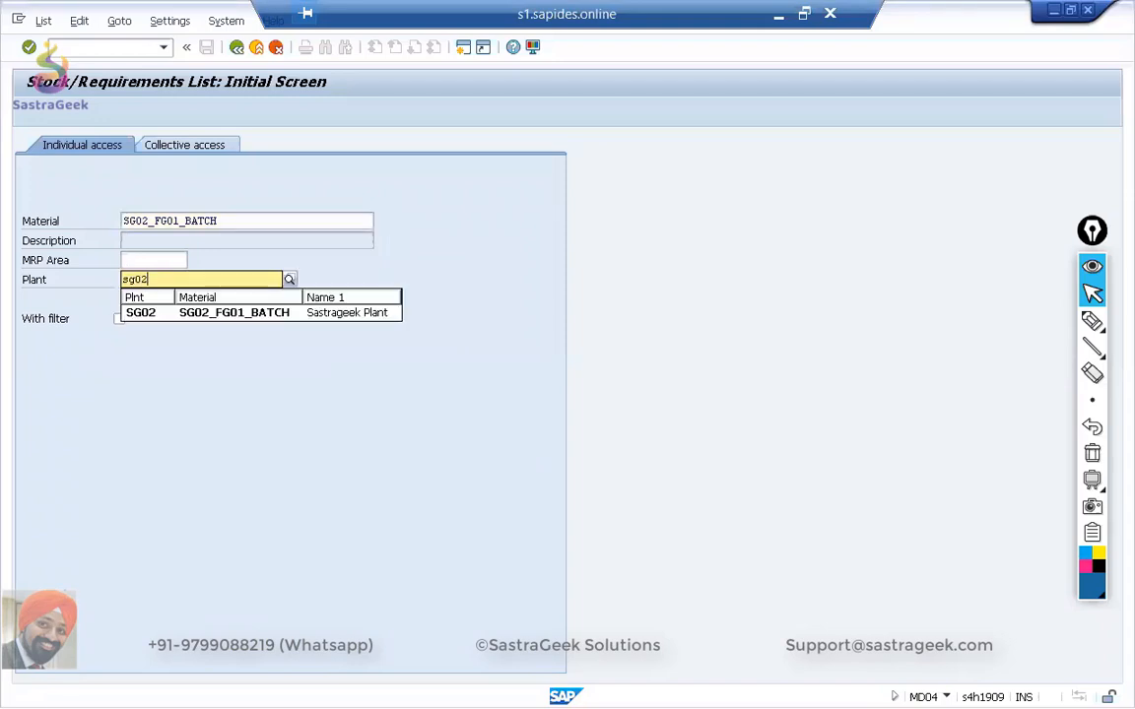
pyautogui.press('Return')
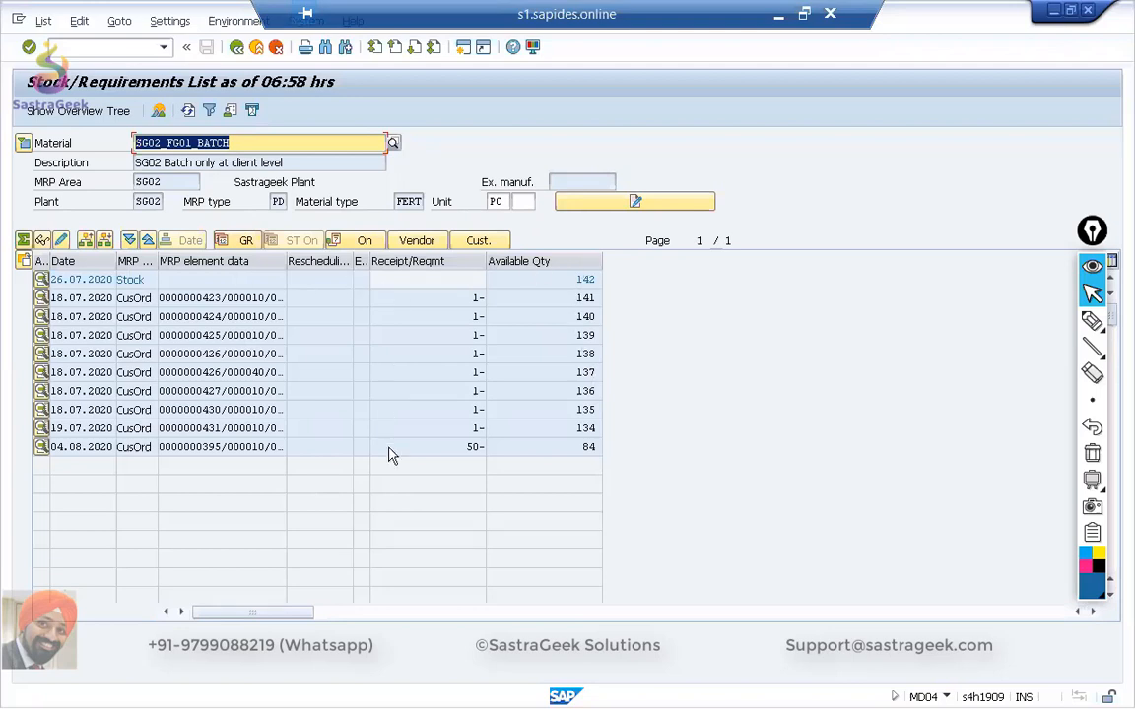
pyautogui.click(563, 447)
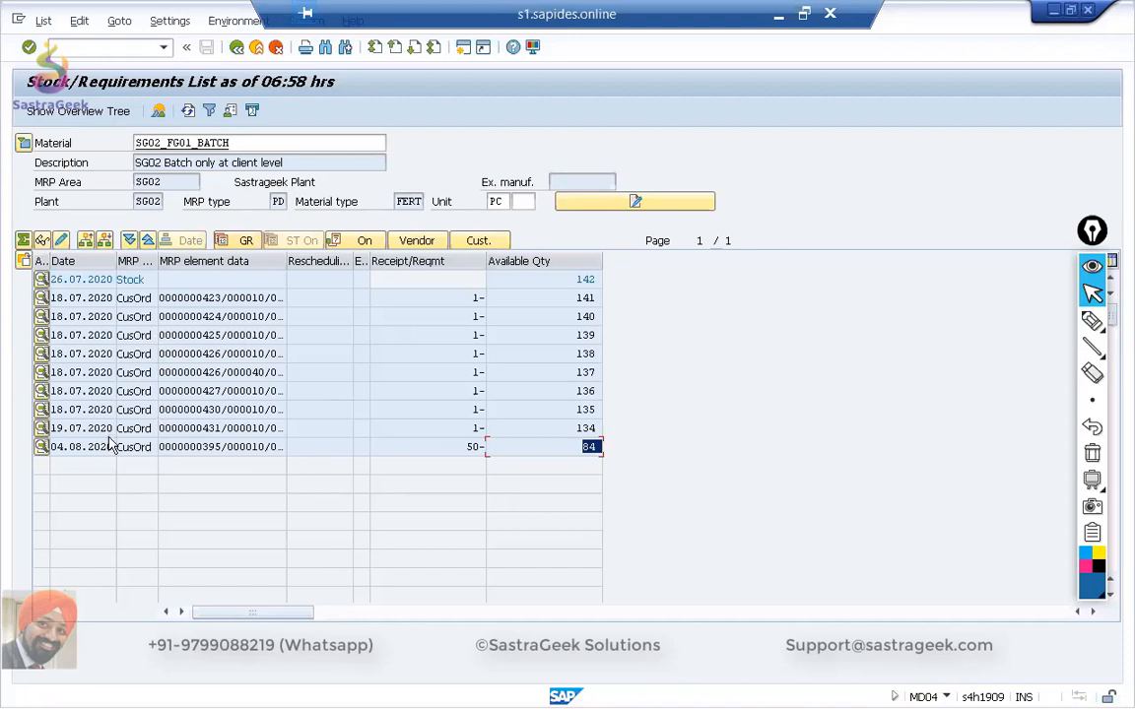
# Switch to the SAP Fiori launchpad in Chrome and limit its search to Apps.
pyautogui.moveTo(463, 689)
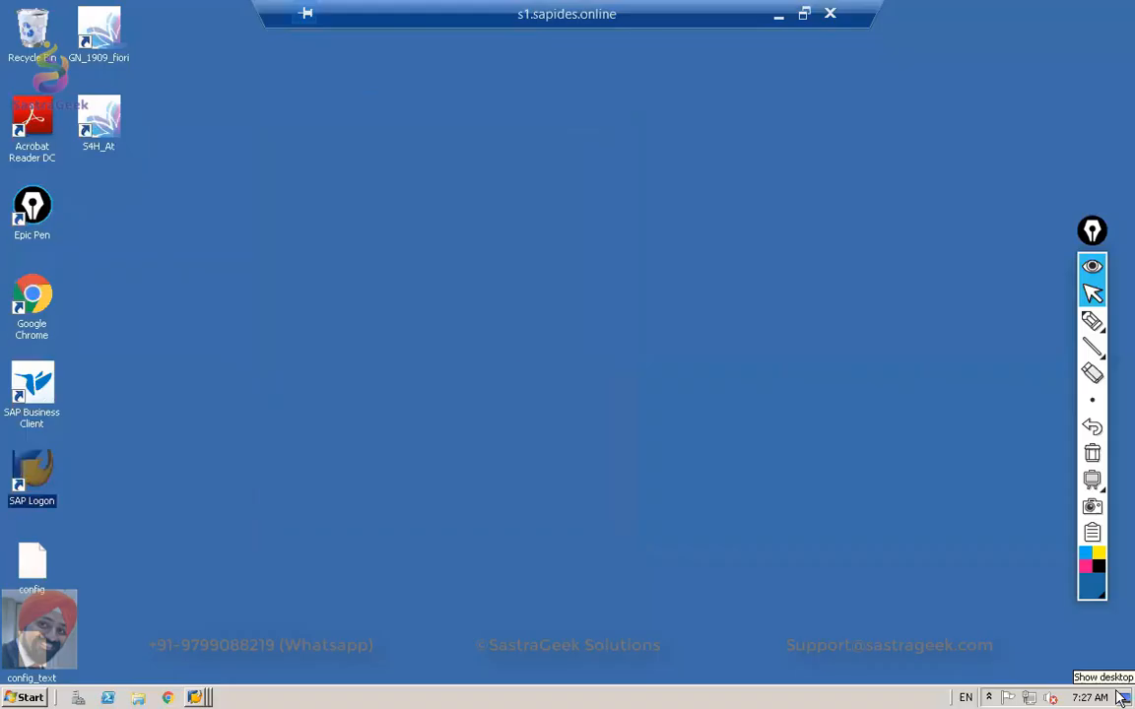
pyautogui.click(1121, 696)
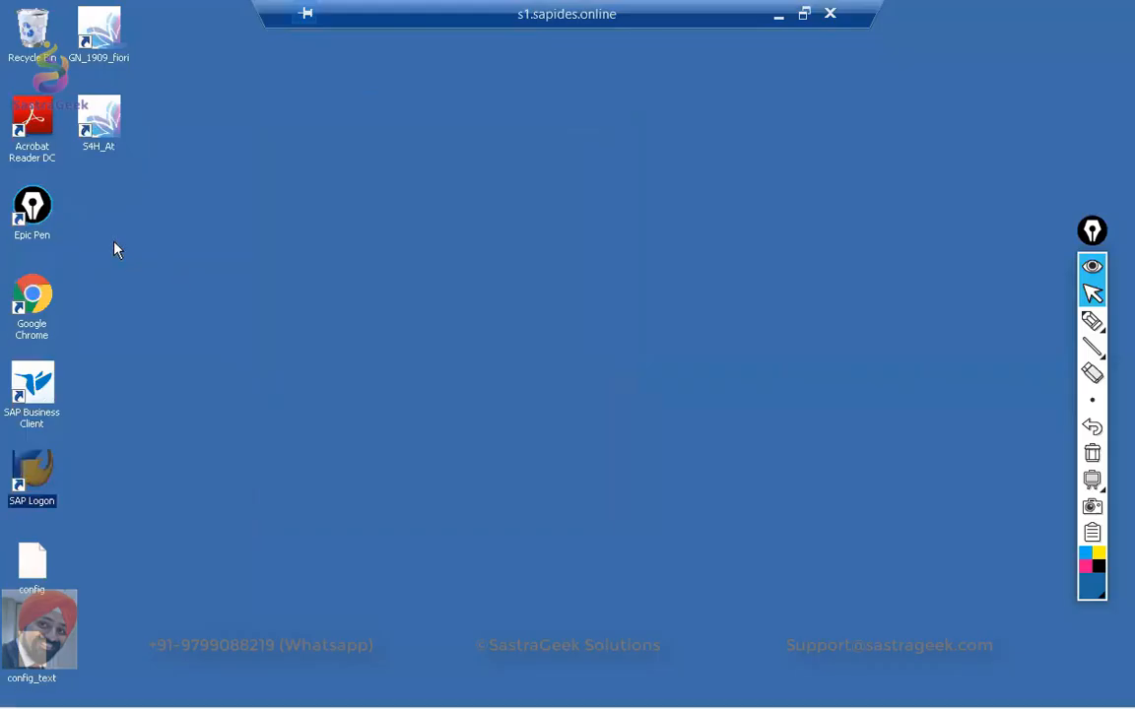
pyautogui.click(196, 697)
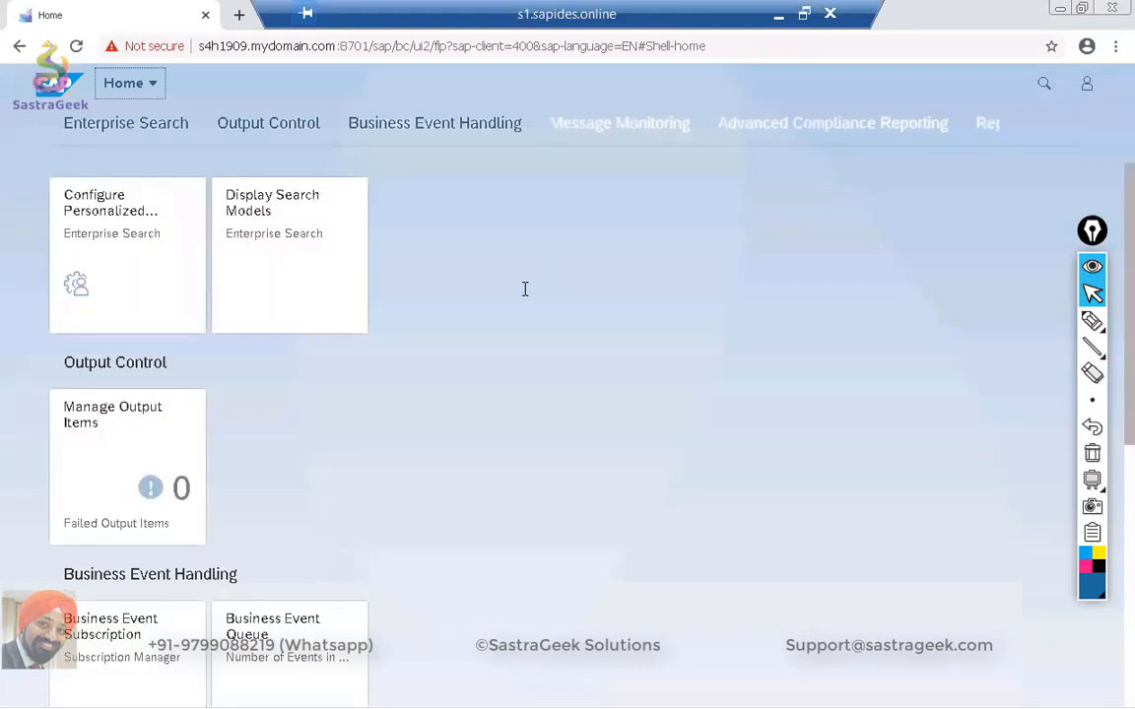
pyautogui.click(1044, 87)
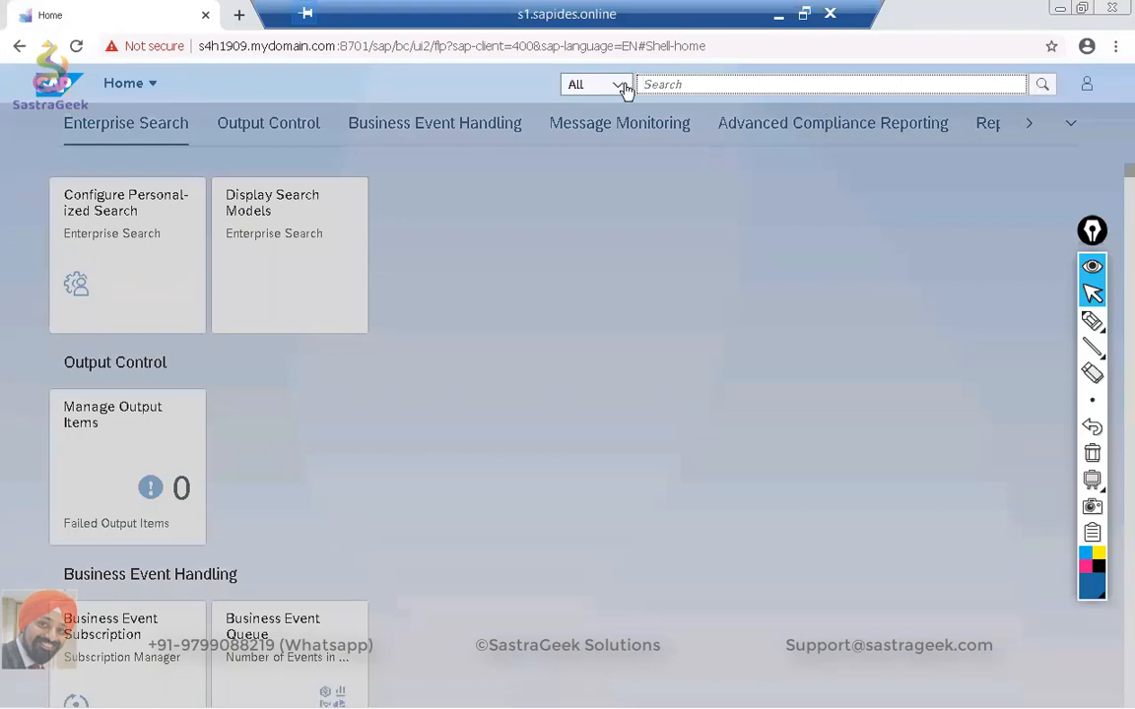
pyautogui.click(618, 86)
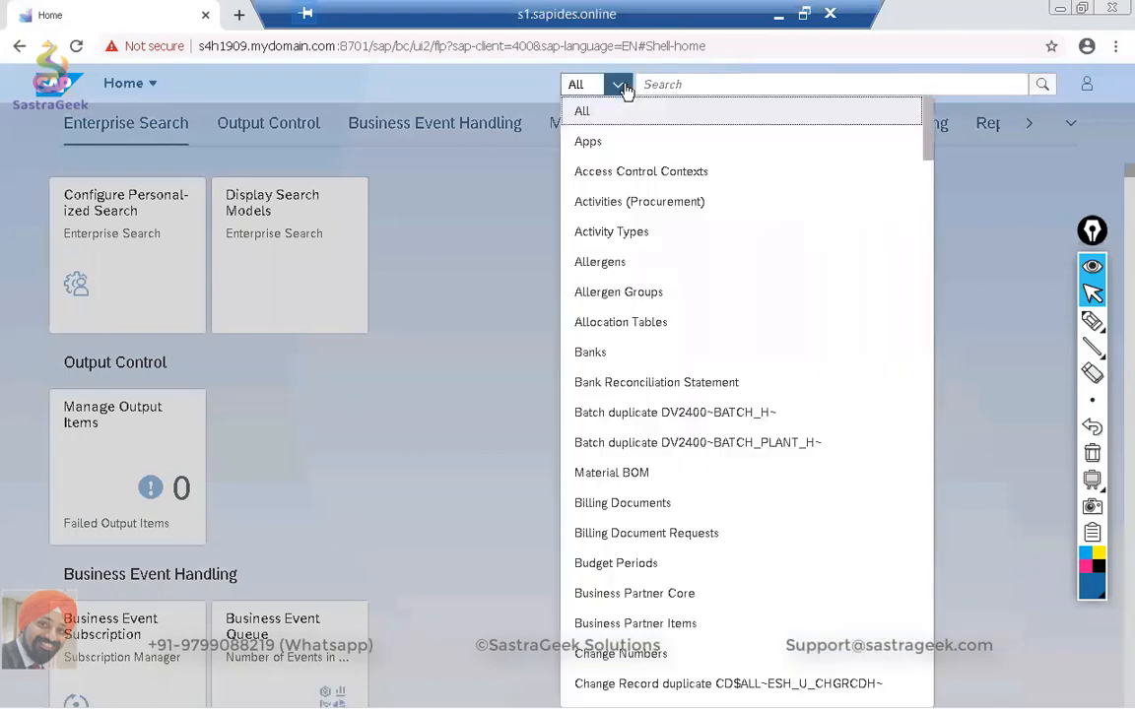
pyautogui.click(588, 144)
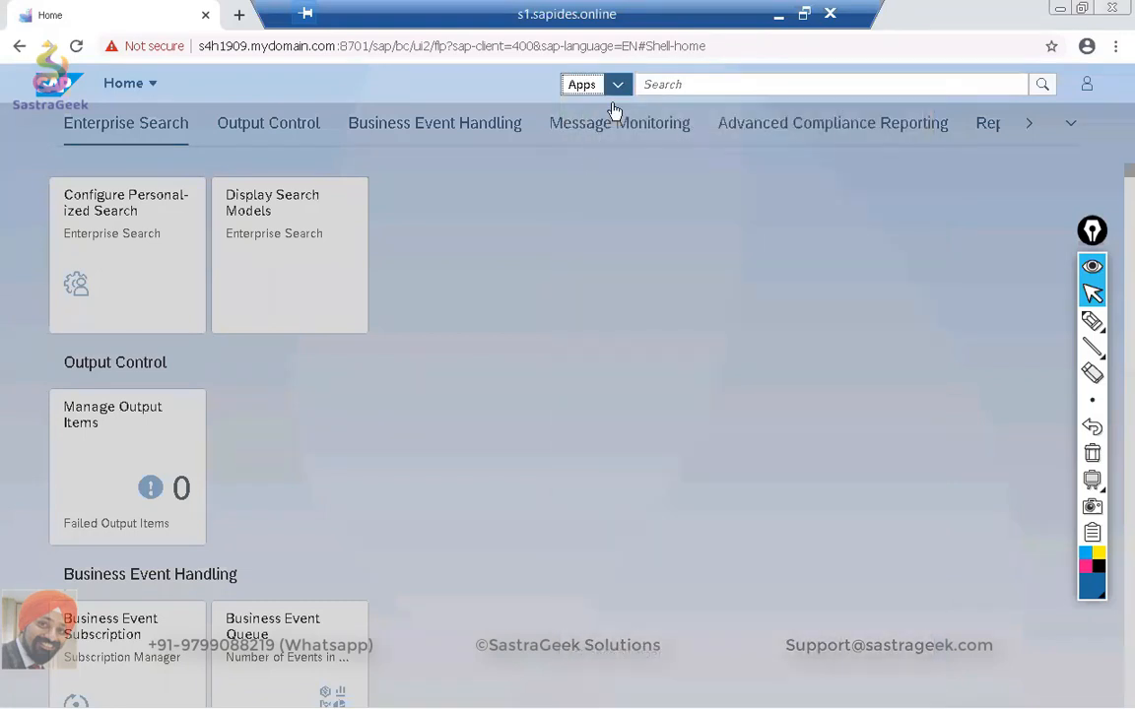
# Search the apps for PIR, show all results and open the Maintain PIRs app.
pyautogui.click(674, 83)
pyautogui.write('Pl')
pyautogui.write('R')
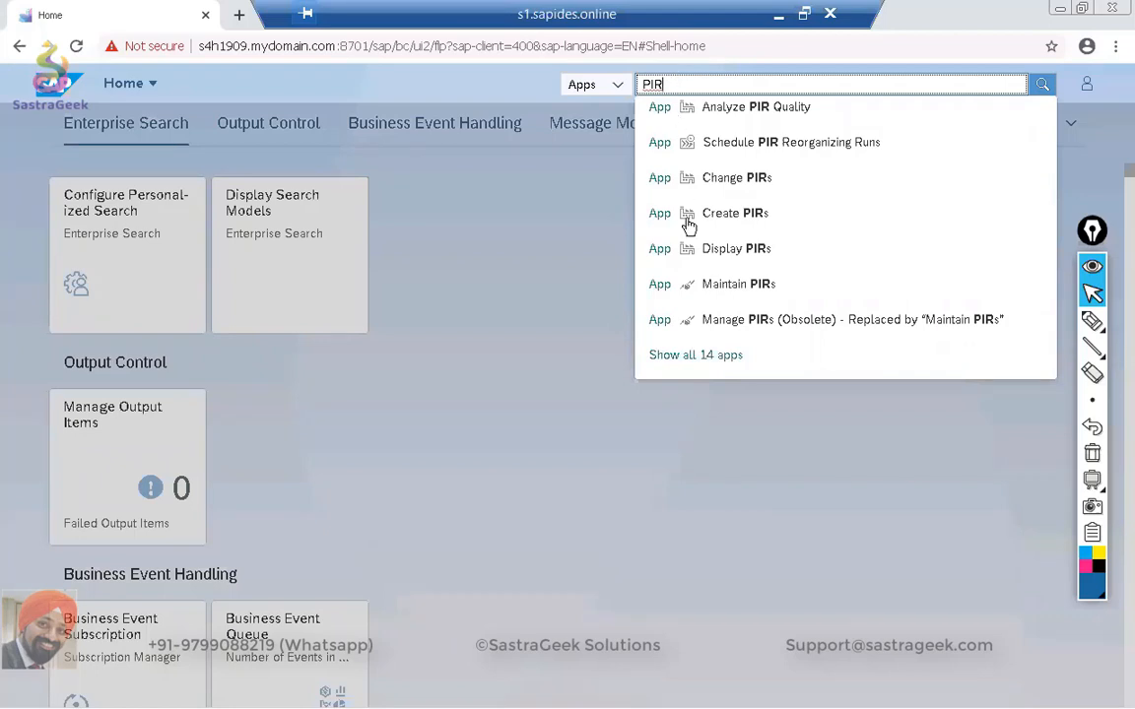
pyautogui.click(716, 355)
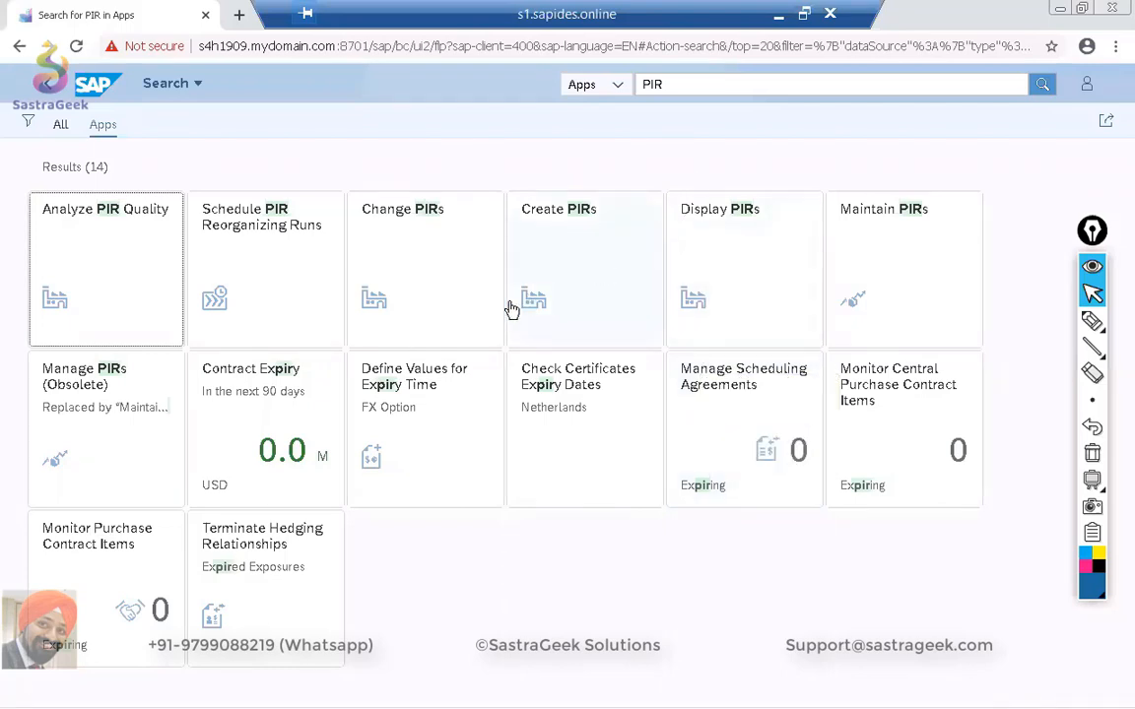
pyautogui.click(875, 257)
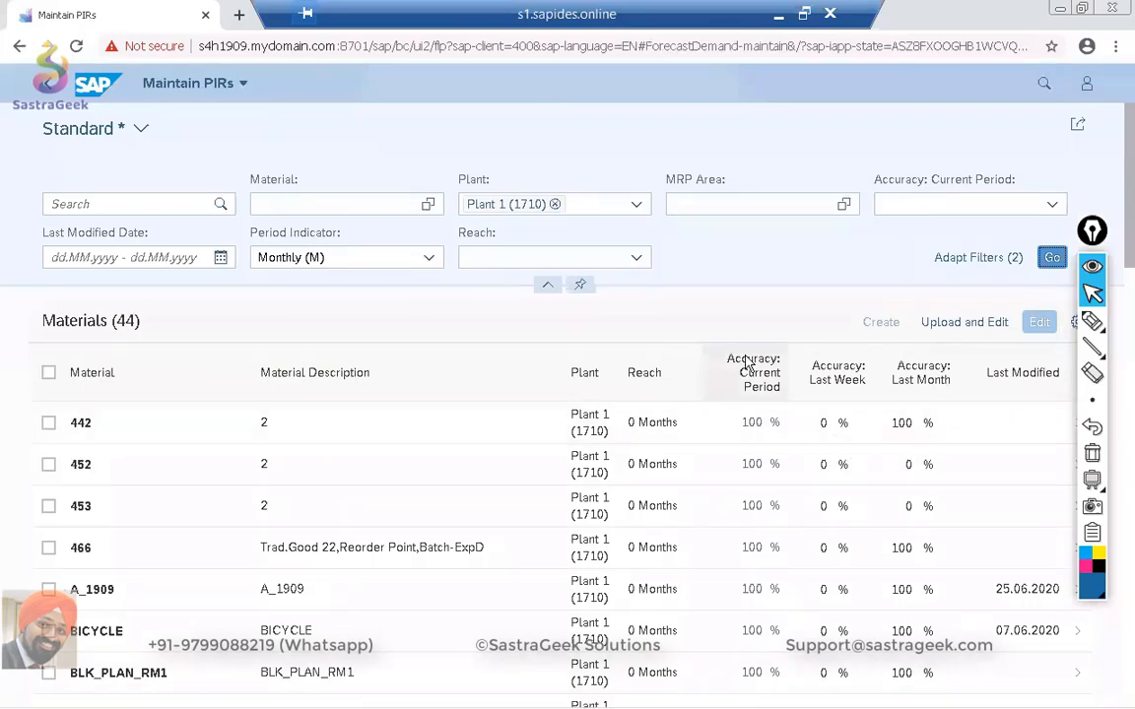
# Collapse the annotation toolbar and open the plant and MRP controller selection for the Area of Responsibility in the app settings.
pyautogui.click(1090, 265)
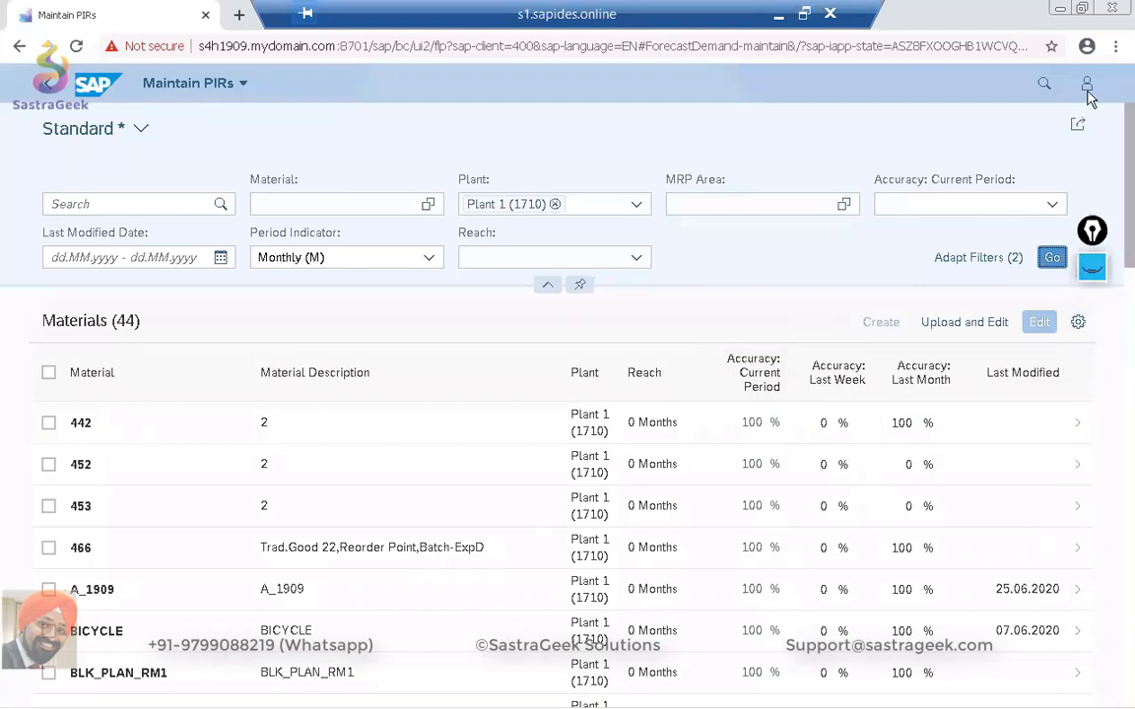
pyautogui.click(1087, 84)
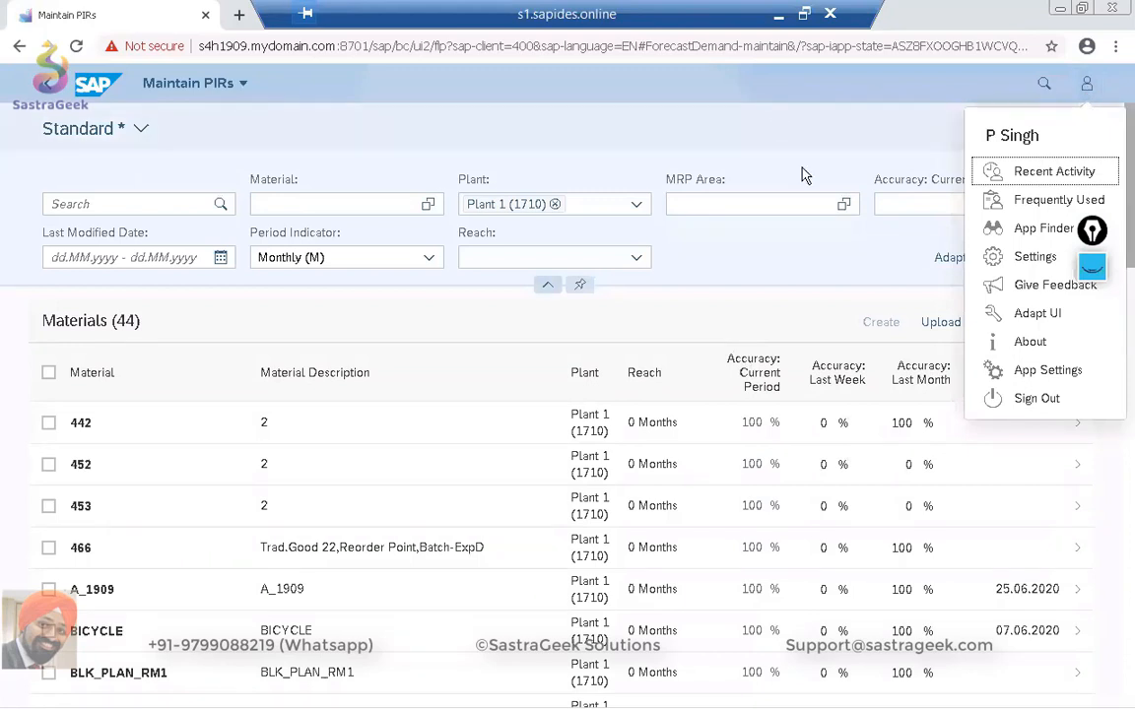
pyautogui.click(1041, 374)
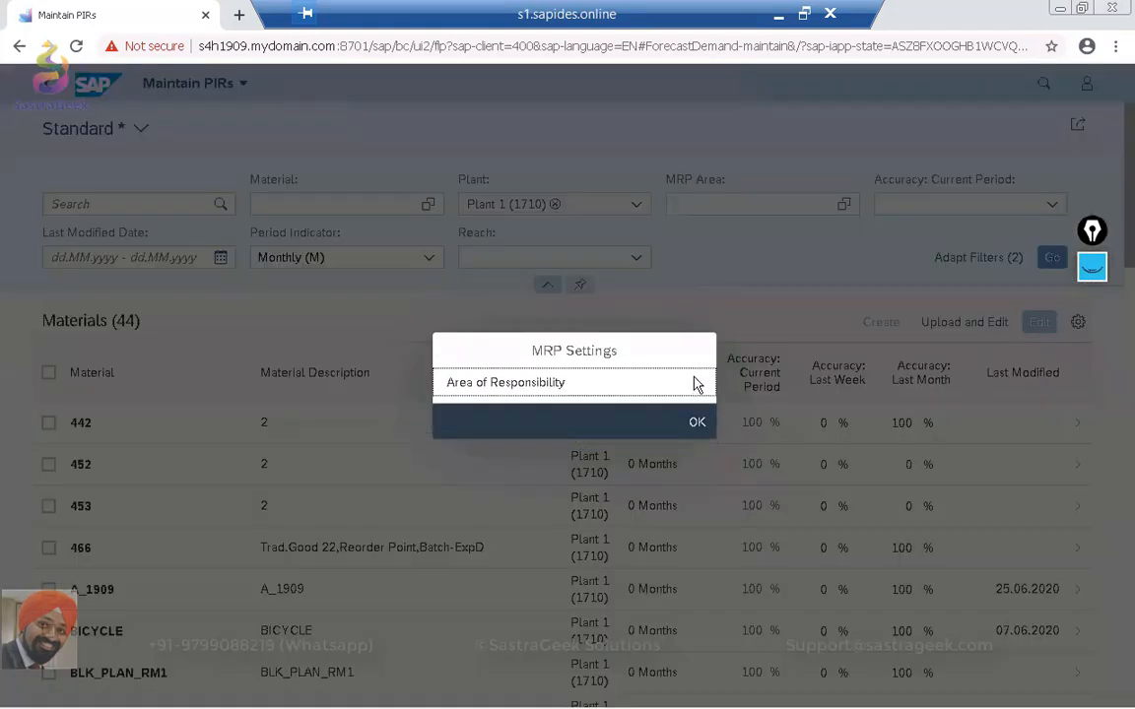
pyautogui.click(633, 389)
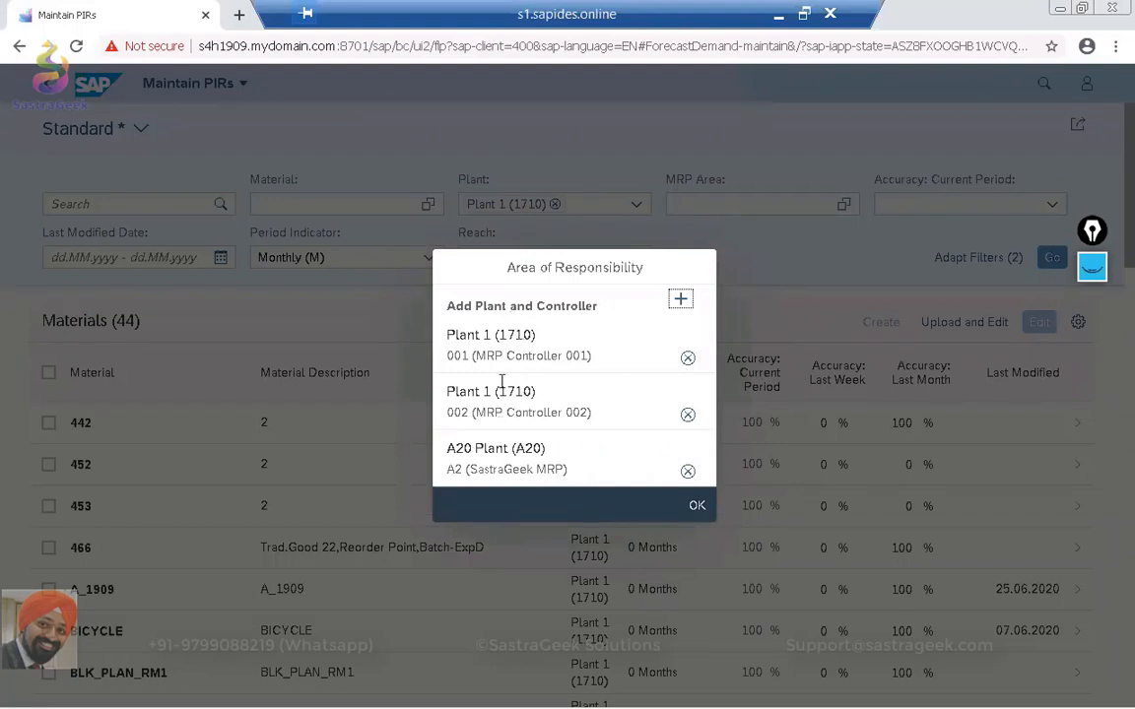
pyautogui.click(681, 301)
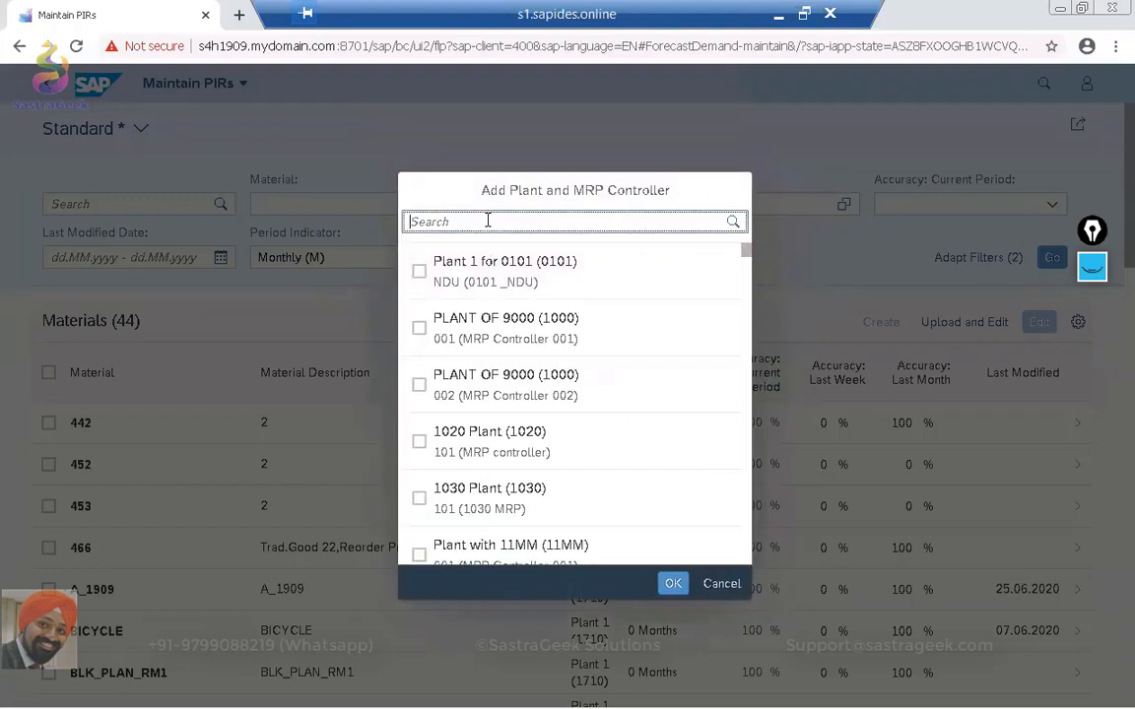
# Add MRP controllers SGS, SGR, SGF and AP3 of plant SG02 to the Area of Responsibility and confirm the settings.
pyautogui.write('sg02')
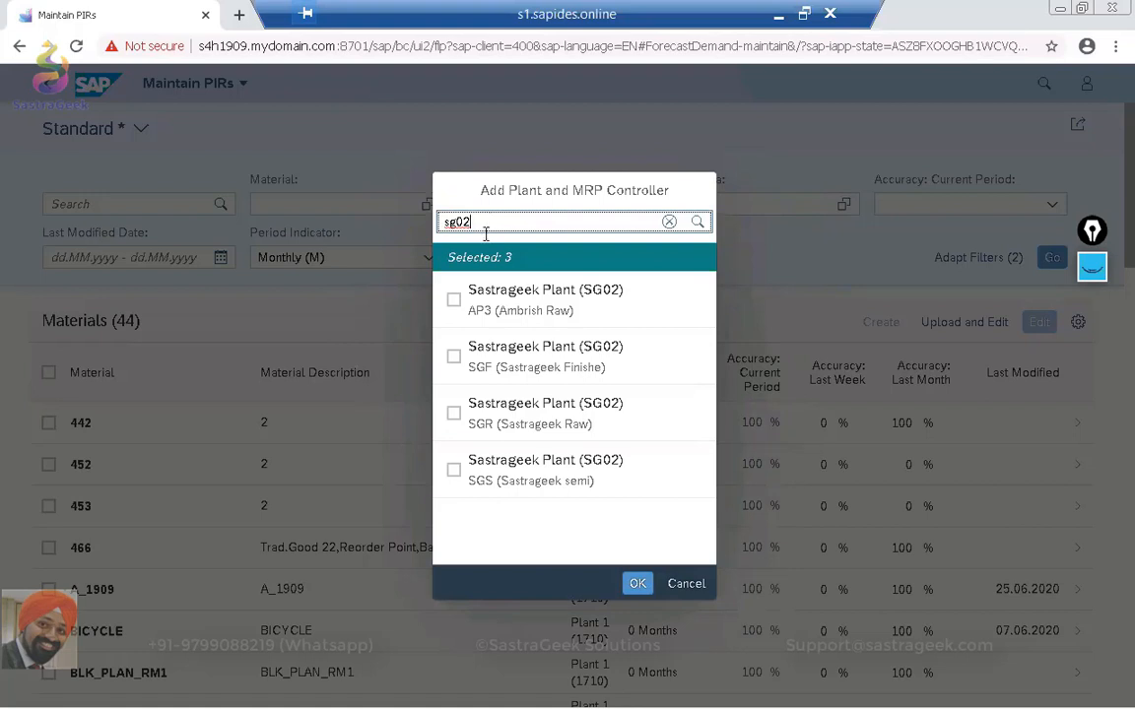
pyautogui.click(453, 471)
pyautogui.click(453, 413)
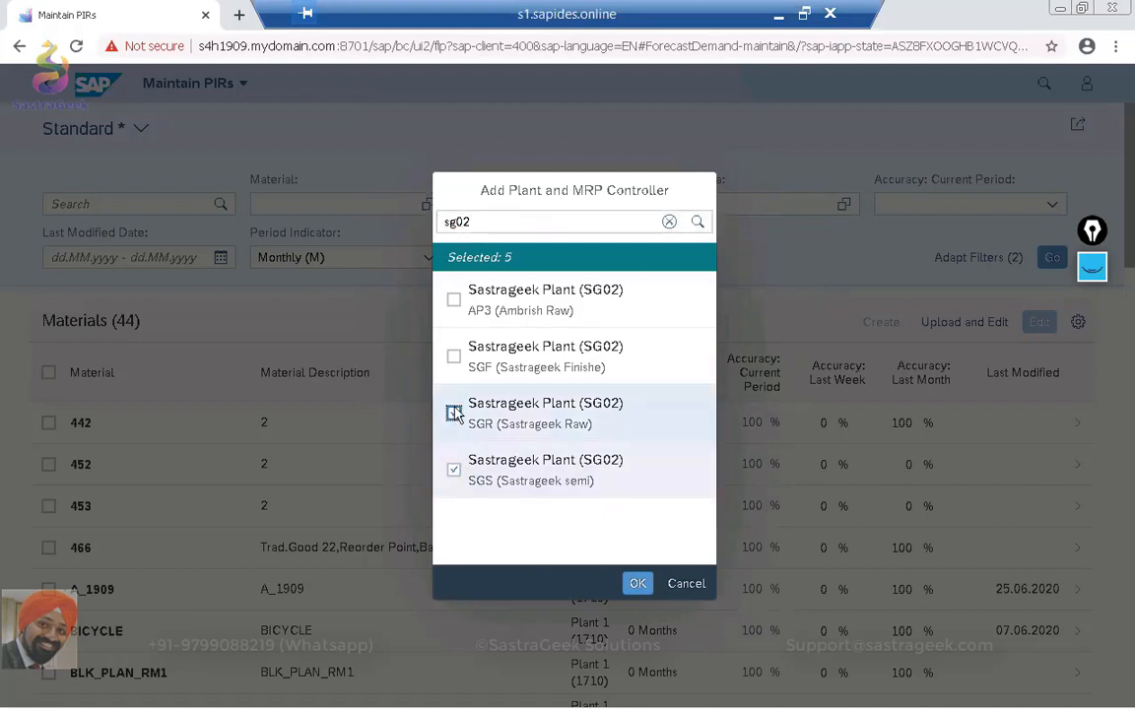
pyautogui.click(453, 357)
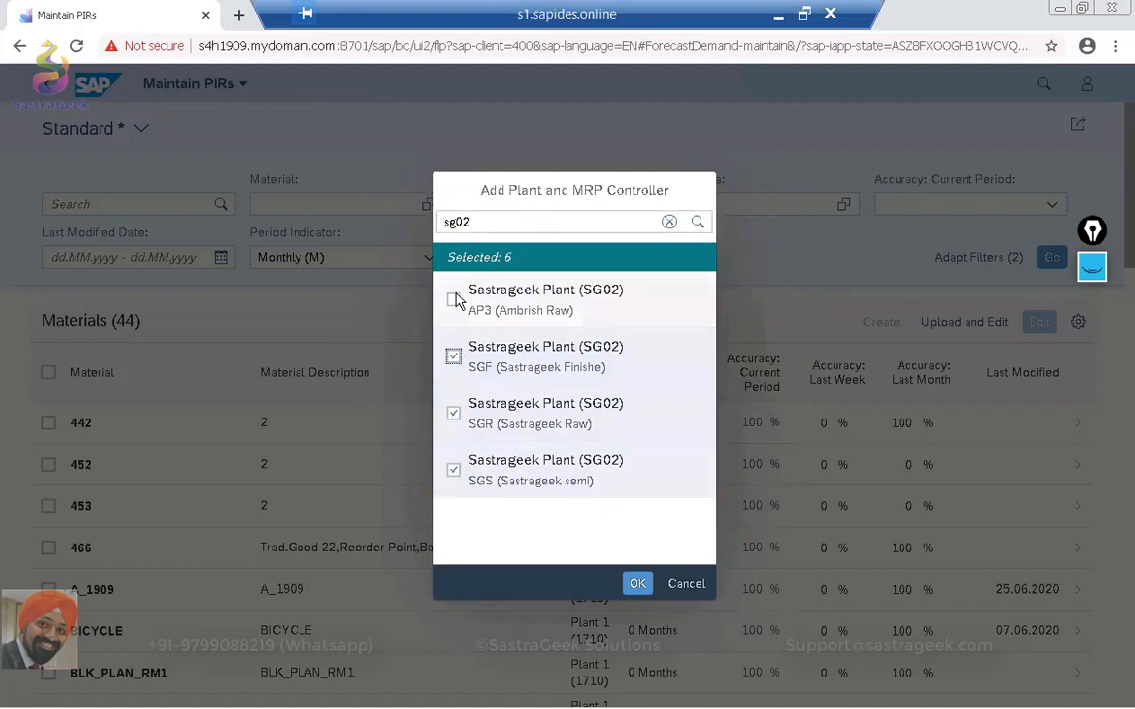
pyautogui.click(454, 301)
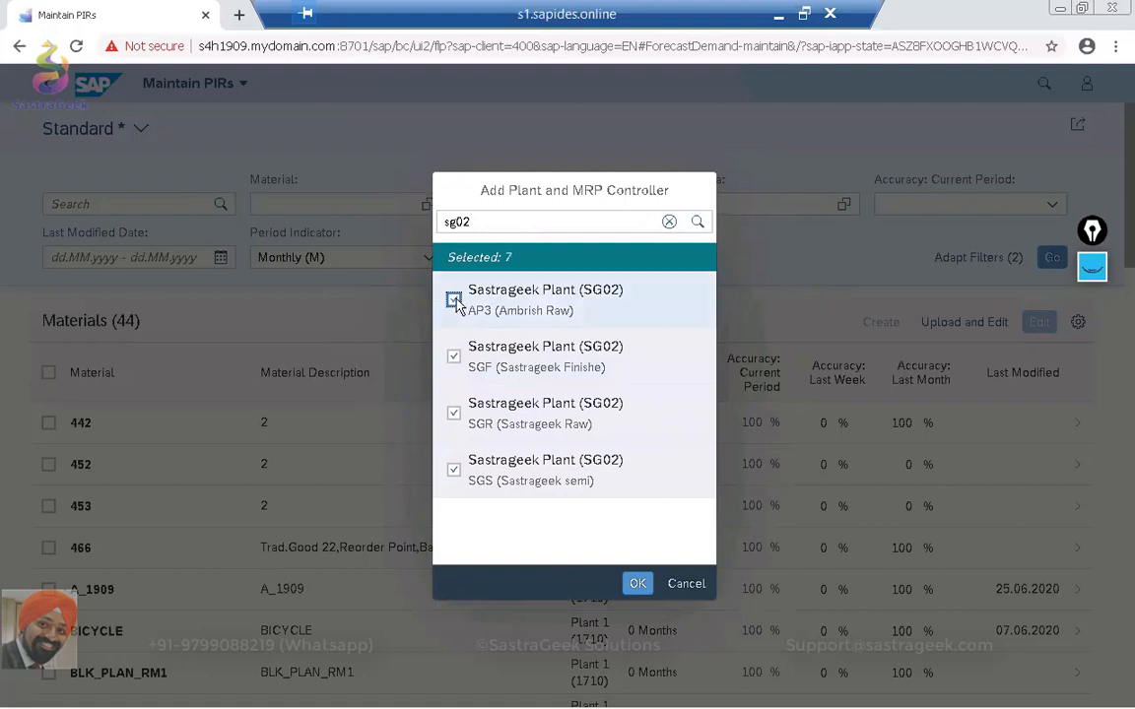
pyautogui.click(641, 584)
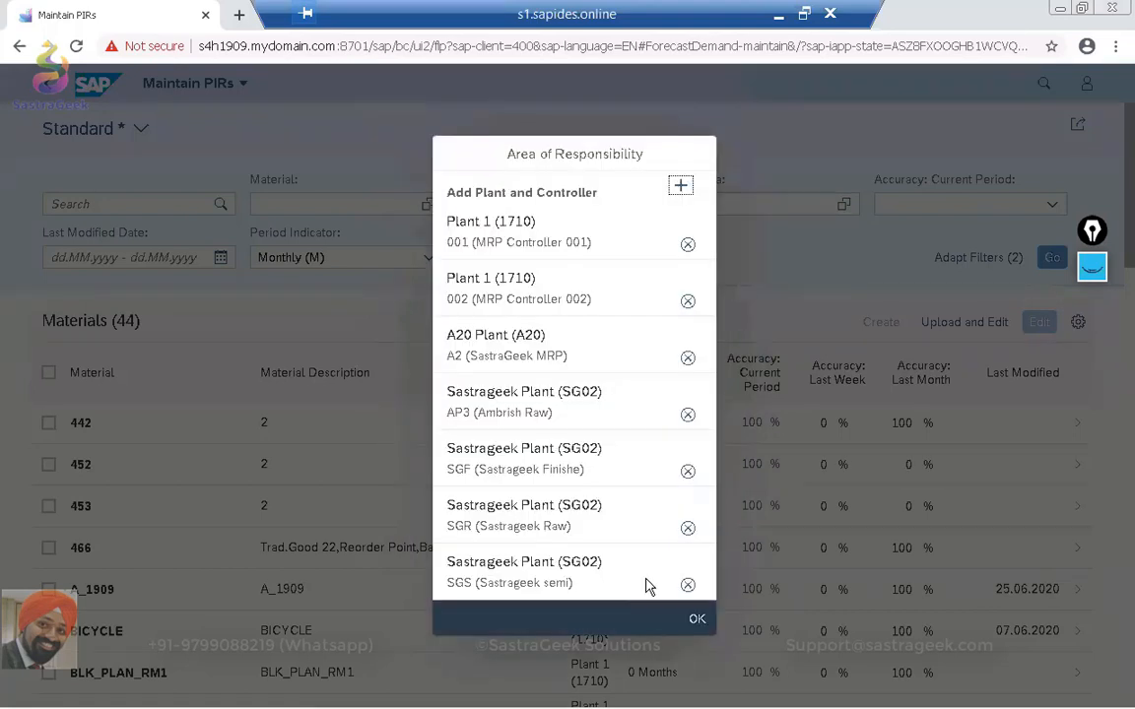
pyautogui.click(697, 620)
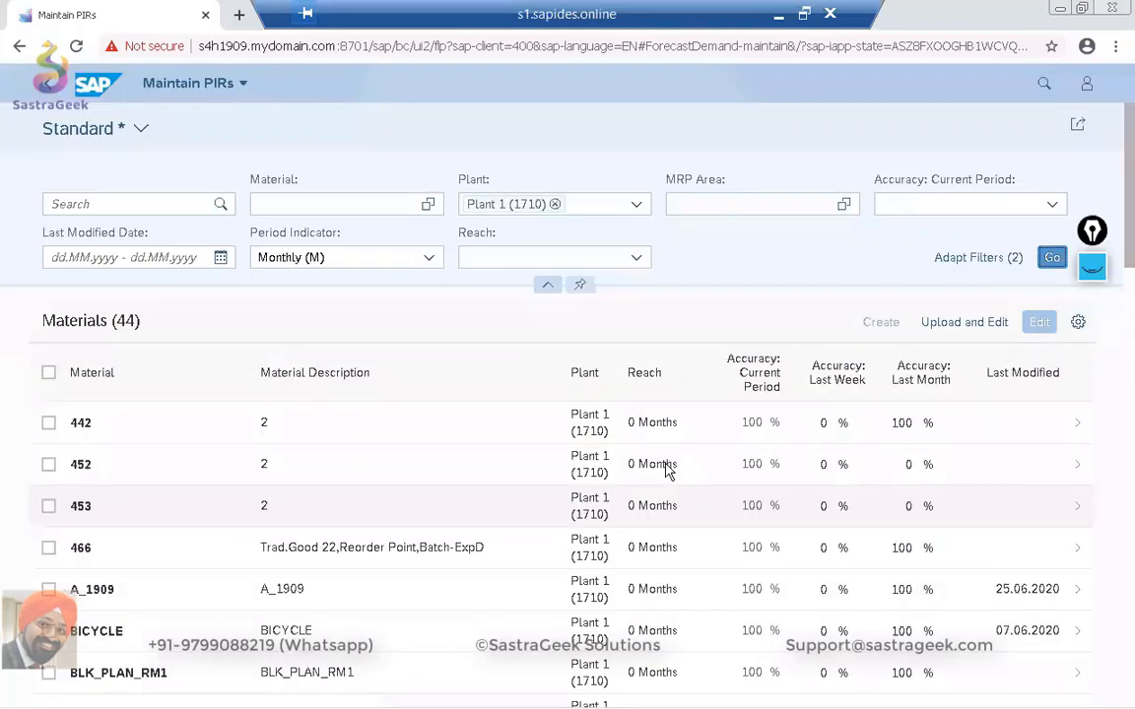
# Filter the materials by Sastrageek Plant (SG02) instead of Plant 1 (1710) and open SG02_FG01_BATCH.
pyautogui.scroll(-3, 98, 471)
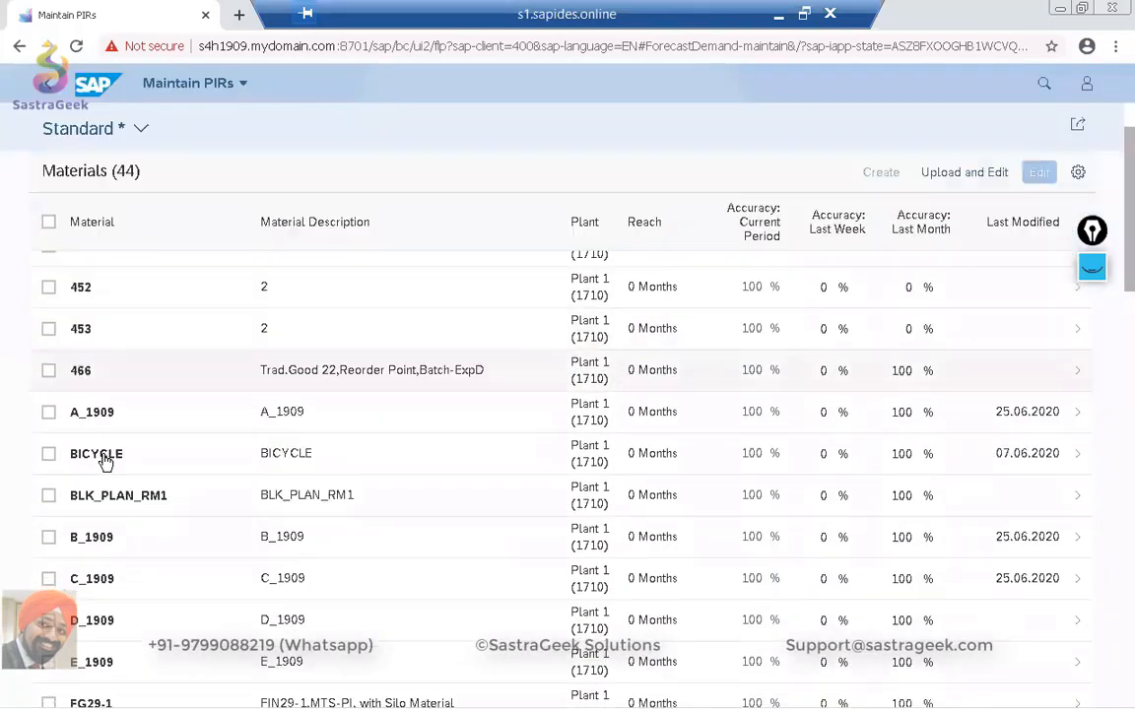
pyautogui.scroll(3, 106, 463)
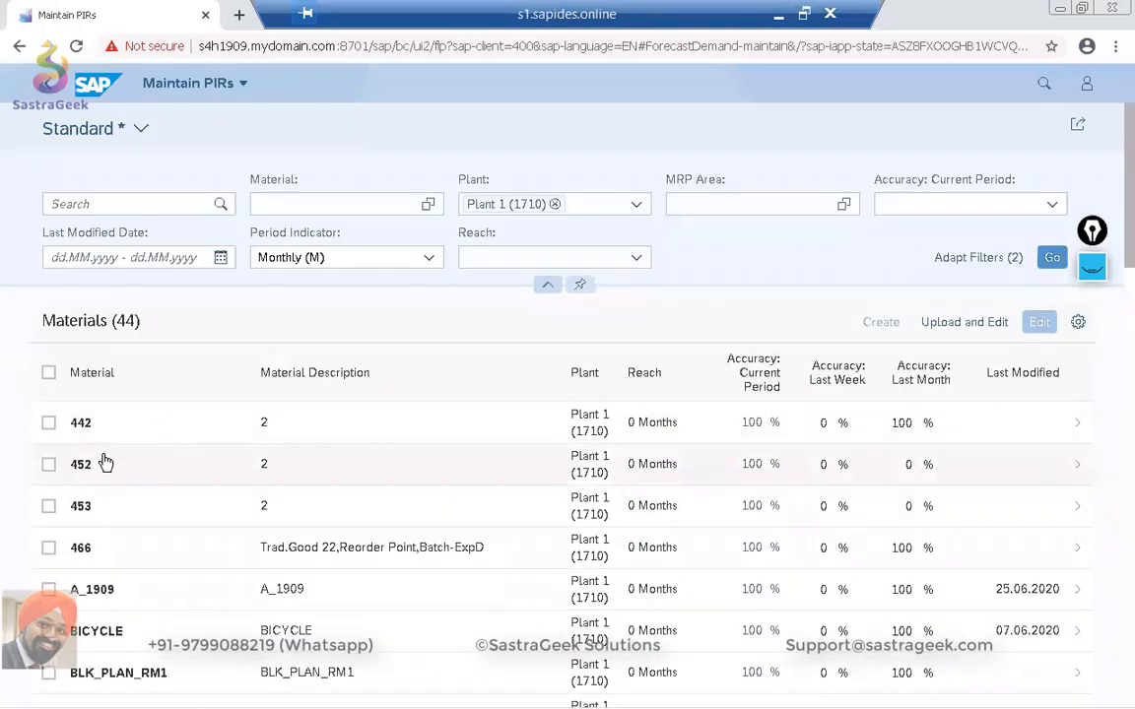
pyautogui.click(555, 205)
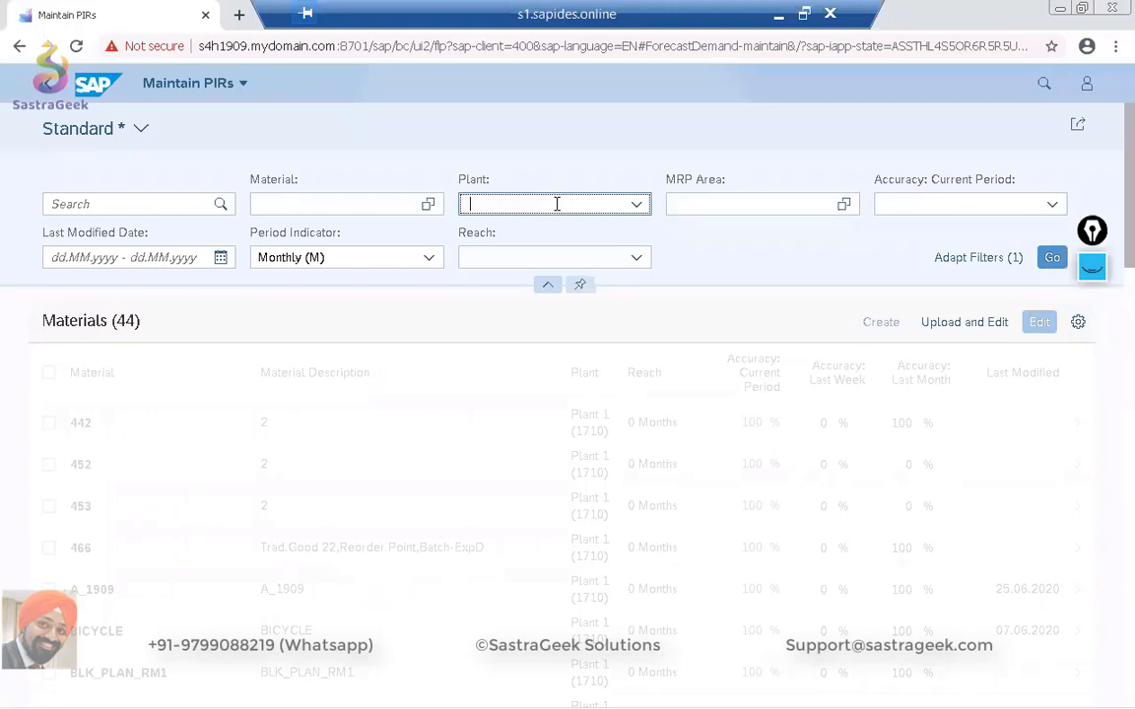
pyautogui.write('s')
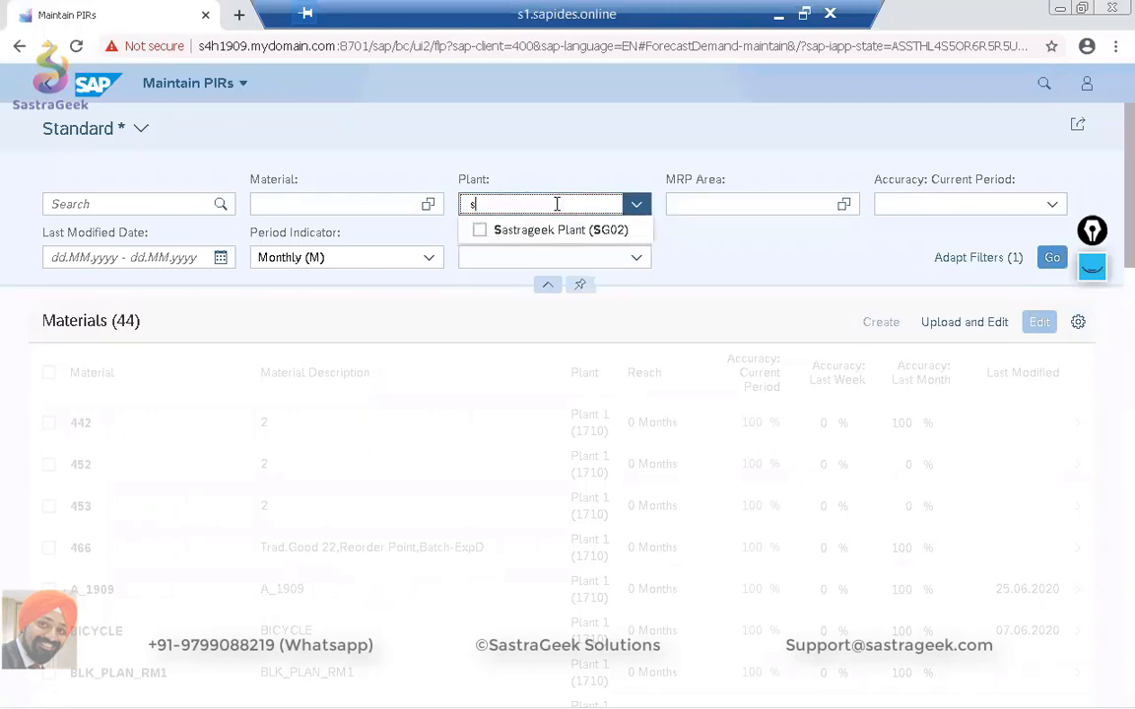
pyautogui.click(561, 232)
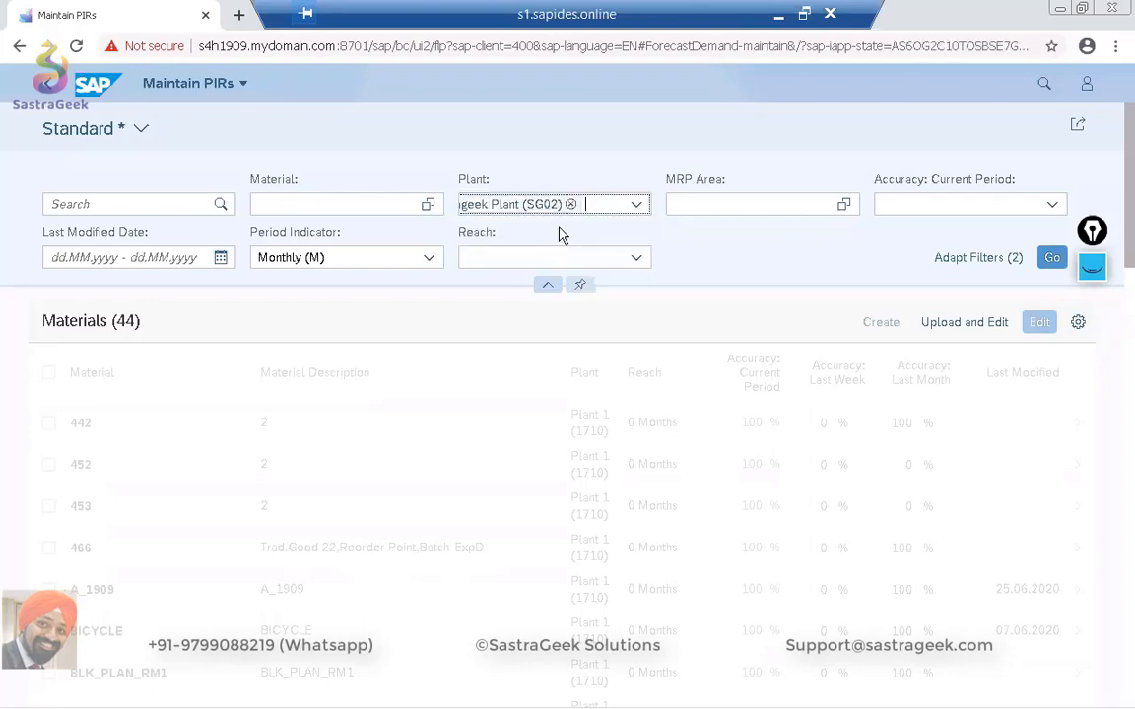
pyautogui.click(1053, 259)
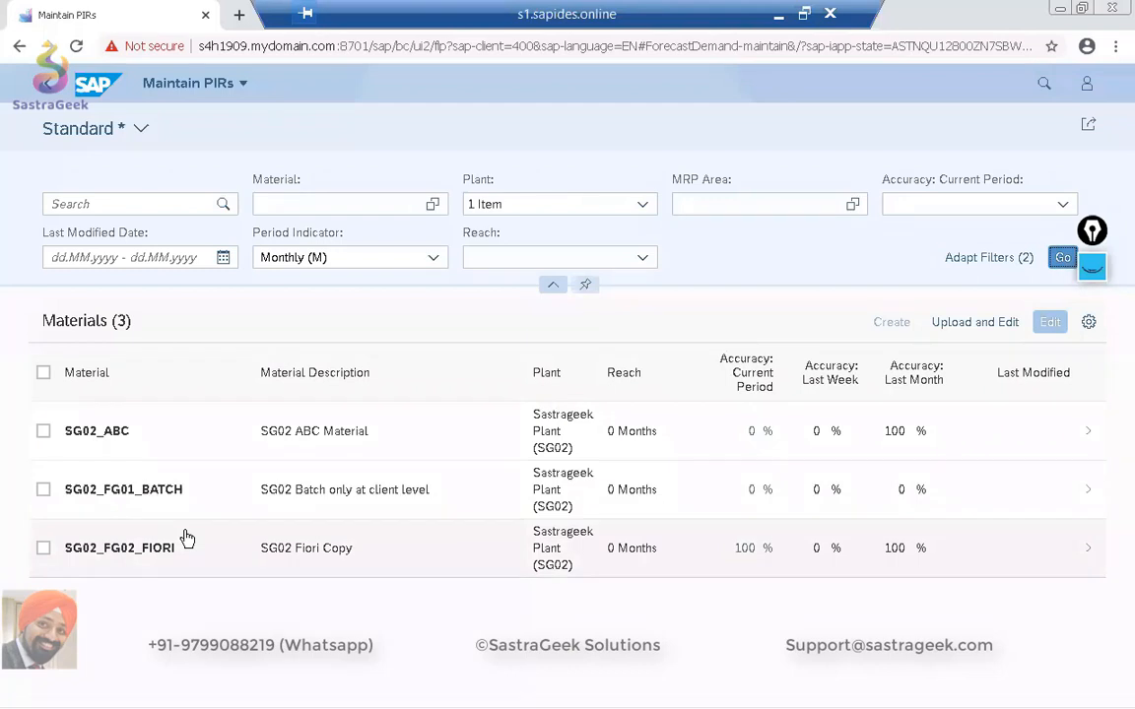
pyautogui.click(214, 489)
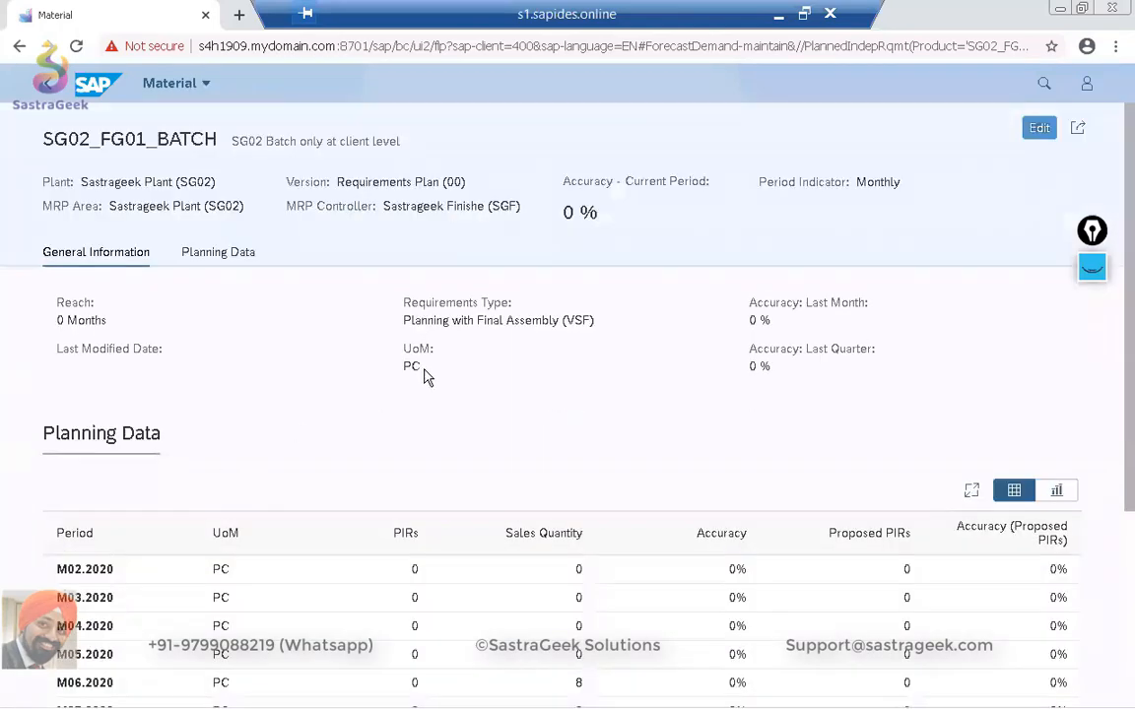
# Edit the planning data of SG02_FG01_BATCH and set the PIRs to 50 for M07.2020 and 100 for M08.2020.
pyautogui.scroll(-3, 426, 374)
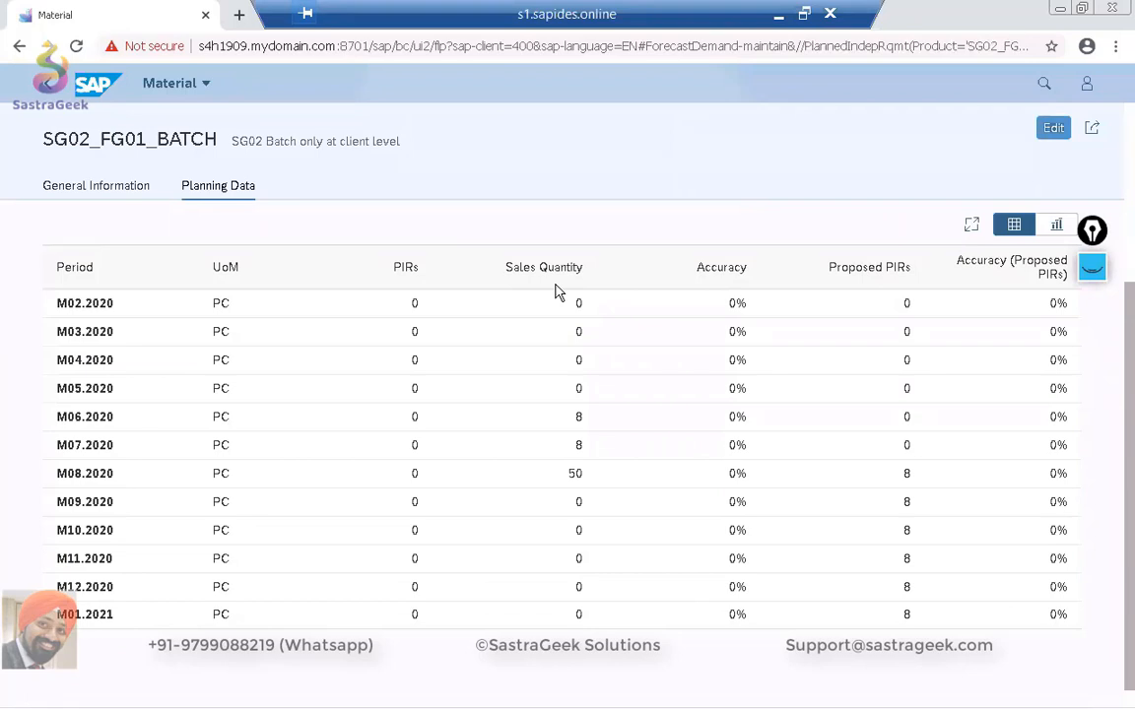
pyautogui.scroll(3, 554, 291)
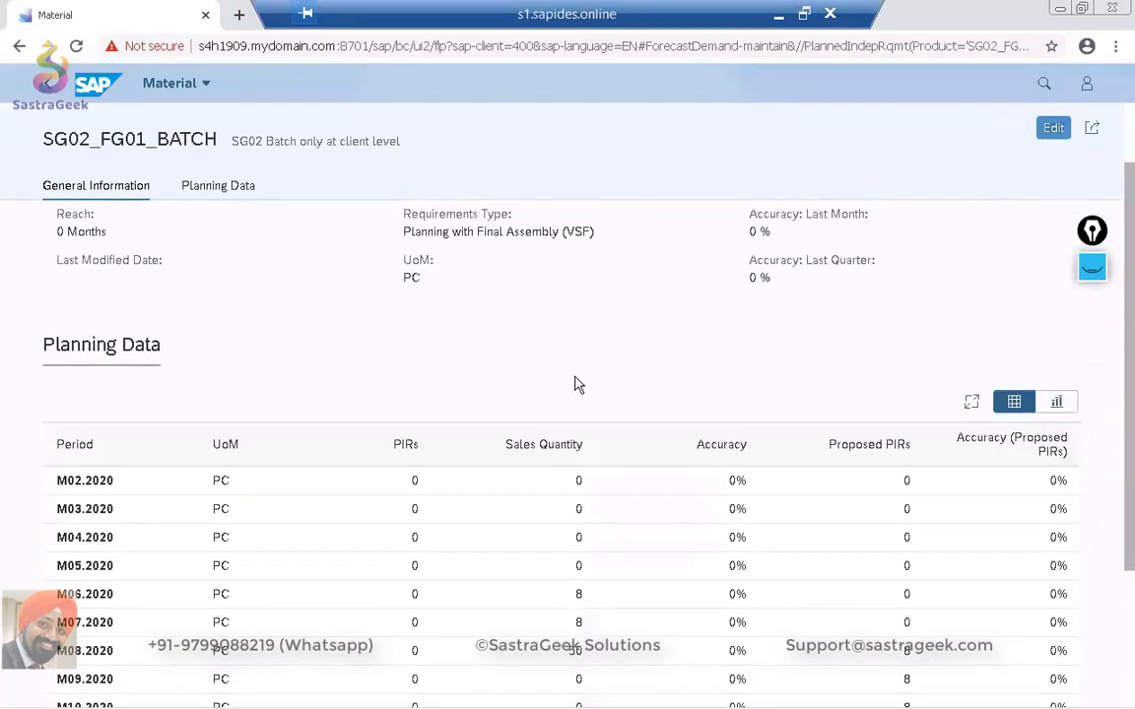
pyautogui.scroll(-2, 575, 385)
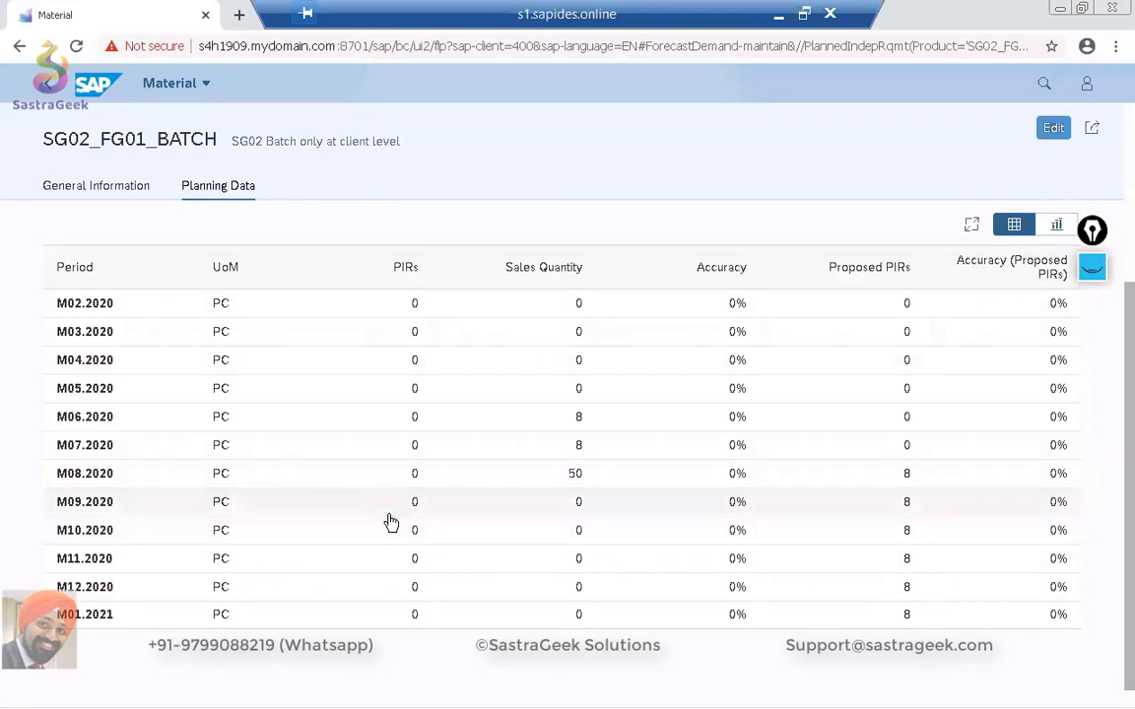
pyautogui.click(1052, 129)
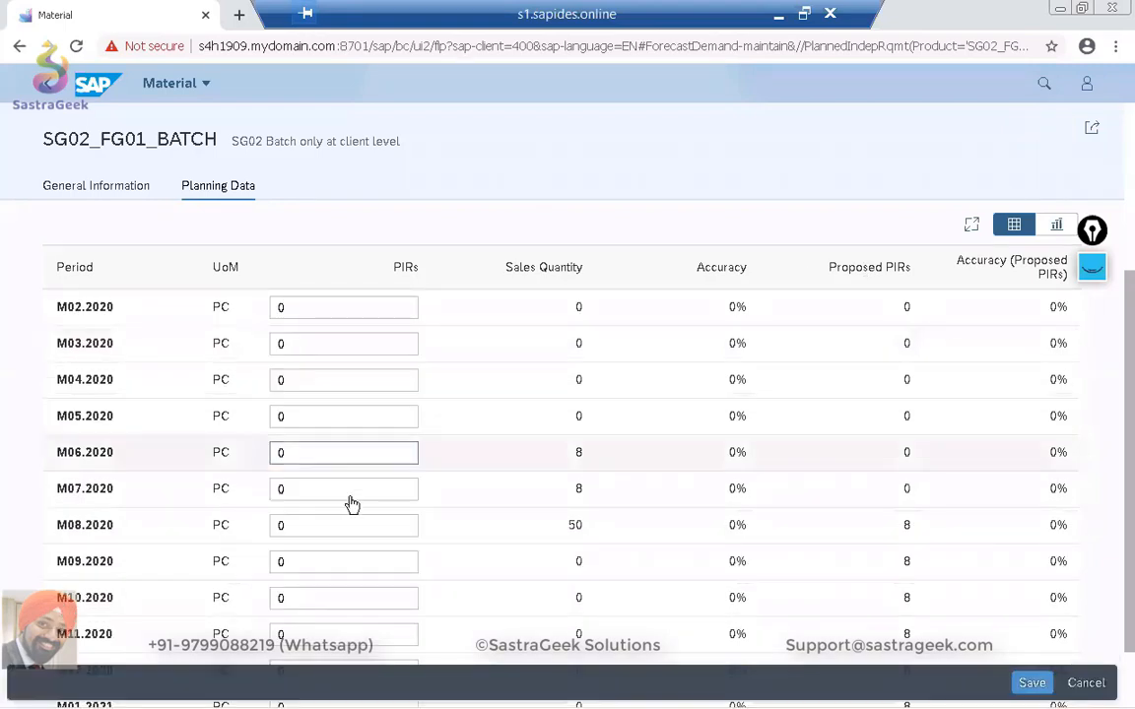
pyautogui.click(297, 490)
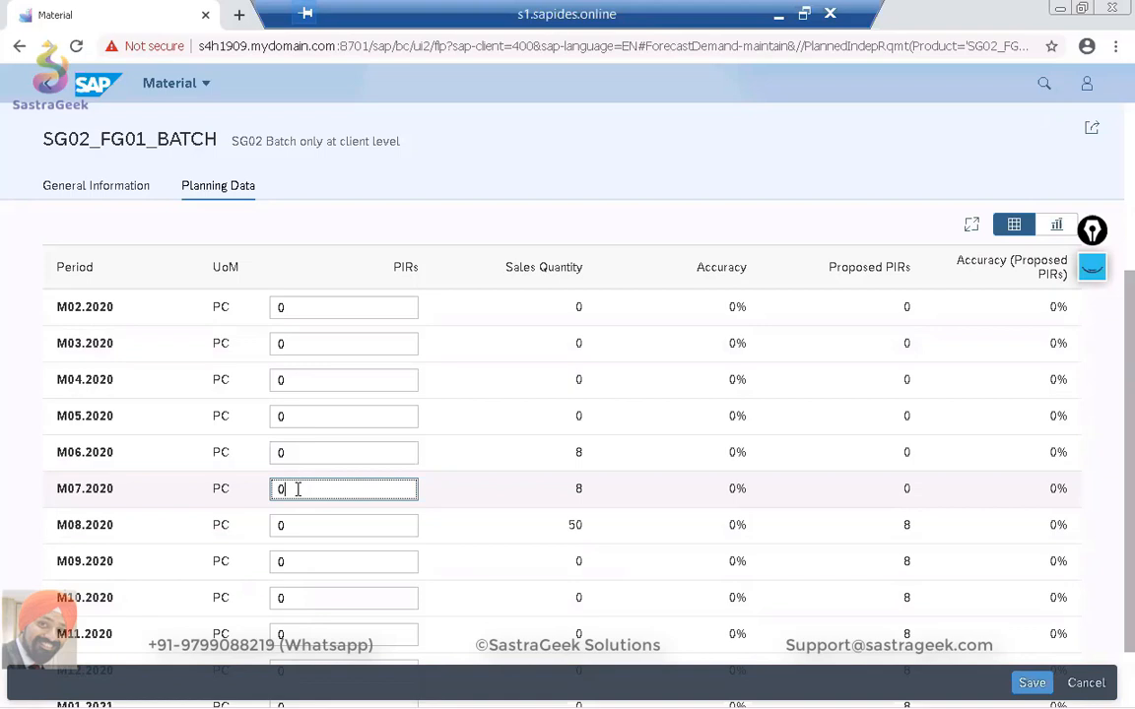
pyautogui.press('BackSpace')
pyautogui.write('50')
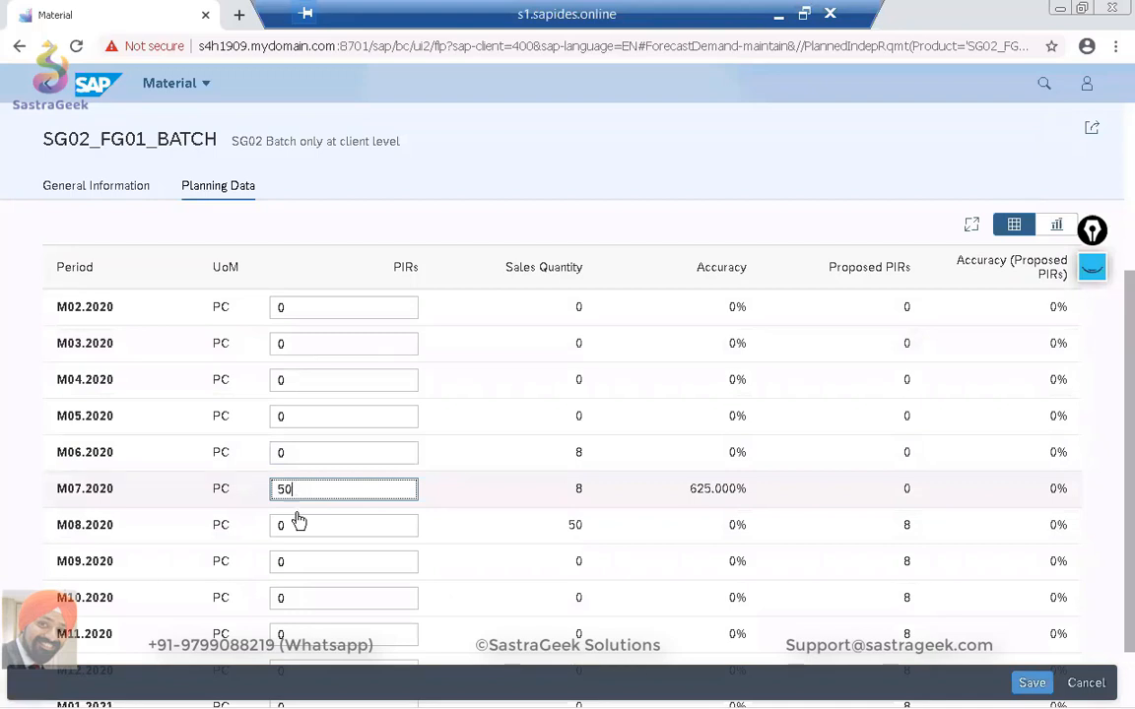
pyautogui.click(297, 516)
pyautogui.press('BackSpace')
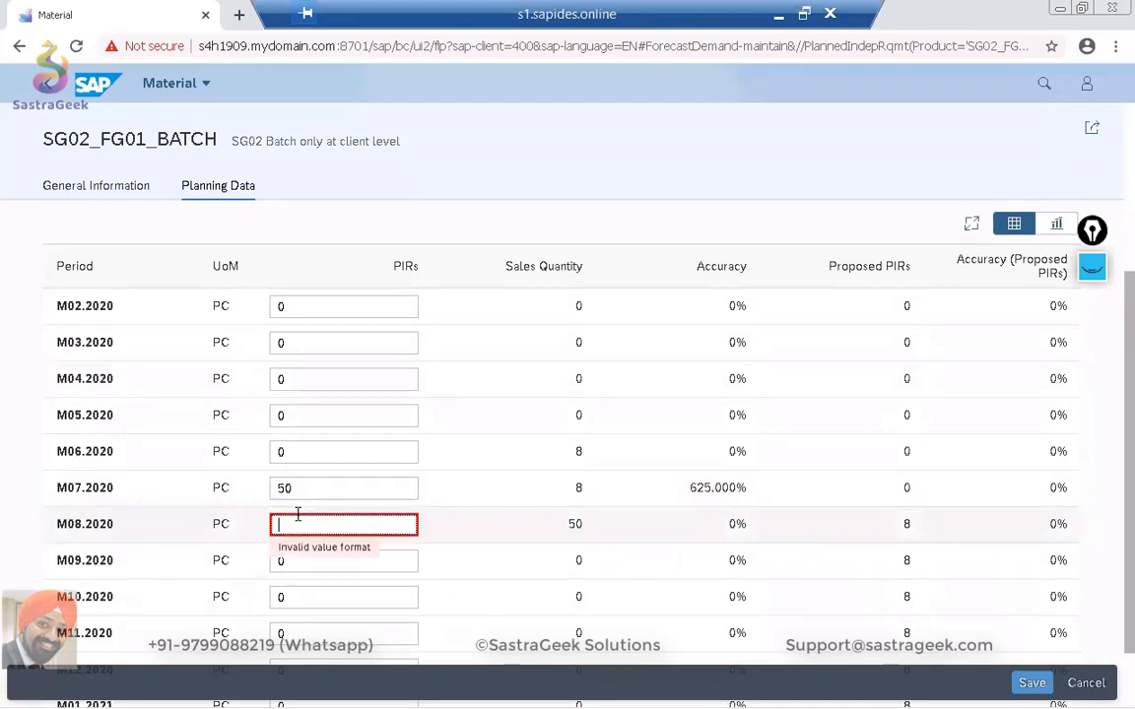
pyautogui.write('100')
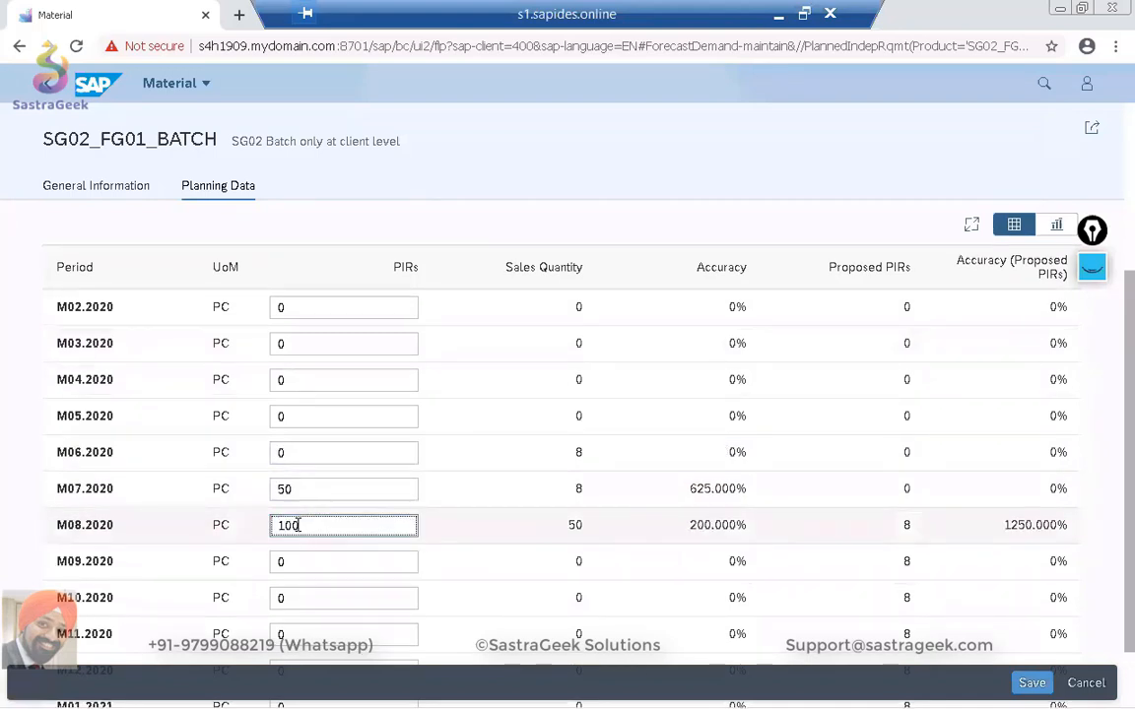
# Set the PIRs for period M09.2020 to 150.
pyautogui.click(294, 560)
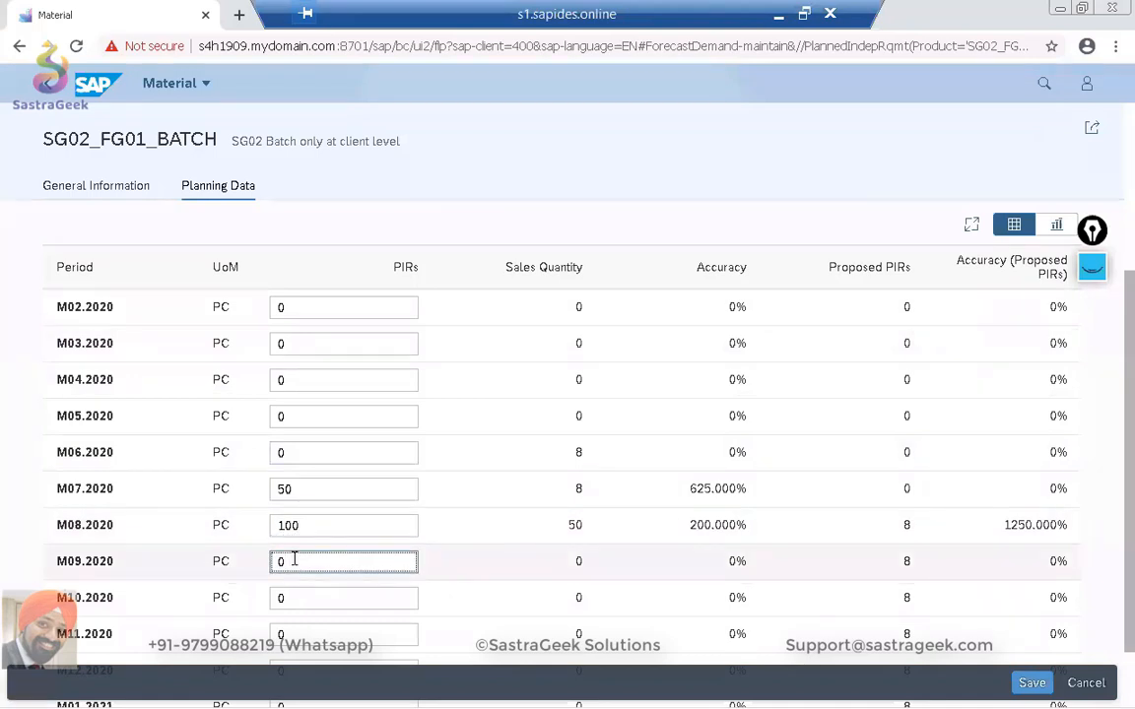
pyautogui.write('150')
pyautogui.press('BackSpace')
pyautogui.press('BackSpace')
pyautogui.press('BackSpace')
pyautogui.press('BackSpace')
pyautogui.write('150')
pyautogui.press('Return')
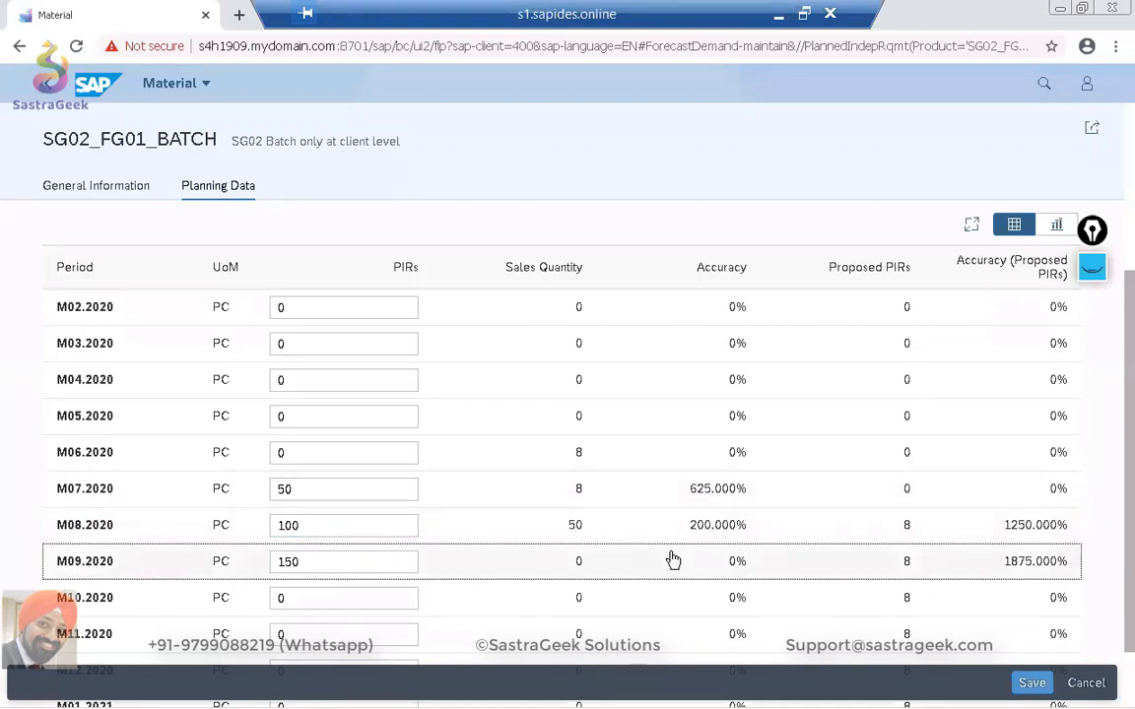
# Review the entered planned independent requirements across the periods and save them.
pyautogui.scroll(-1, 673, 559)
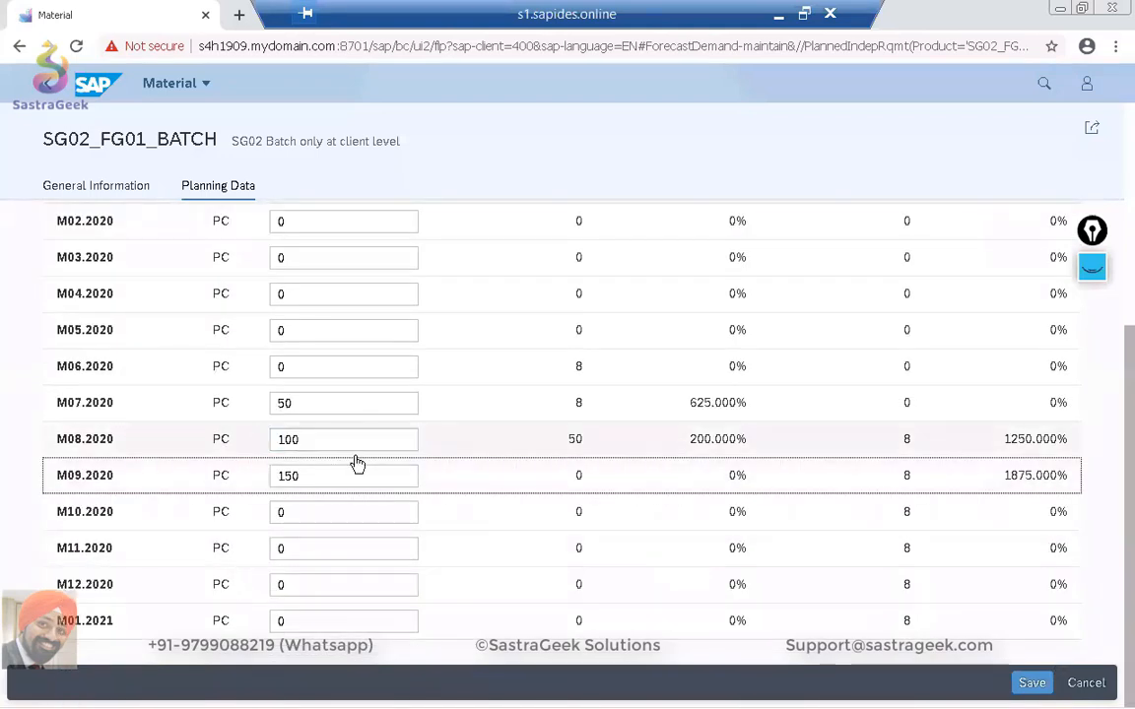
pyautogui.scroll(1, 365, 459)
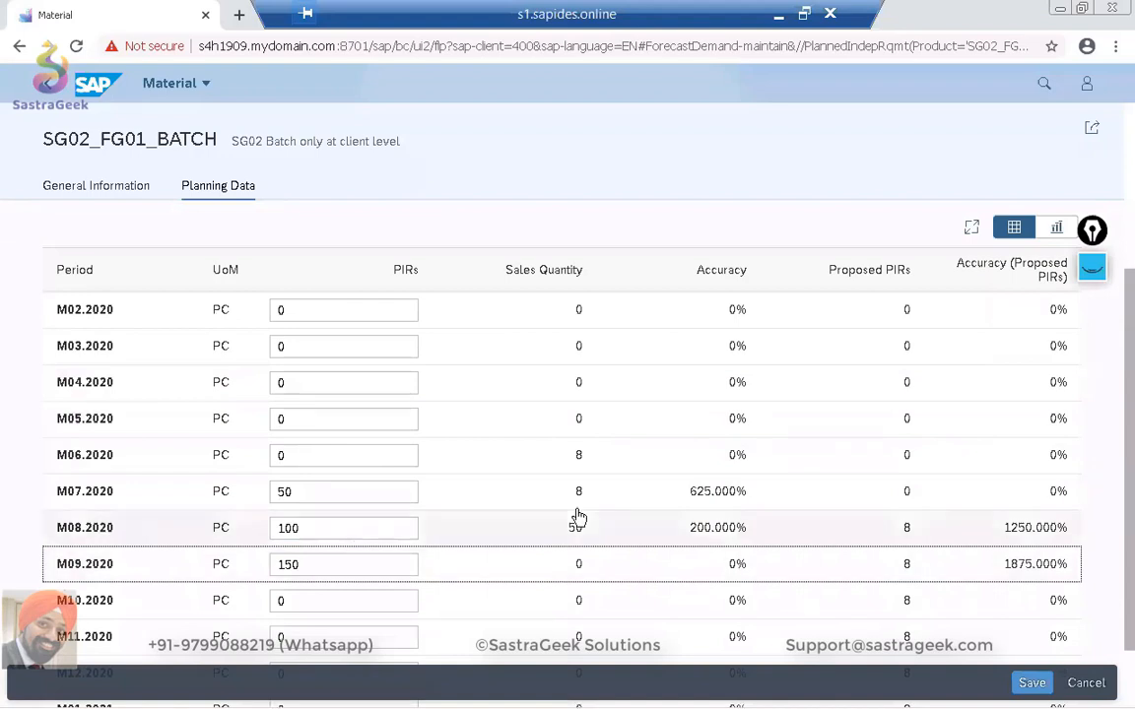
pyautogui.scroll(-1, 579, 517)
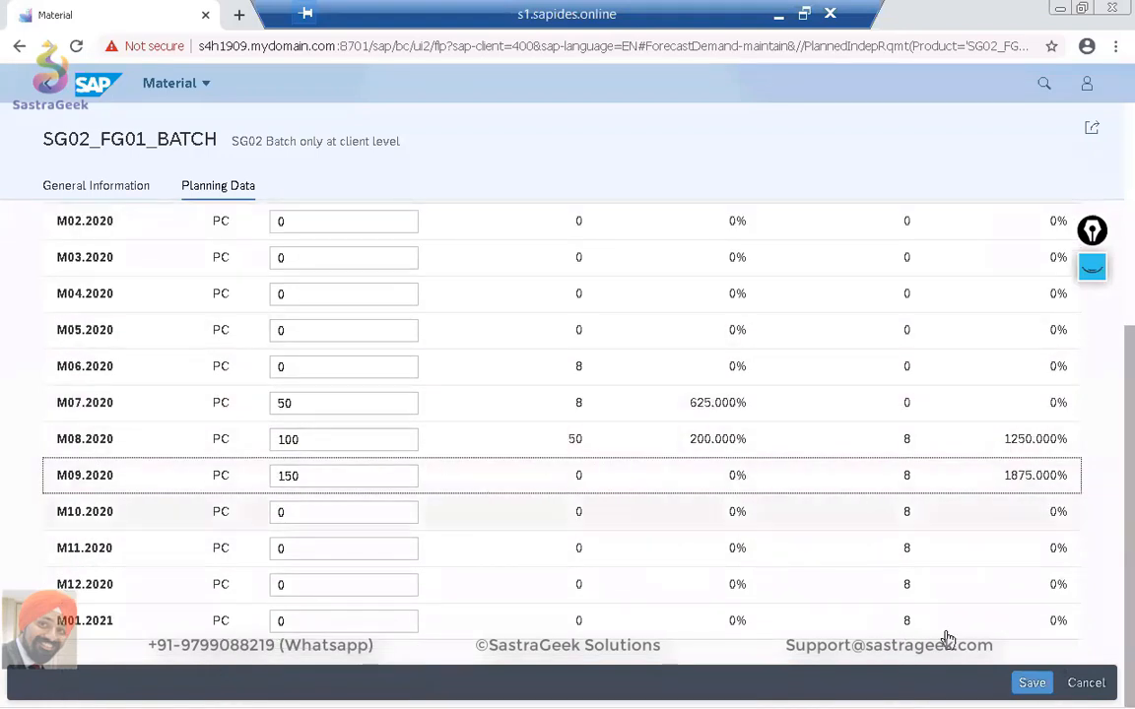
pyautogui.click(1032, 684)
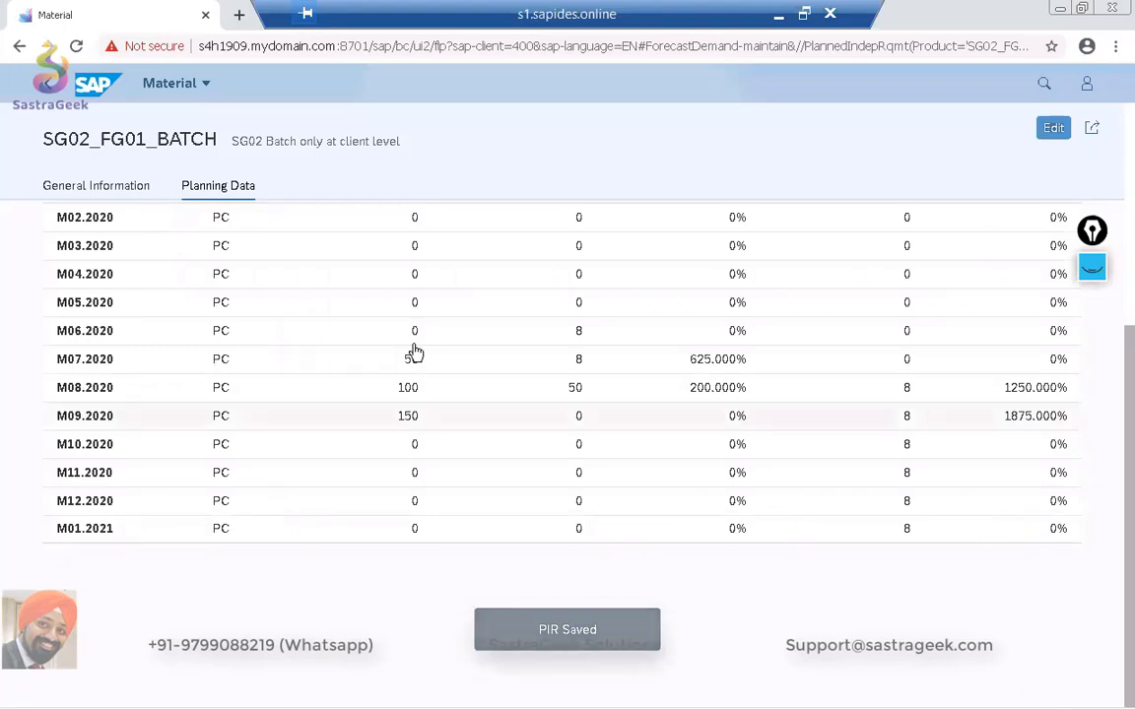
# Switch to the MD04 stock/requirements list, refresh it and compare its IndReq entries with the saved PIRs.
pyautogui.hotkey('alt', 'Tab')
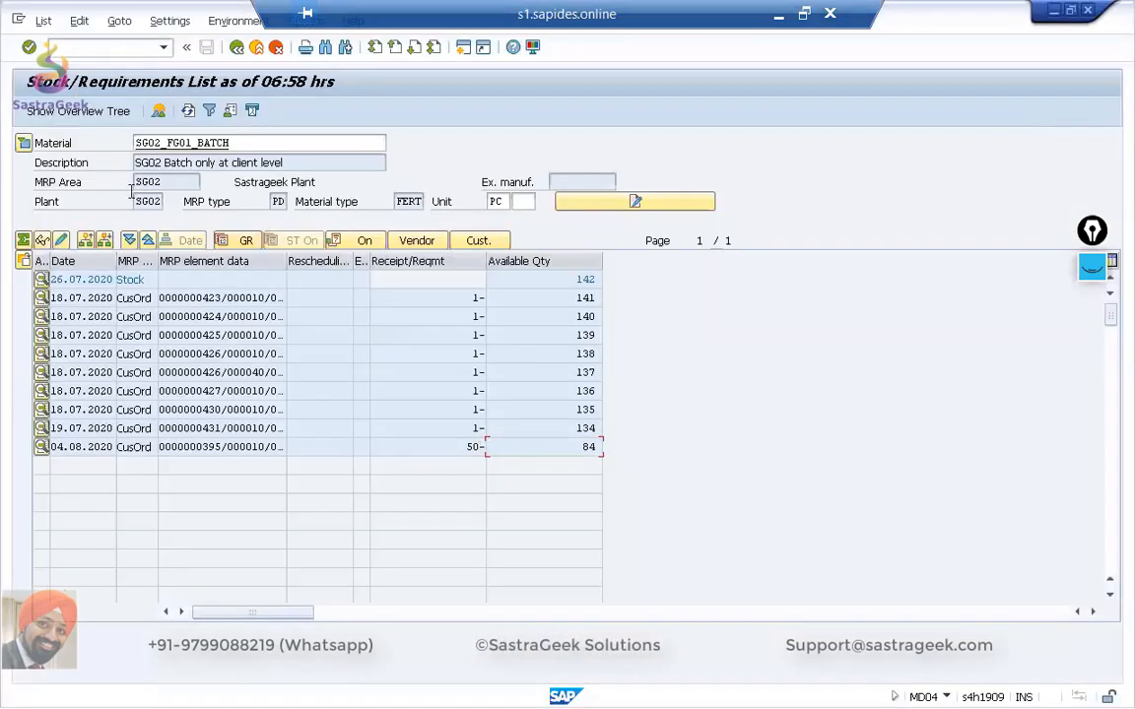
pyautogui.click(187, 111)
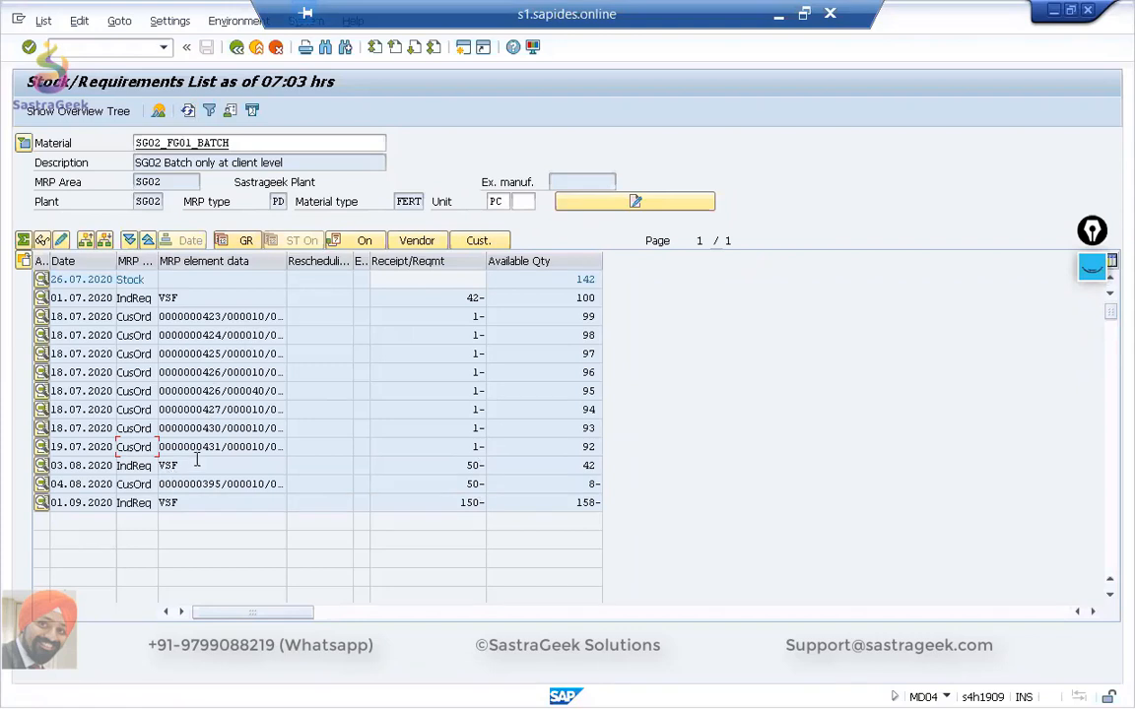
pyautogui.hotkey('alt', 'Tab')
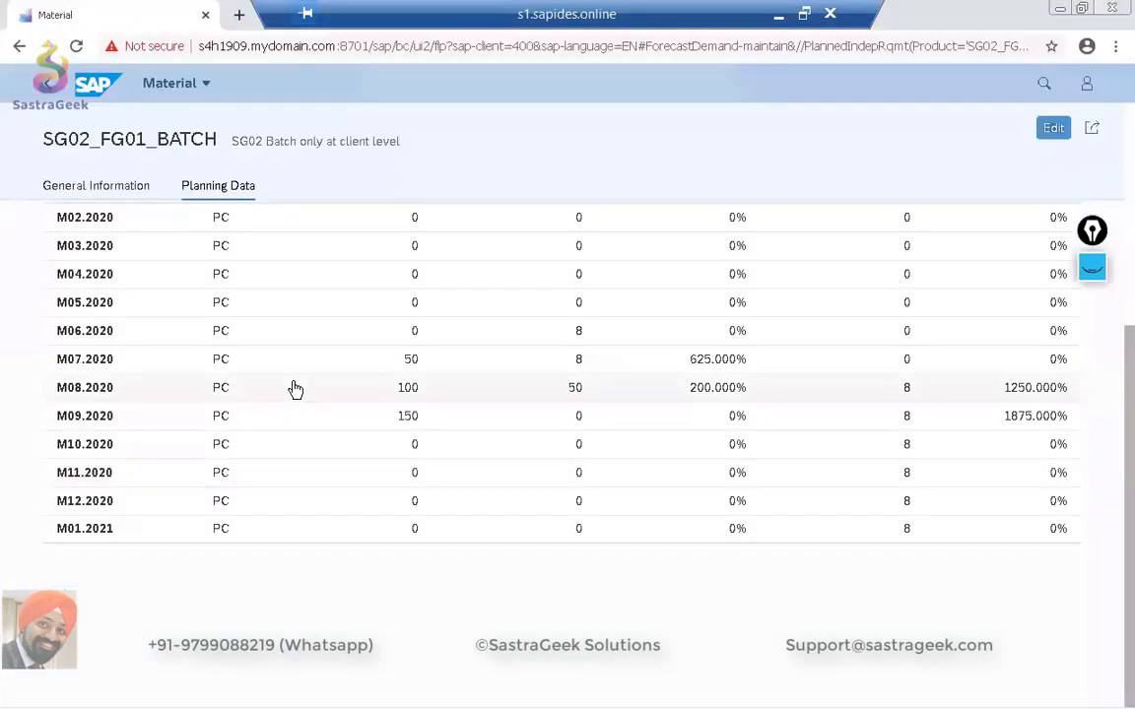
pyautogui.hotkey('alt', 'Tab')
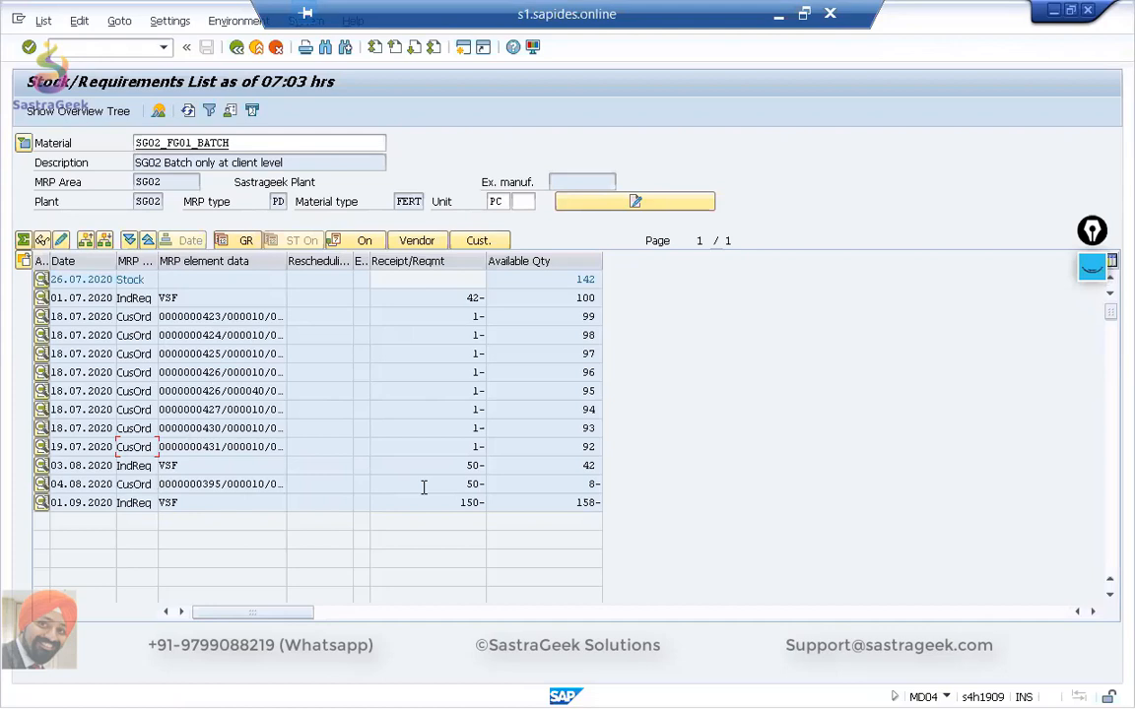
pyautogui.scroll(-1, 217, 511)
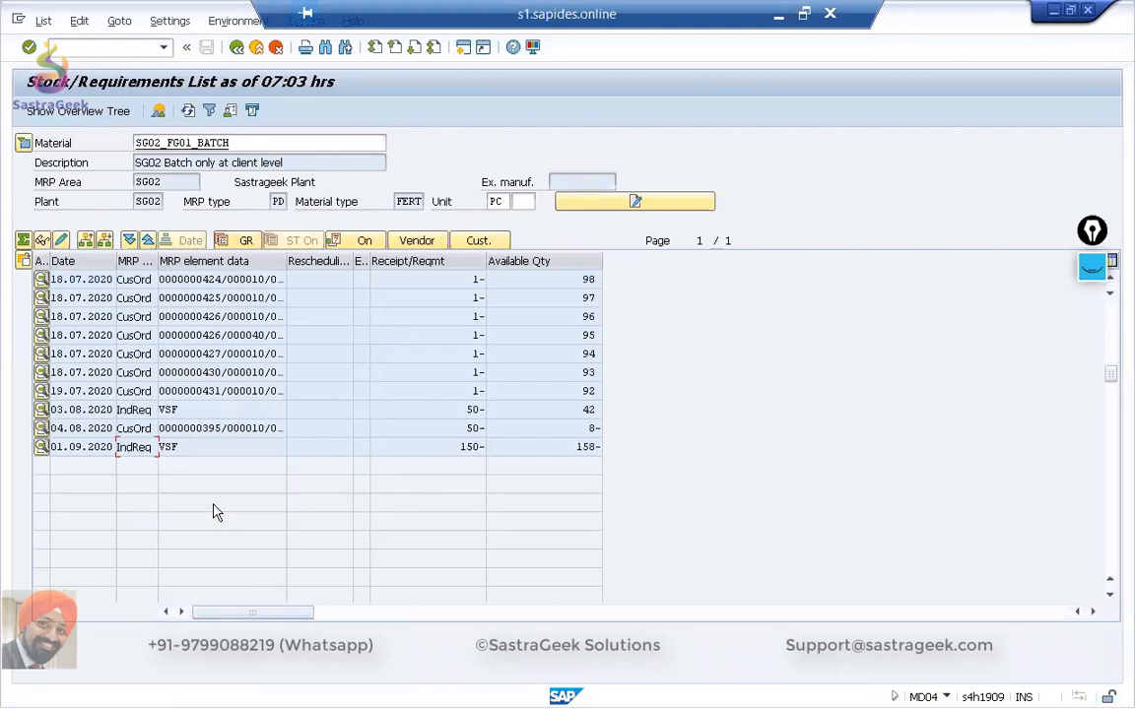
pyautogui.scroll(1, 214, 504)
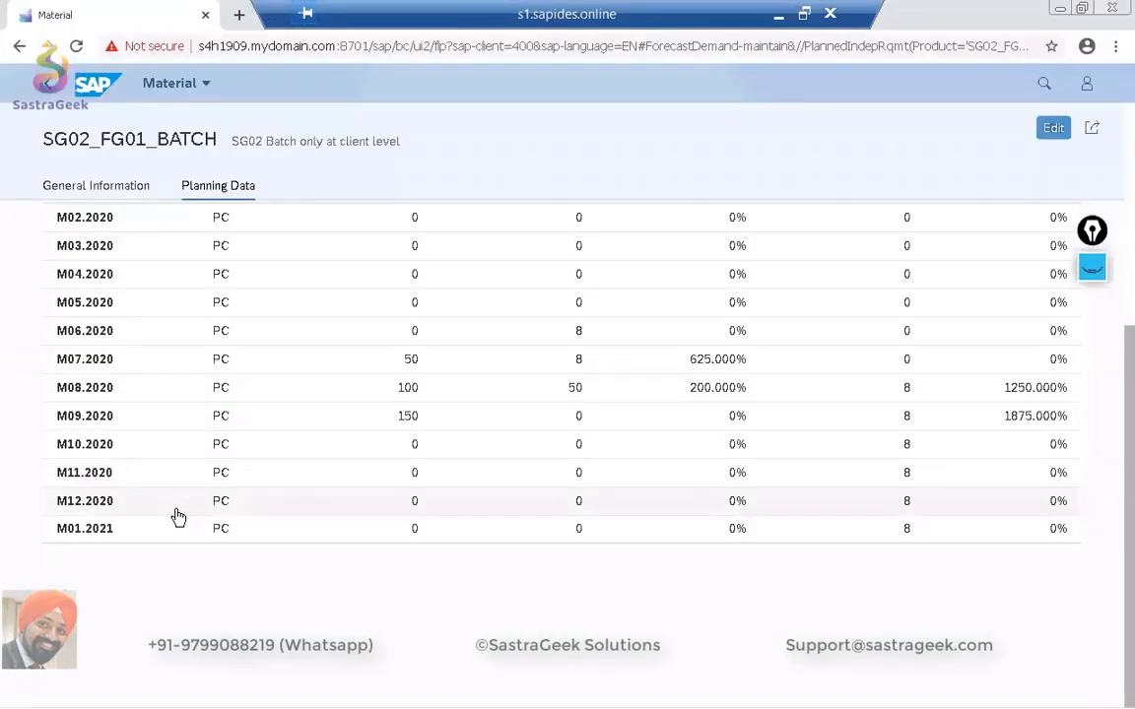
# Switch to the MRP Live session, close the planning mode list and open transaction MM02 in a new session.
pyautogui.hotkey('alt', 'Tab')
pyautogui.click(573, 503)
pyautogui.moveTo(572, 503); pyautogui.dragTo(617, 502)
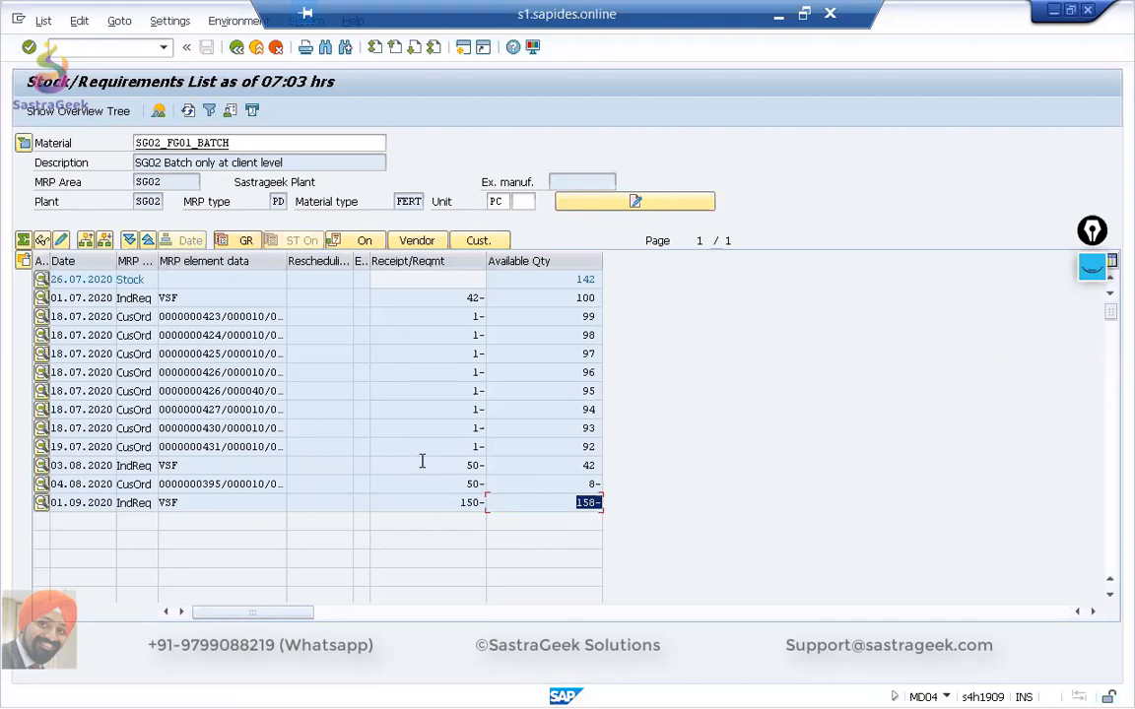
pyautogui.hotkey('alt', 'Tab')
pyautogui.hotkey('alt', 'Tab')
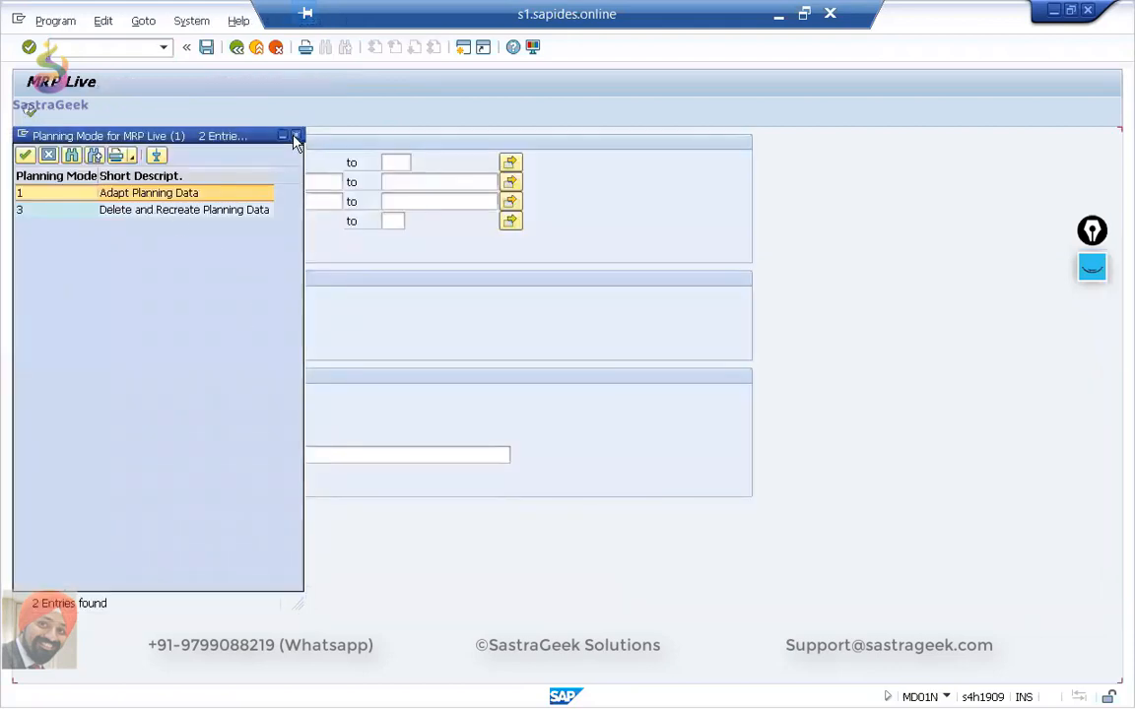
pyautogui.click(294, 137)
pyautogui.click(96, 47)
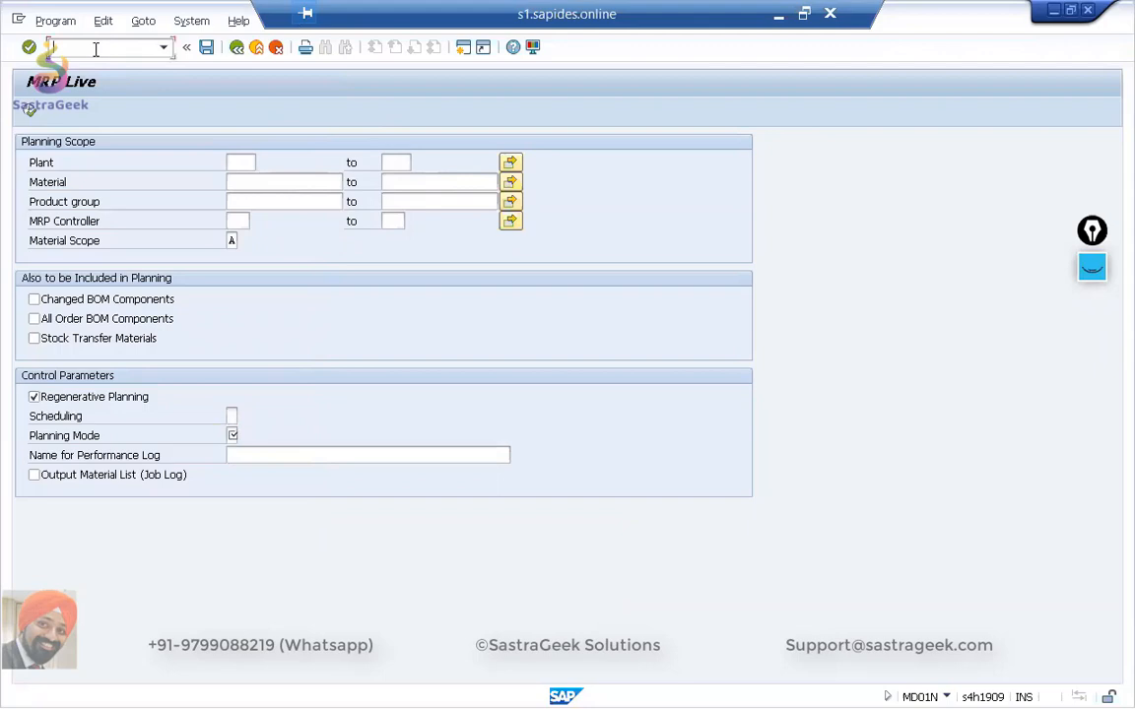
pyautogui.write('/omm02')
pyautogui.press('Return')
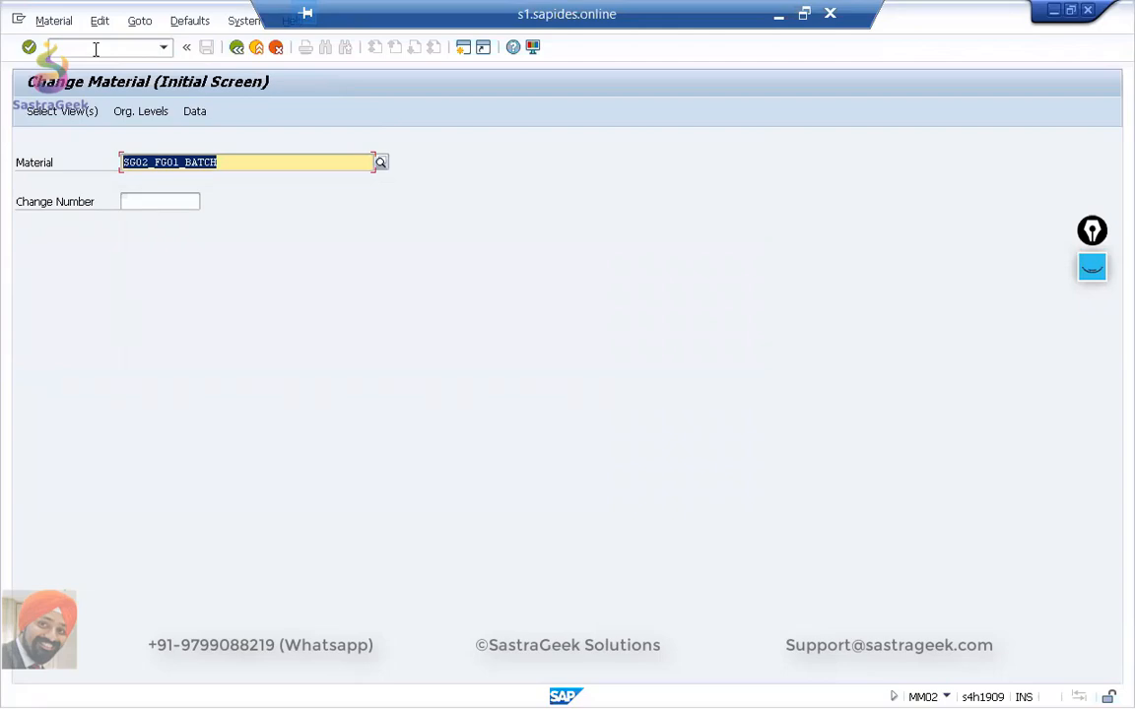
# Select the MRP 1, MRP 2 and MRP 3 views for changing material SG02_FG01_BATCH.
pyautogui.write('SG02_FG01_BATCH')
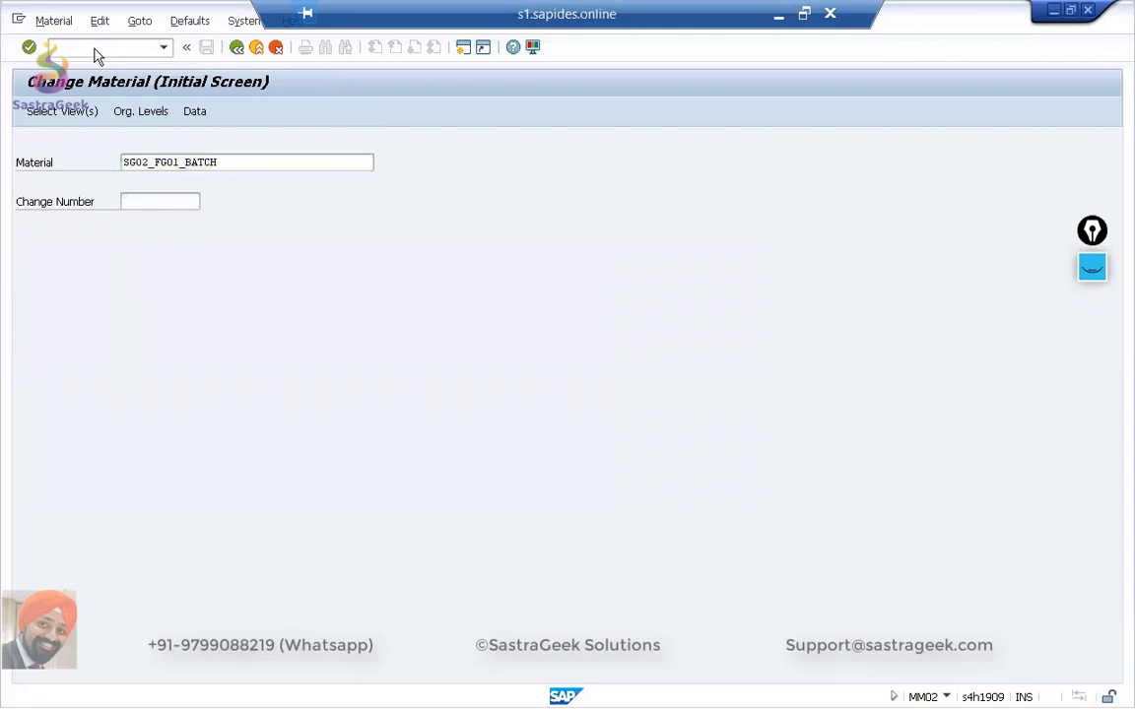
pyautogui.press('Return')
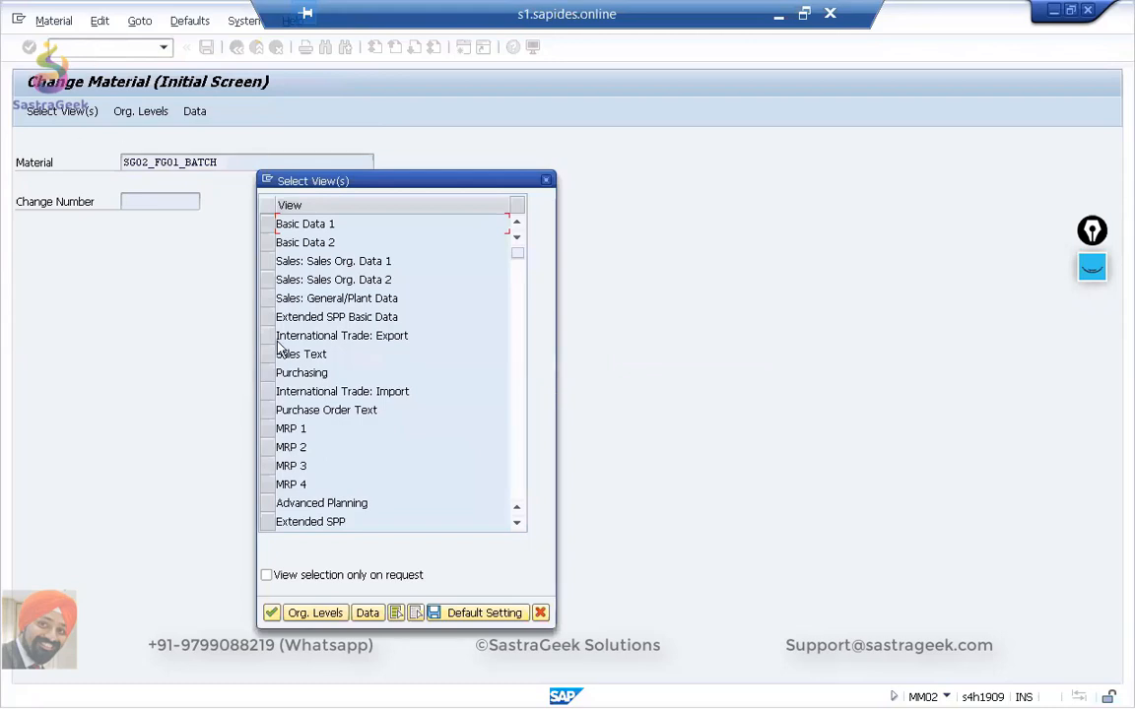
pyautogui.scroll(-2, 305, 421)
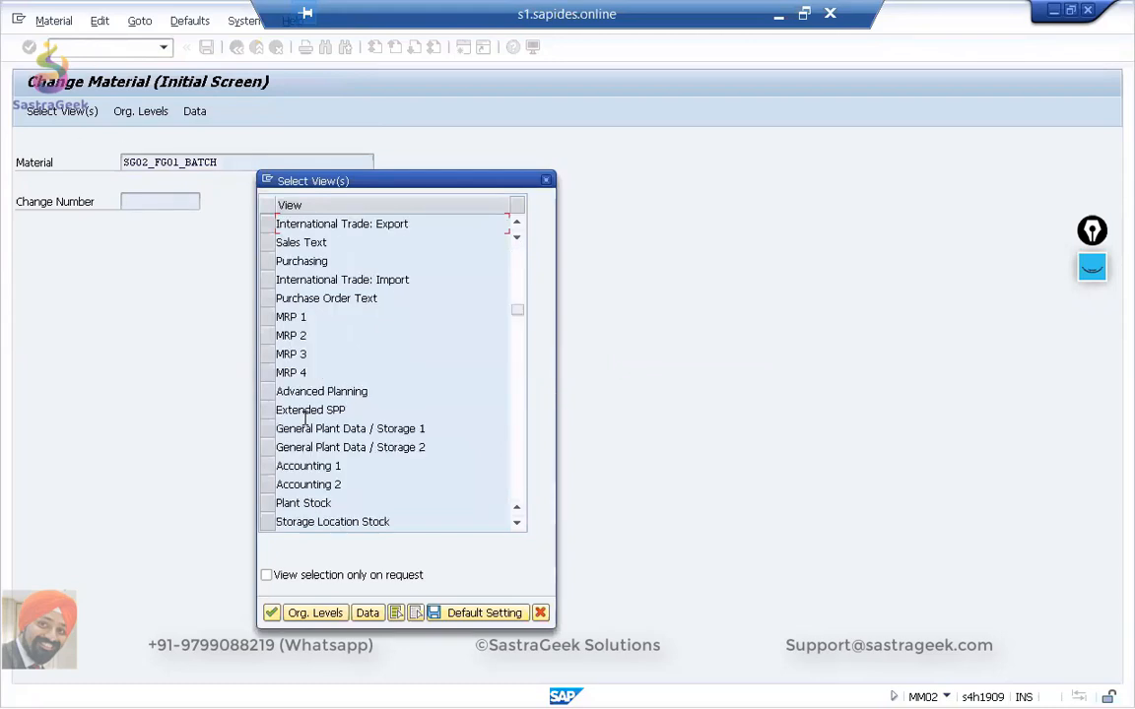
pyautogui.click(272, 317)
pyautogui.click(271, 336)
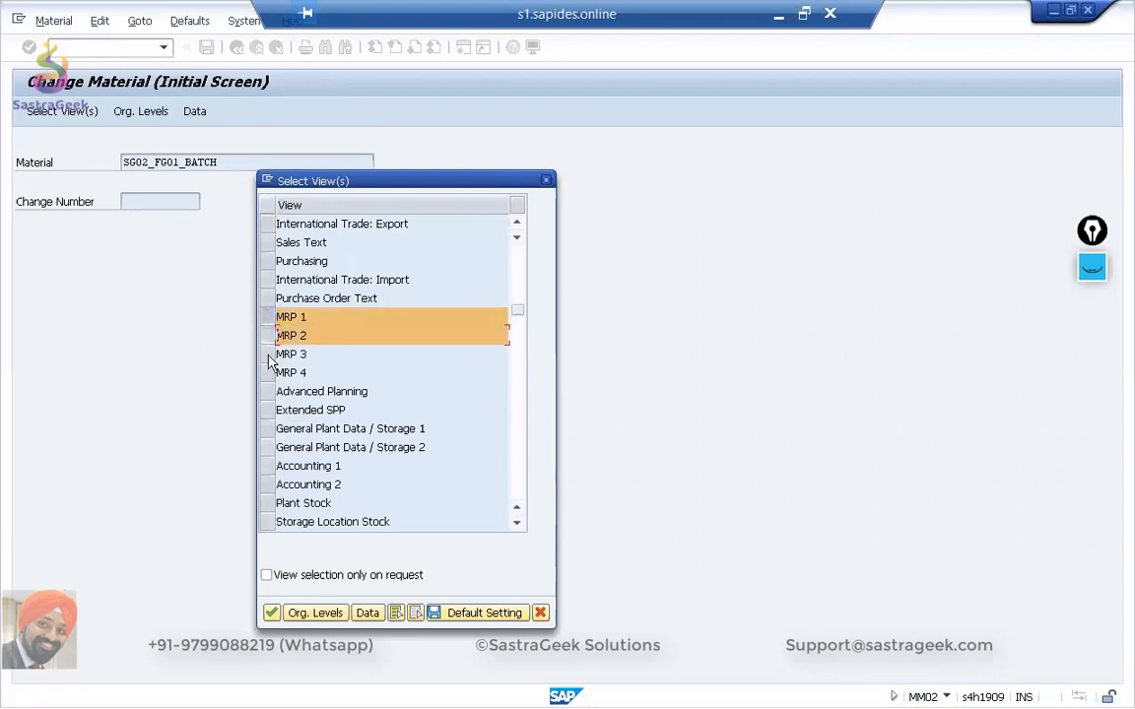
pyautogui.click(271, 355)
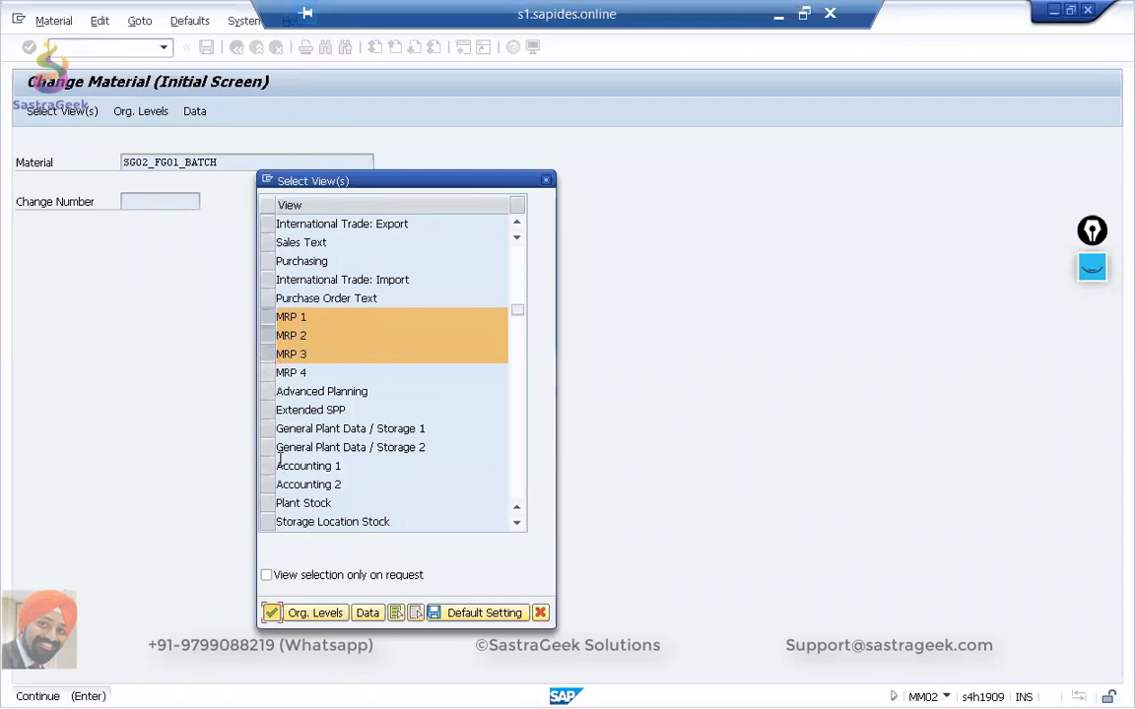
pyautogui.press('Return')
# Try to open the material's MRP views for plant SG05.
pyautogui.press('space')
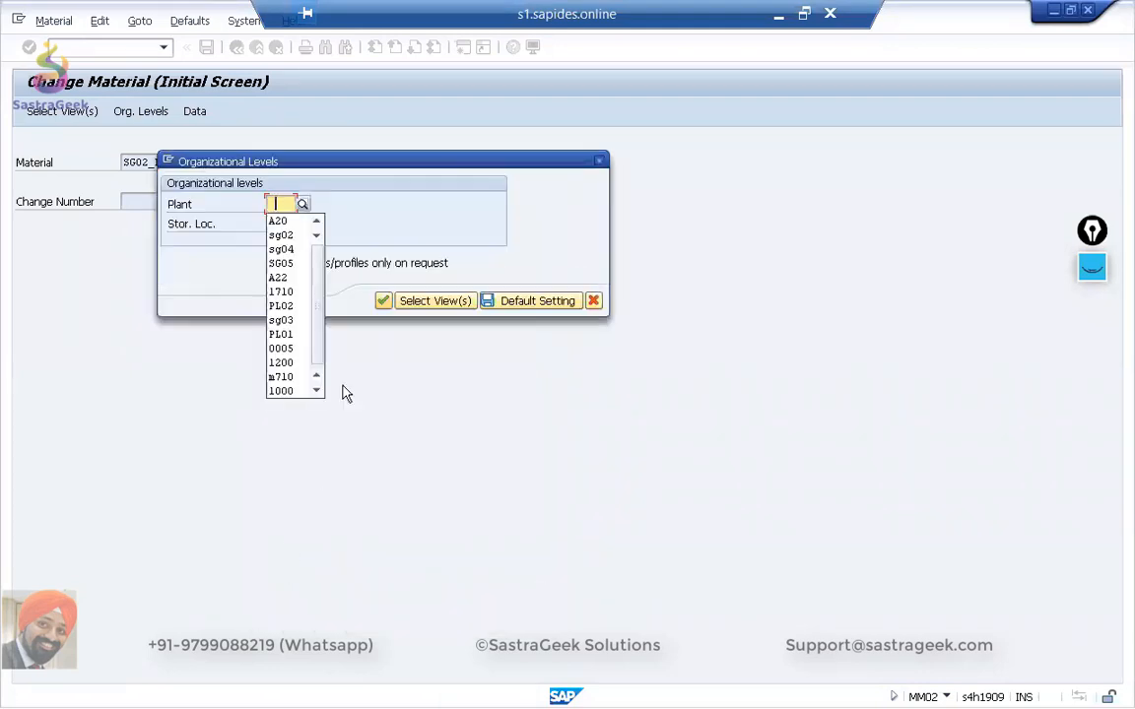
pyautogui.click(282, 264)
pyautogui.press('Return')
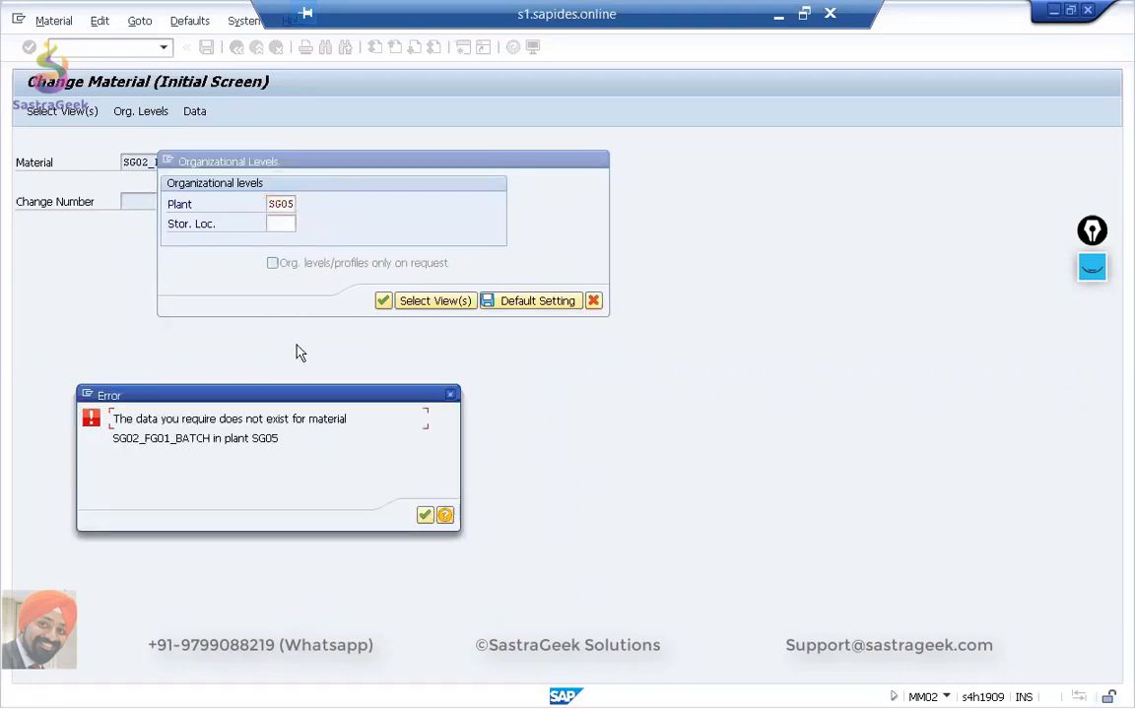
pyautogui.press('Return')
# Enter plant SG02 as the organizational level and open the material's MRP views.
pyautogui.write('s')
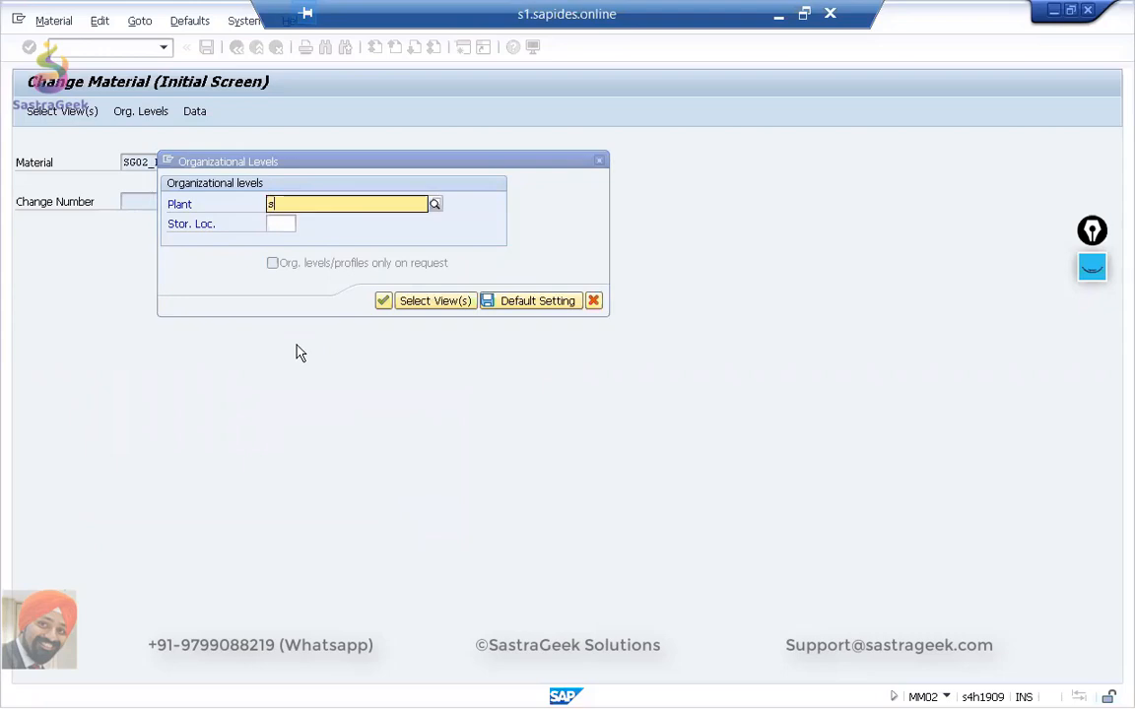
pyautogui.write('g02')
pyautogui.press('Return')
pyautogui.press('Return')
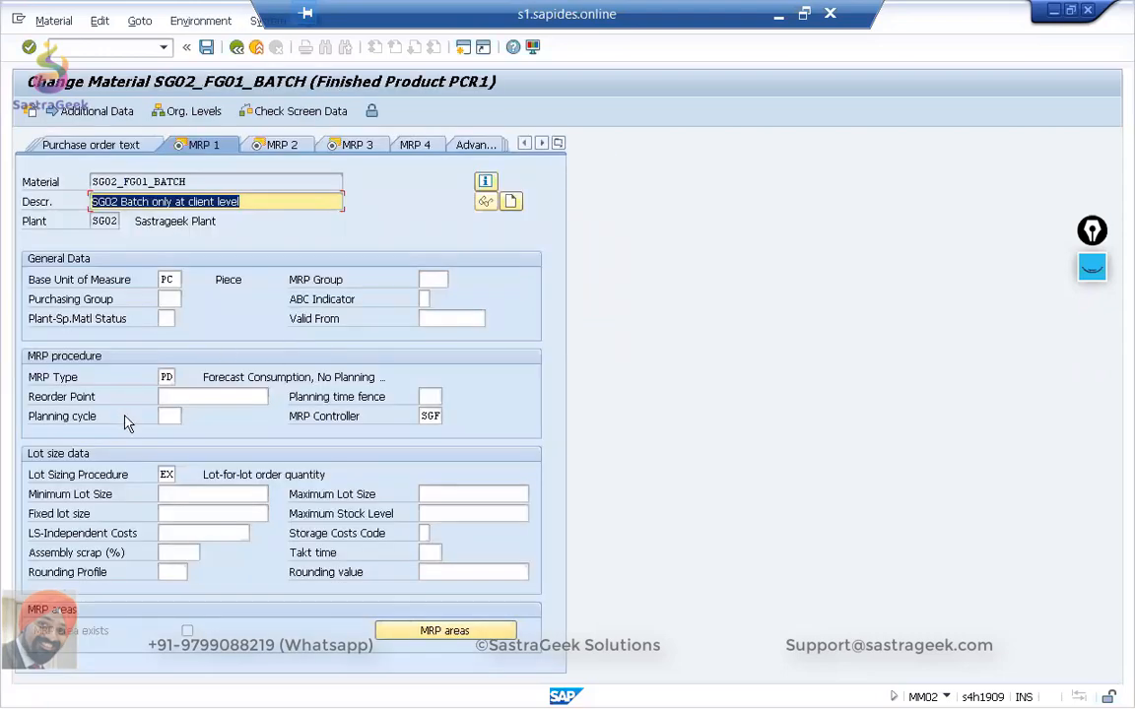
# Set the procurement type in the MRP 2 view to F (External procurement).
pyautogui.click(293, 145)
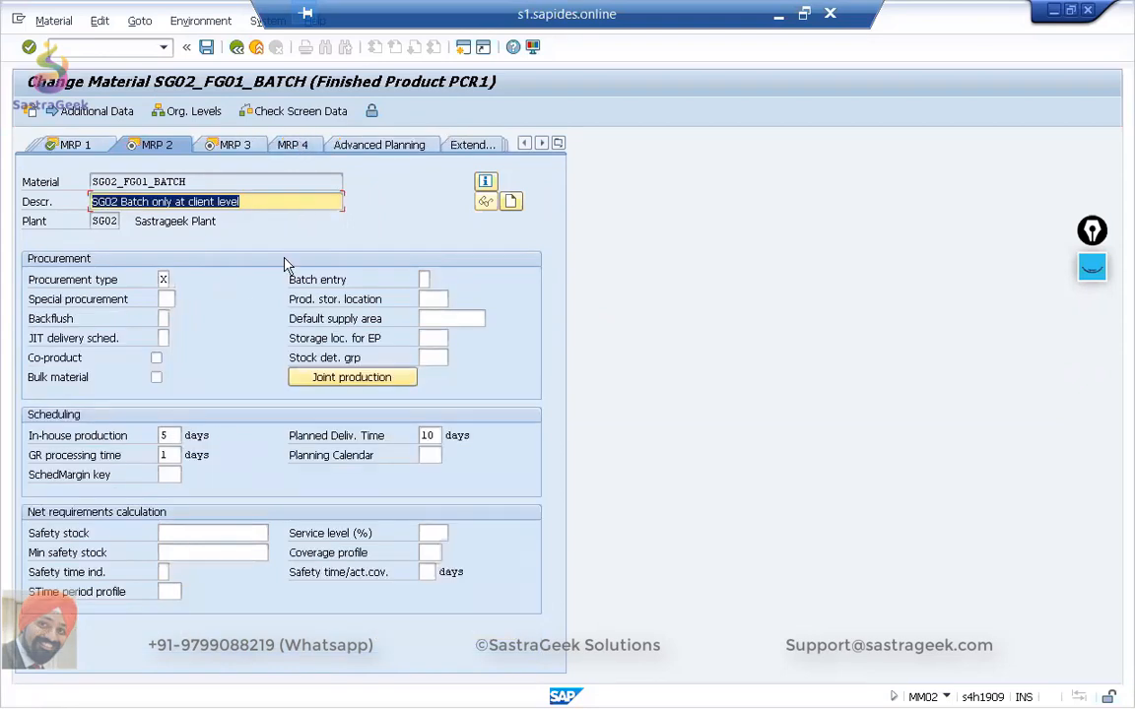
pyautogui.click(165, 280)
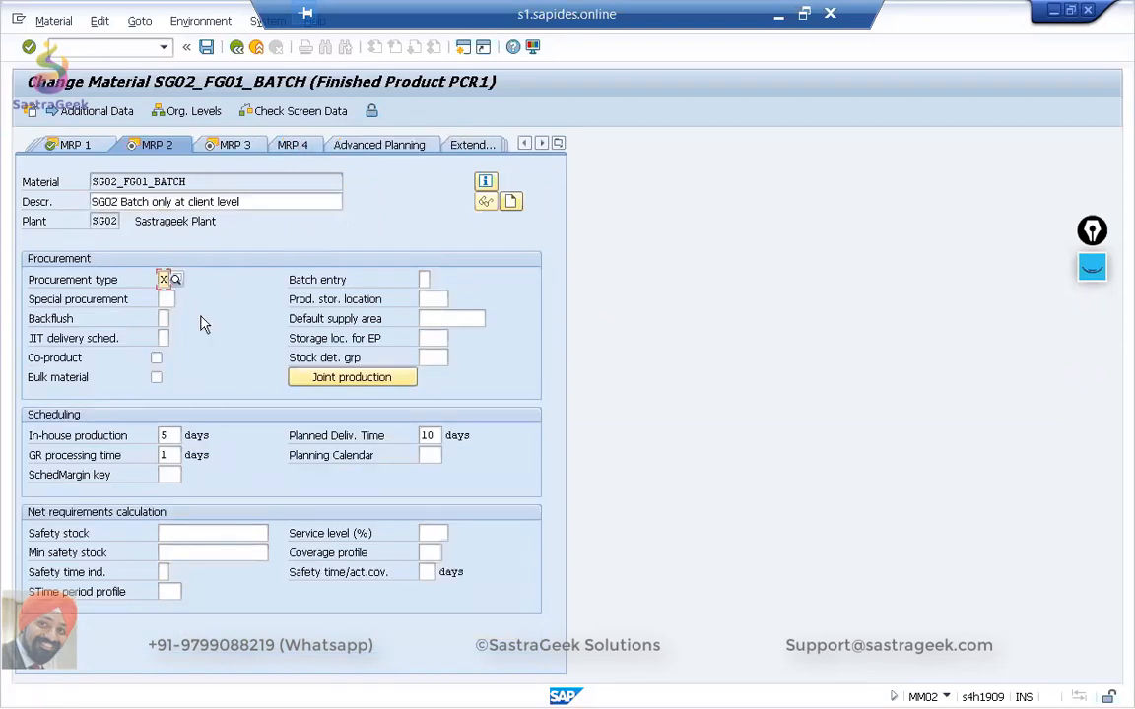
pyautogui.press('BackSpace')
pyautogui.write('F')
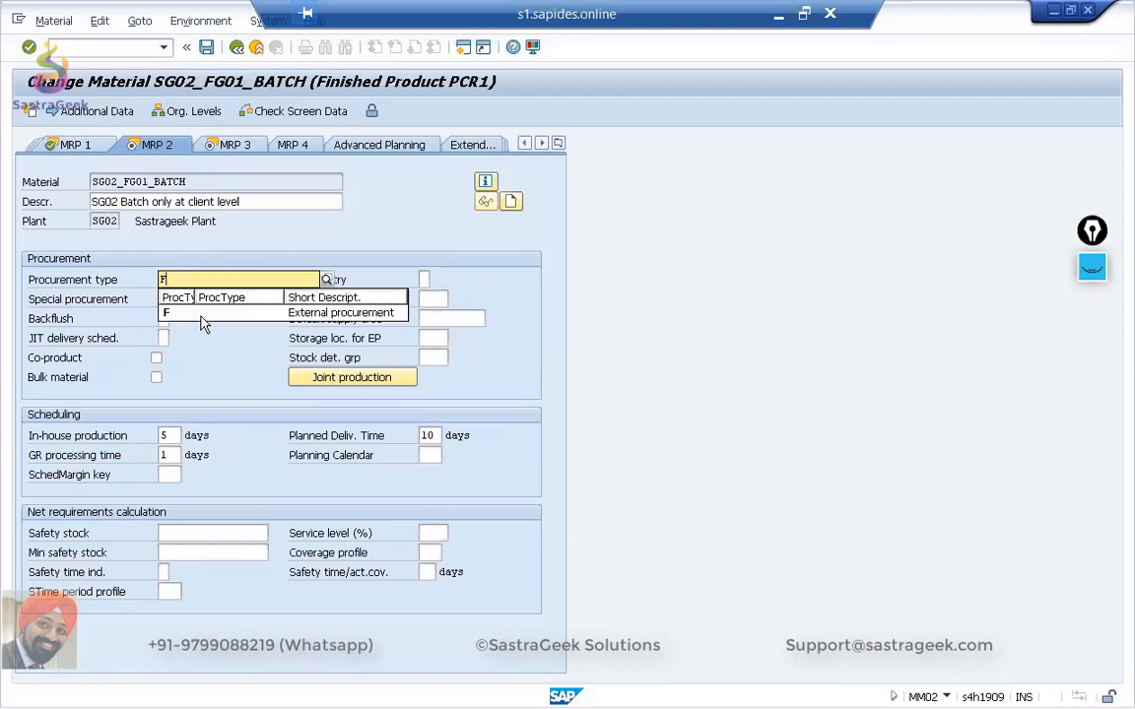
# Choose F (External procurement) as the procurement type for SG02_FG01_BATCH and save the material.
pyautogui.click(201, 315)
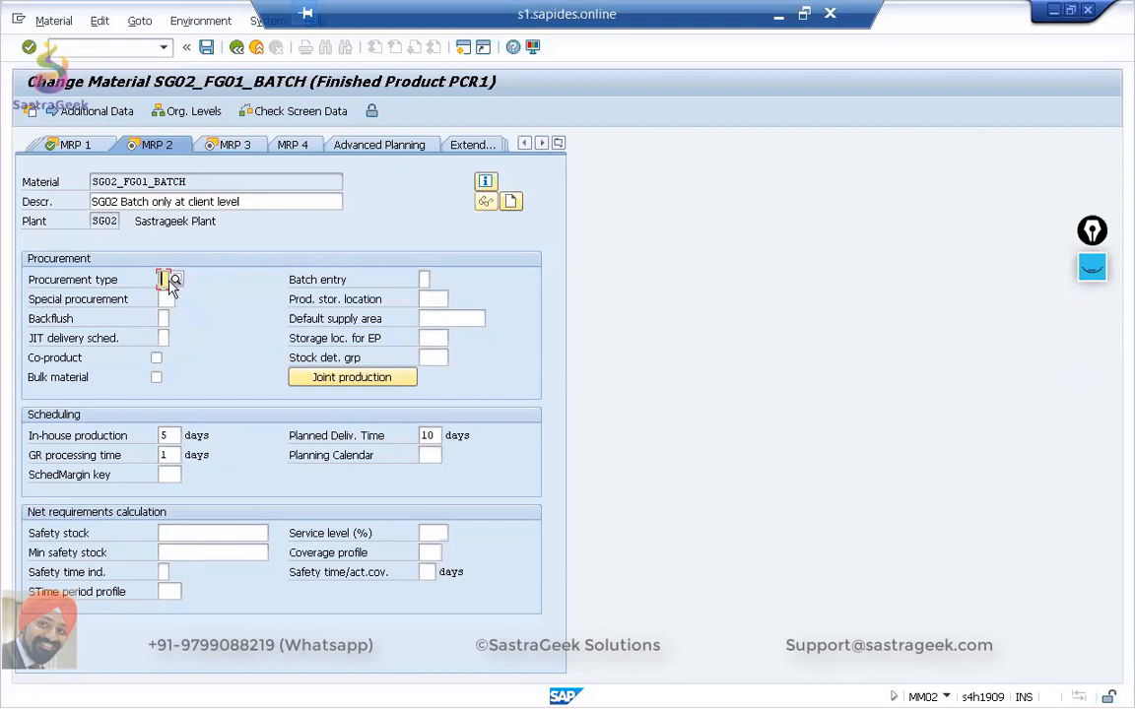
pyautogui.click(173, 280)
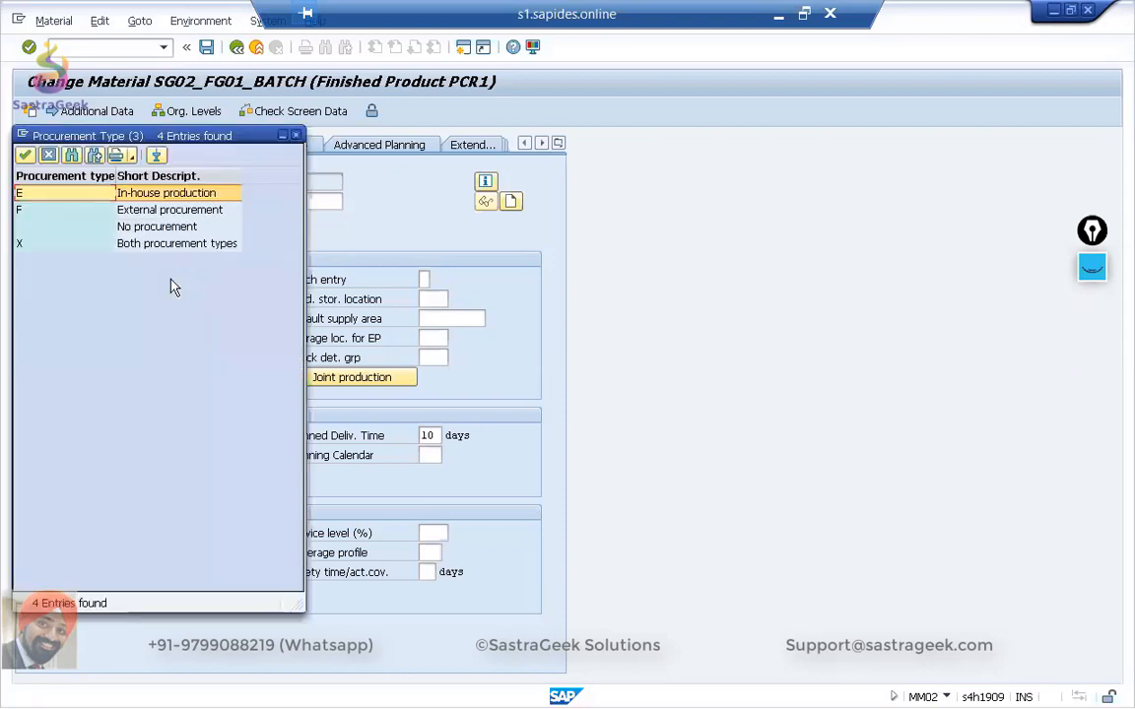
pyautogui.doubleClick(136, 219)
pyautogui.press('Return')
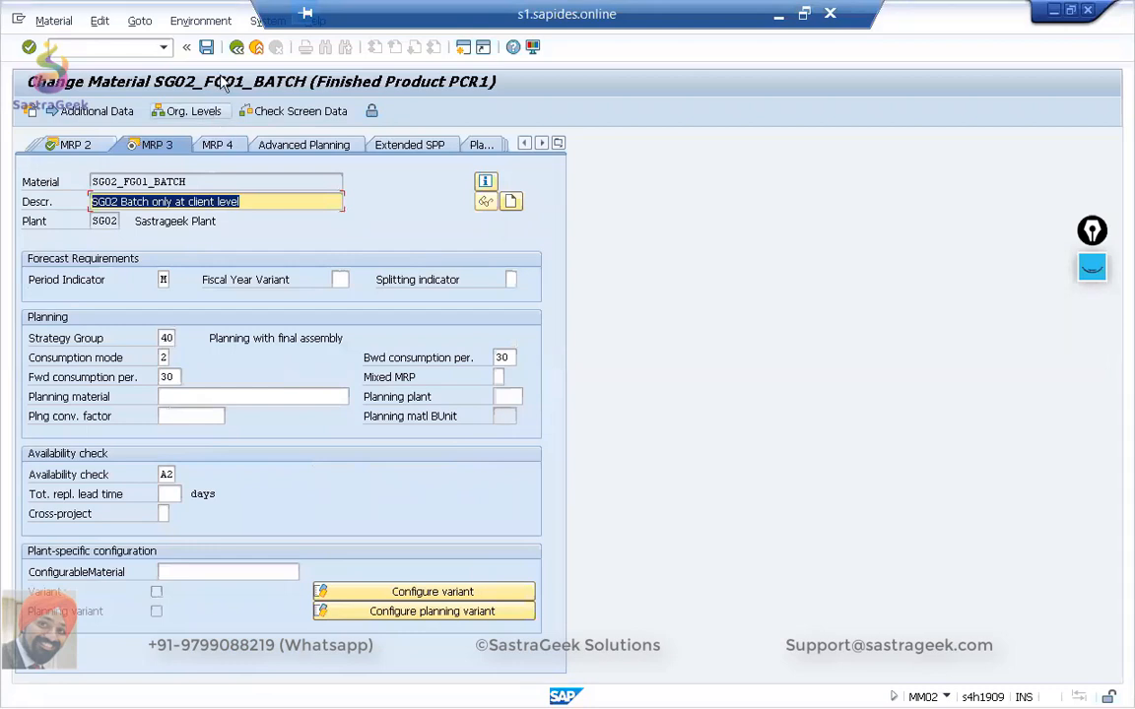
pyautogui.click(207, 47)
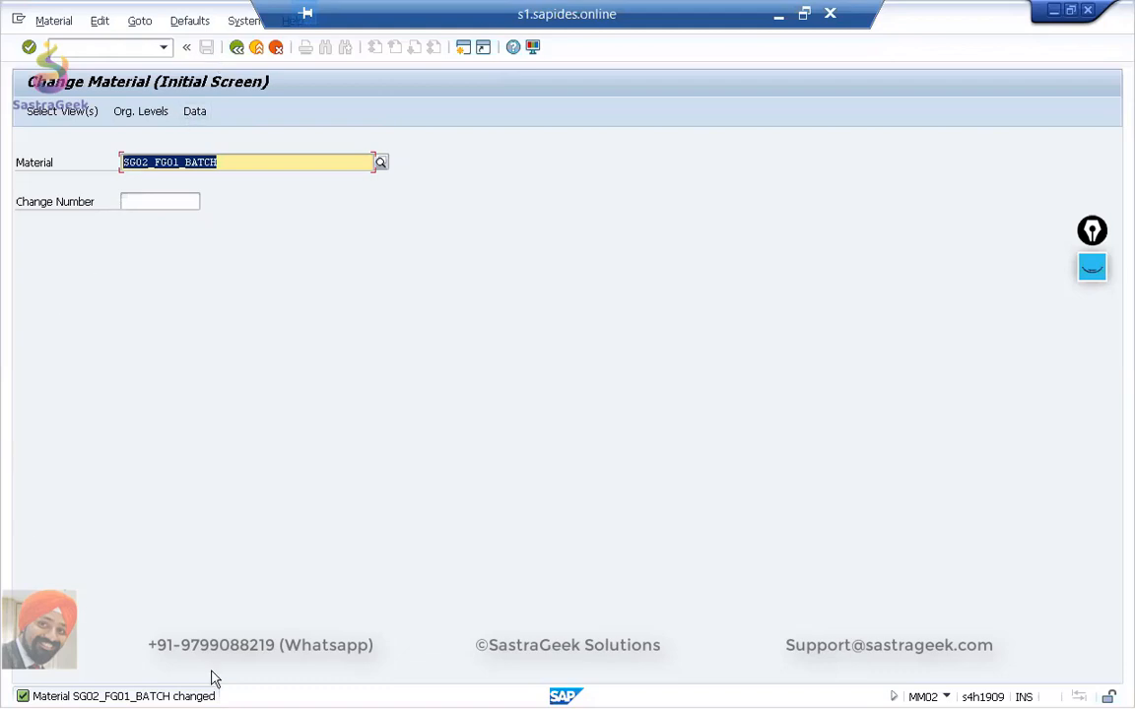
# Switch to the MRP Live session and enter SG02 as the plant in the planning scope.
pyautogui.hotkey('alt', 'Tab')
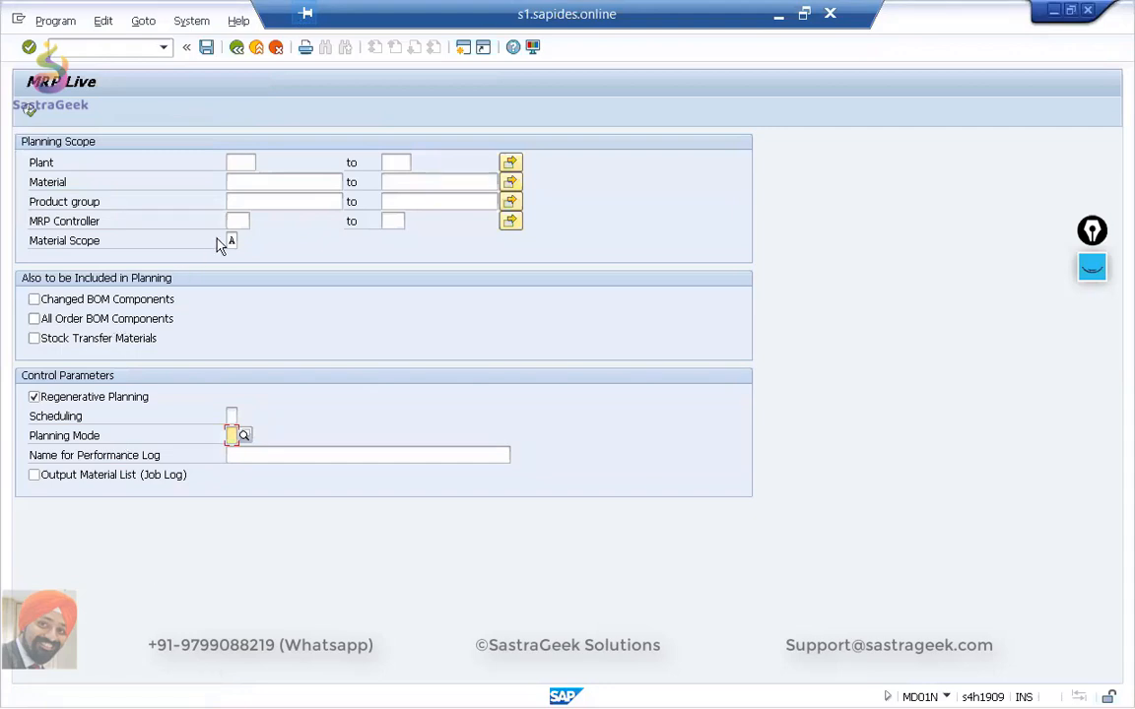
pyautogui.click(245, 164)
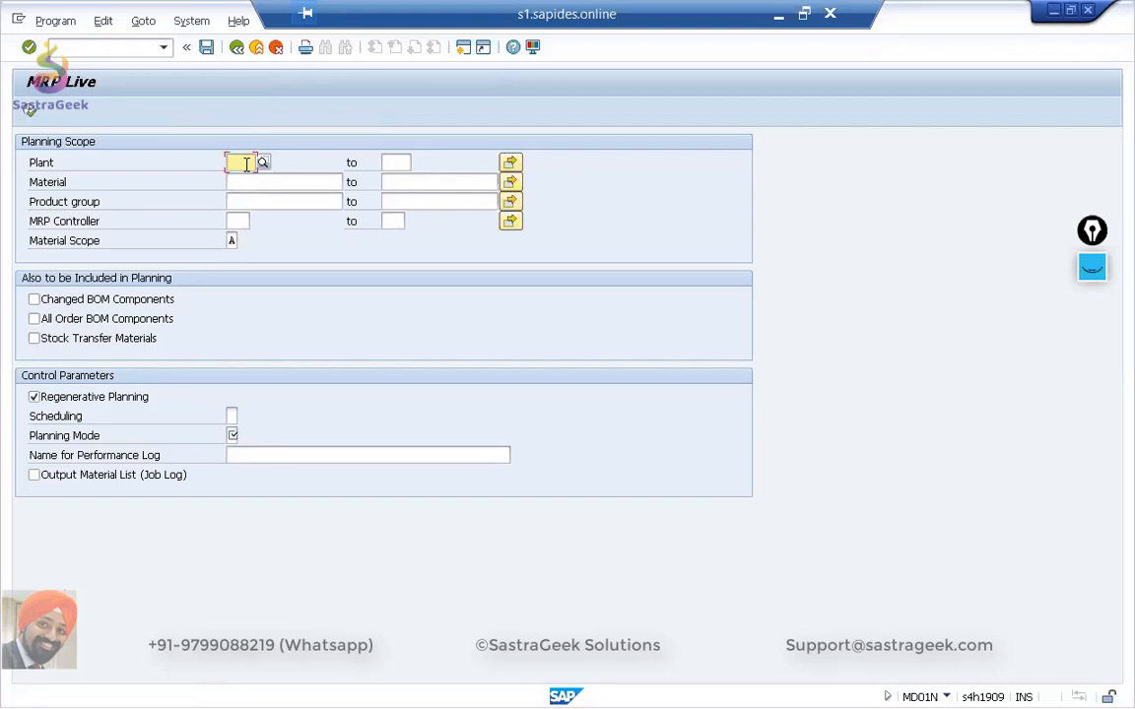
pyautogui.write('sg02')
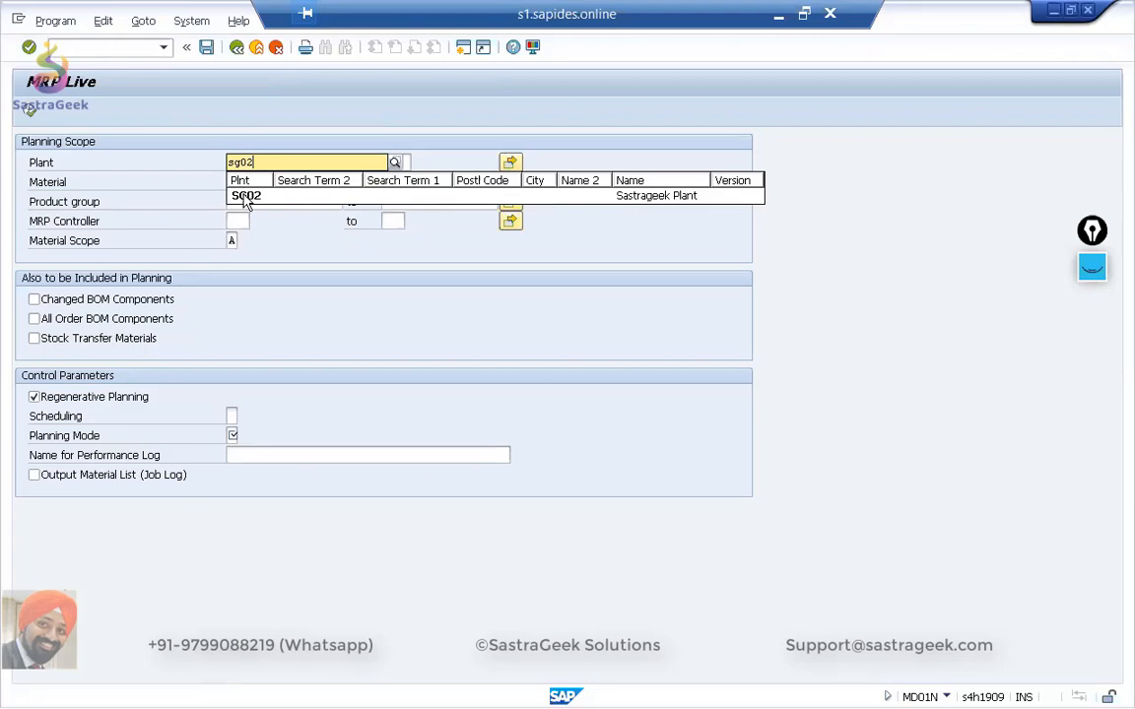
pyautogui.click(246, 195)
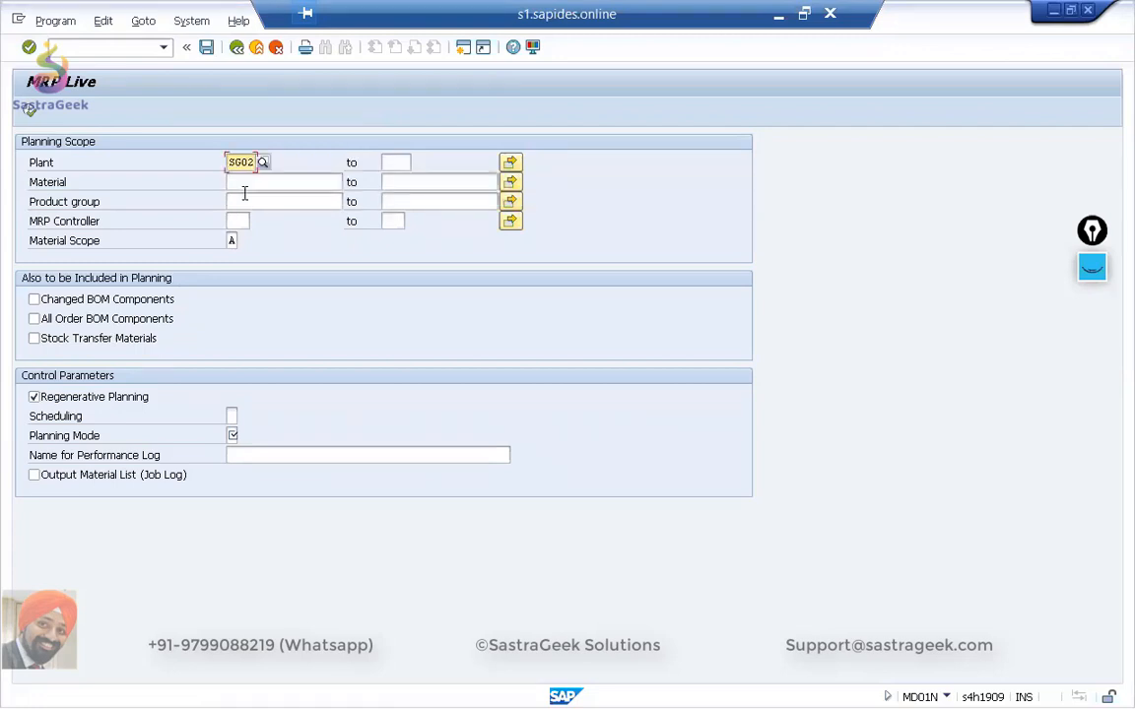
# Include changed BOM components, all order BOM components and stock transfer materials in the planning.
pyautogui.click(36, 300)
pyautogui.click(36, 319)
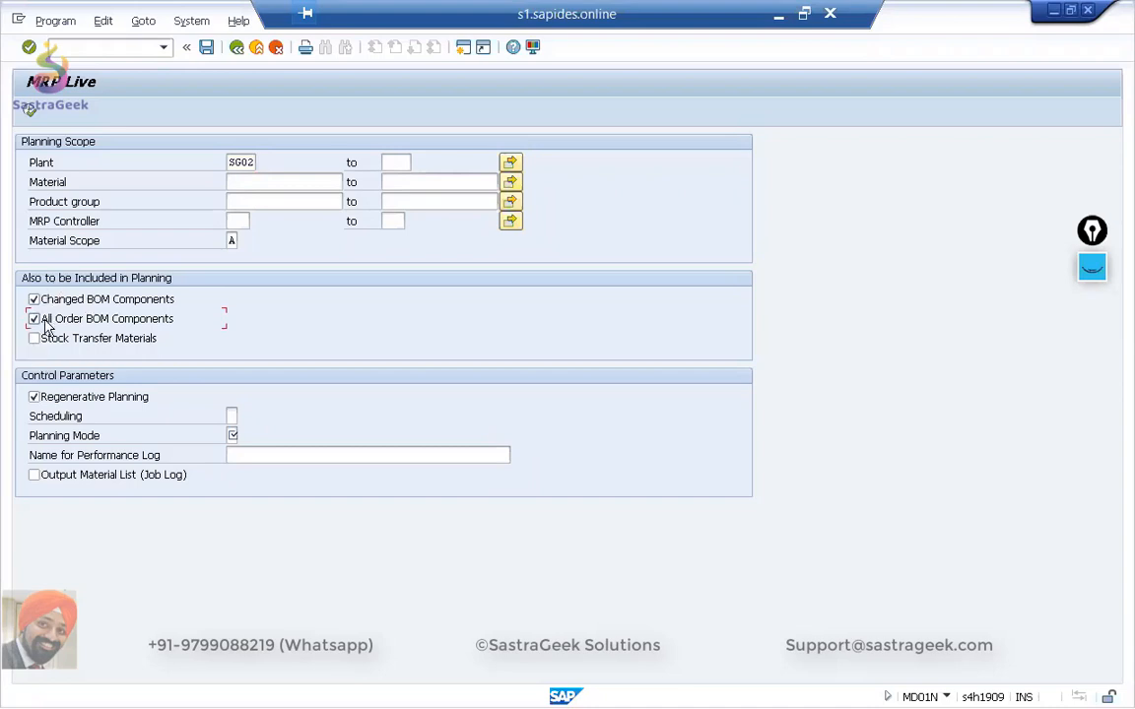
pyautogui.click(34, 338)
# Run MRP Live with scheduling set to 2 and planning mode set to 3.
pyautogui.click(233, 417)
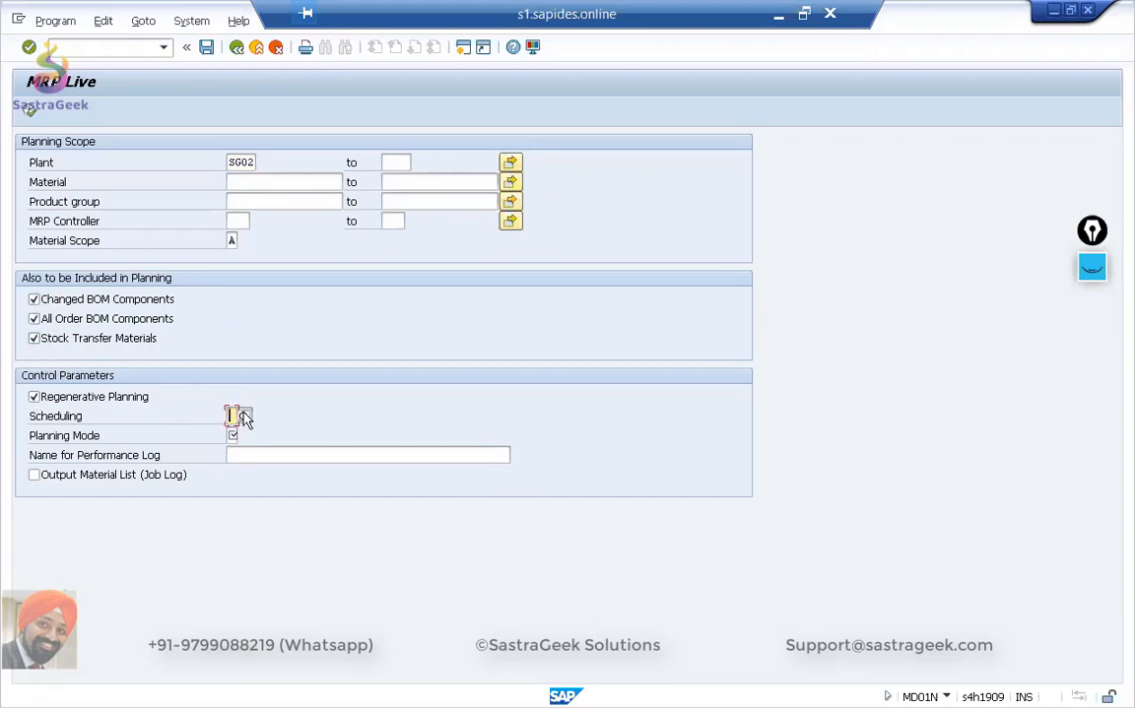
pyautogui.click(244, 416)
pyautogui.doubleClick(84, 210)
pyautogui.click(234, 436)
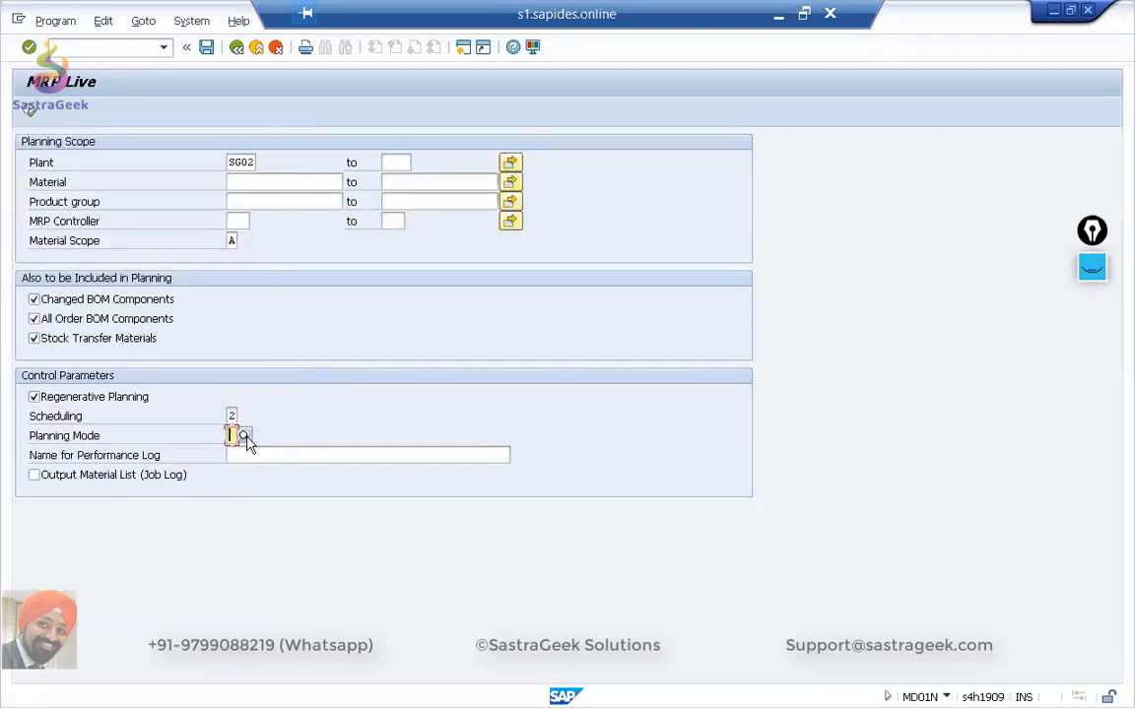
pyautogui.click(244, 436)
pyautogui.click(129, 193)
pyautogui.doubleClick(127, 210)
pyautogui.click(373, 455)
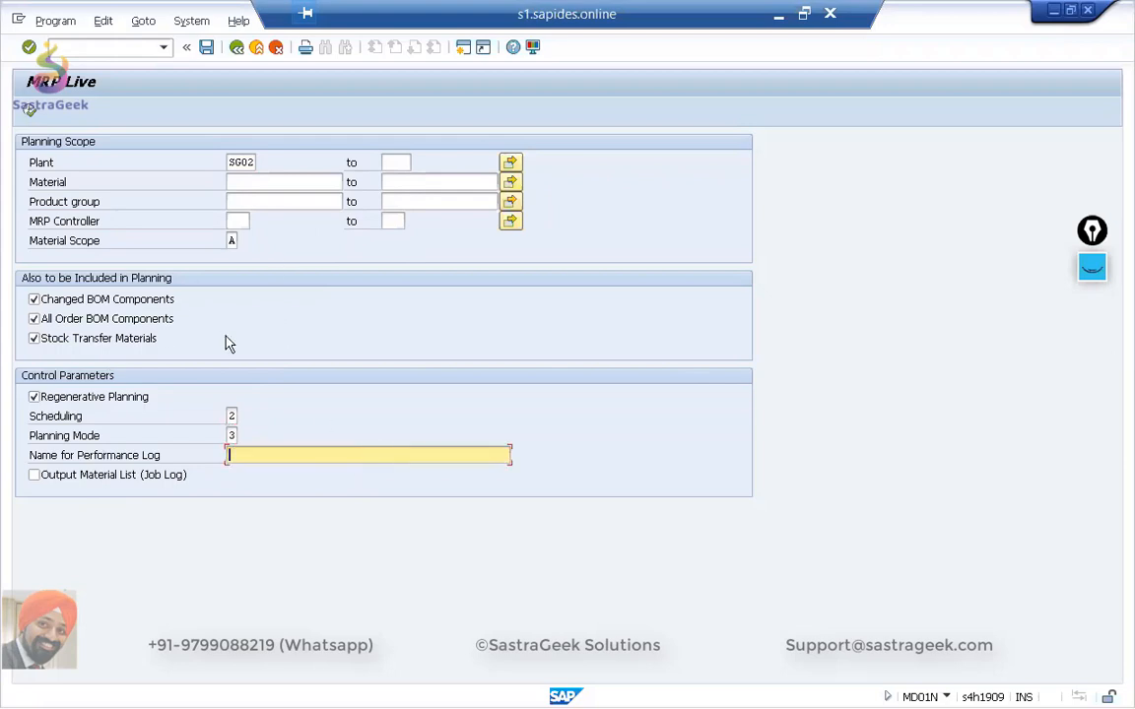
pyautogui.click(27, 110)
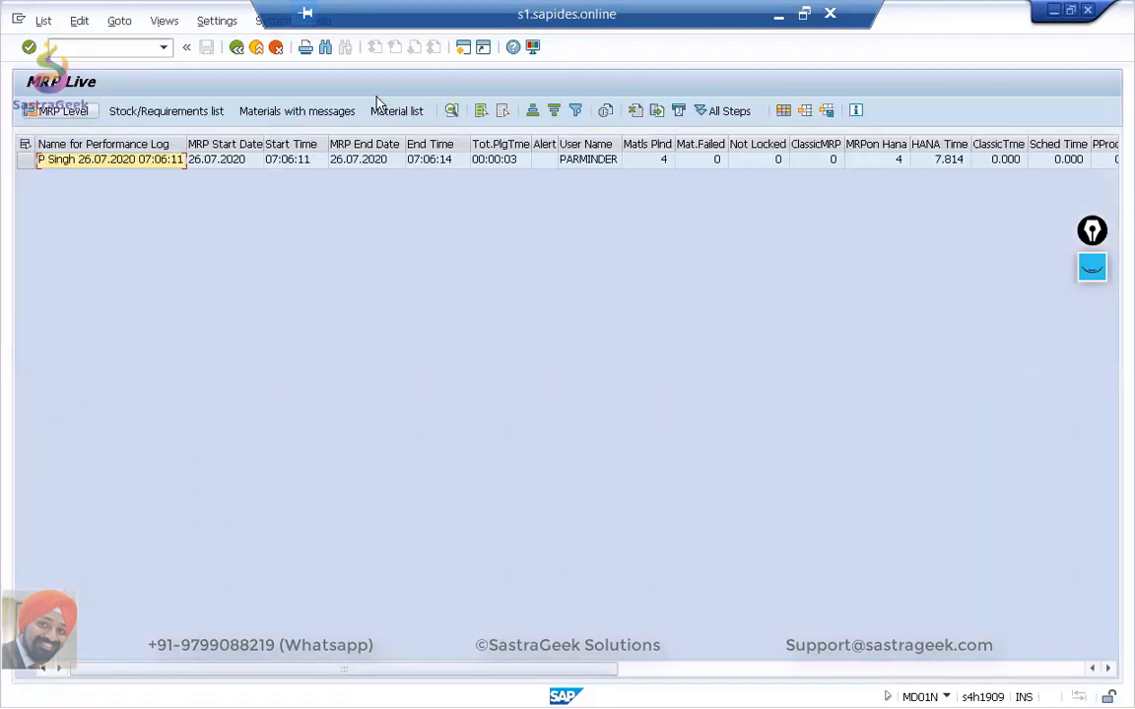
# Check the run's planned, classic MRP and MRP on HANA material counts, and open its stock/requirements material list.
pyautogui.click(653, 164)
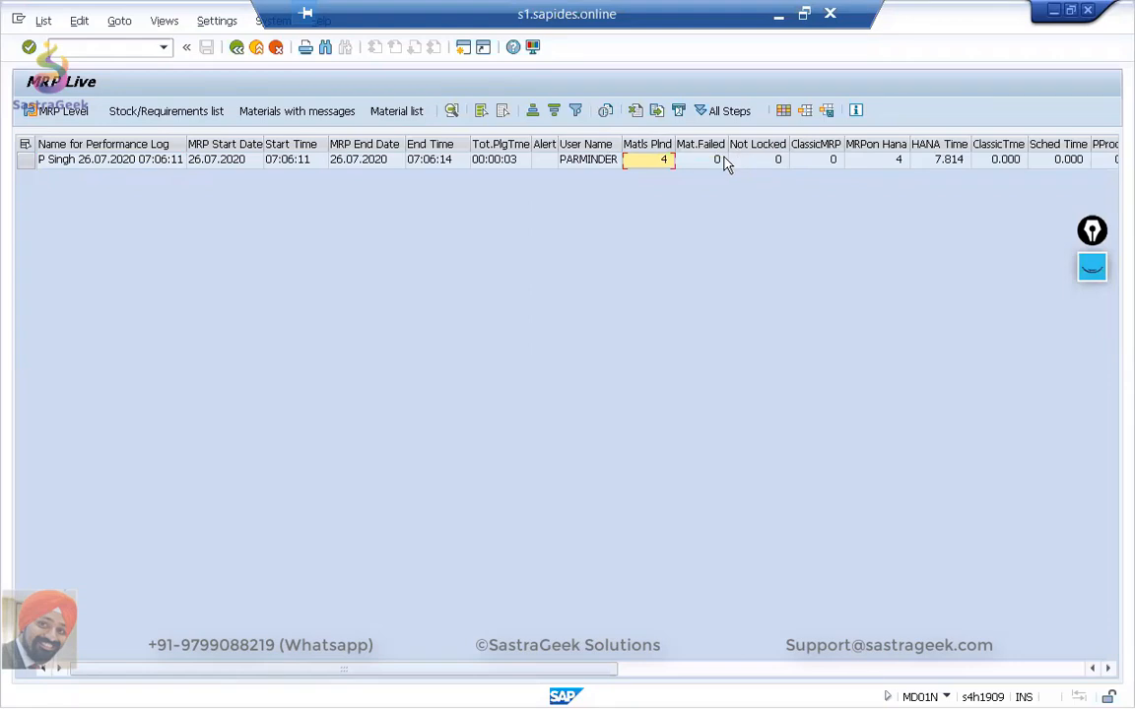
pyautogui.click(876, 160)
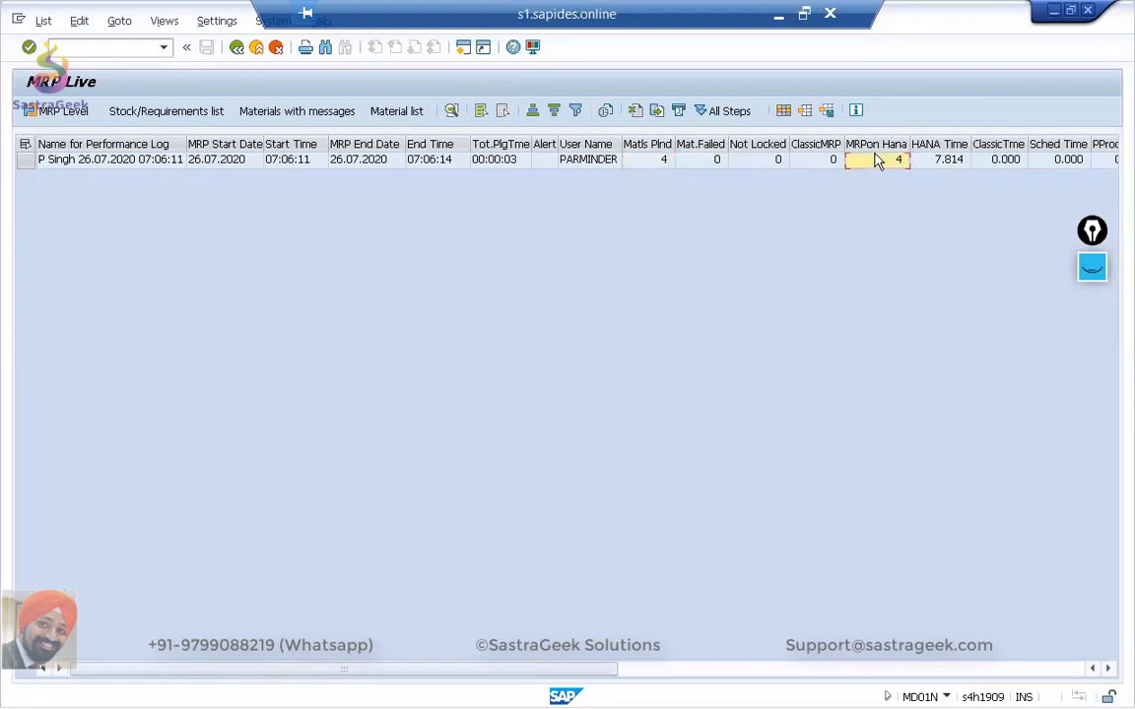
pyautogui.click(804, 164)
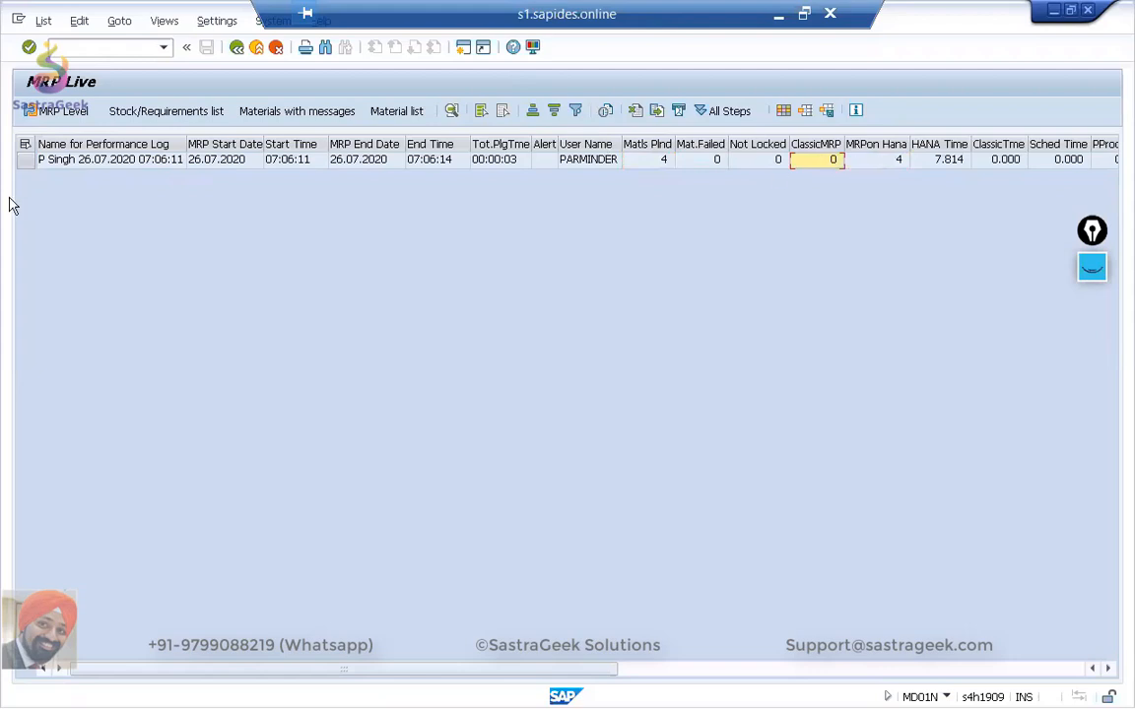
pyautogui.click(25, 158)
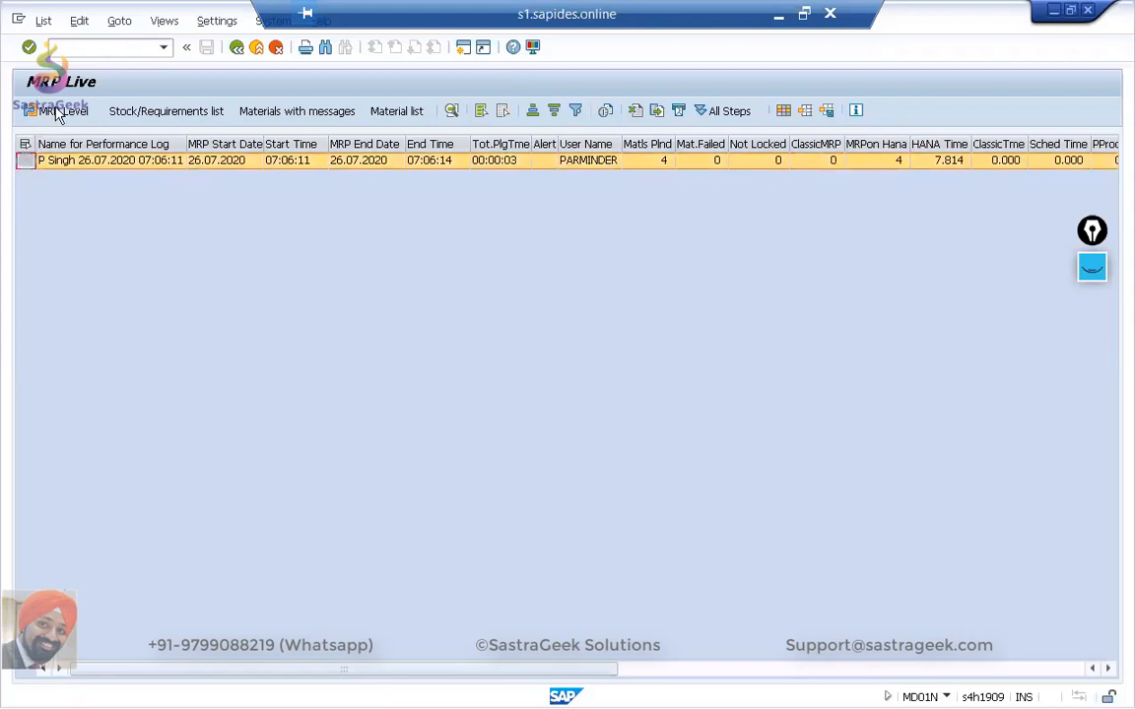
pyautogui.click(183, 111)
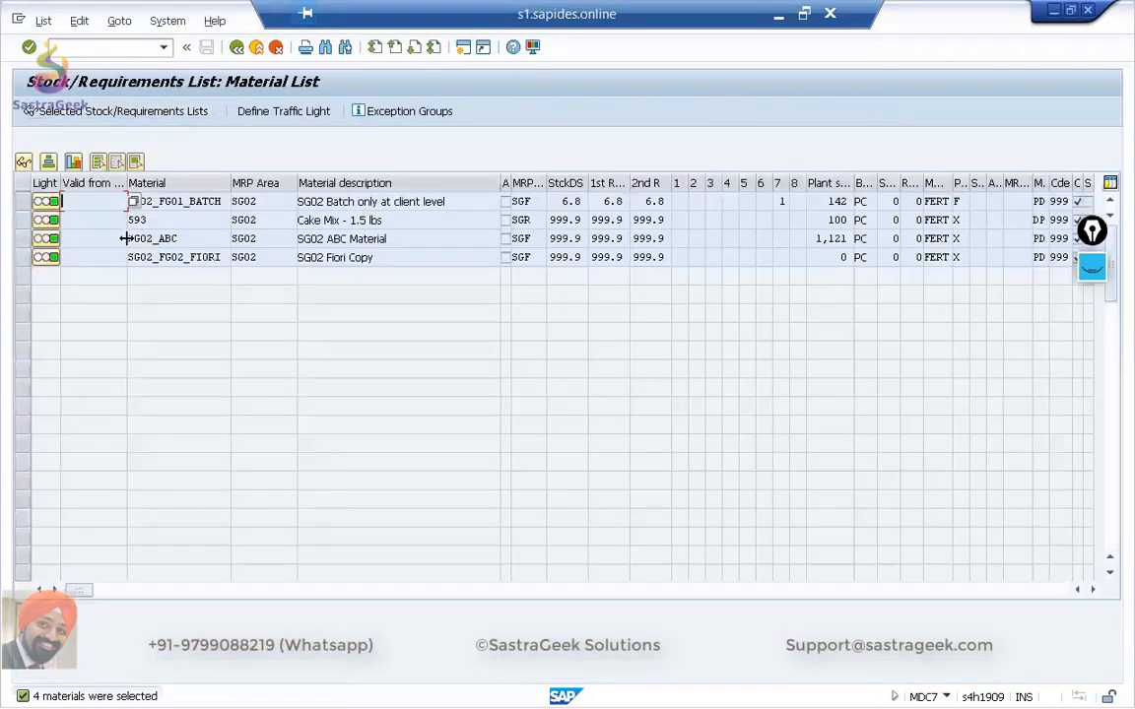
# Open the stock/requirements list of material SG02_FG01_BATCH from the material list.
pyautogui.click(149, 222)
pyautogui.click(22, 201)
pyautogui.click(155, 113)
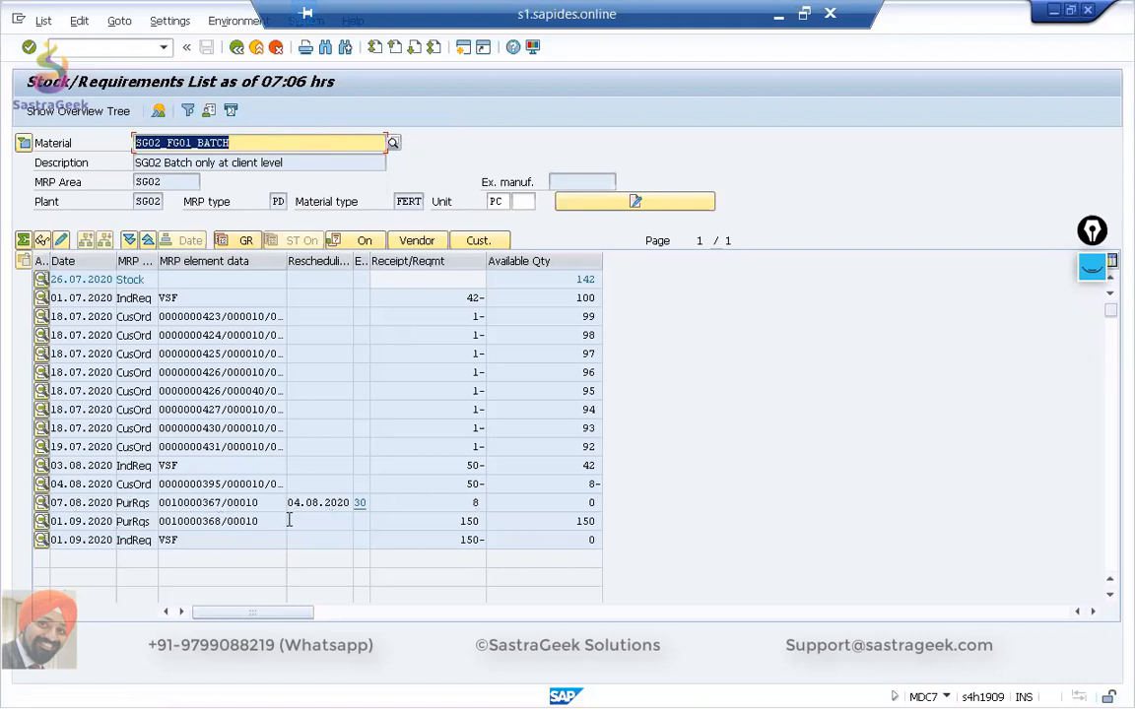
# Check the receipt quantities of the two purchase requisitions and widen the exception message column slightly.
pyautogui.click(474, 502)
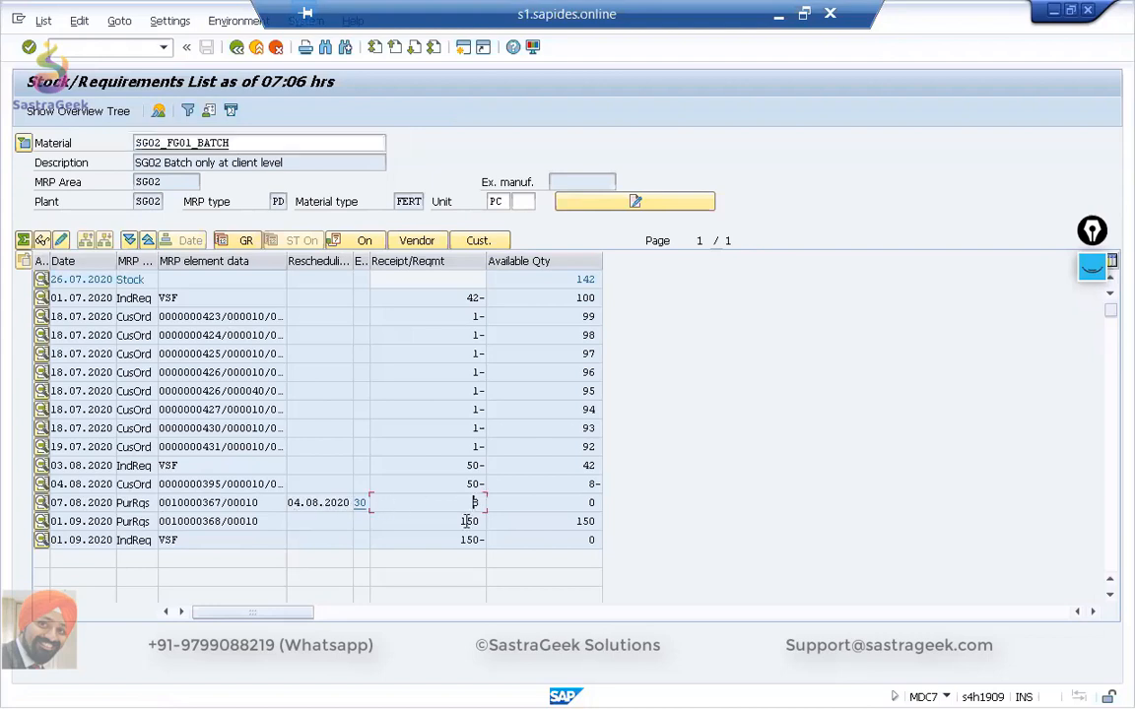
pyautogui.click(463, 521)
pyautogui.moveTo(370, 261); pyautogui.dragTo(382, 261)
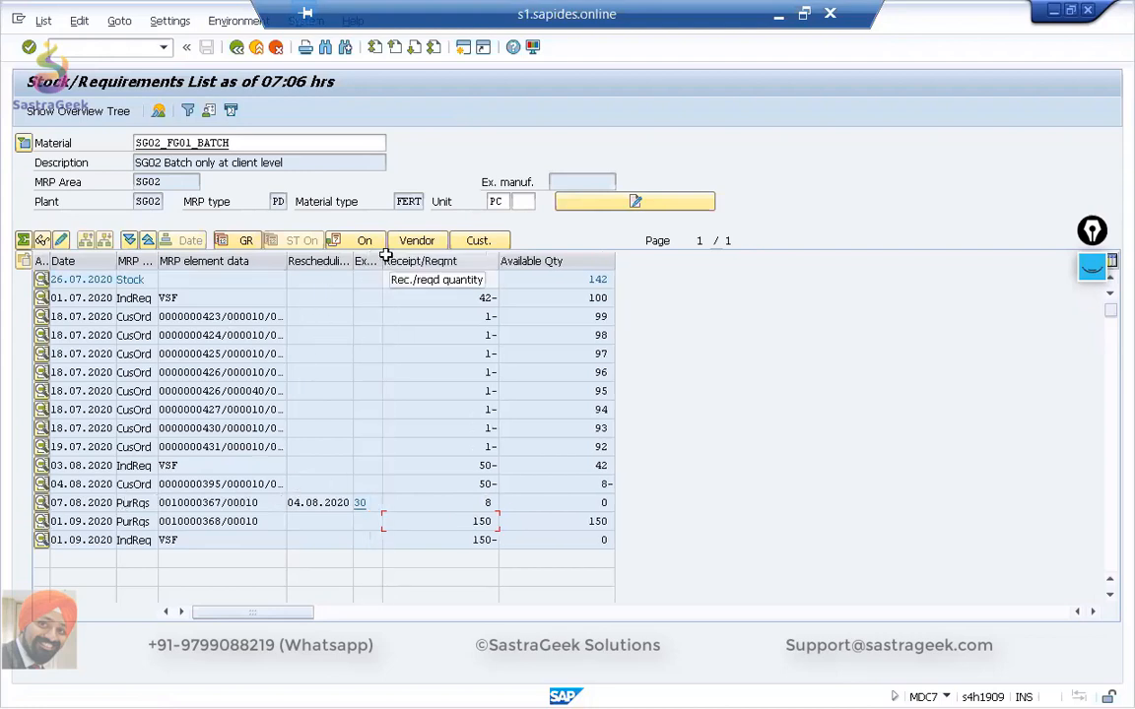
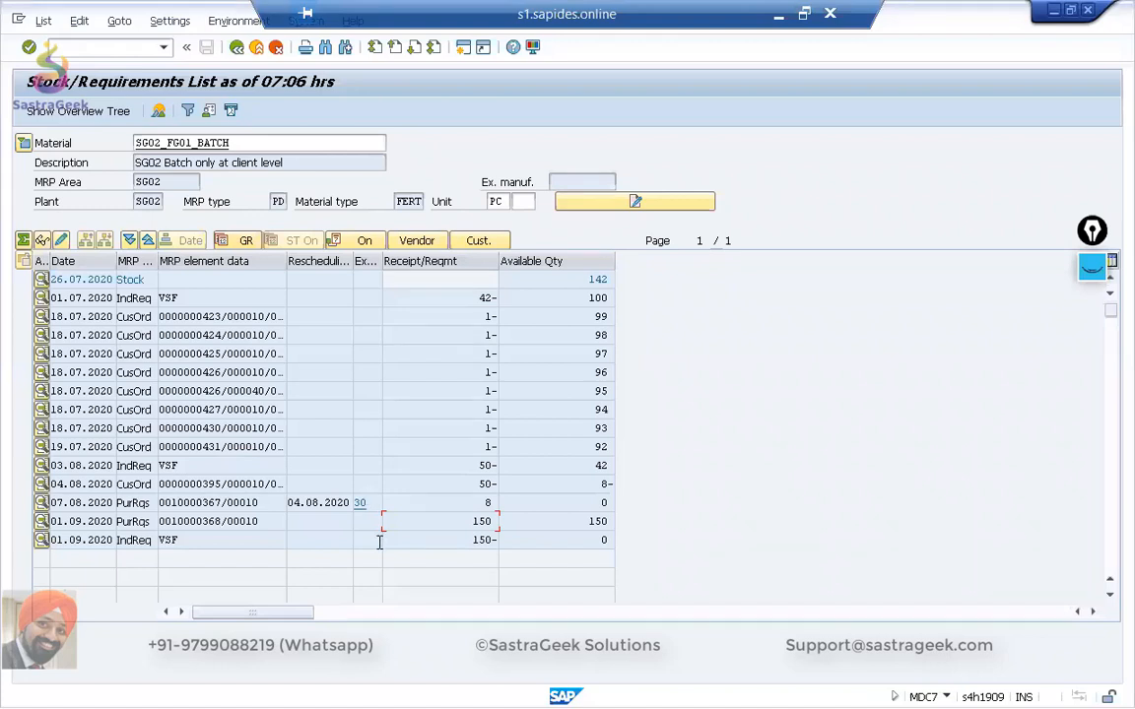
# Switch to the Chrome browser and open the SAP Fiori launchpad home page in a new tab.
pyautogui.hotkey('alt', 'Tab')
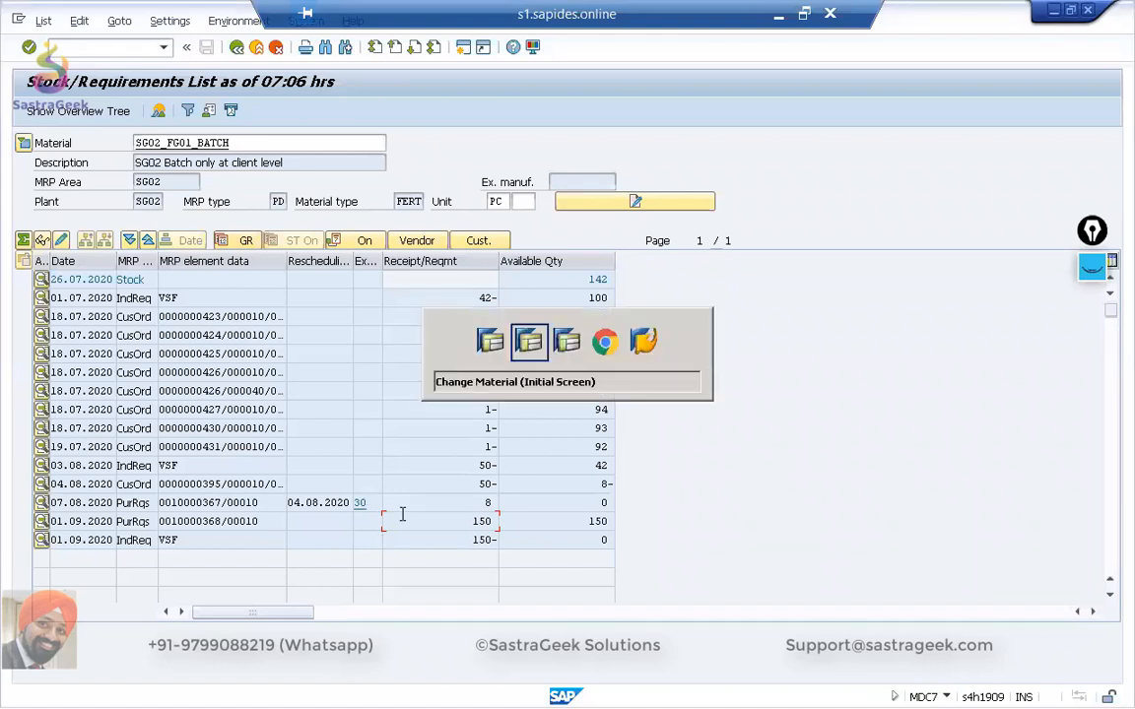
pyautogui.hotkey('alt', 'Tab')
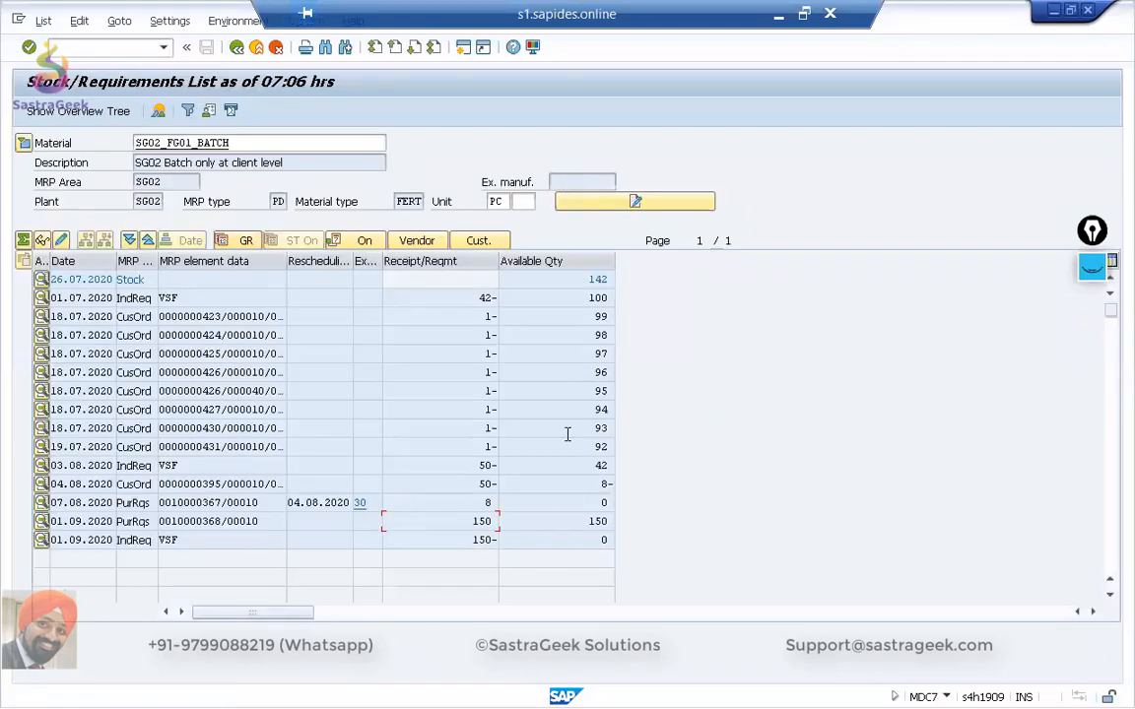
pyautogui.hotkey('alt', 'Tab')
pyautogui.hotkey('alt', 'Tab')
pyautogui.hotkey('alt', 'Tab')
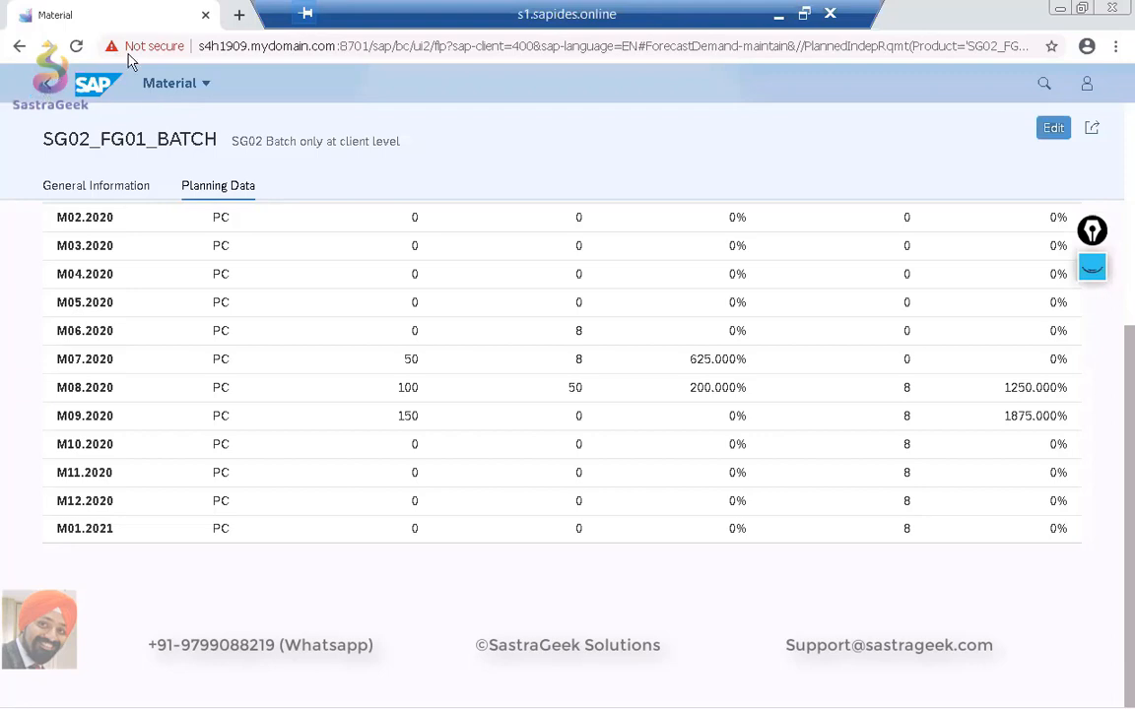
pyautogui.rightClick(99, 85)
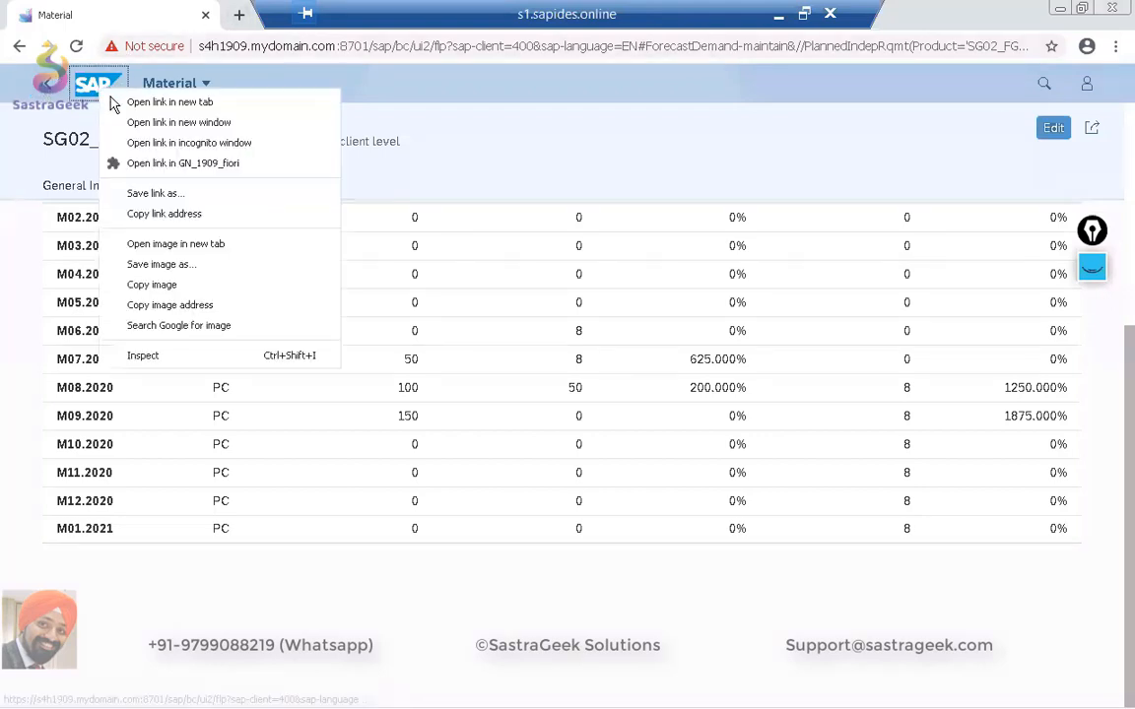
pyautogui.click(116, 102)
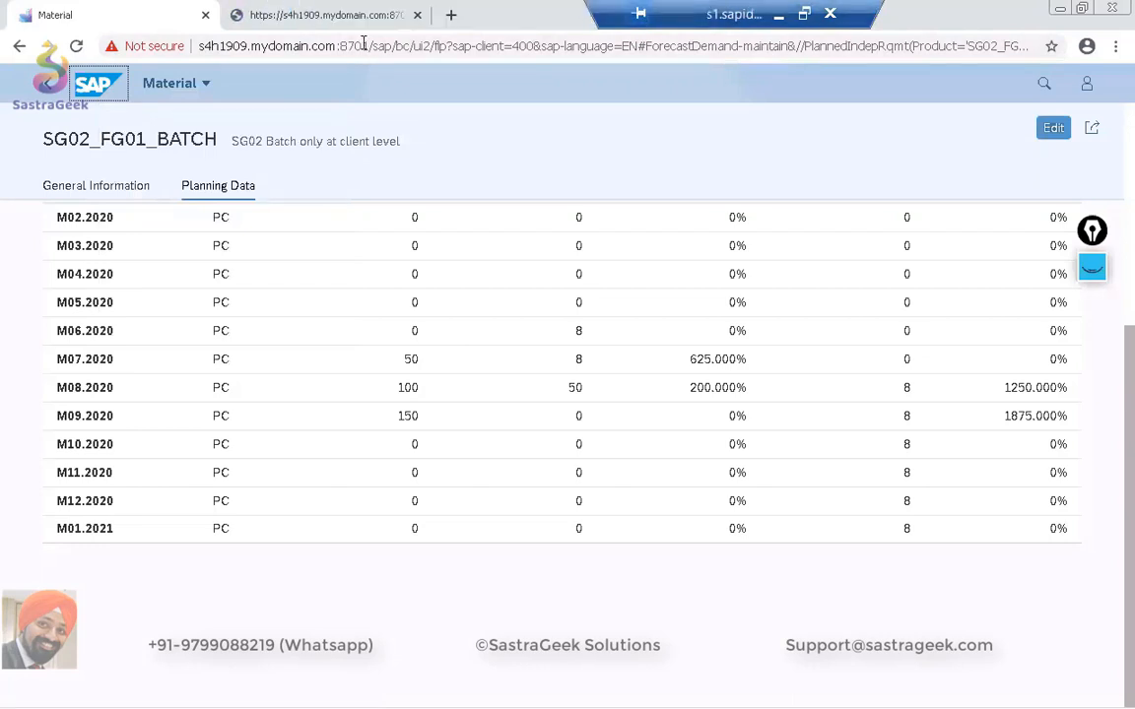
pyautogui.click(299, 14)
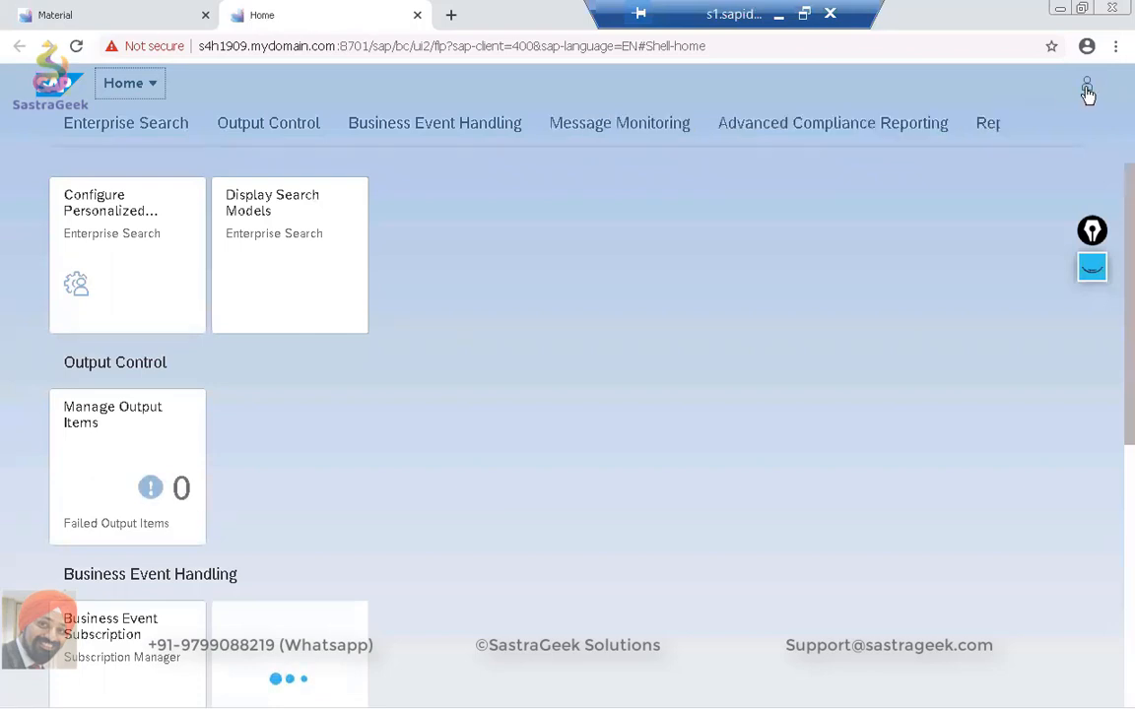
# Go to the Production Planning and Execution group on the launchpad home page.
pyautogui.scroll(-3, 721, 282)
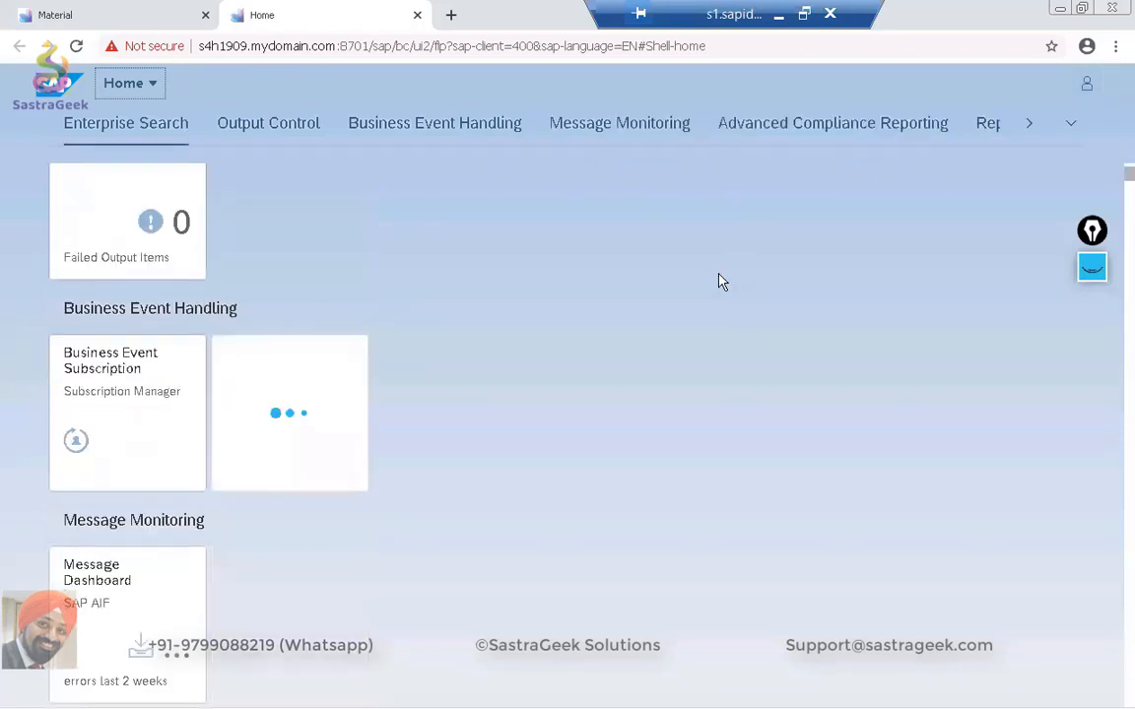
pyautogui.scroll(3, 718, 281)
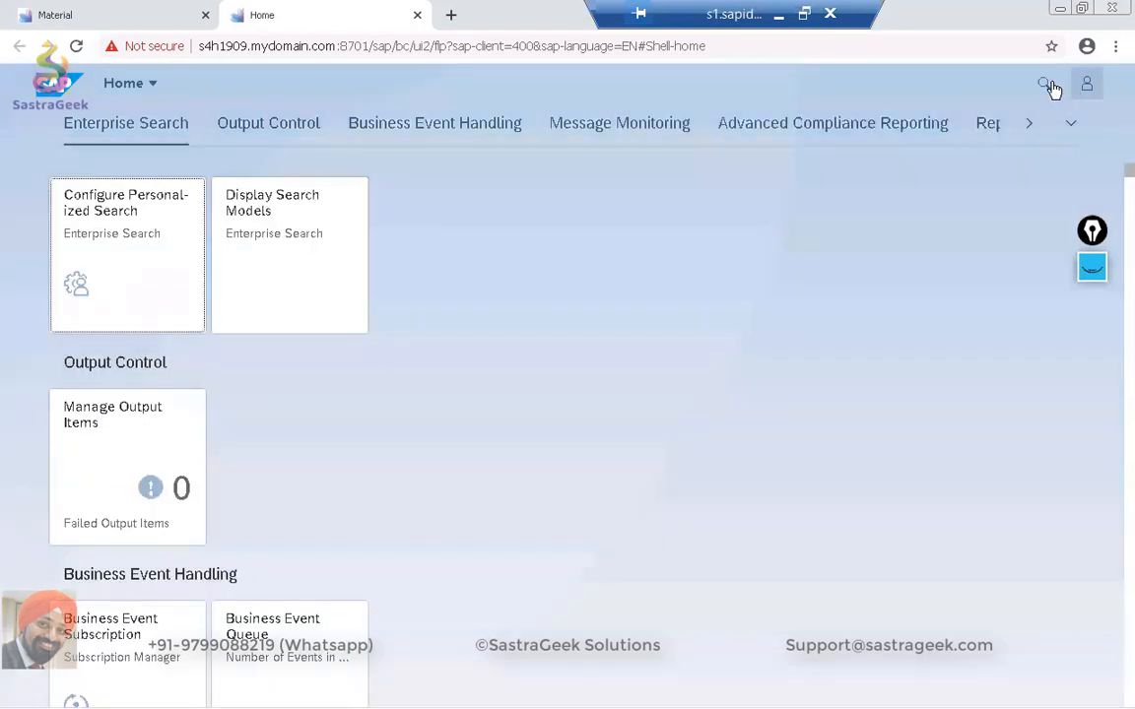
pyautogui.click(1046, 86)
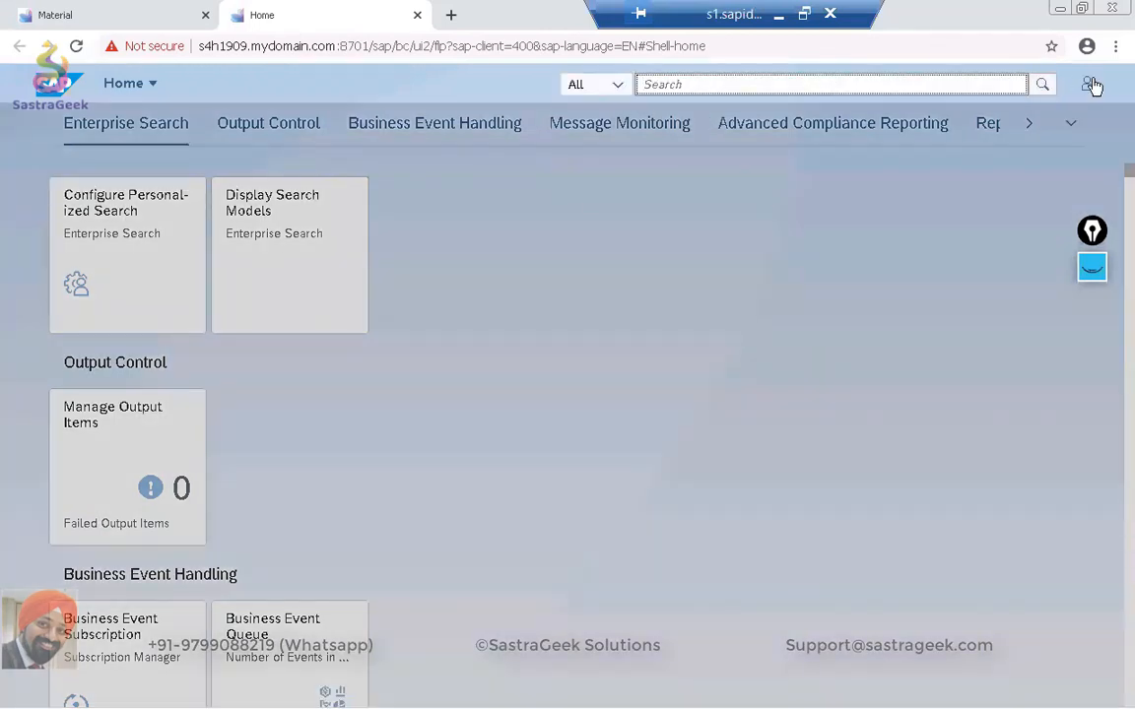
pyautogui.click(1070, 123)
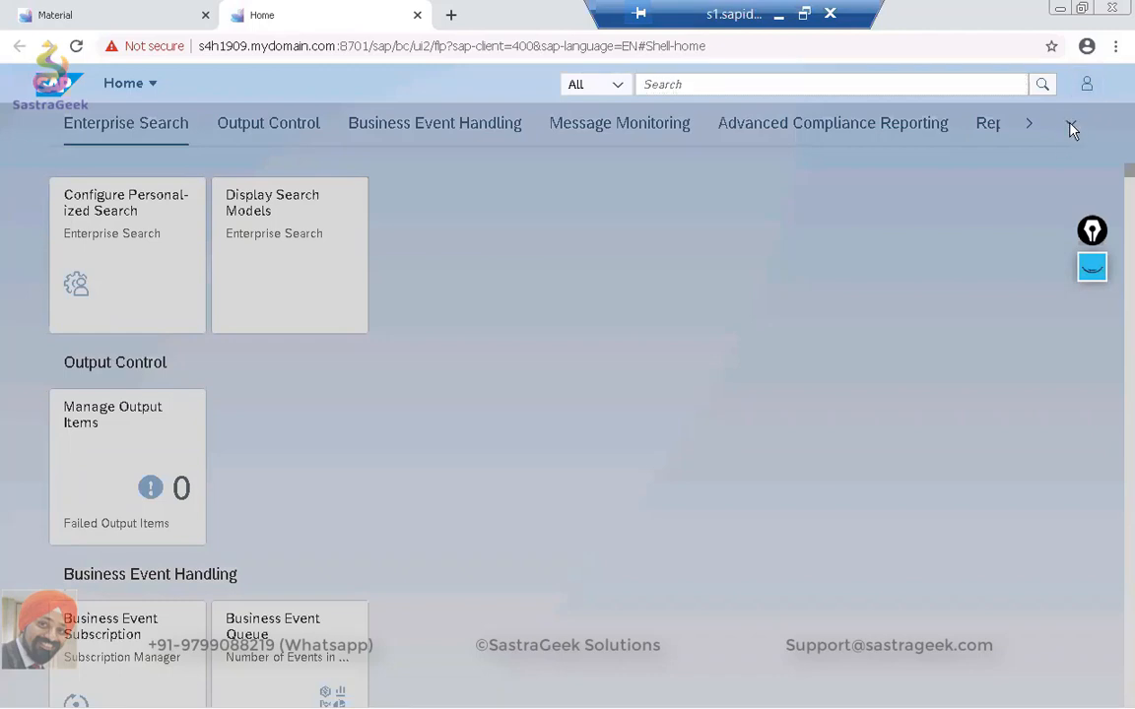
pyautogui.click(1071, 125)
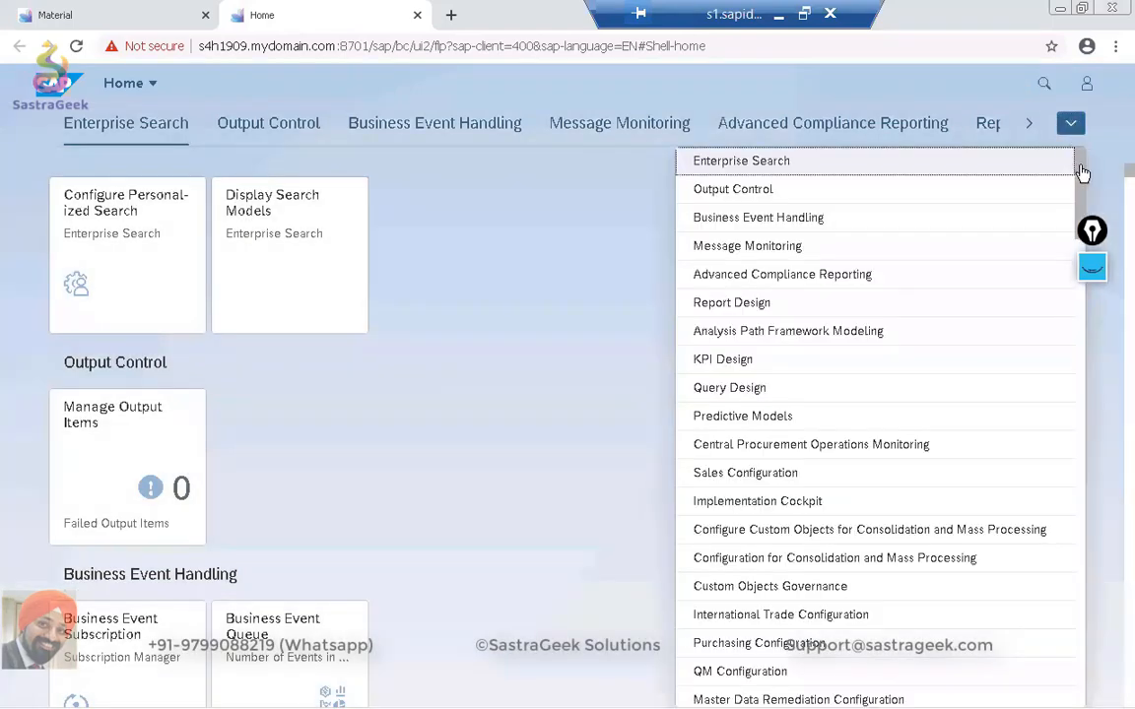
pyautogui.moveTo(1081, 182); pyautogui.dragTo(1099, 493)
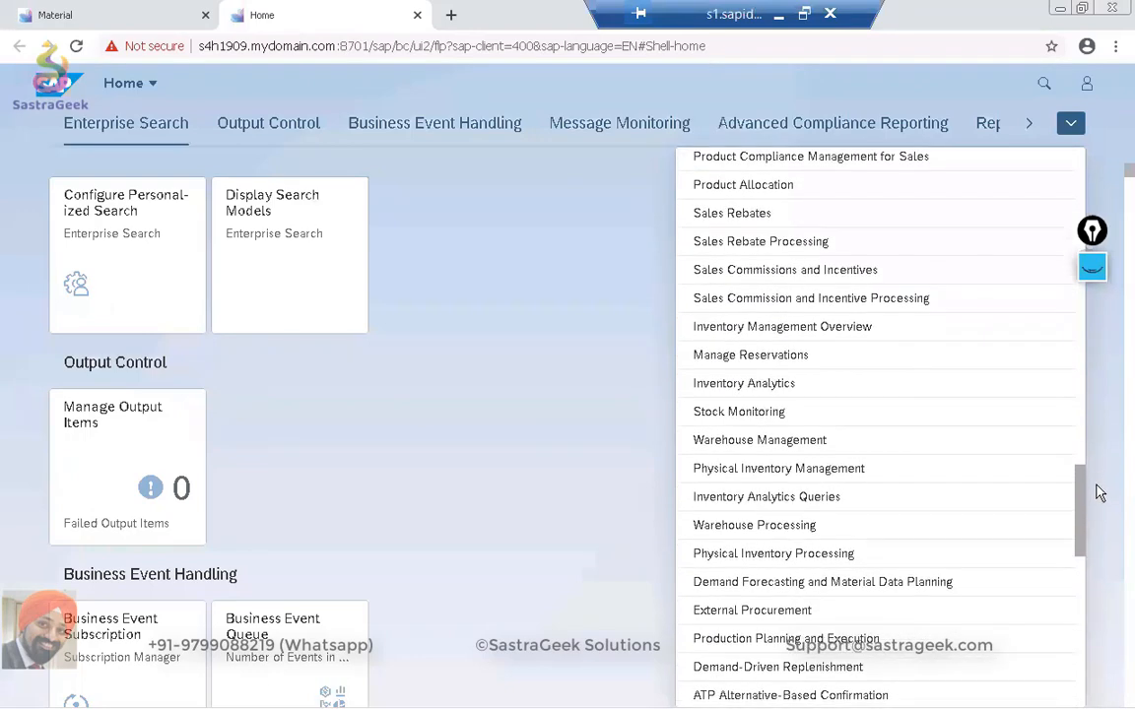
pyautogui.click(848, 642)
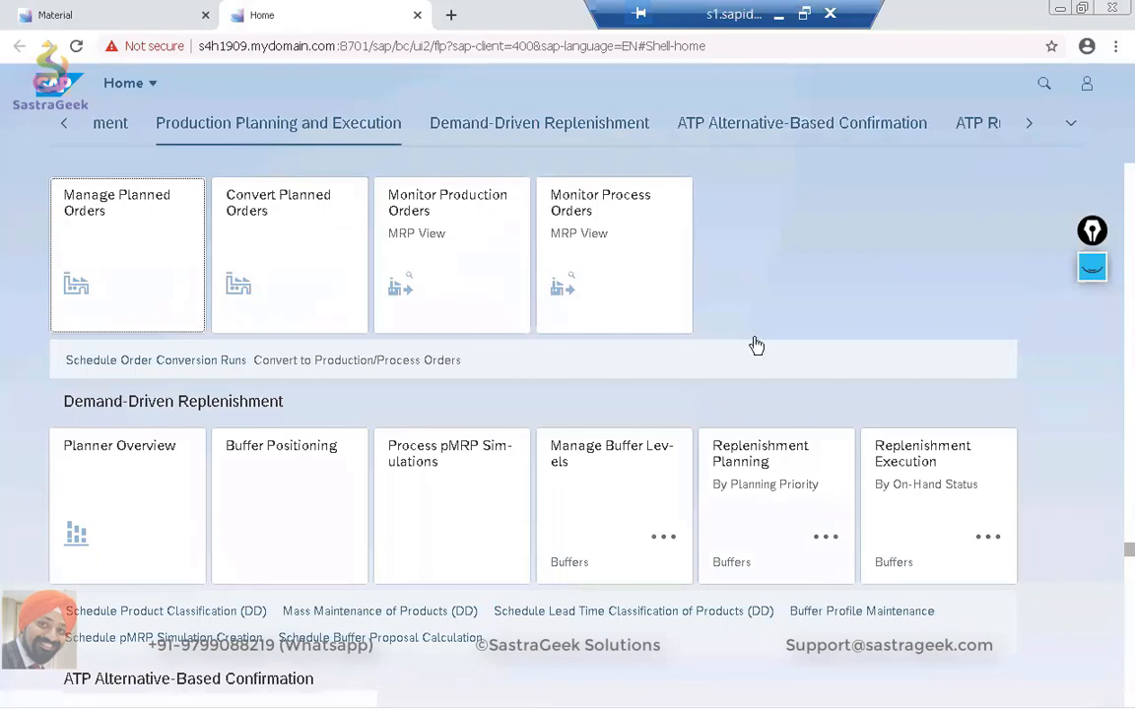
# Open the Check Material Coverage app from the Demand Forecasting and Material Data Planning group.
pyautogui.scroll(2, 749, 317)
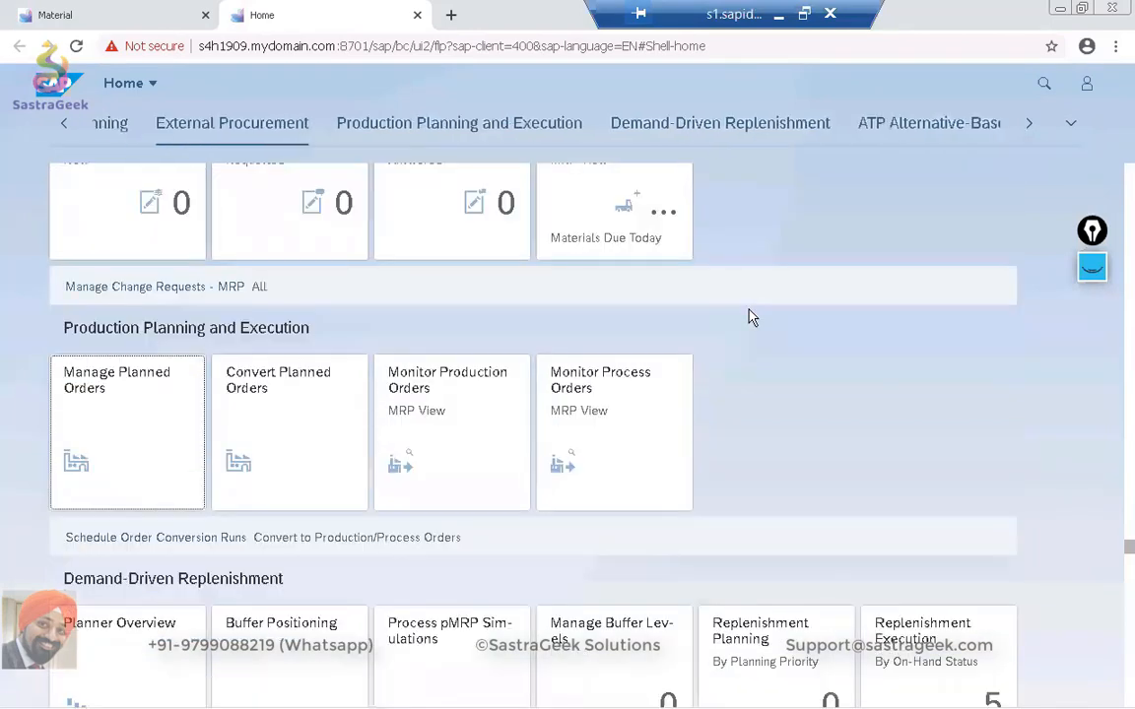
pyautogui.scroll(5, 749, 317)
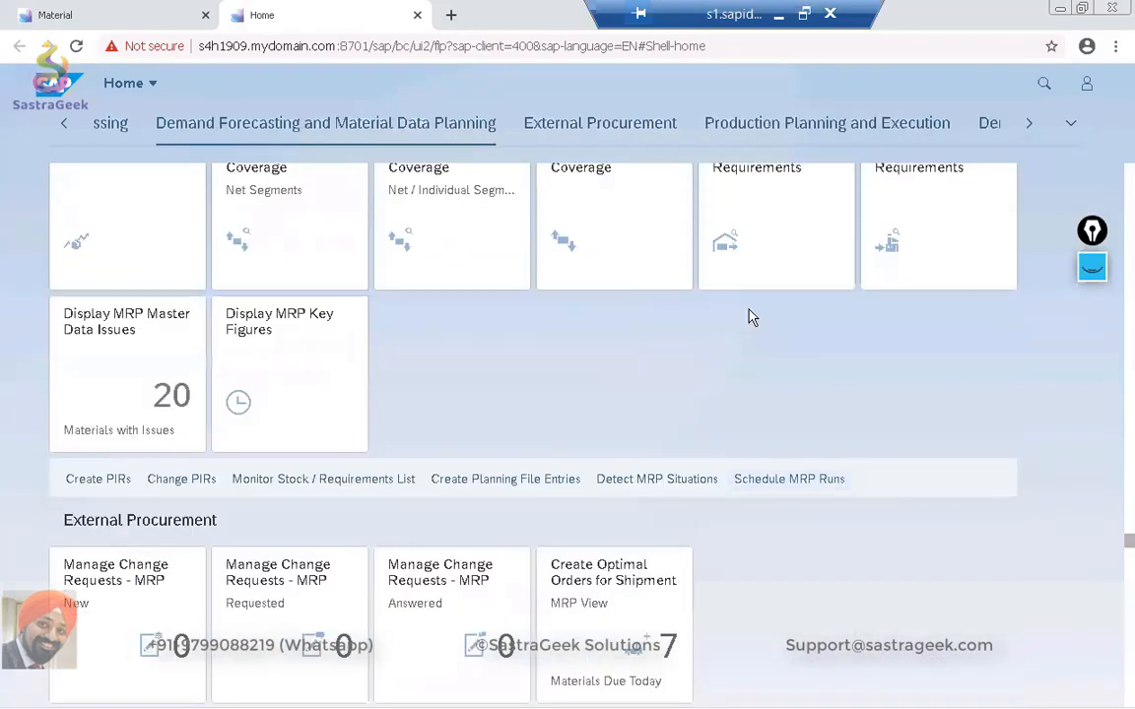
pyautogui.scroll(2, 749, 317)
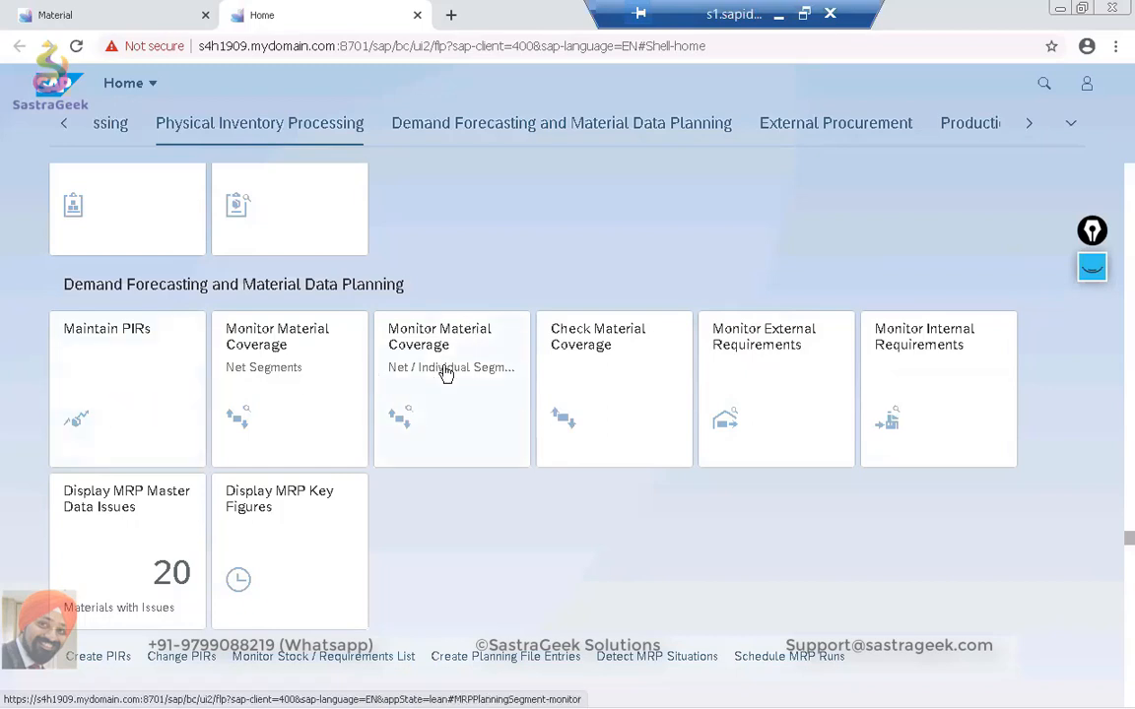
pyautogui.click(619, 377)
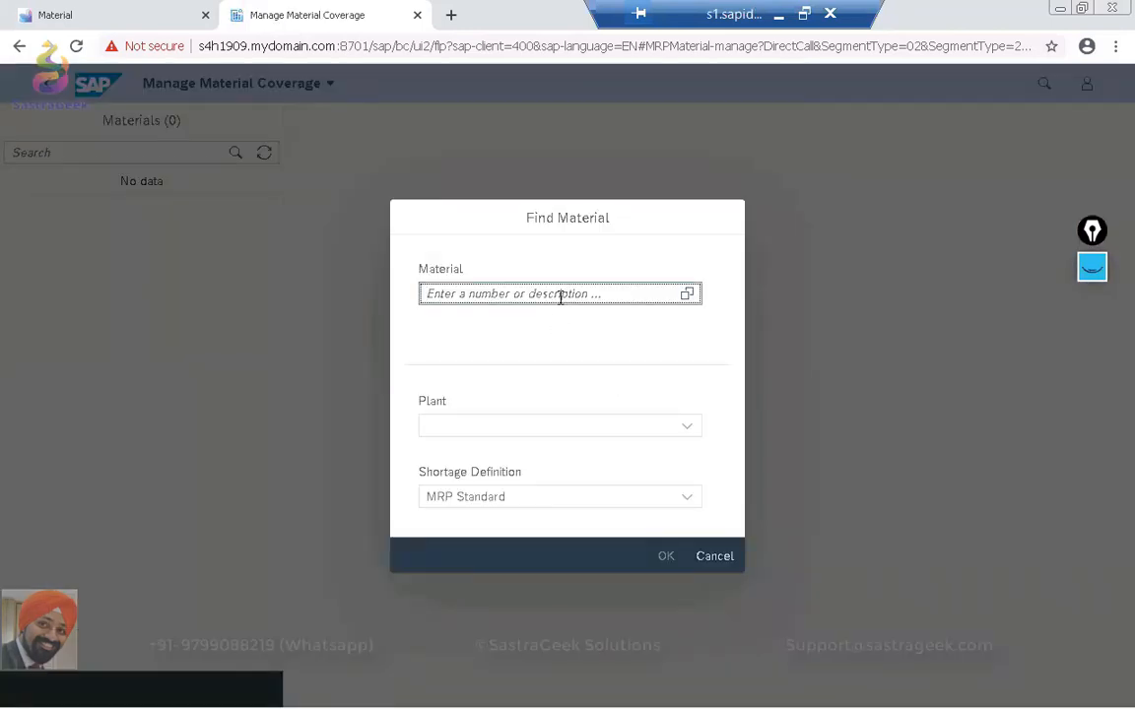
# Find material SG02_FG01_BATCH in plant SG02 with the MRP Standard shortage definition and load its material details.
pyautogui.write('sg02')
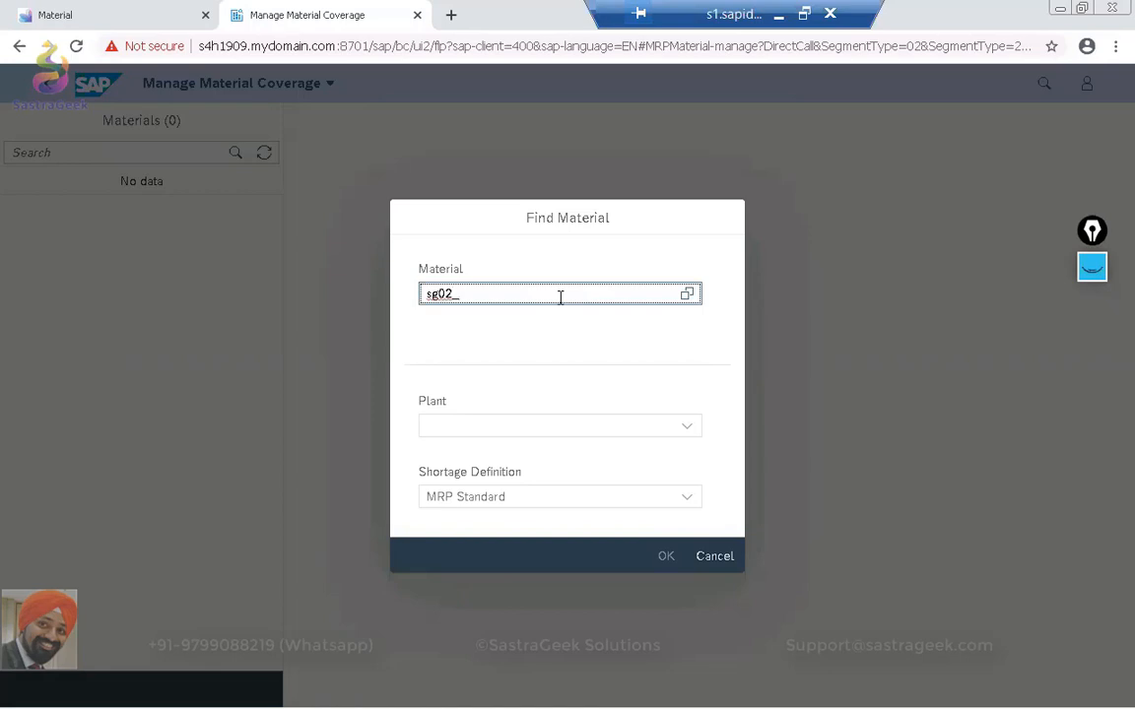
pyautogui.write('_fg01_batch')
pyautogui.press('Return')
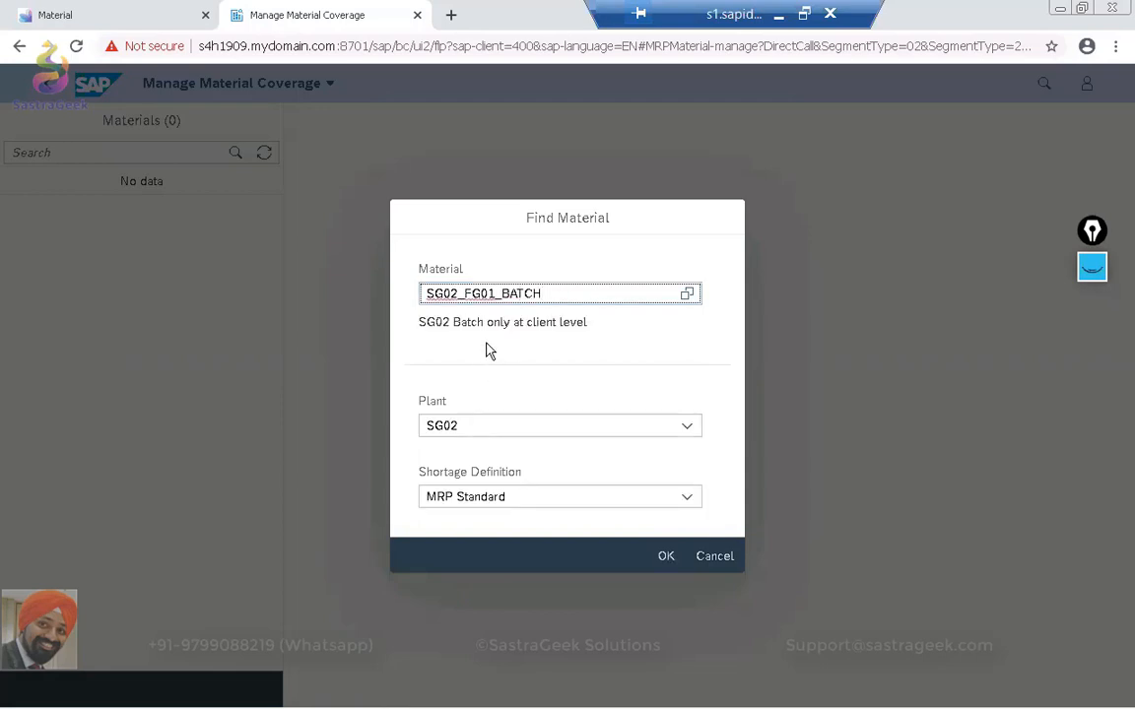
pyautogui.click(663, 557)
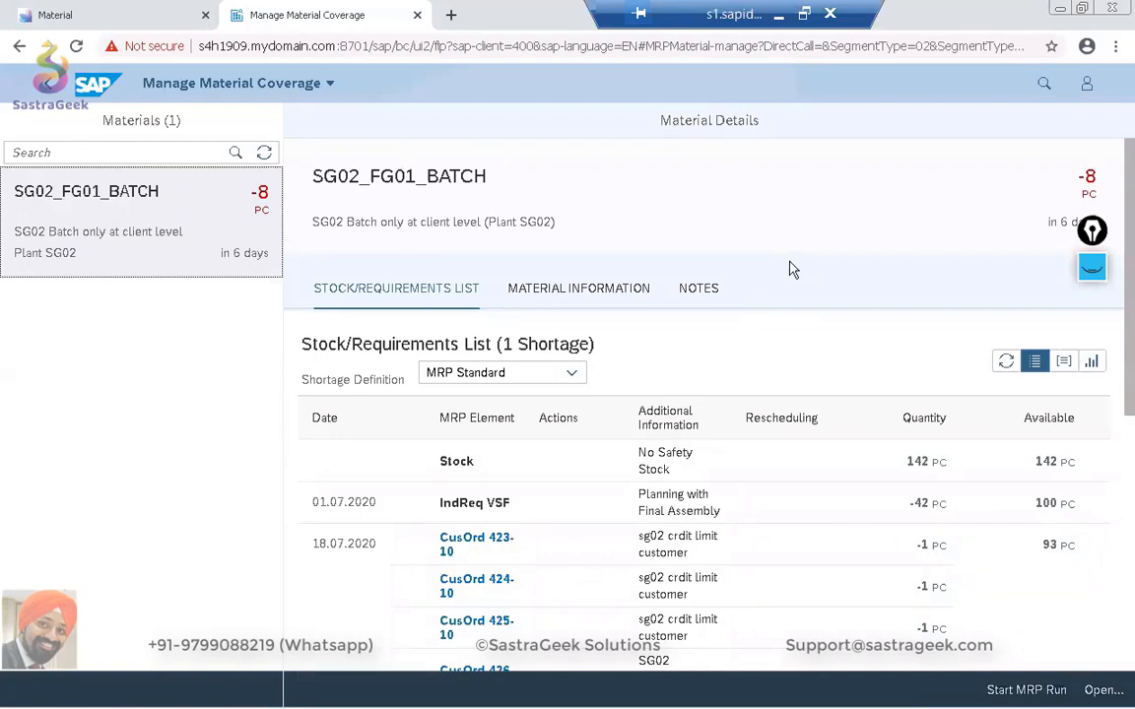
# Examine the stock, customer orders, independent requirements and purchase requisitions in the stock/requirements list of SG02_FG01_BATCH.
pyautogui.scroll(-5, 793, 269)
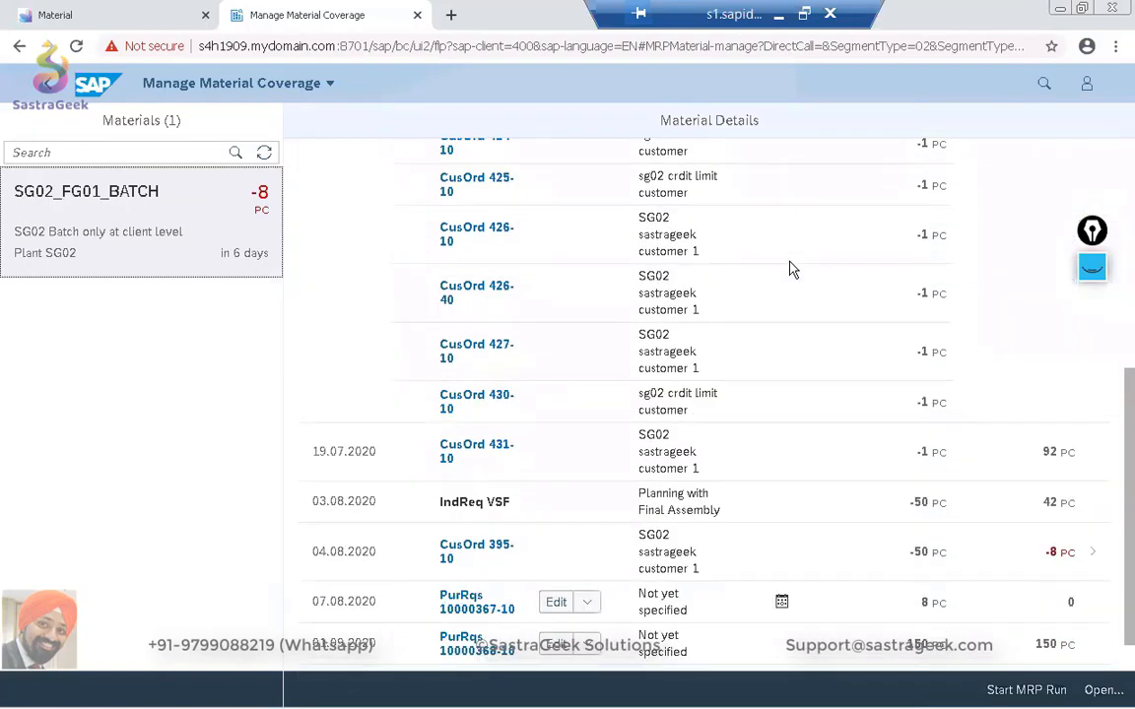
pyautogui.scroll(-1, 793, 269)
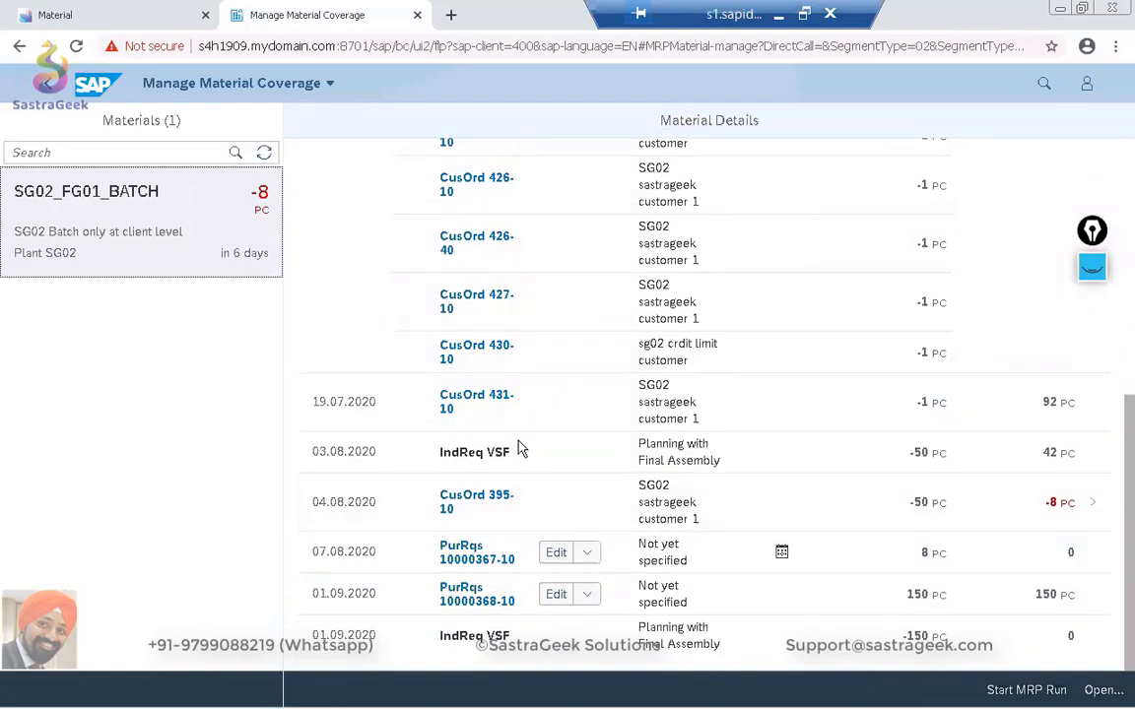
pyautogui.scroll(5, 520, 447)
pyautogui.scroll(3, 520, 447)
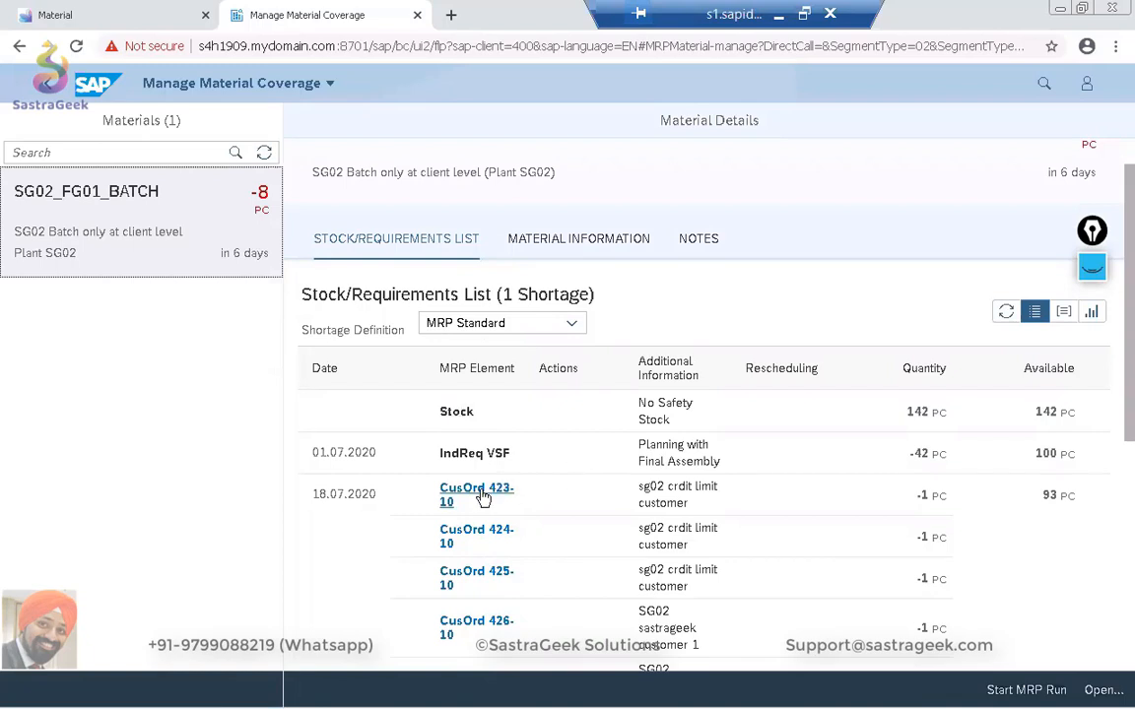
pyautogui.scroll(-1, 483, 547)
pyautogui.scroll(-1, 483, 547)
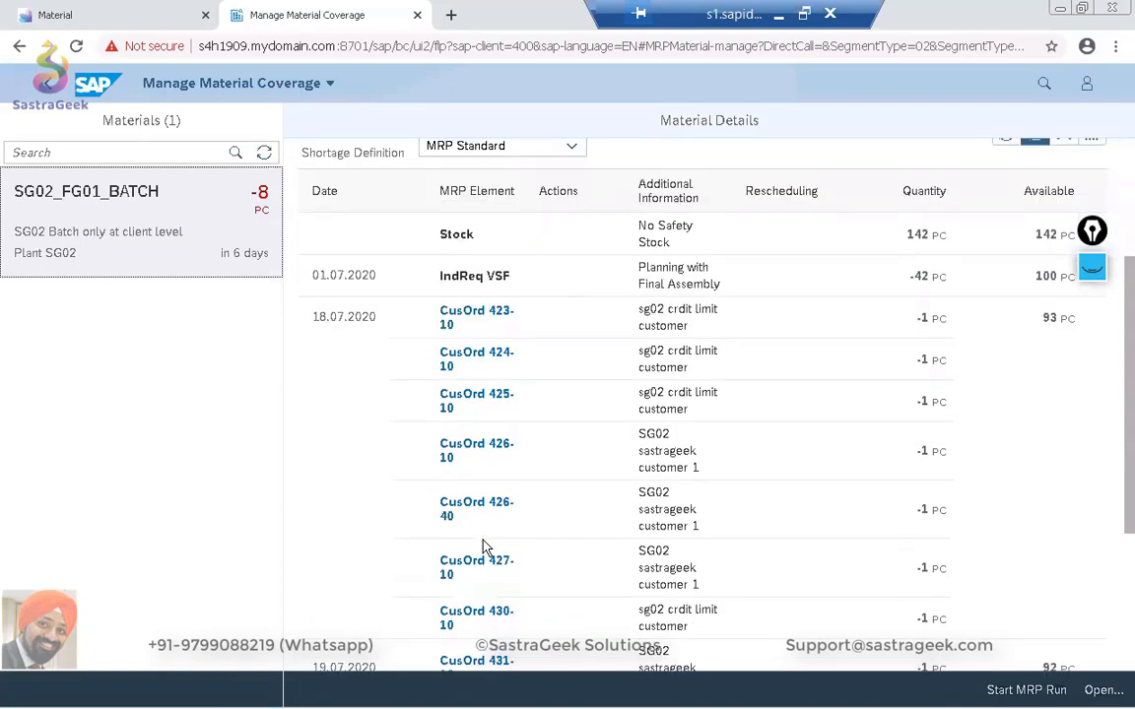
pyautogui.scroll(3, 483, 547)
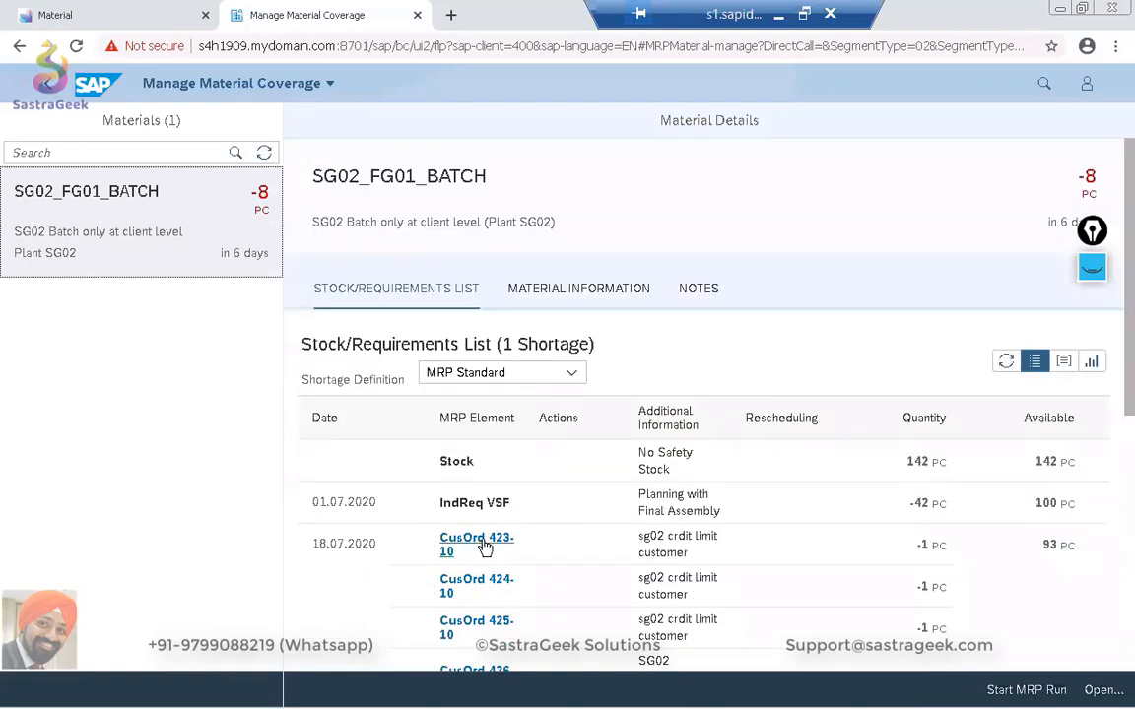
# Show the stock/requirements list with same-day MRP elements grouped and review its entries.
pyautogui.scroll(-1, 483, 546)
pyautogui.click(1063, 274)
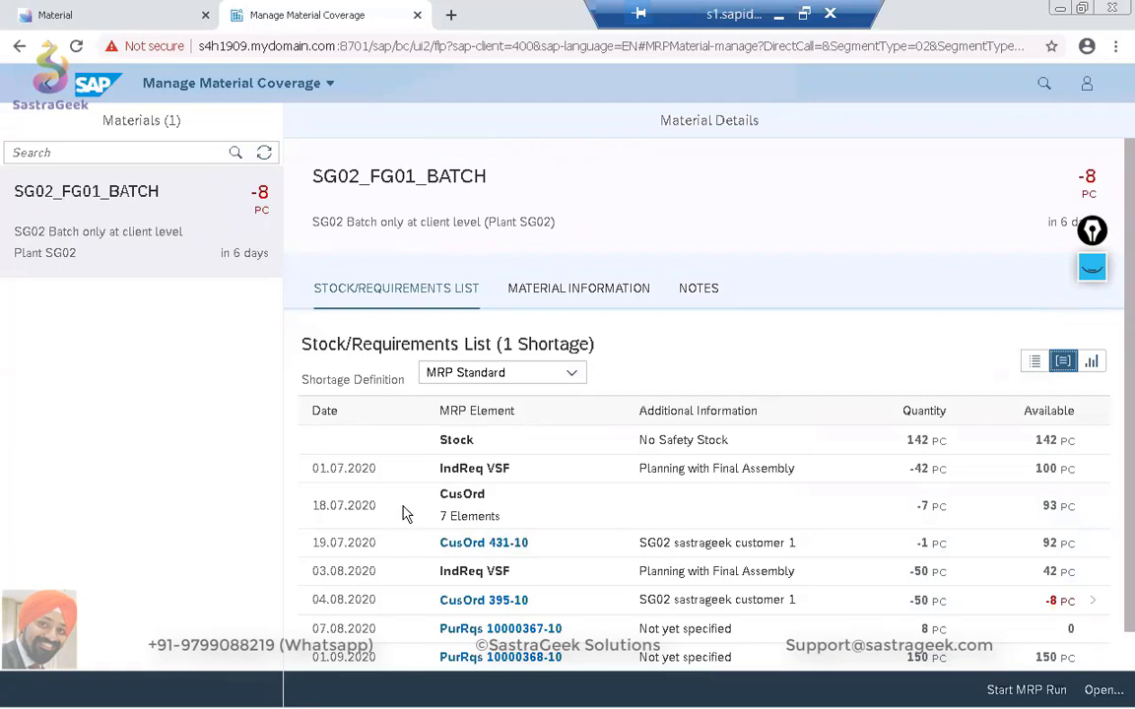
pyautogui.scroll(-1, 403, 513)
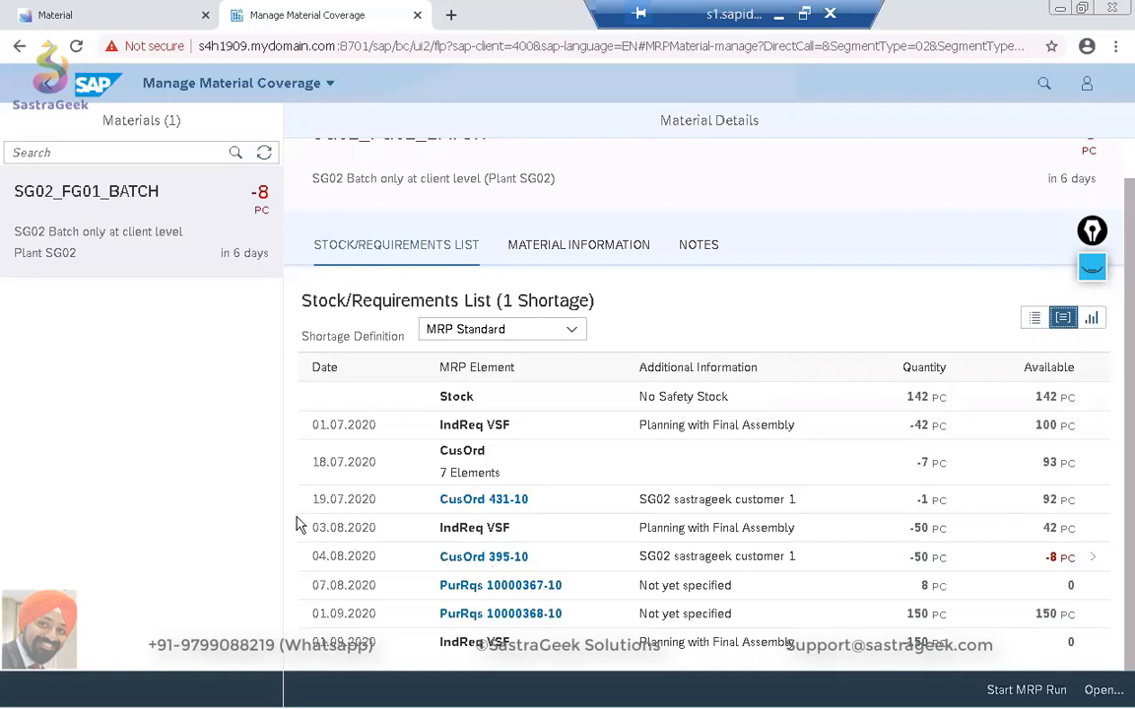
# Return to the detailed stock/requirements list to review its quantities and purchase requisitions, and display the list as a chart.
pyautogui.click(1034, 318)
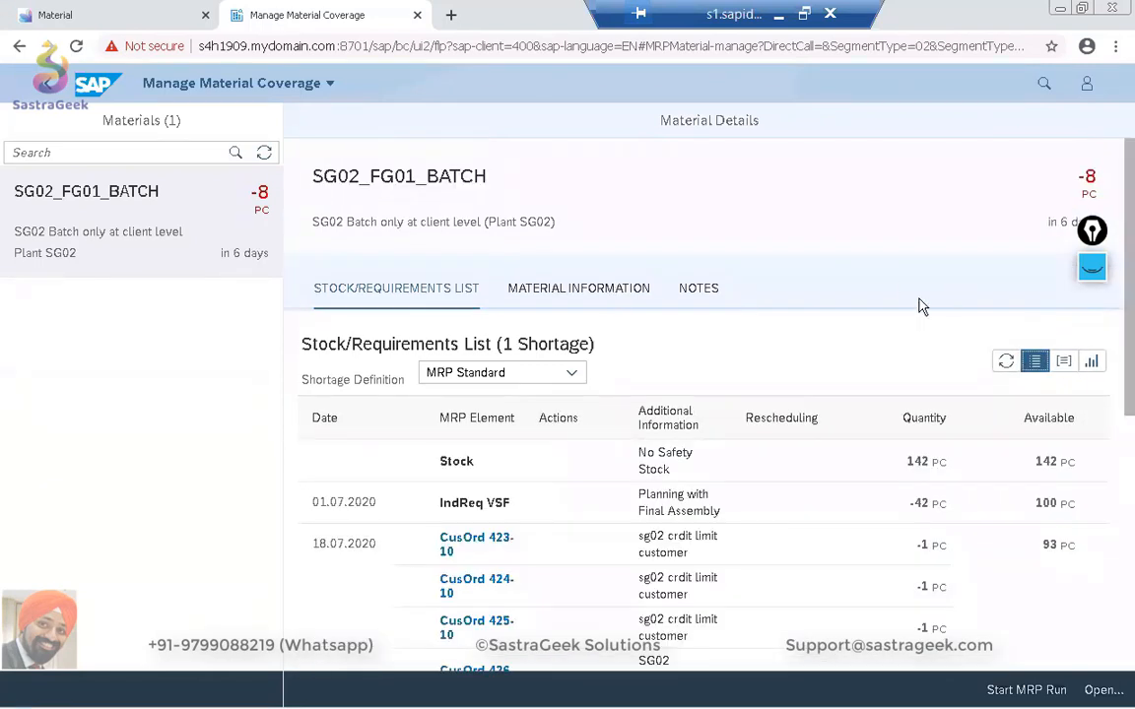
pyautogui.scroll(-3, 856, 316)
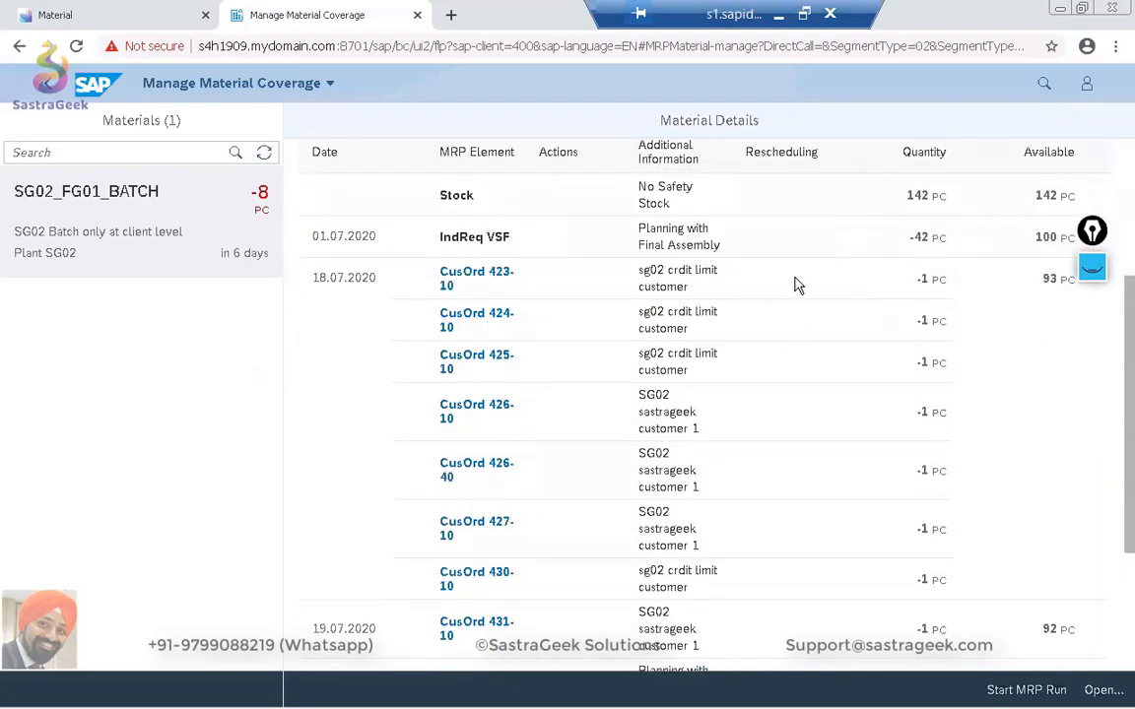
pyautogui.scroll(3, 797, 285)
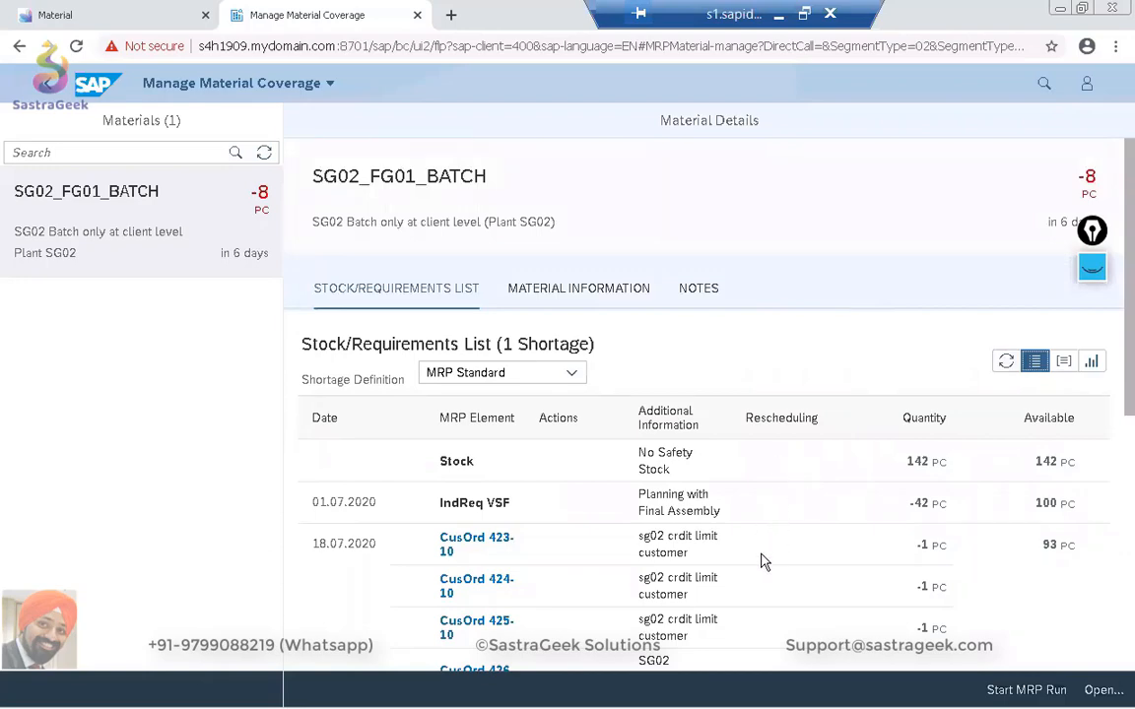
pyautogui.scroll(-2, 763, 560)
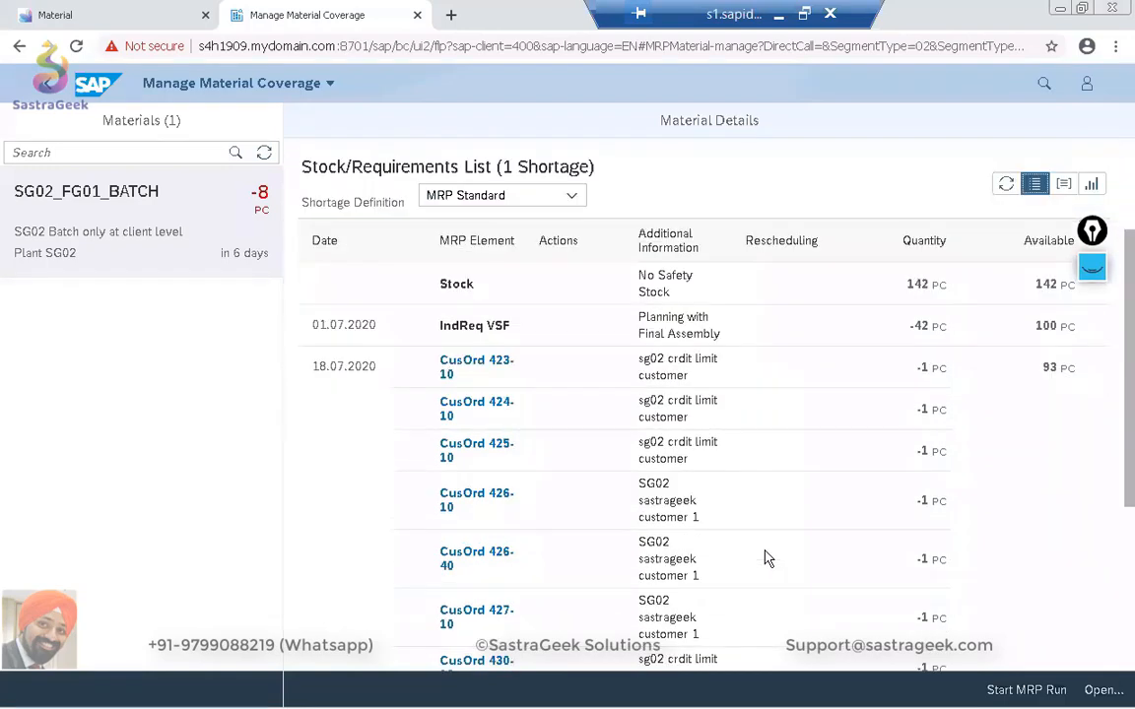
pyautogui.scroll(-3, 766, 558)
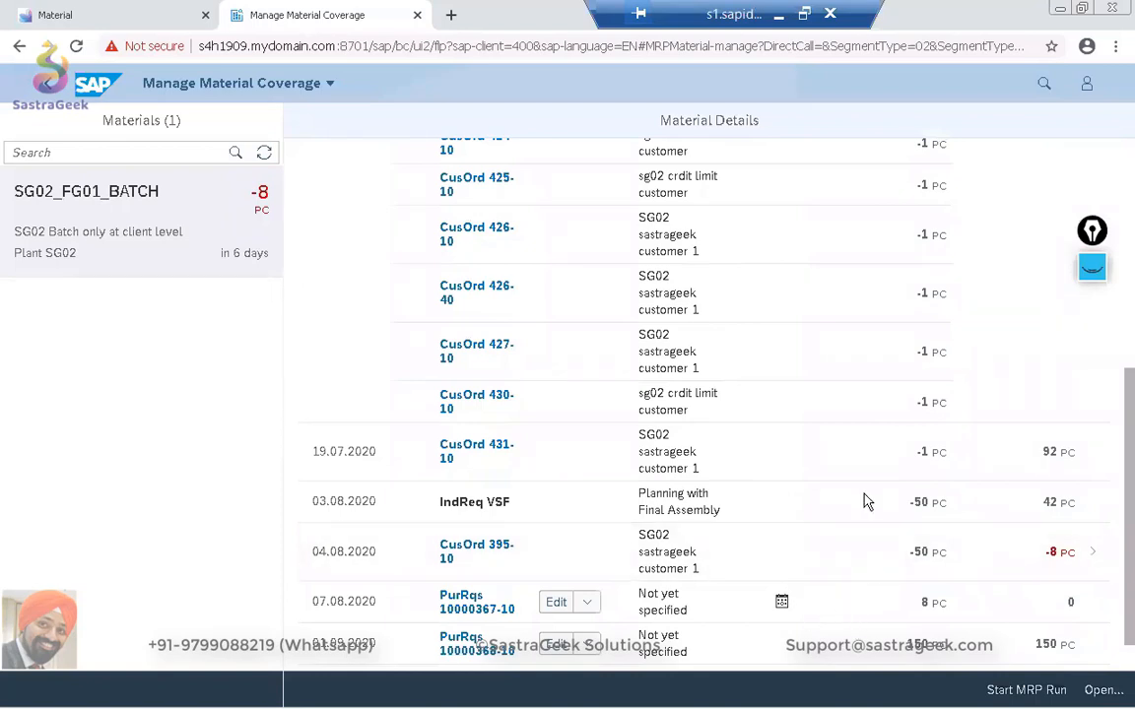
pyautogui.scroll(-1, 868, 594)
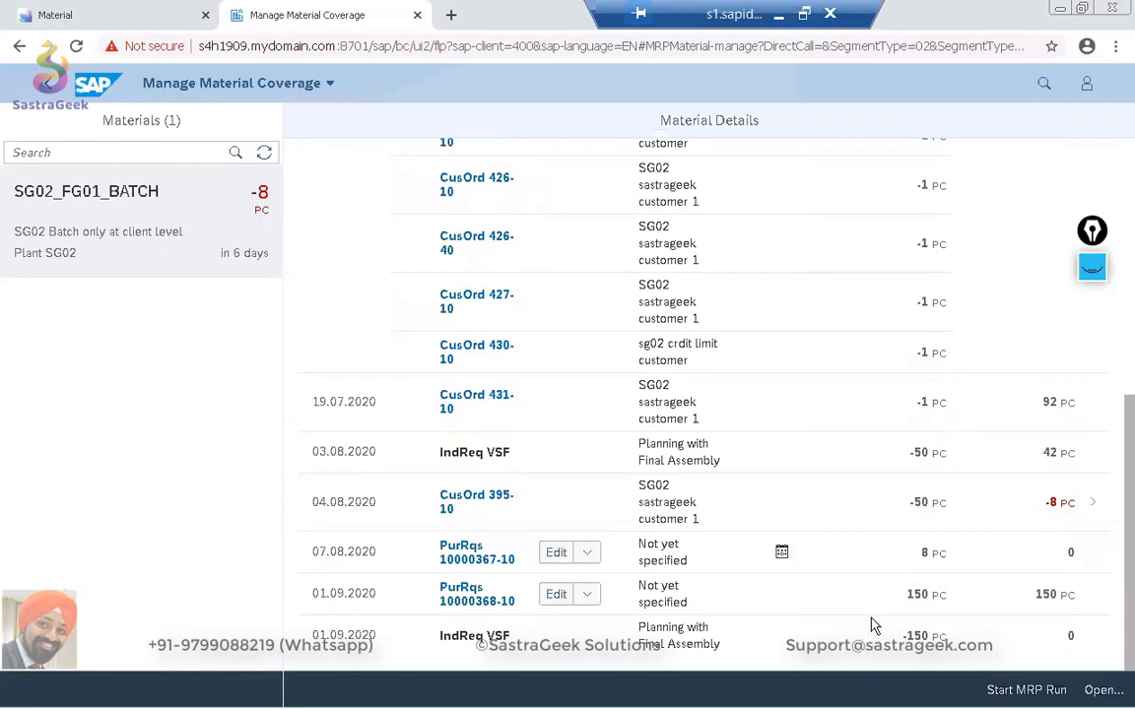
pyautogui.scroll(5, 843, 493)
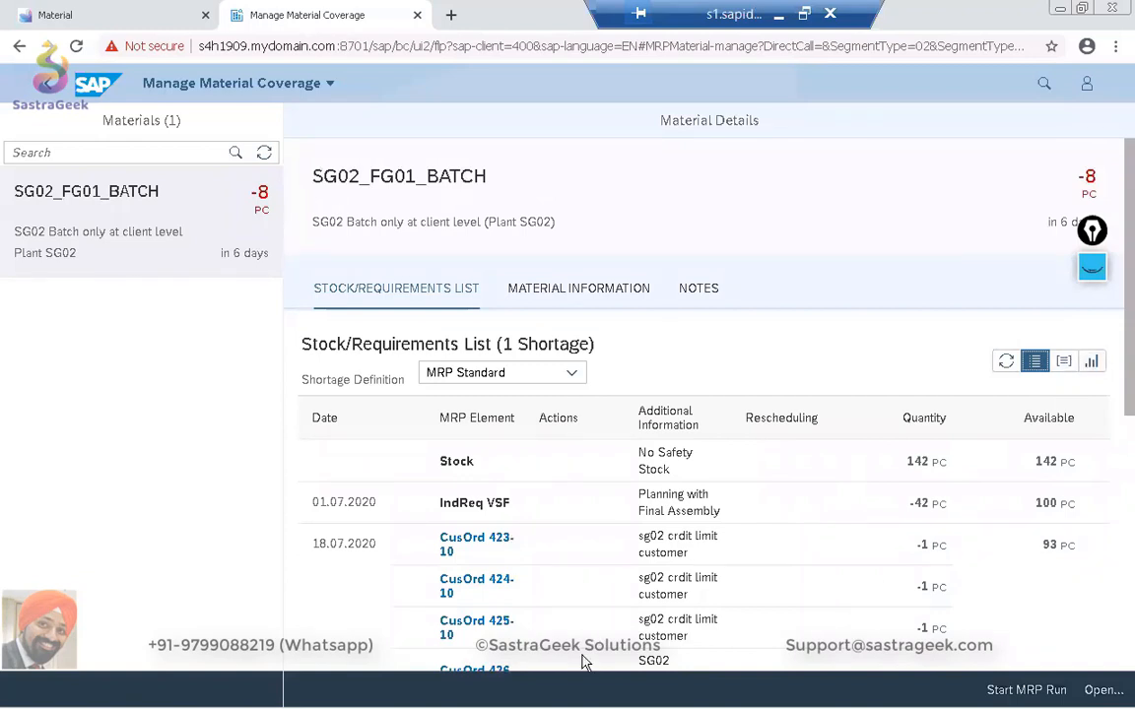
pyautogui.click(1092, 364)
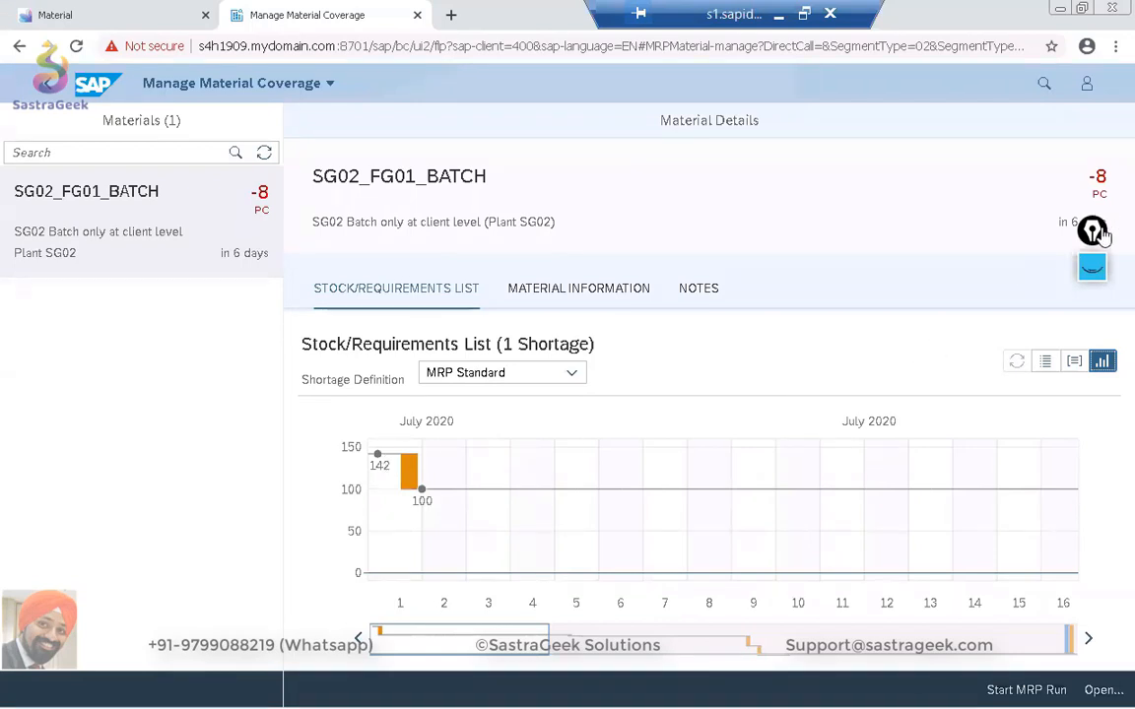
# Examine the stock/requirements chart of SG02_FG01_BATCH from July to 1 September 2020, including the shortage in early August.
pyautogui.moveTo(1098, 231); pyautogui.dragTo(987, 159)
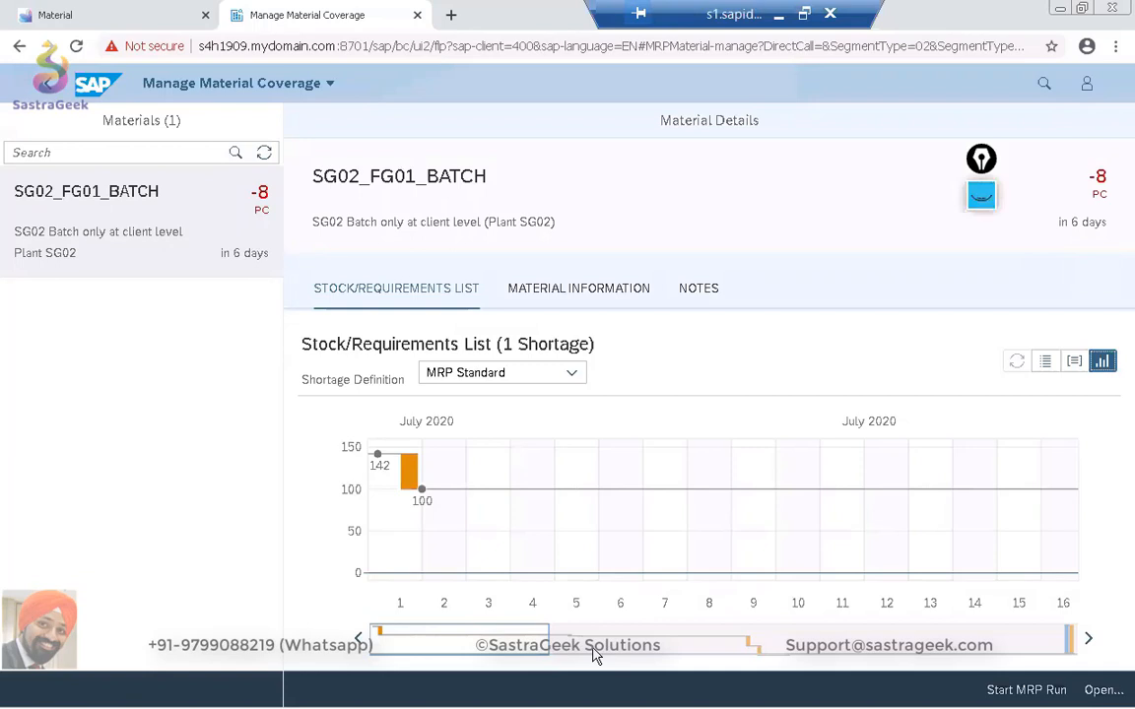
pyautogui.click(499, 633)
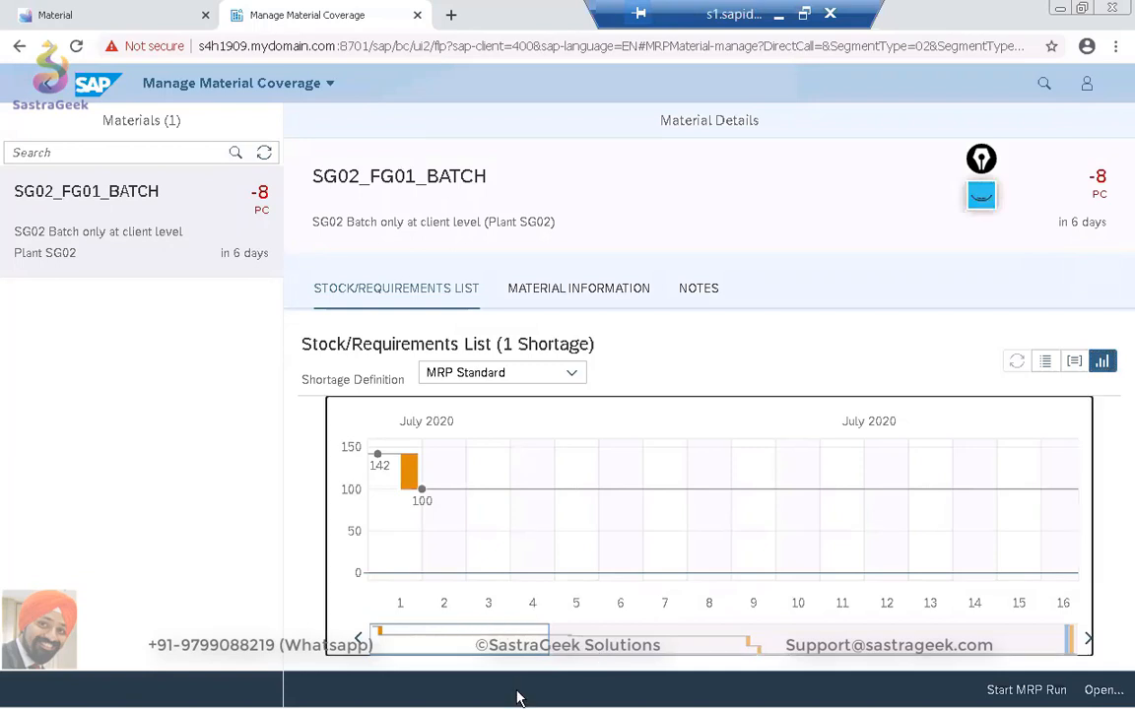
pyautogui.moveTo(417, 635); pyautogui.dragTo(690, 634)
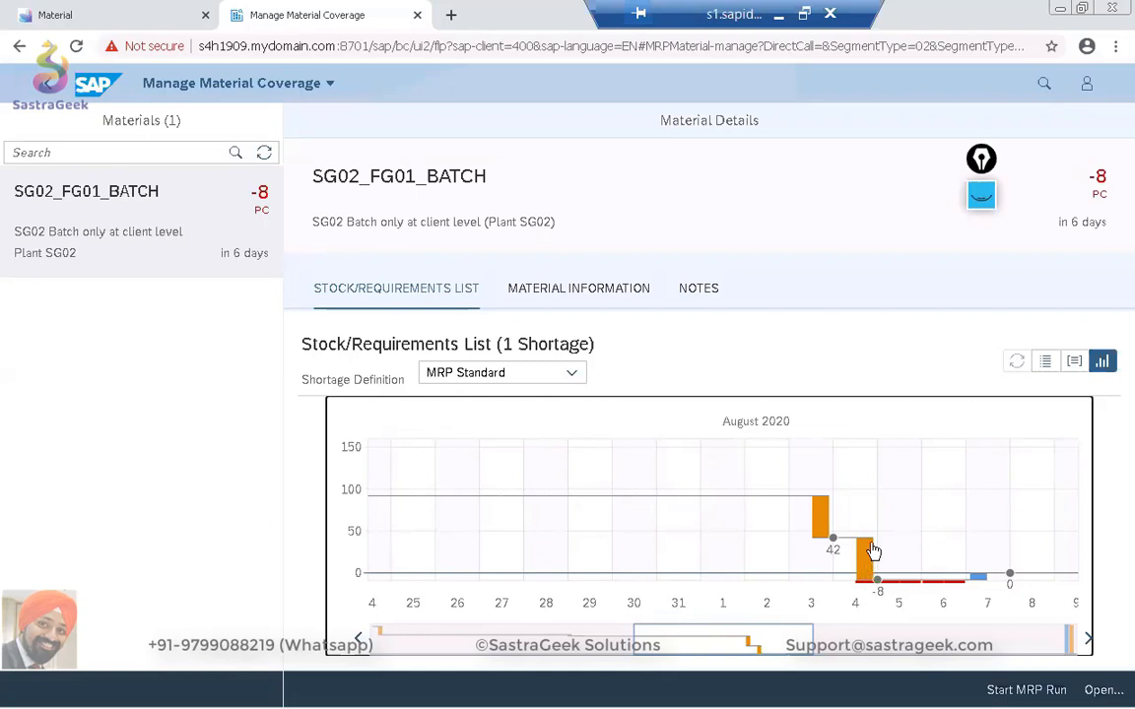
pyautogui.moveTo(717, 638)
pyautogui.mouseDown()
pyautogui.moveTo(809, 640)
pyautogui.moveTo(727, 643)
pyautogui.mouseUp()
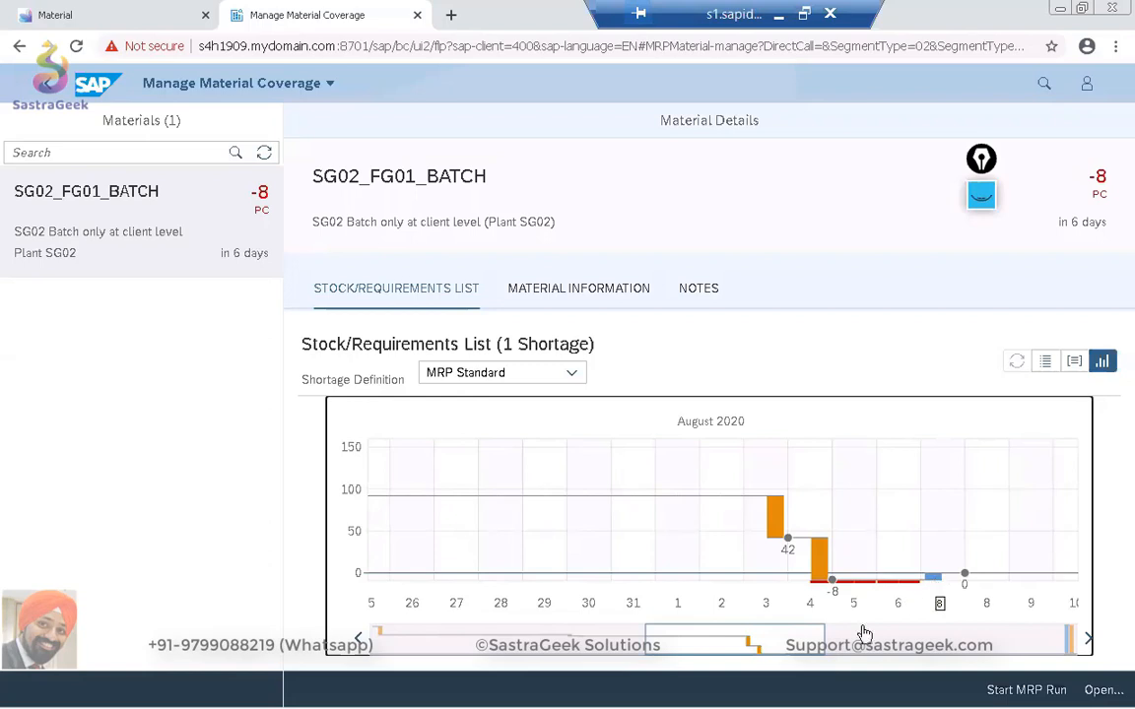
pyautogui.moveTo(824, 639); pyautogui.dragTo(1040, 636)
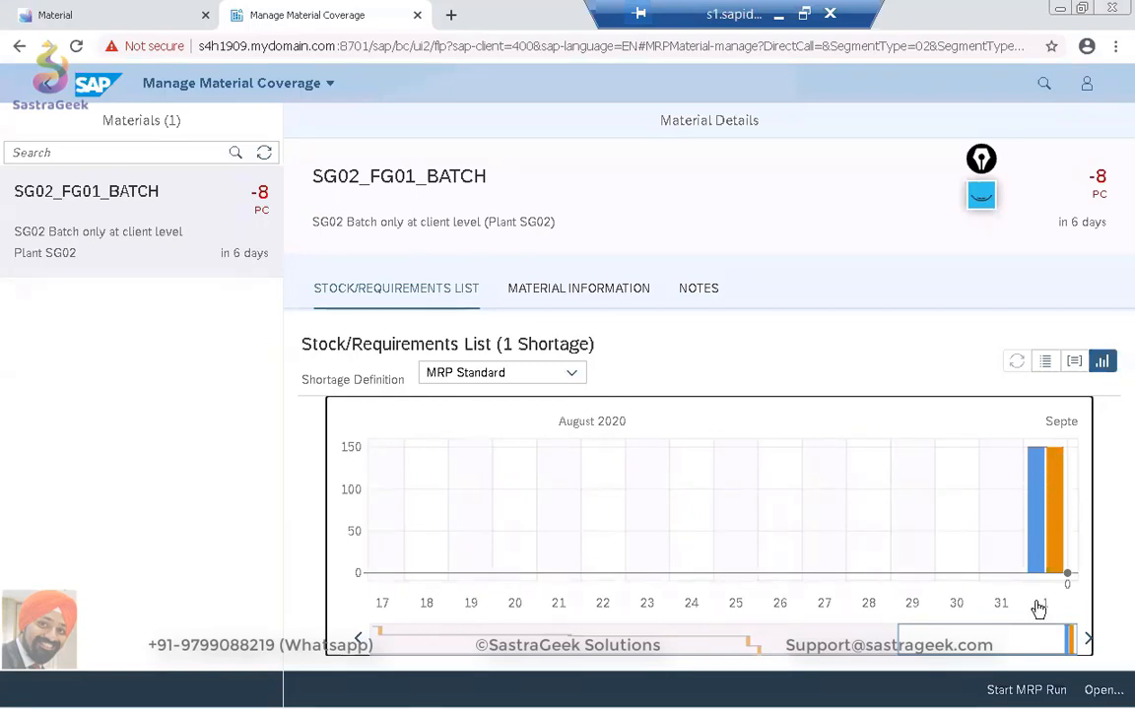
pyautogui.moveTo(1006, 643); pyautogui.dragTo(812, 647)
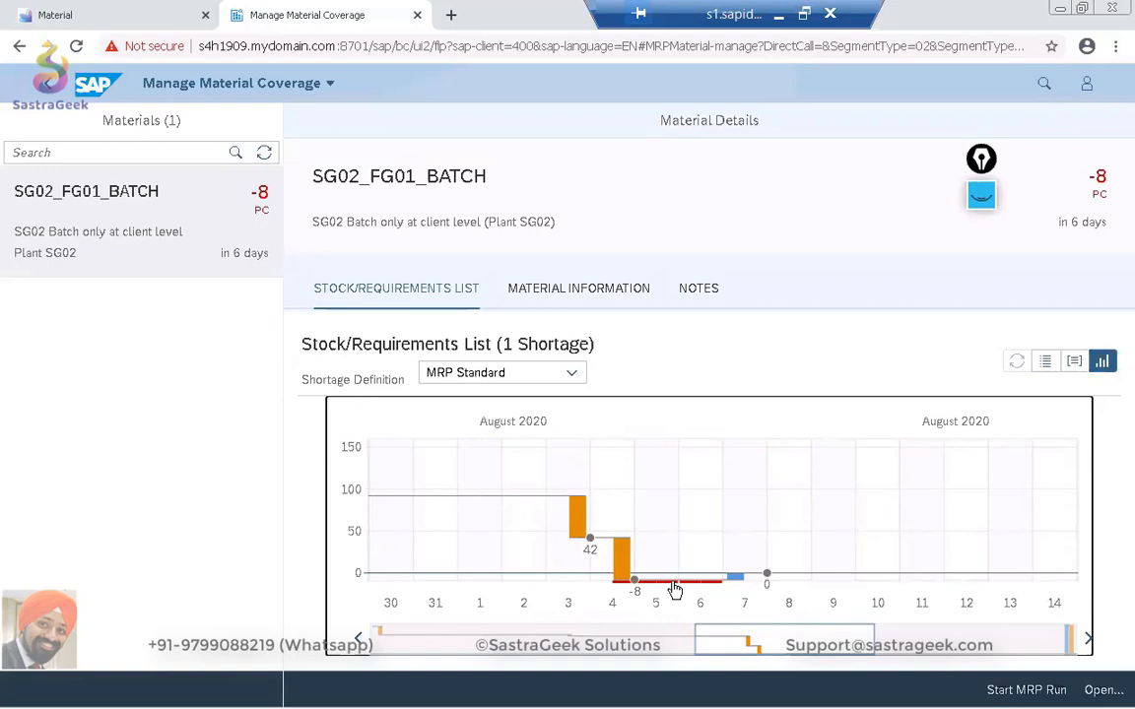
# Switch to SAP GUI, delete item 10 of the 150 PC purchase requisition dated 01.09.2020, and save the requisition.
pyautogui.hotkey('alt', 'Tab')
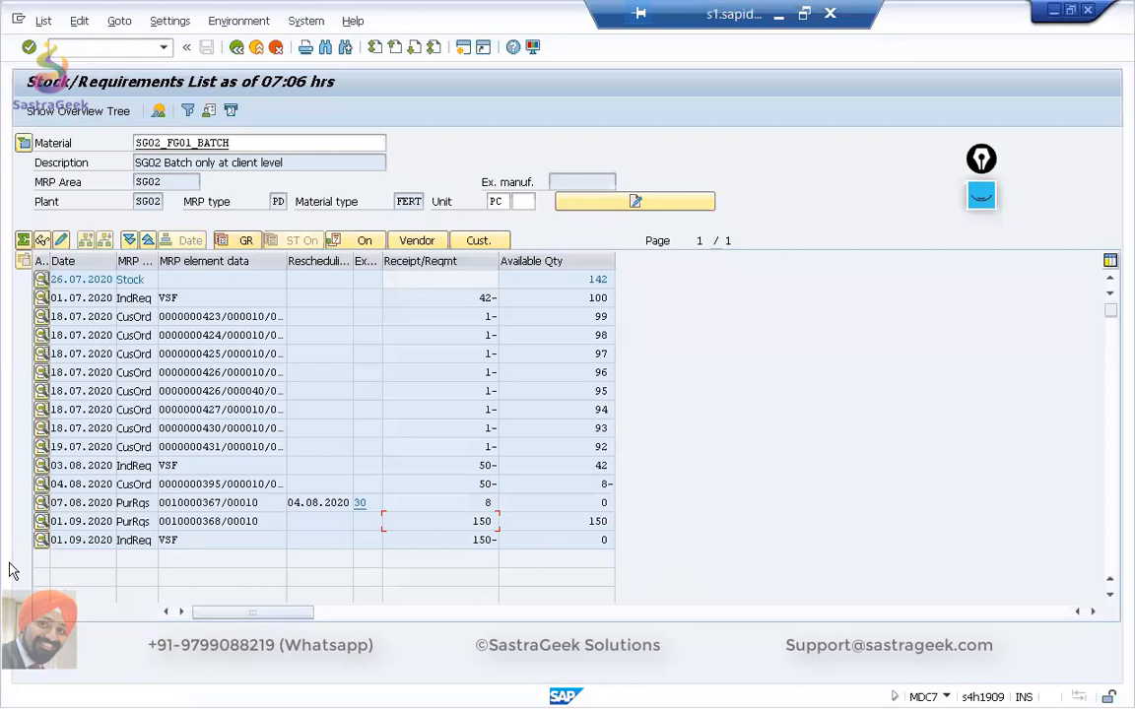
pyautogui.click(42, 524)
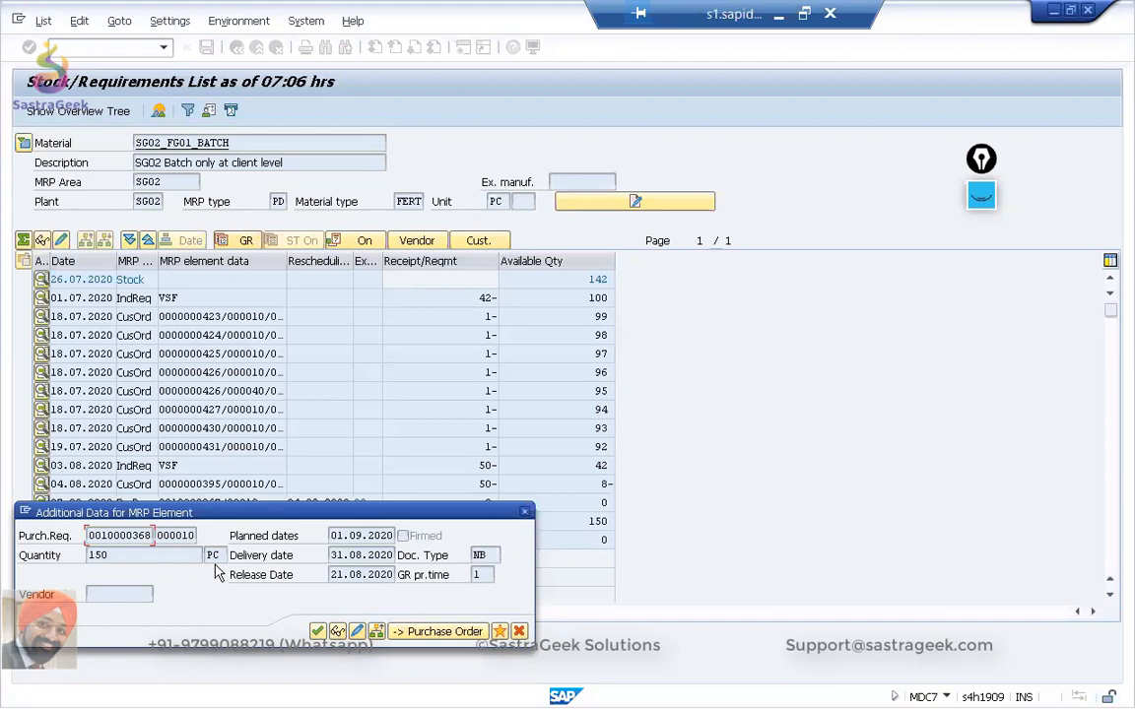
pyautogui.click(356, 632)
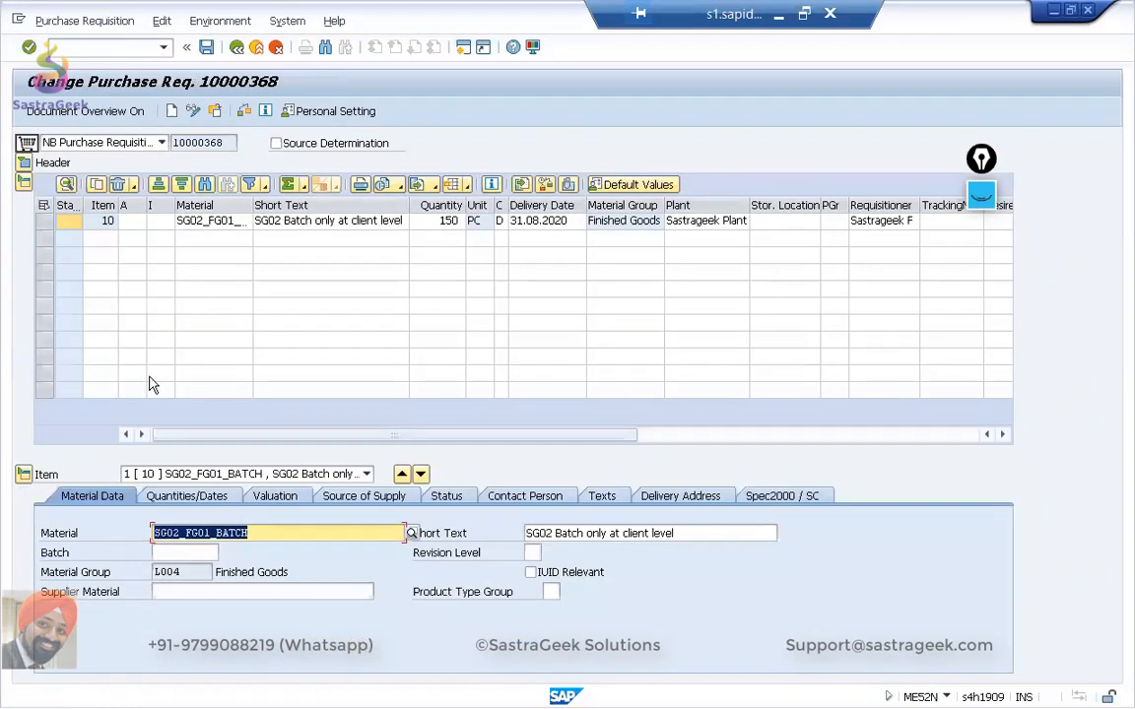
pyautogui.click(43, 219)
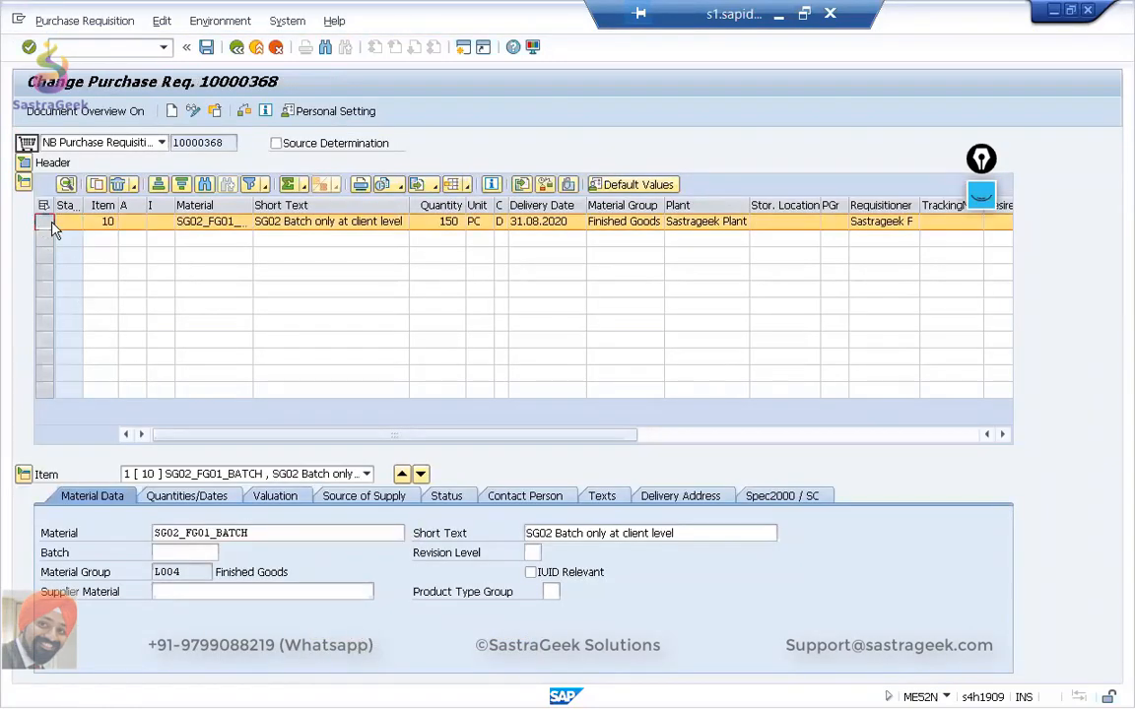
pyautogui.click(117, 186)
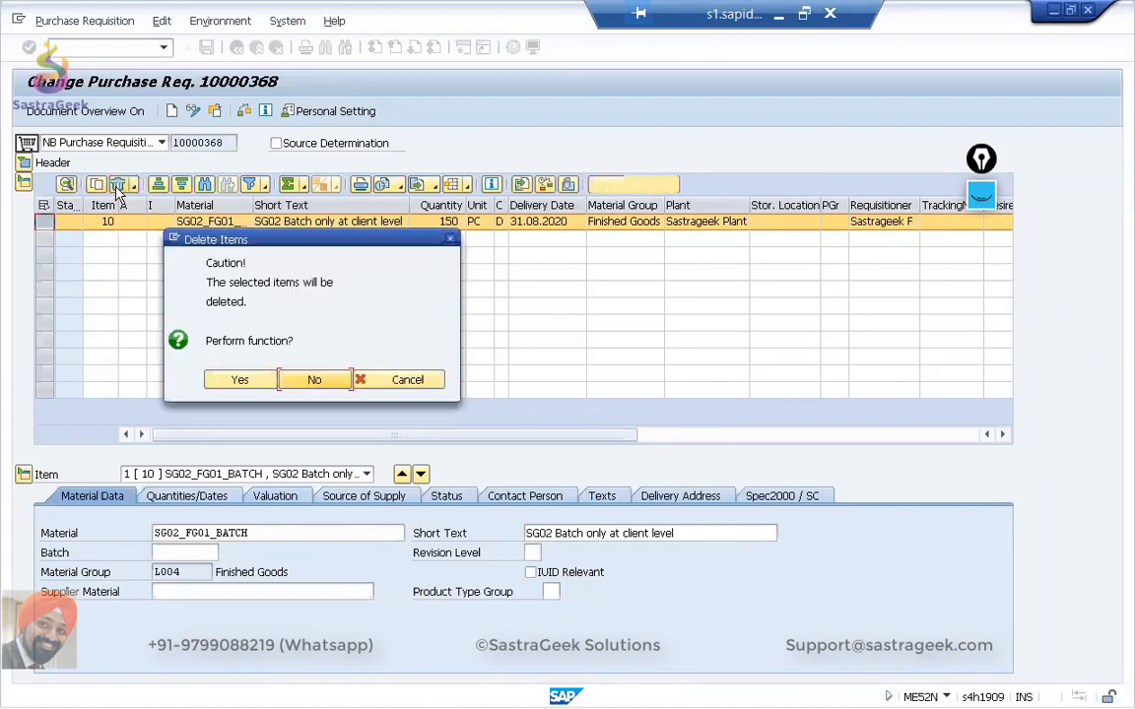
pyautogui.click(234, 382)
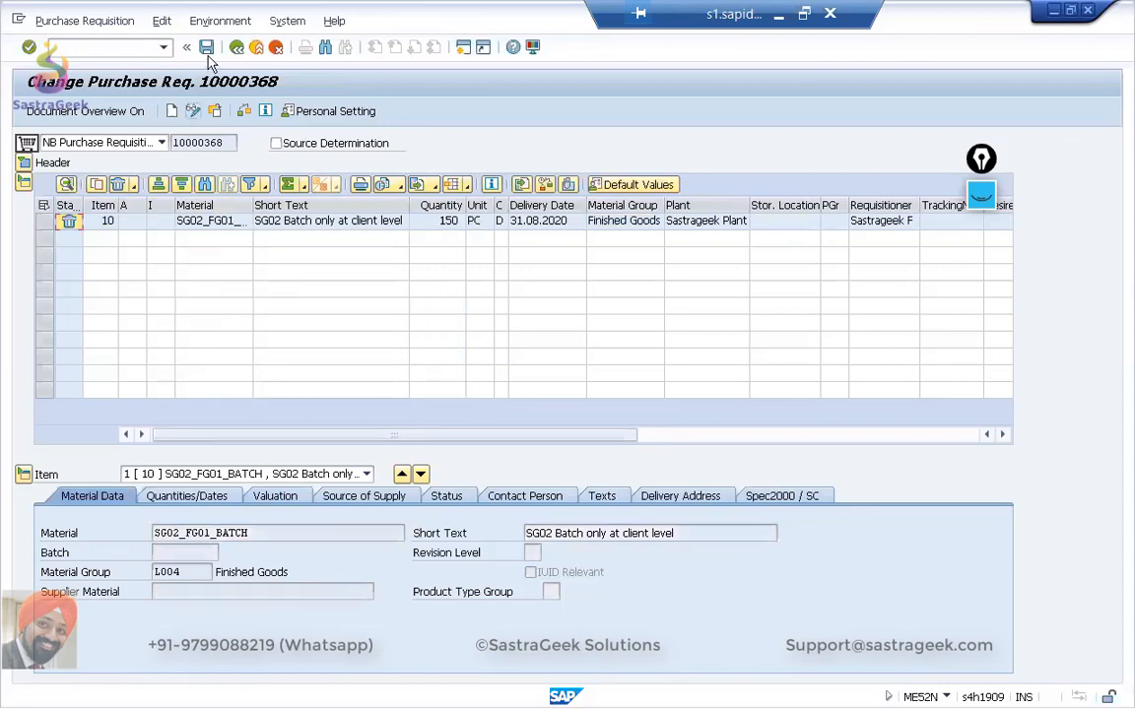
pyautogui.click(207, 47)
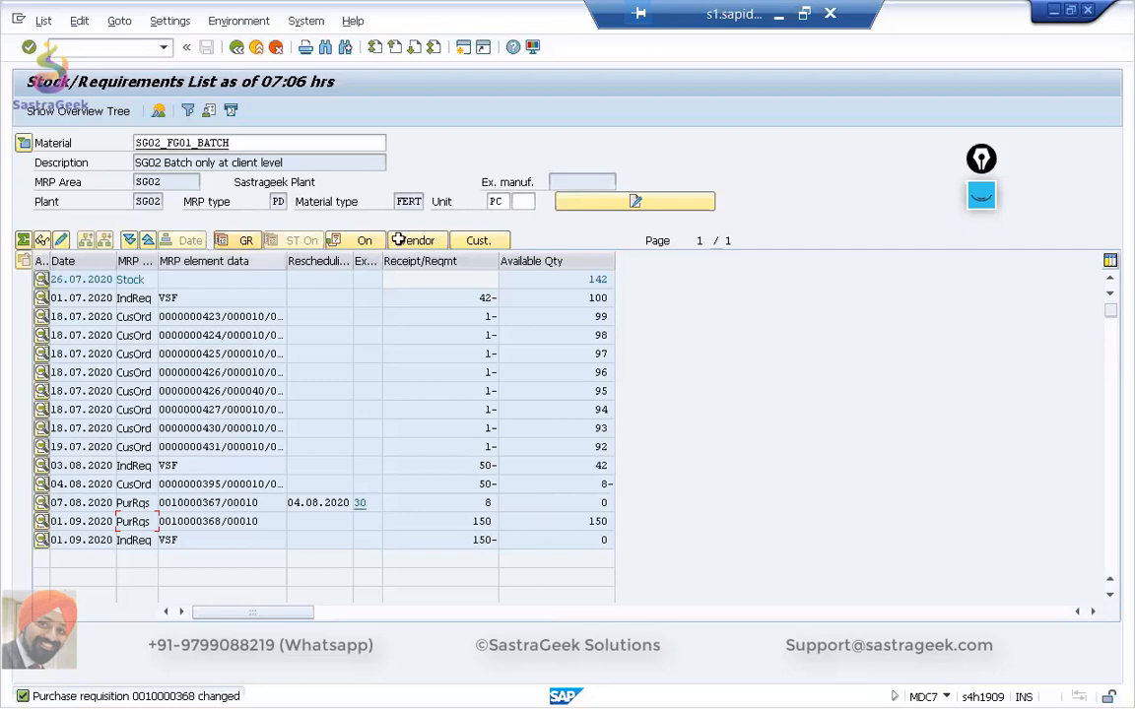
# Reopen the existing stock/requirements list, and run transaction MD04 for SG02_FG01_BATCH in plant SG02 to get an up-to-date list.
pyautogui.click(237, 47)
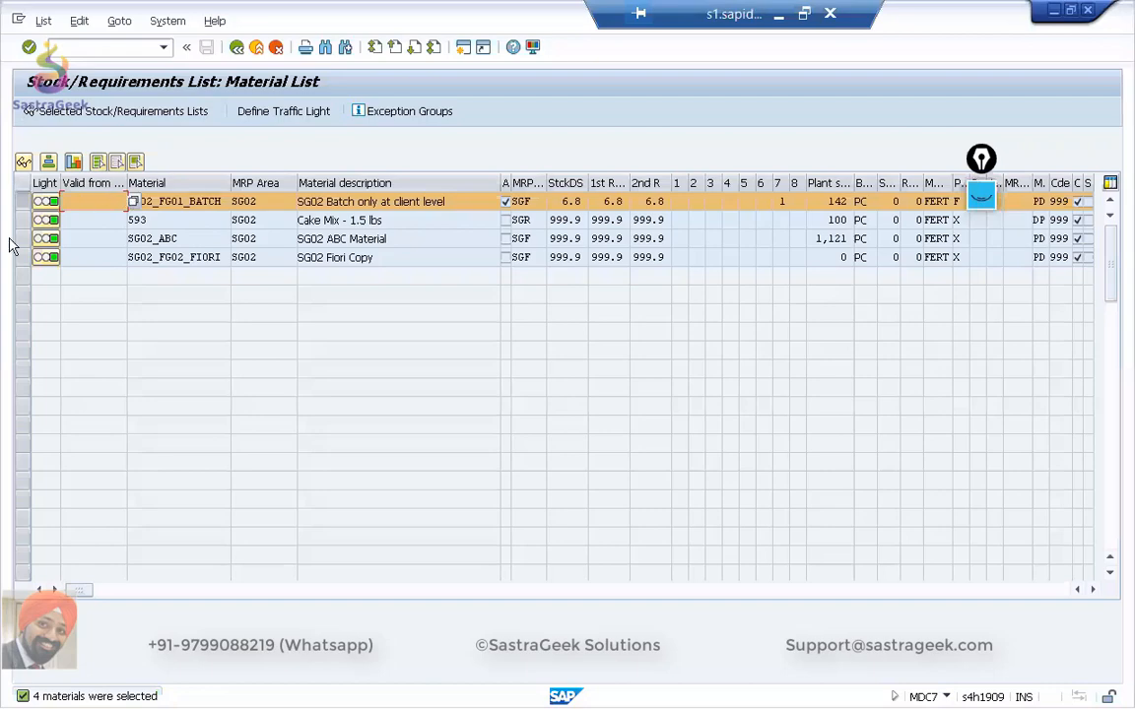
pyautogui.click(196, 114)
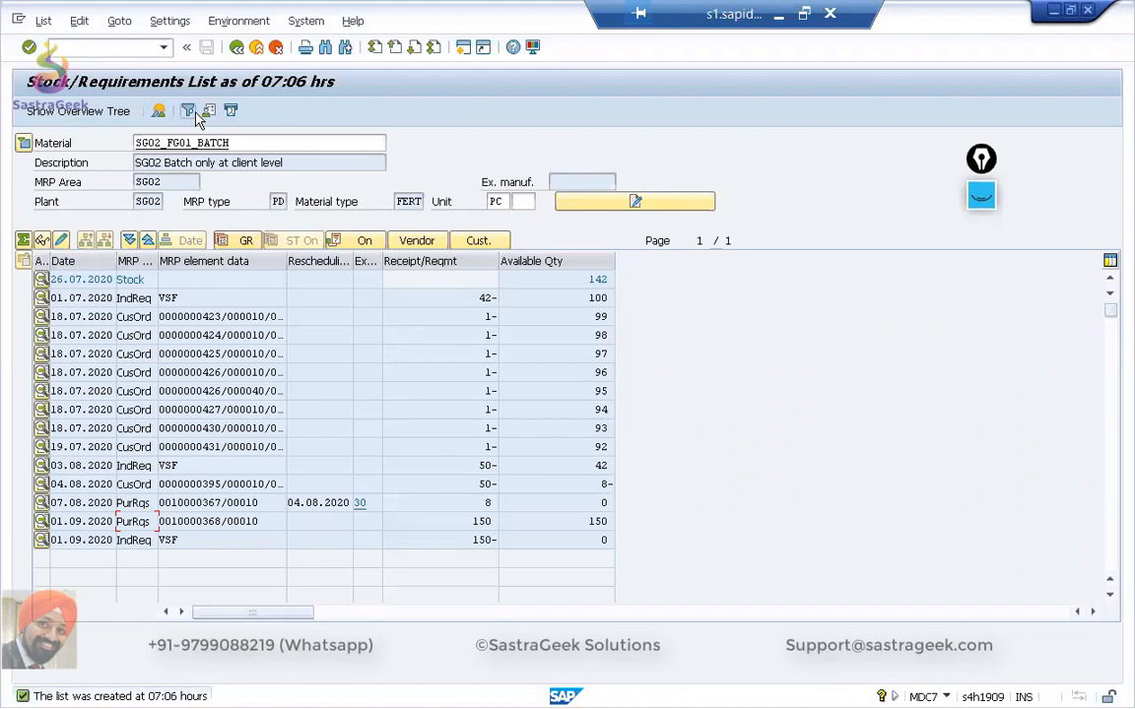
pyautogui.moveTo(226, 143); pyautogui.dragTo(120, 143)
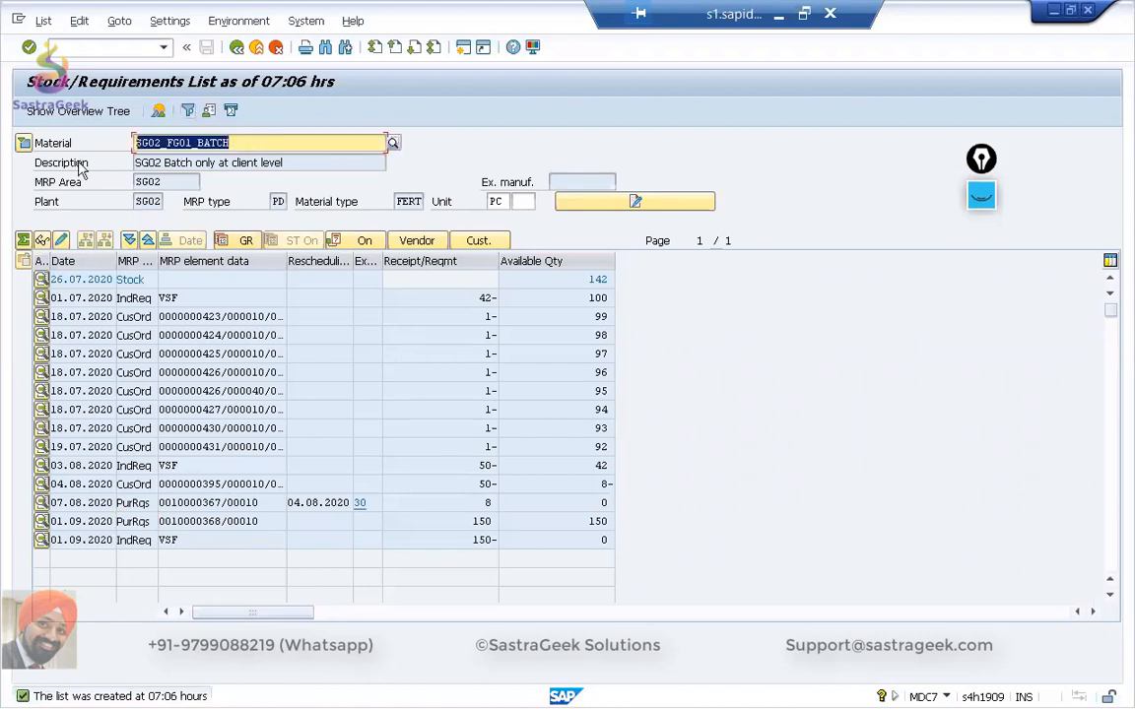
pyautogui.click(72, 46)
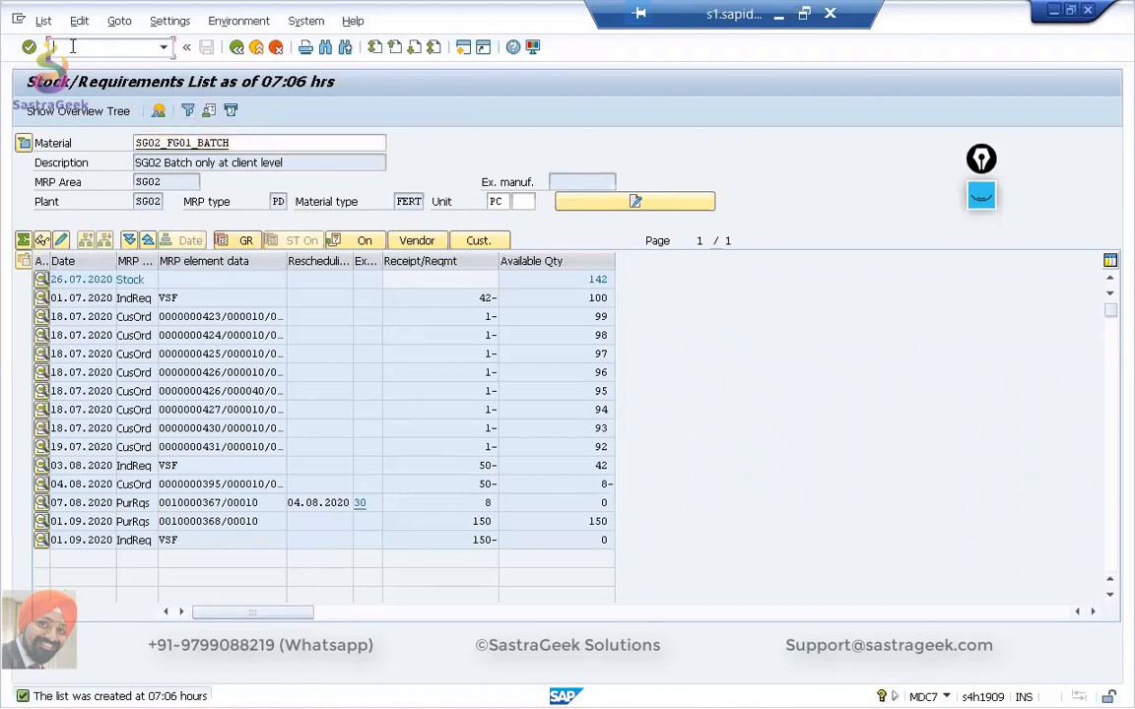
pyautogui.write('/nmd04')
pyautogui.press('Return')
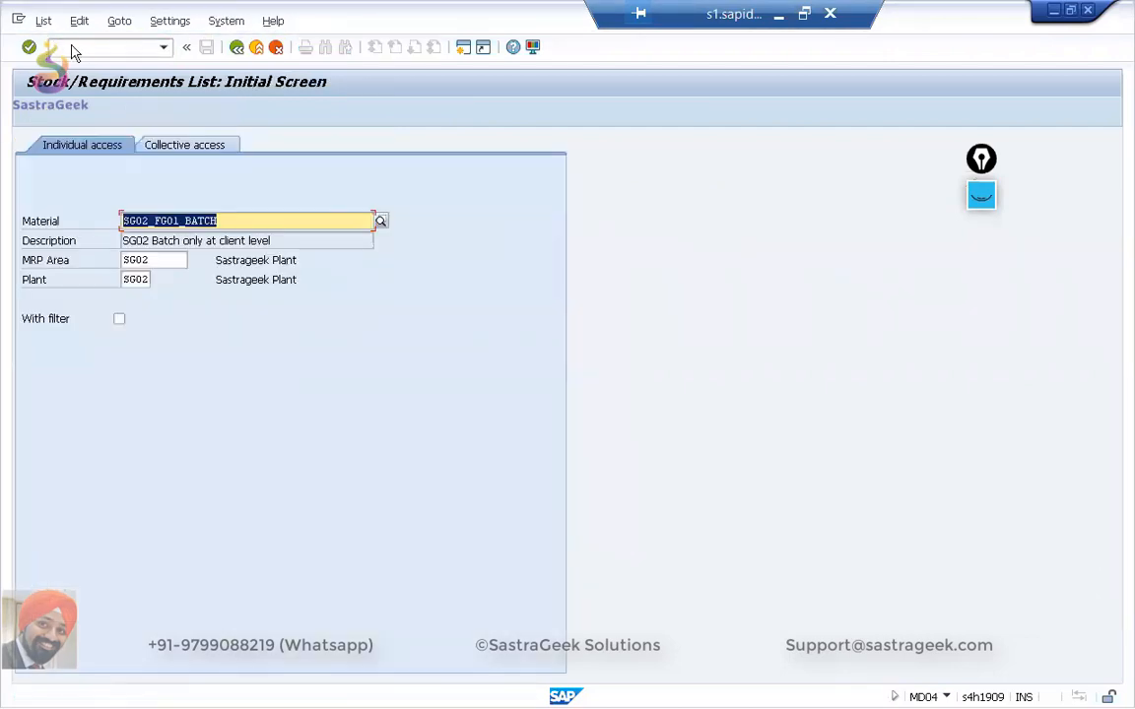
pyautogui.press('Return')
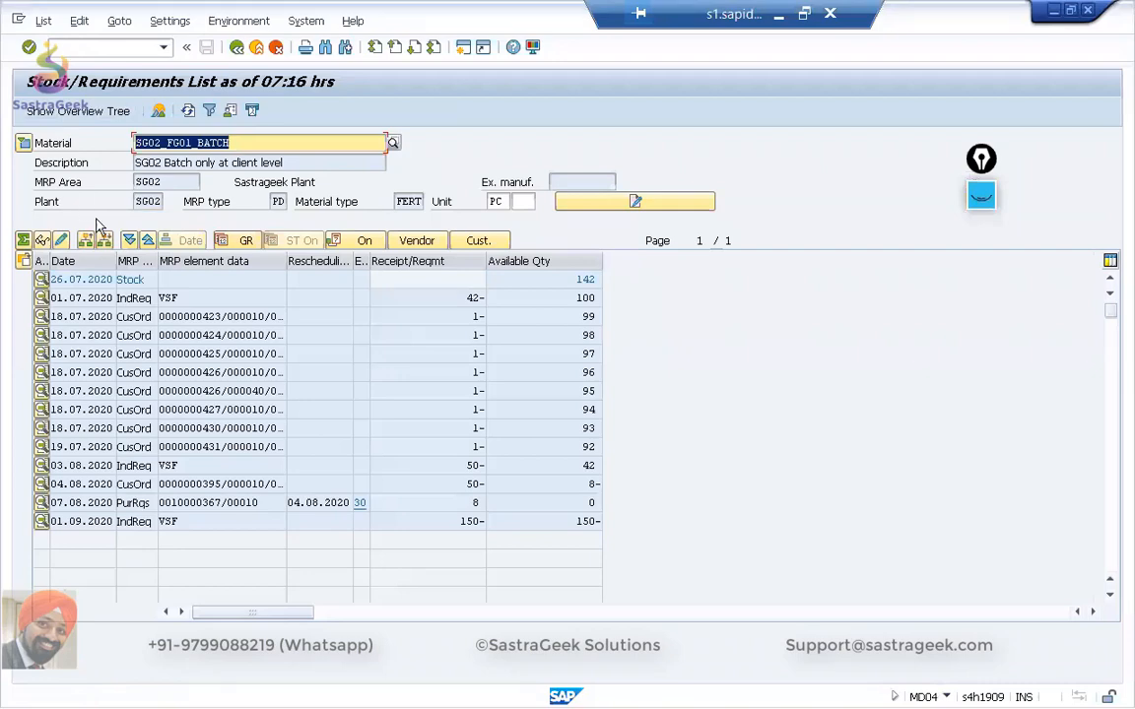
# Switch to the Fiori Manage Material Coverage app in the browser and refresh its materials list.
pyautogui.hotkey('alt', 'Tab')
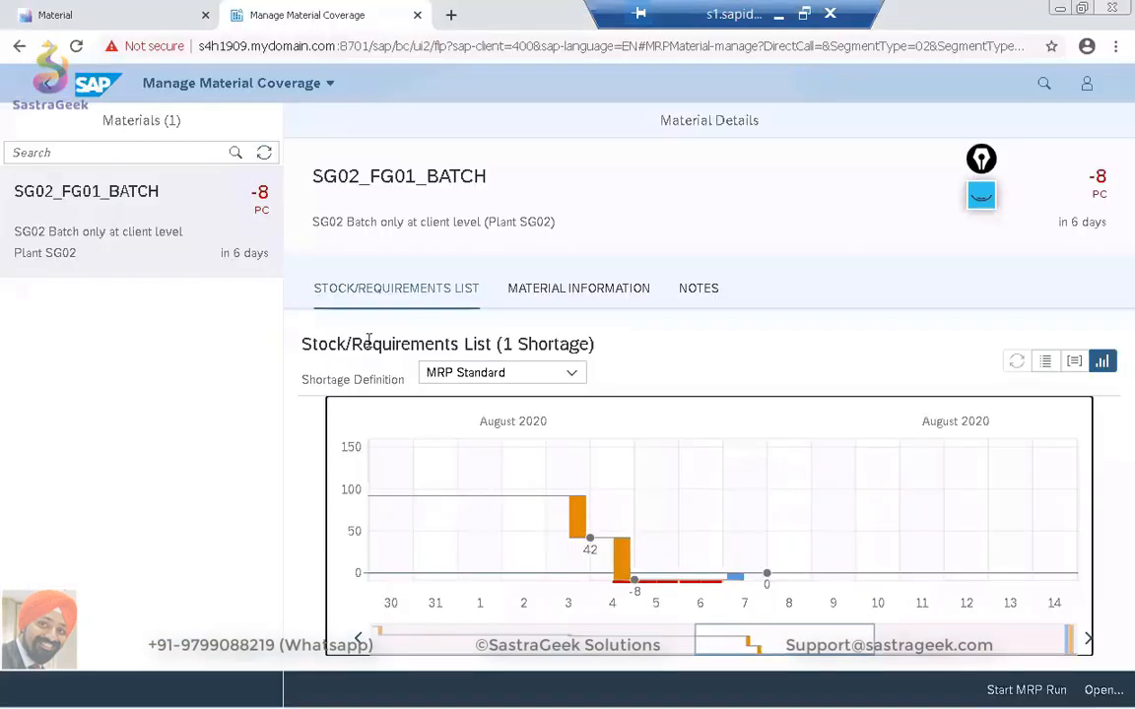
pyautogui.click(264, 155)
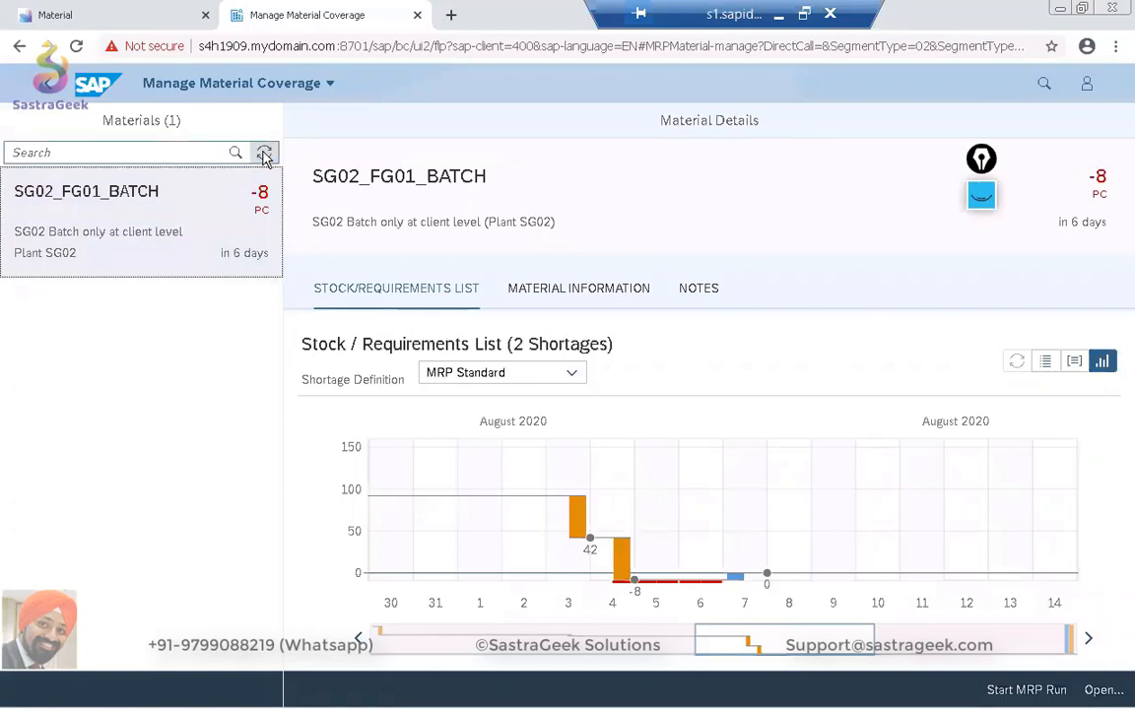
pyautogui.click(264, 156)
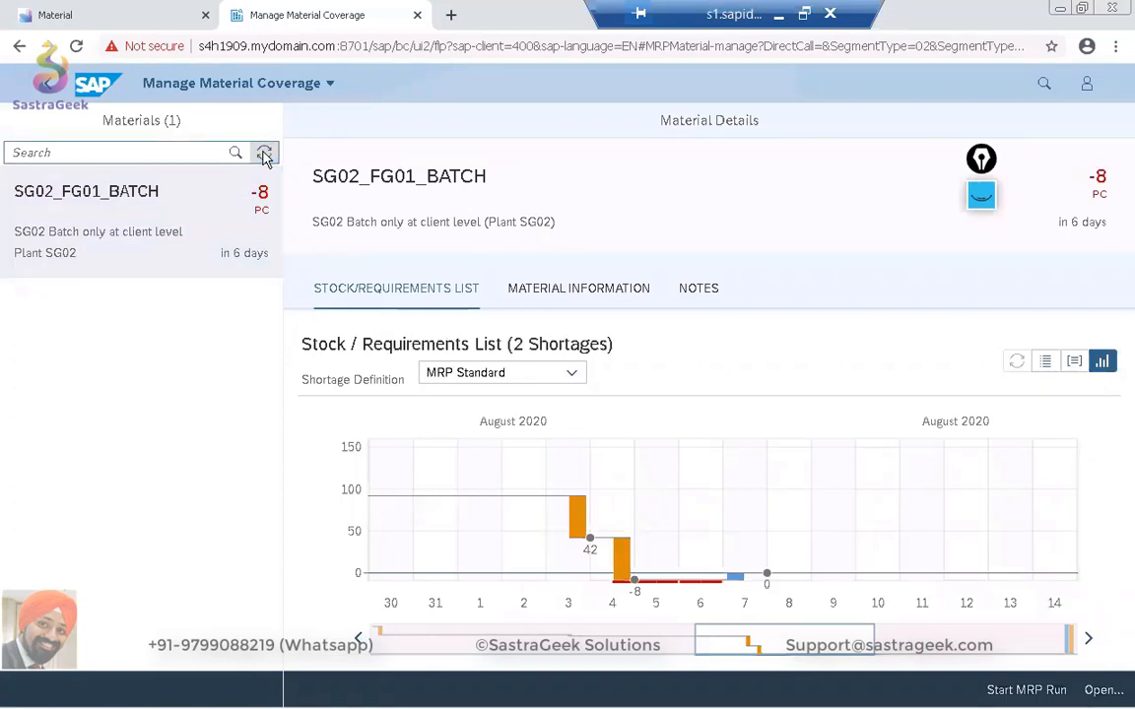
# Restart Check Material Coverage from the Fiori home page and load SG02_FG01_BATCH in plant SG02 with the MRP Standard shortage definition.
pyautogui.click(52, 87)
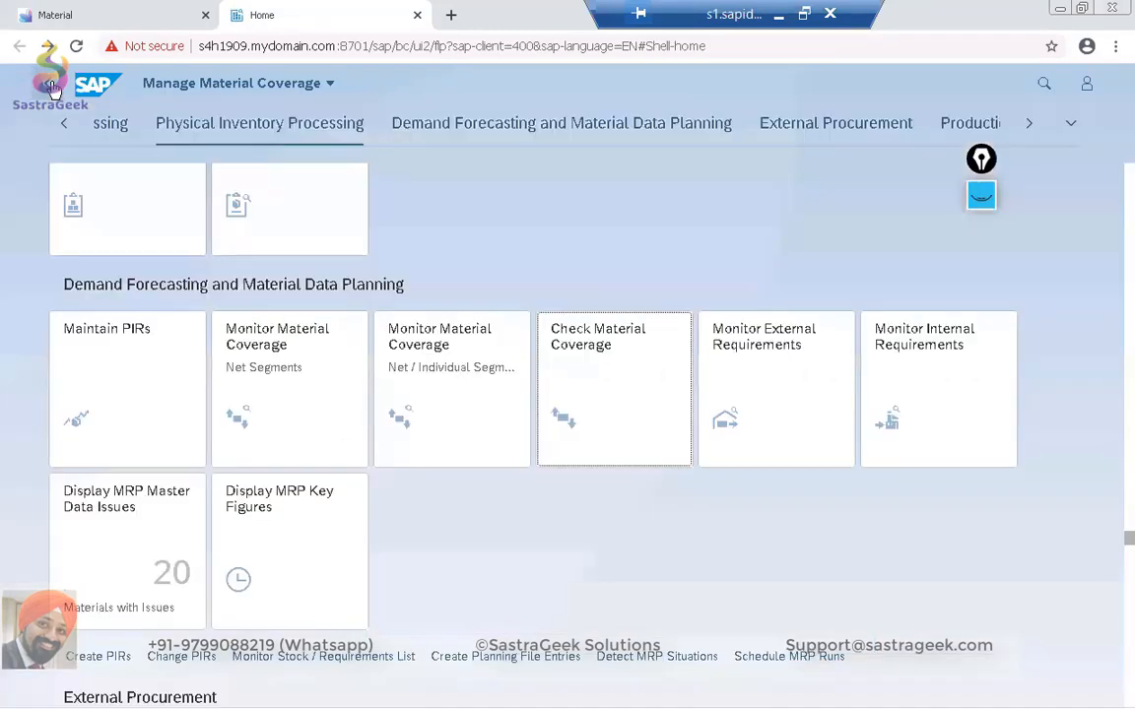
pyautogui.click(642, 397)
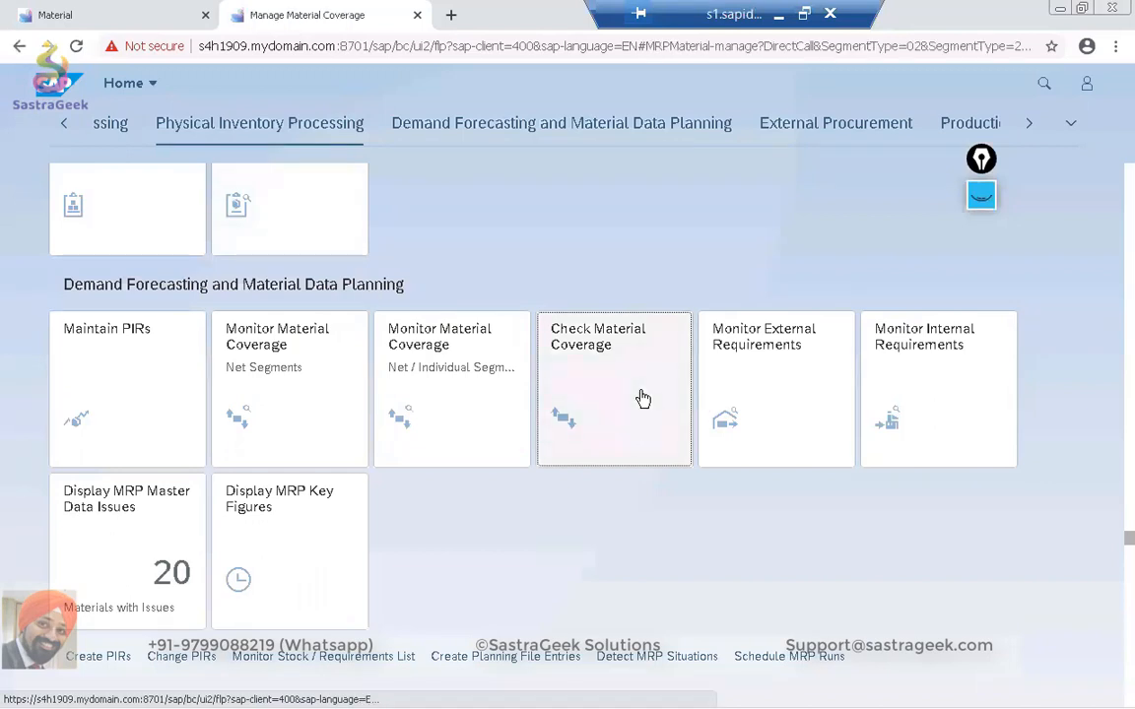
pyautogui.write('sg02_fg01_ba')
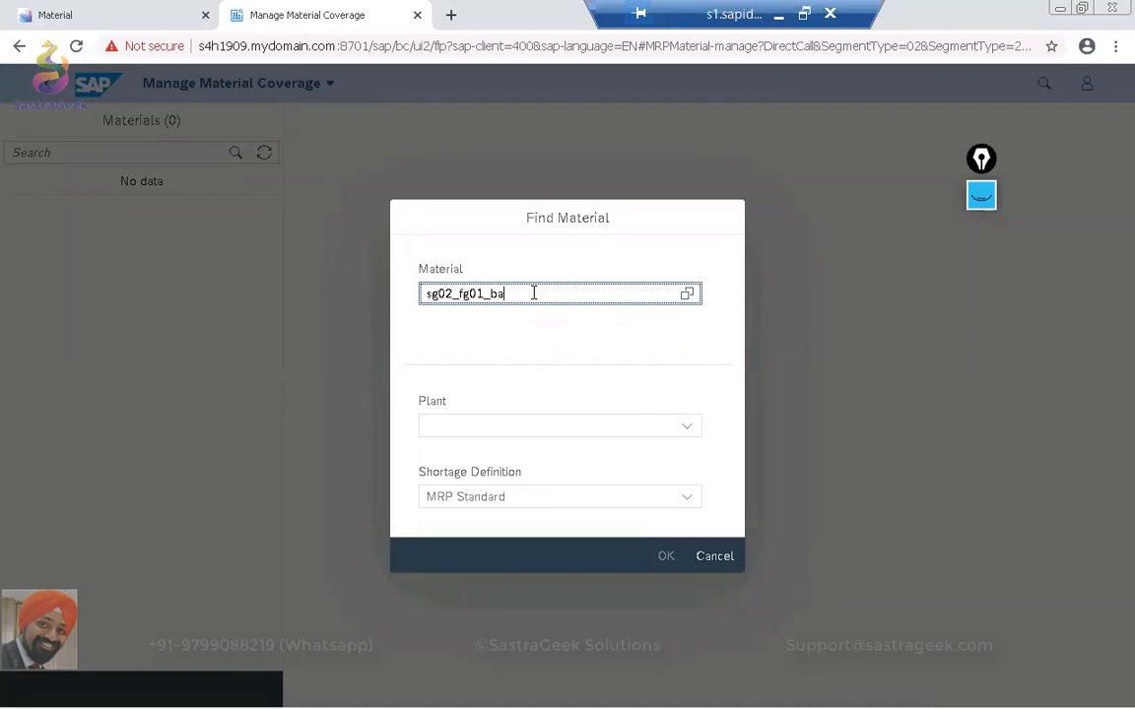
pyautogui.write('tch')
pyautogui.press('Tab')
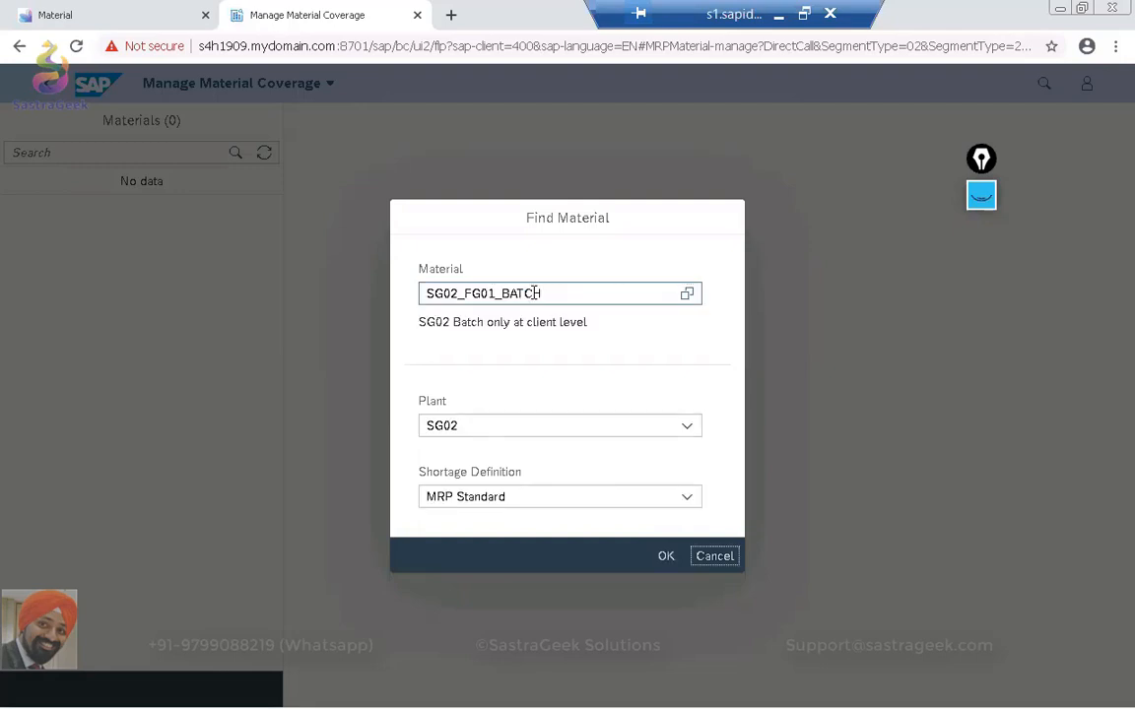
pyautogui.click(666, 560)
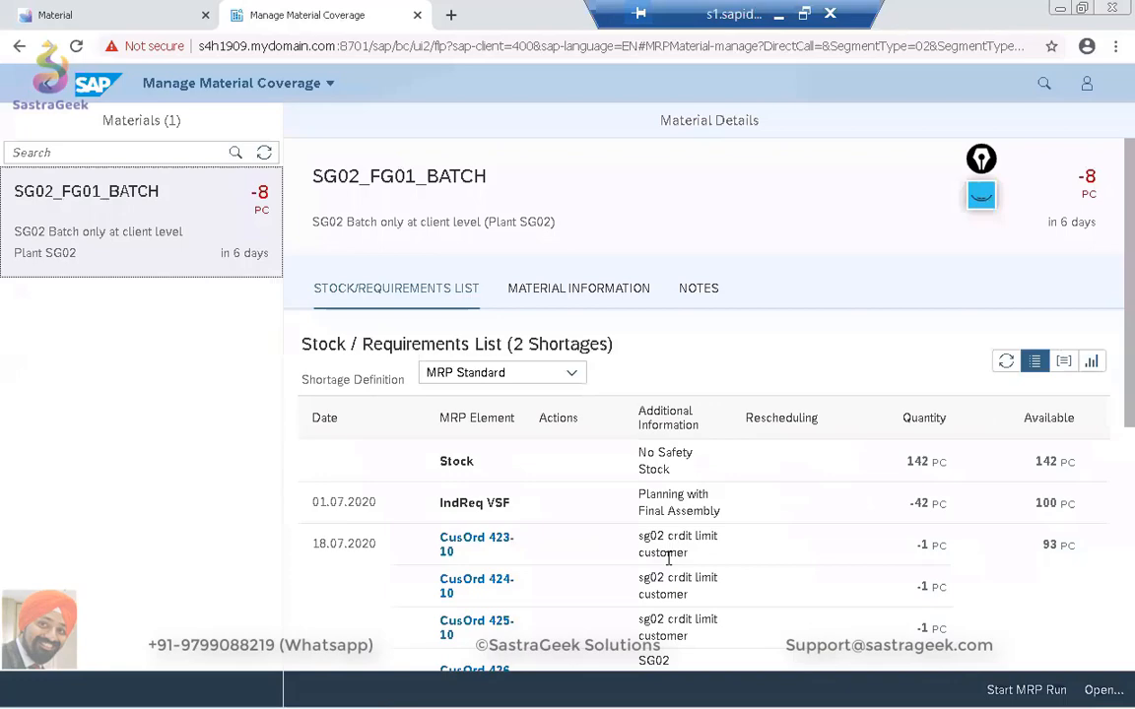
# Review the August and September entries of the stock/requirements list and the actions offered for the 07.08.2020 purchase requisition.
pyautogui.scroll(-10, 669, 552)
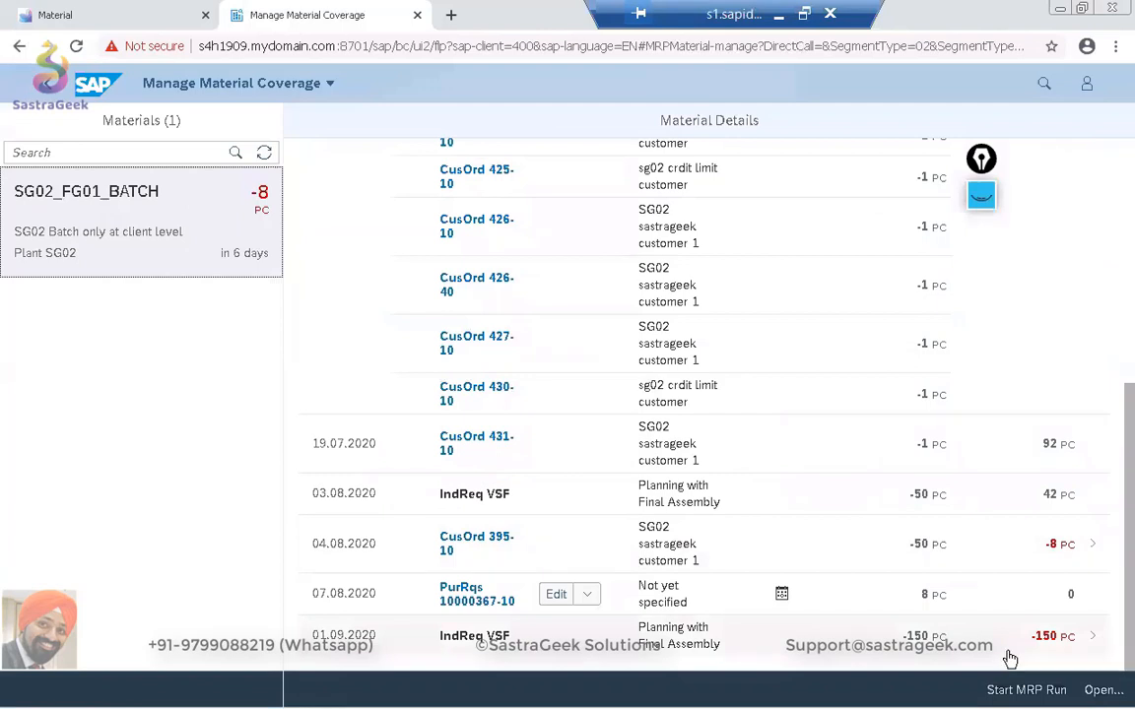
pyautogui.click(586, 596)
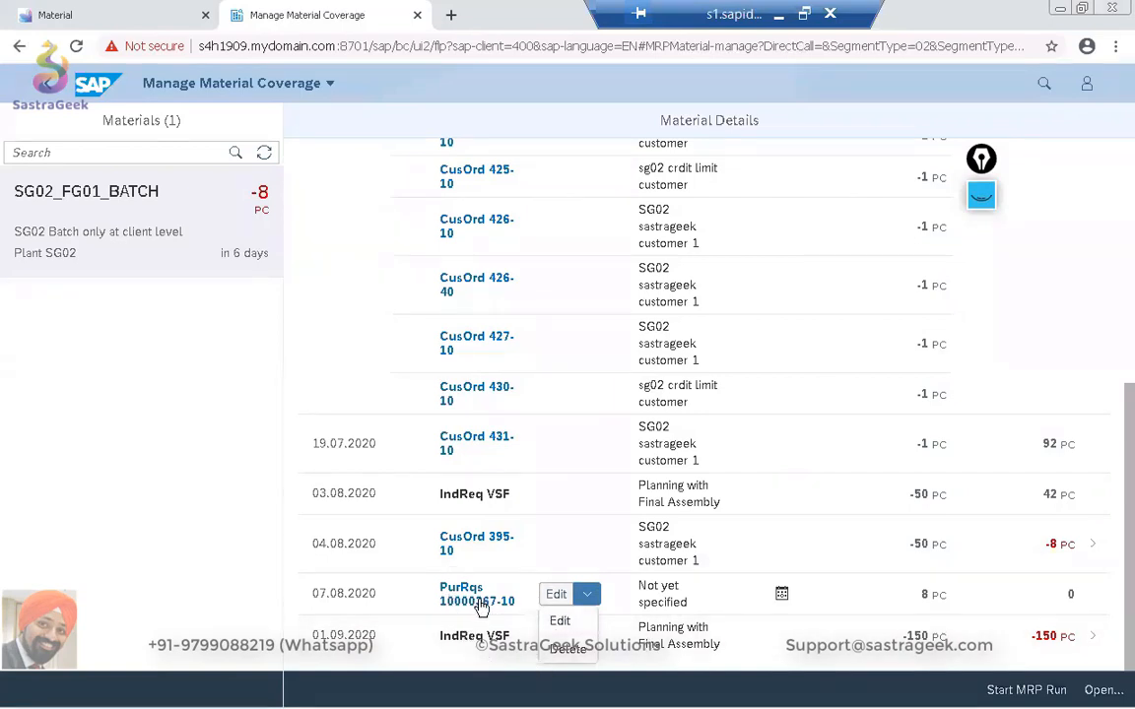
pyautogui.click(225, 534)
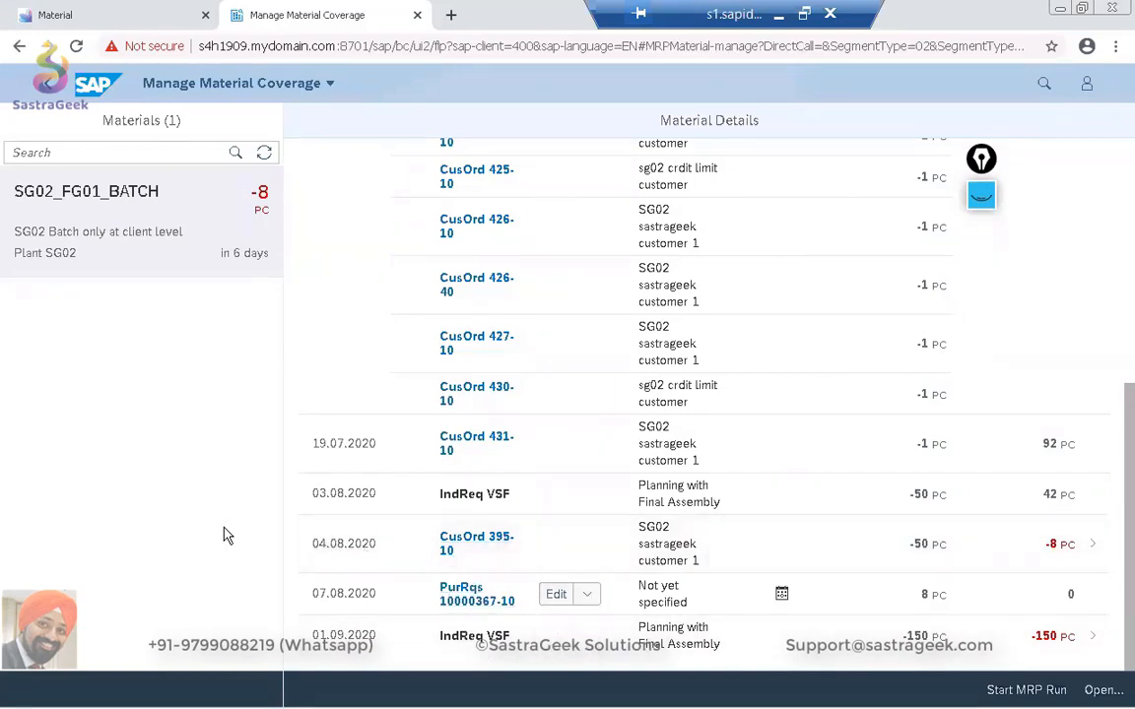
# Display the stock/requirements list as a chart and open the material shortage of 1 September 2020.
pyautogui.scroll(10, 1084, 470)
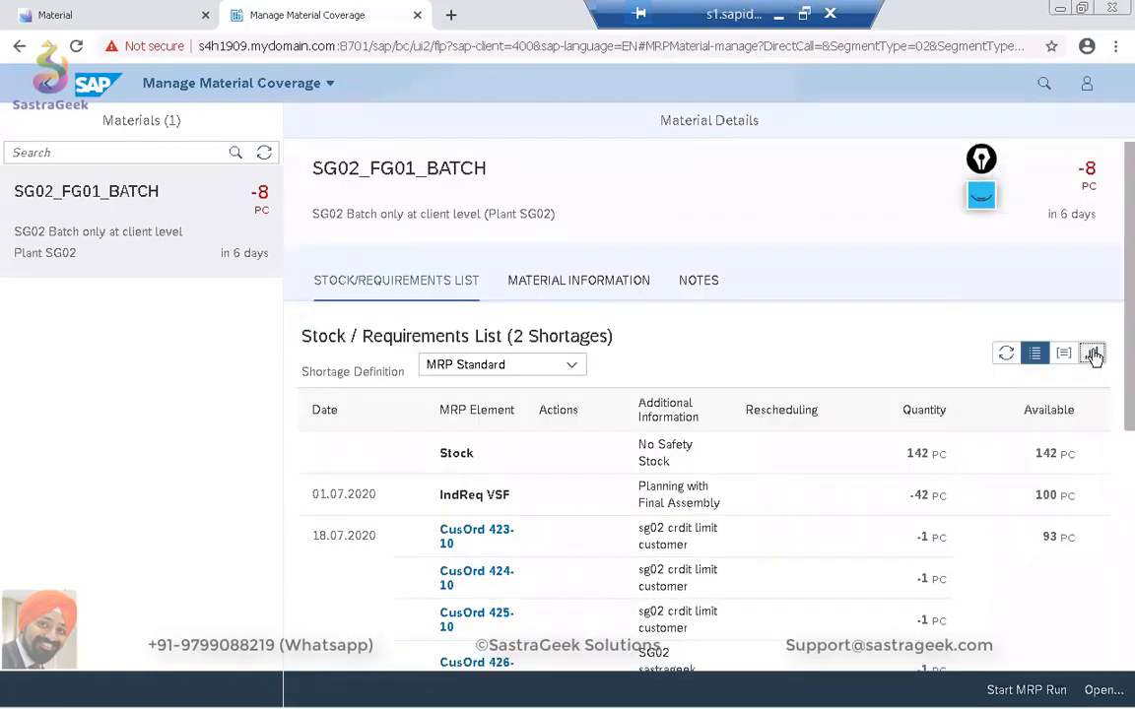
pyautogui.click(1092, 354)
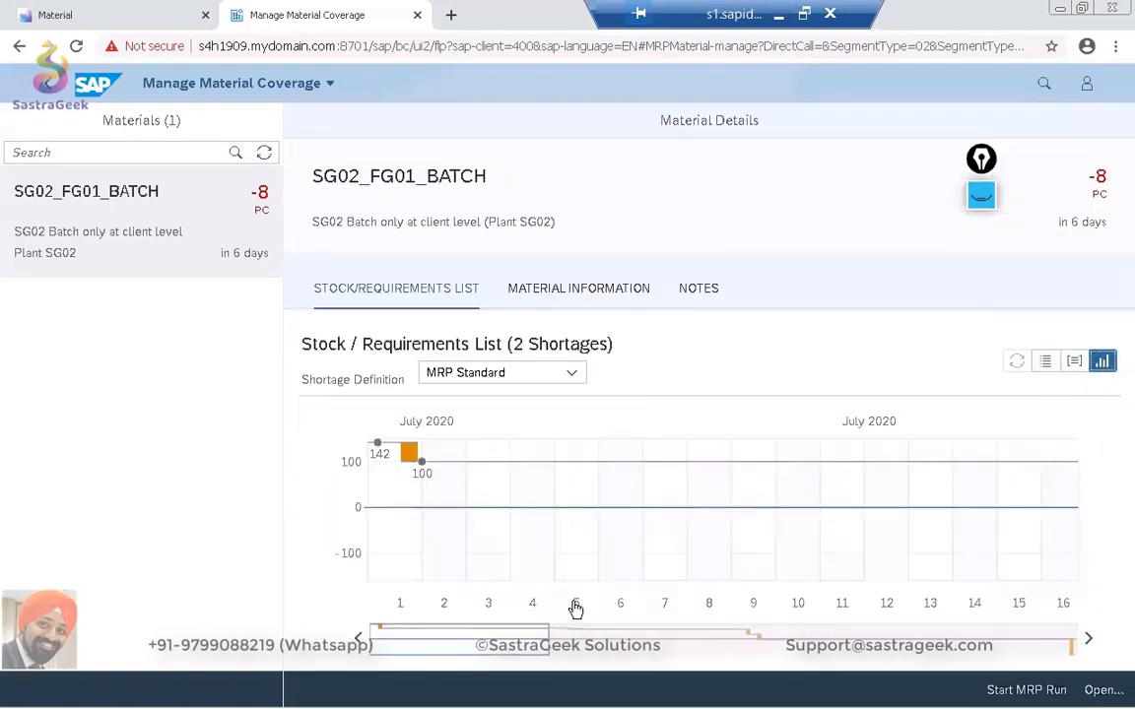
pyautogui.moveTo(506, 643); pyautogui.dragTo(759, 631)
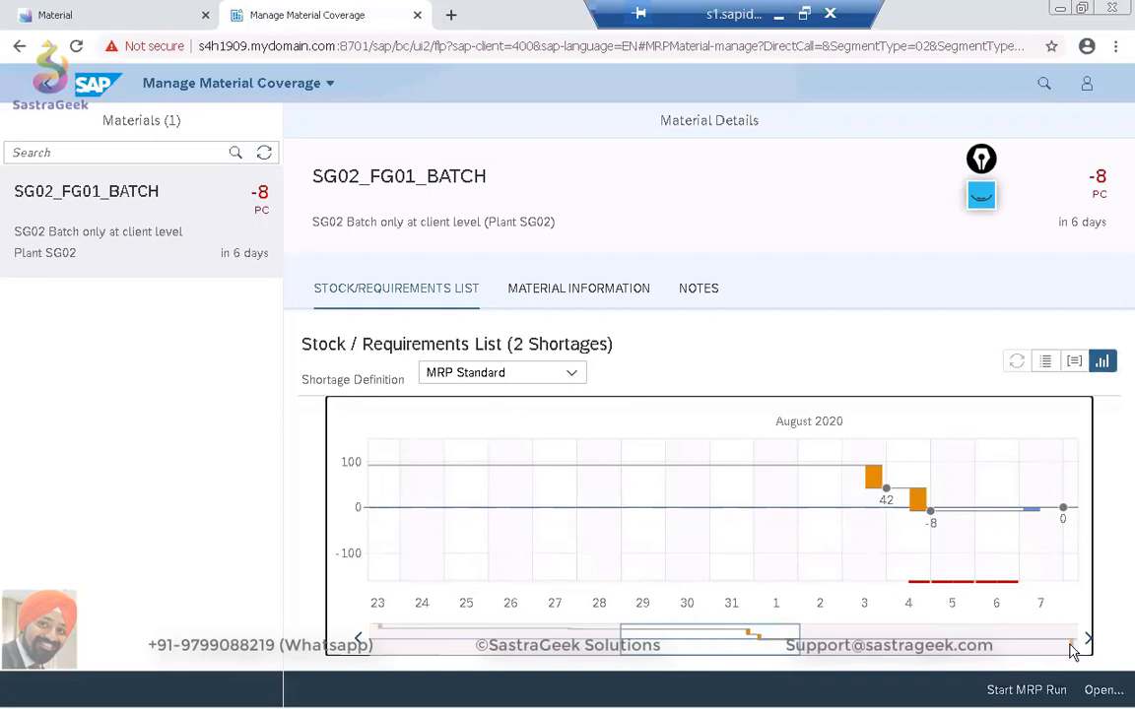
pyautogui.moveTo(717, 648); pyautogui.dragTo(1013, 632)
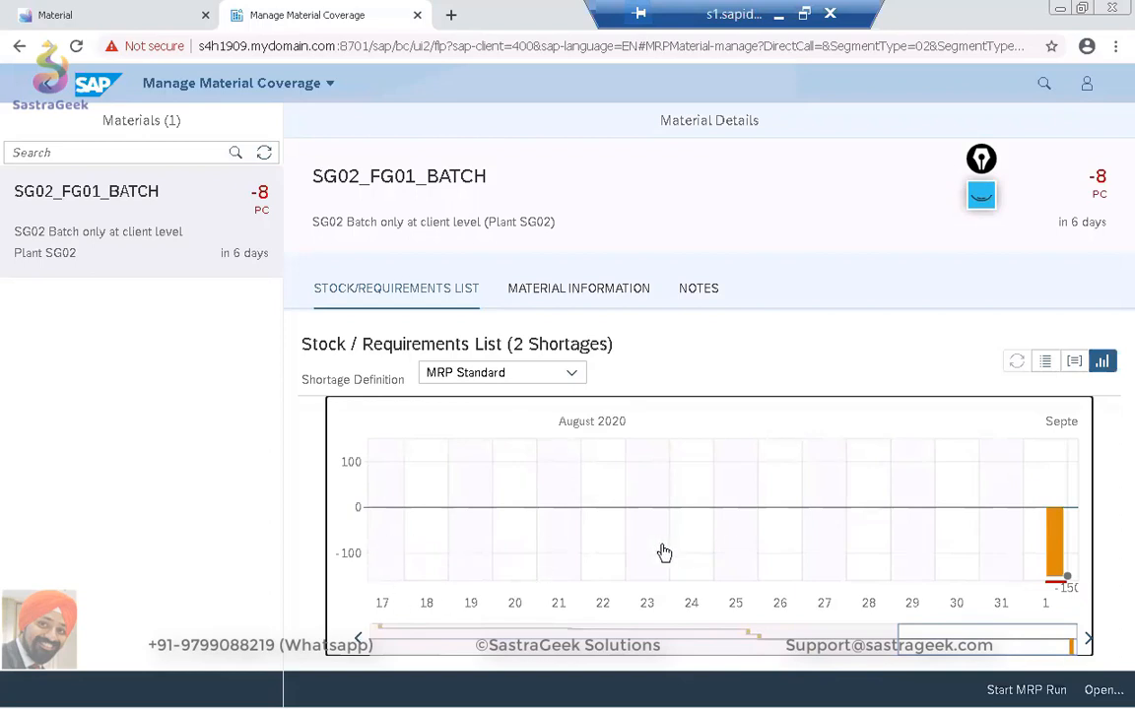
pyautogui.click(1043, 530)
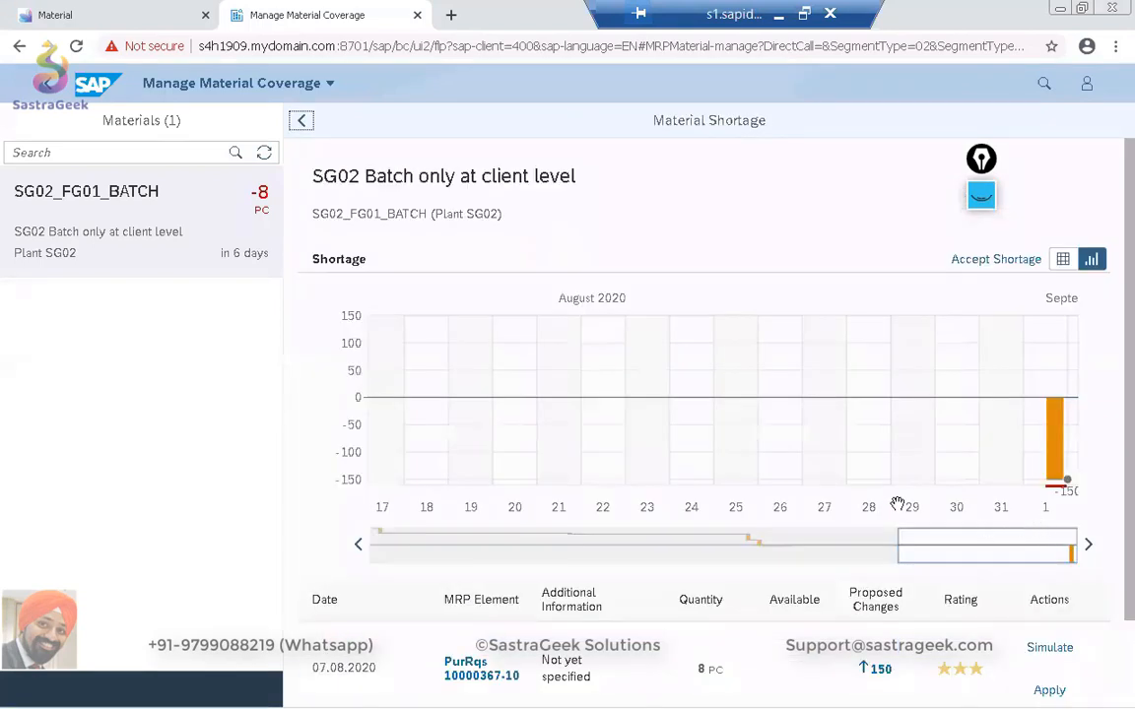
# Simulate increasing the 07.08.2020 purchase requisition by 150 PC and examine the simulated coverage for July, August and 1 September in the chart.
pyautogui.scroll(-2, 895, 502)
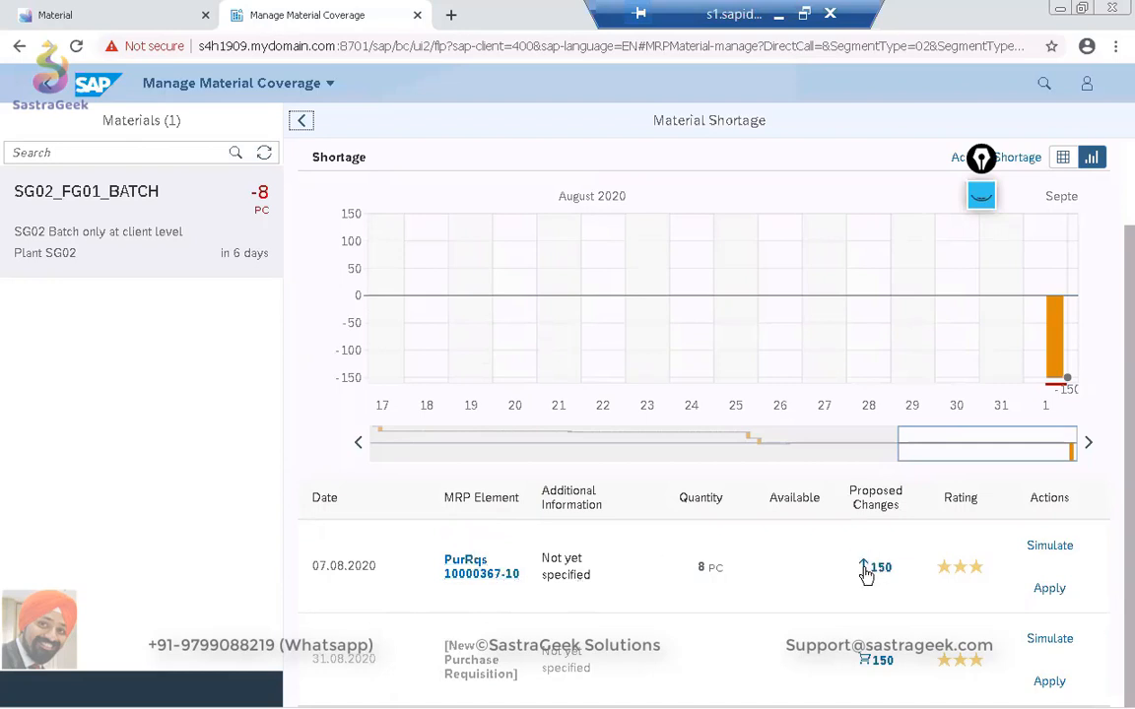
pyautogui.moveTo(865, 575)
pyautogui.click(1050, 546)
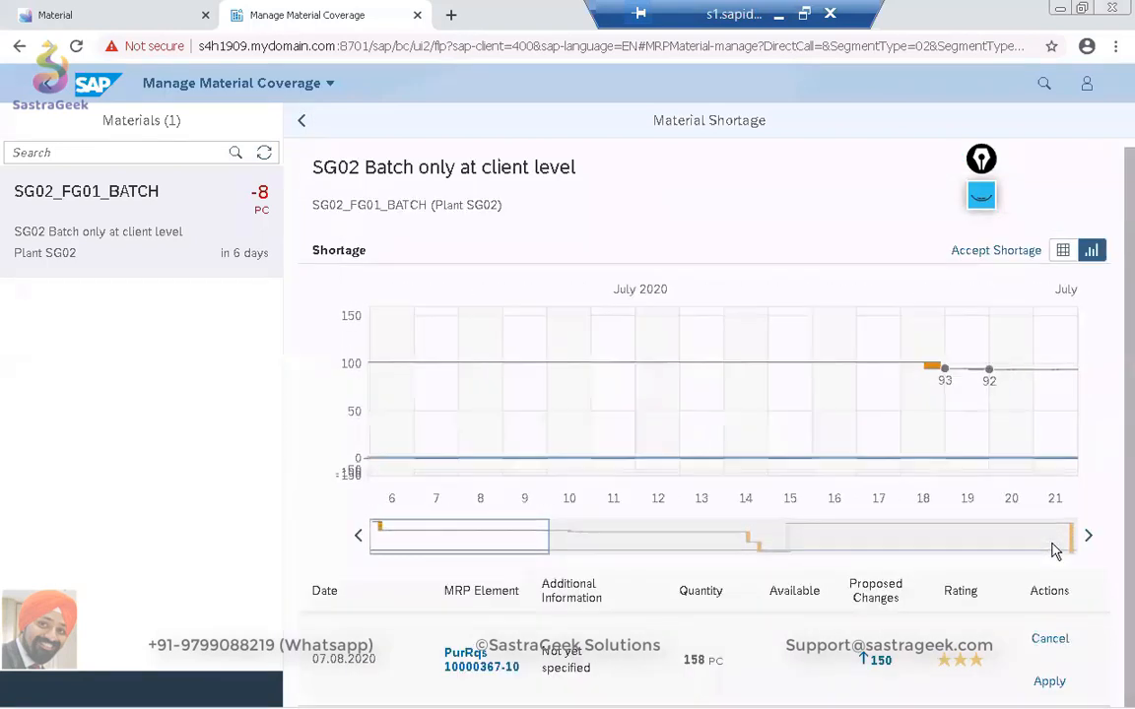
pyautogui.moveTo(493, 540); pyautogui.dragTo(782, 538)
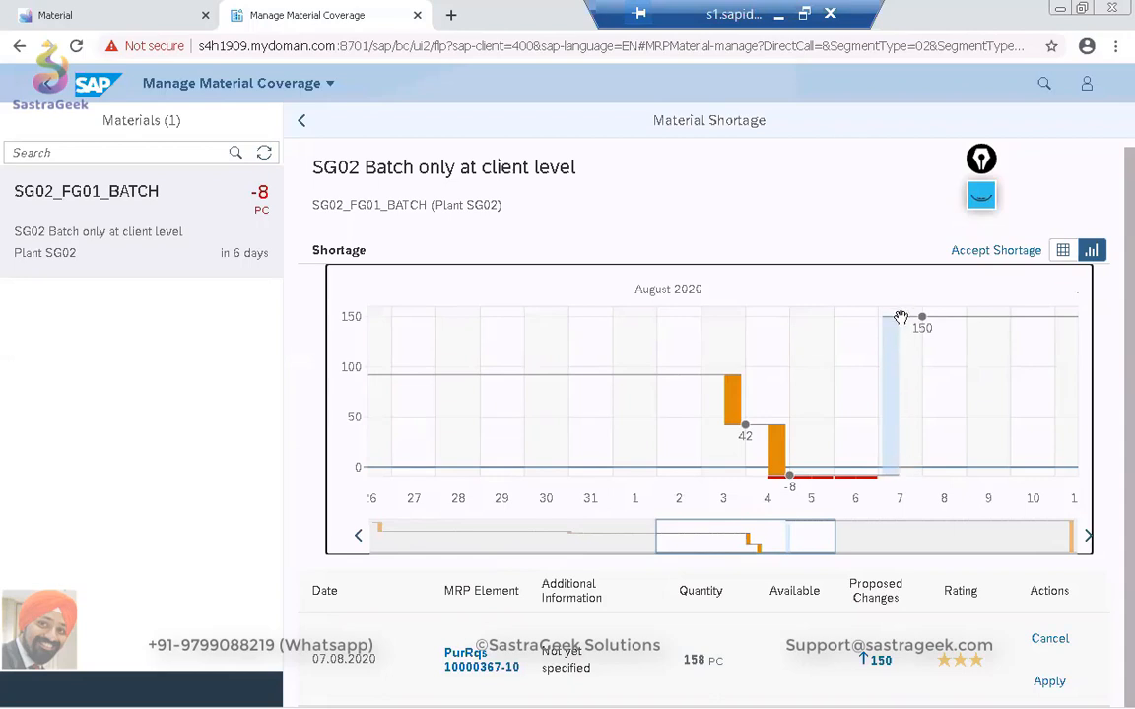
pyautogui.moveTo(808, 536); pyautogui.dragTo(1064, 540)
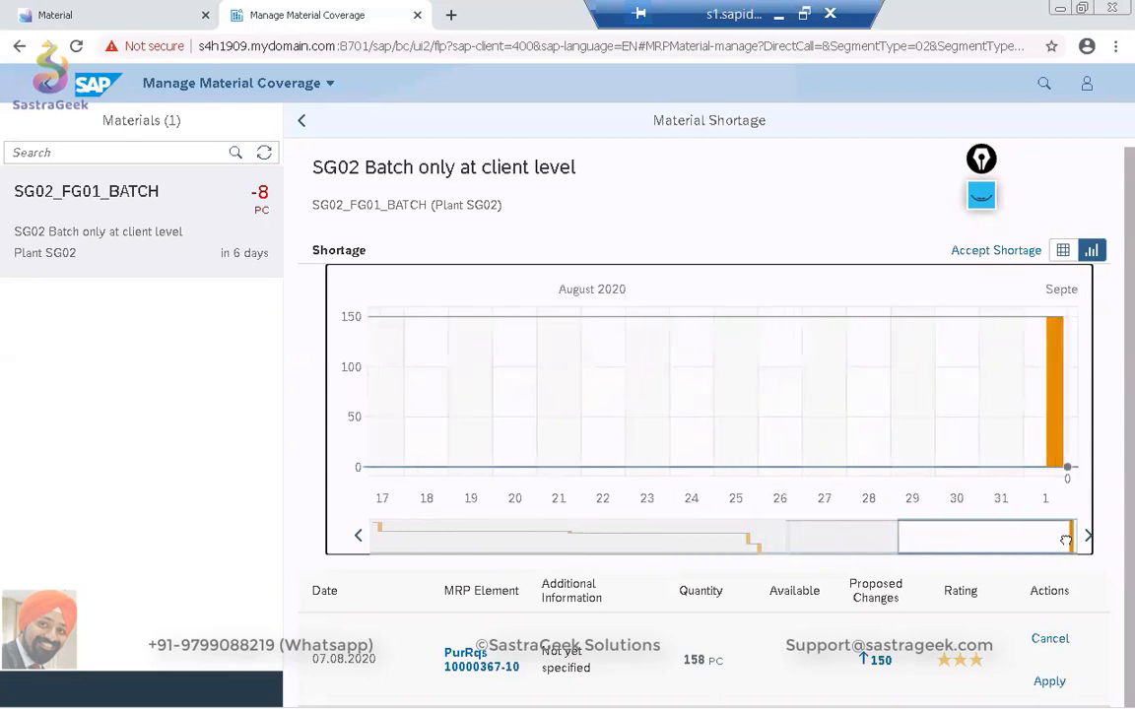
pyautogui.moveTo(1052, 374)
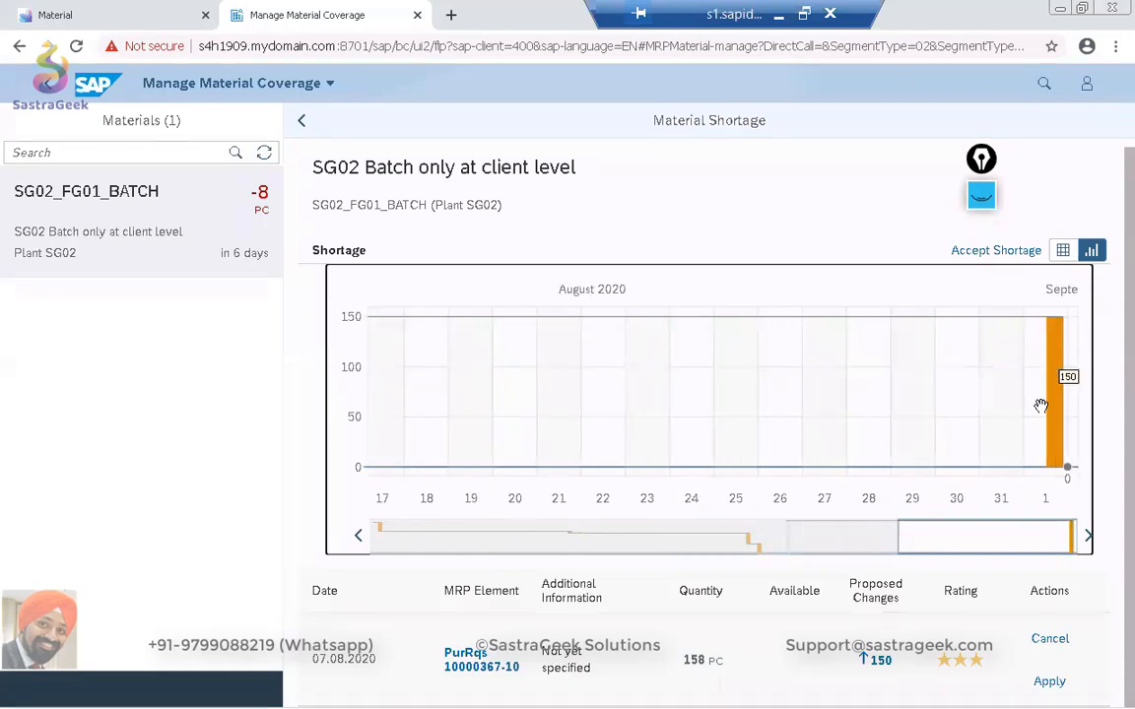
pyautogui.moveTo(995, 541); pyautogui.dragTo(835, 553)
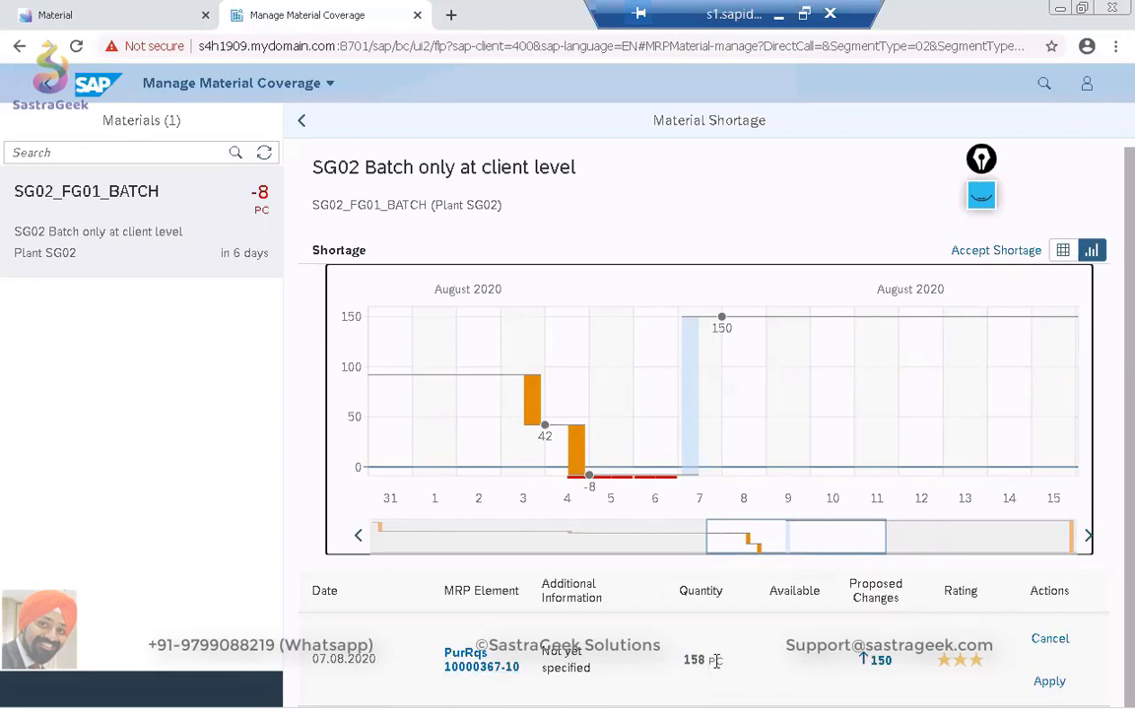
# Try to apply the purchase requisition increase with an order quantity of 158 PC for 06.08.2020, and read the returned message details.
pyautogui.click(1055, 687)
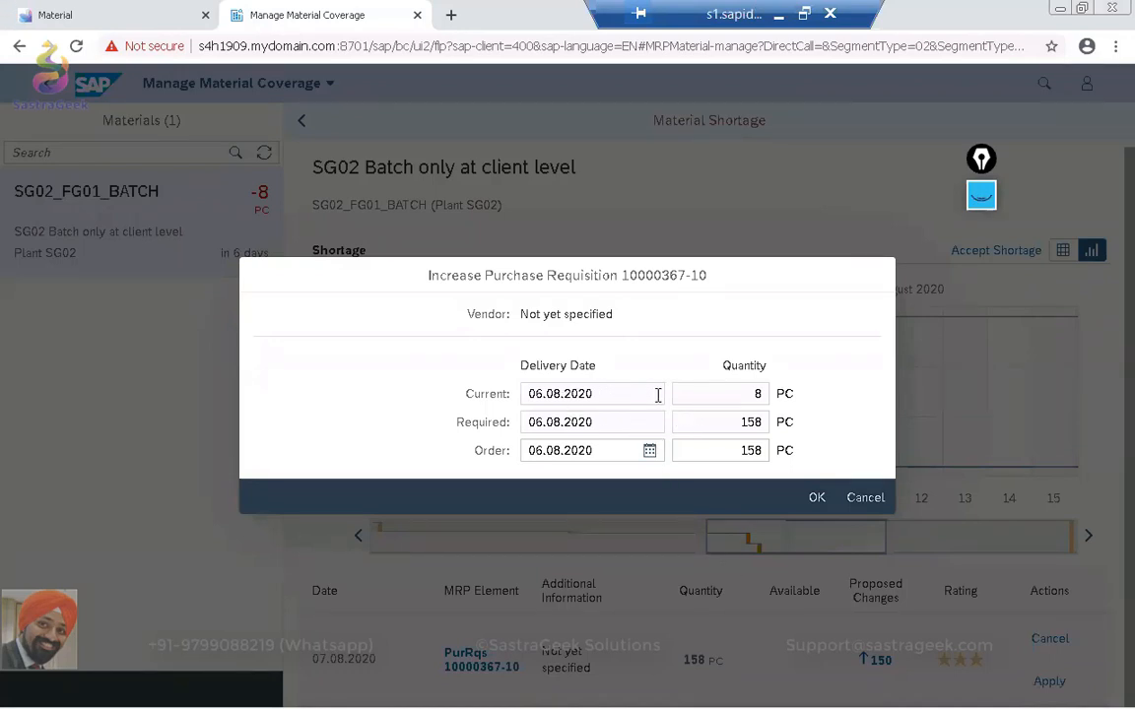
pyautogui.click(814, 498)
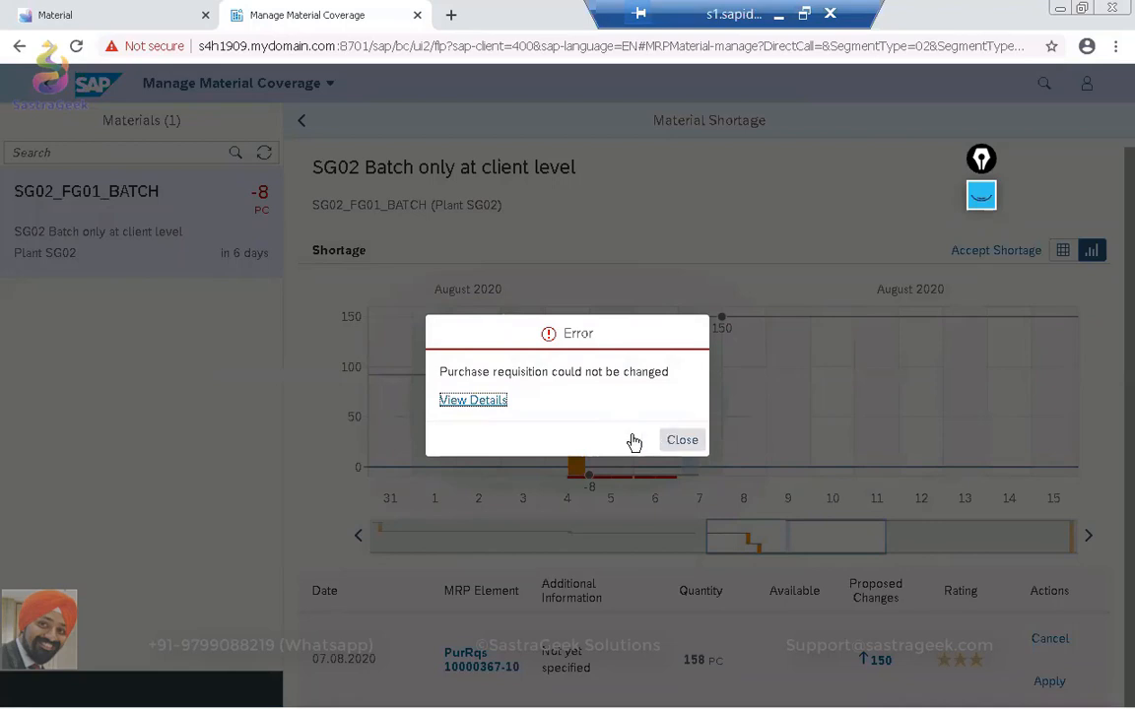
pyautogui.click(470, 400)
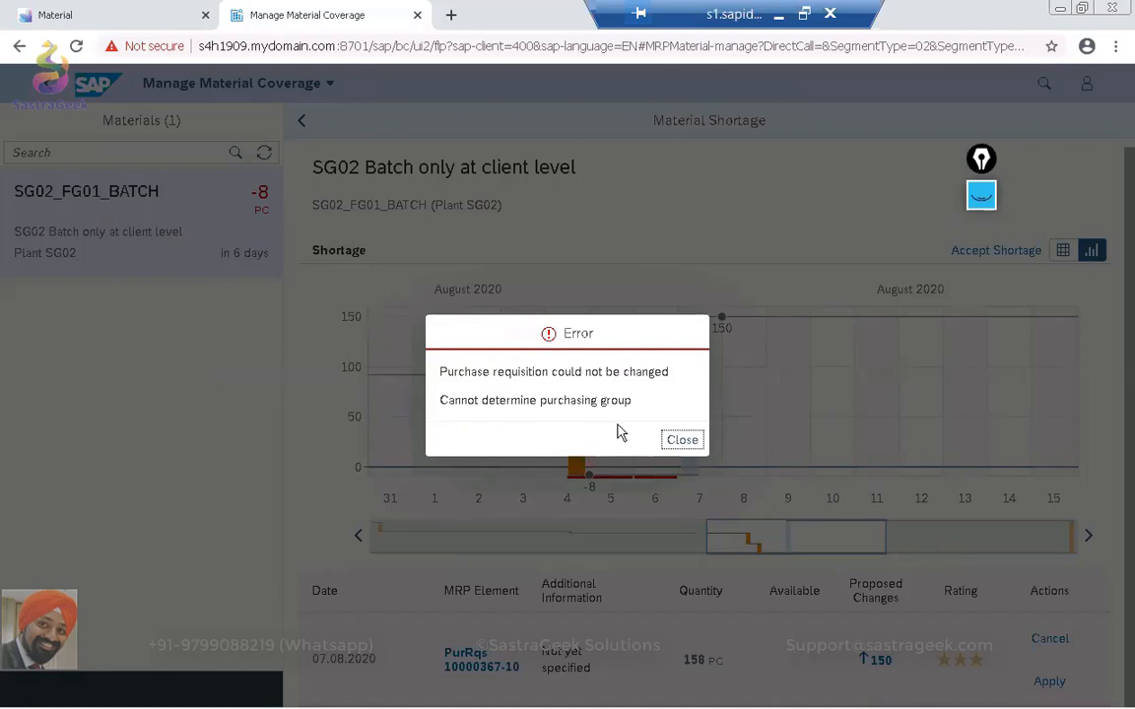
pyautogui.click(683, 441)
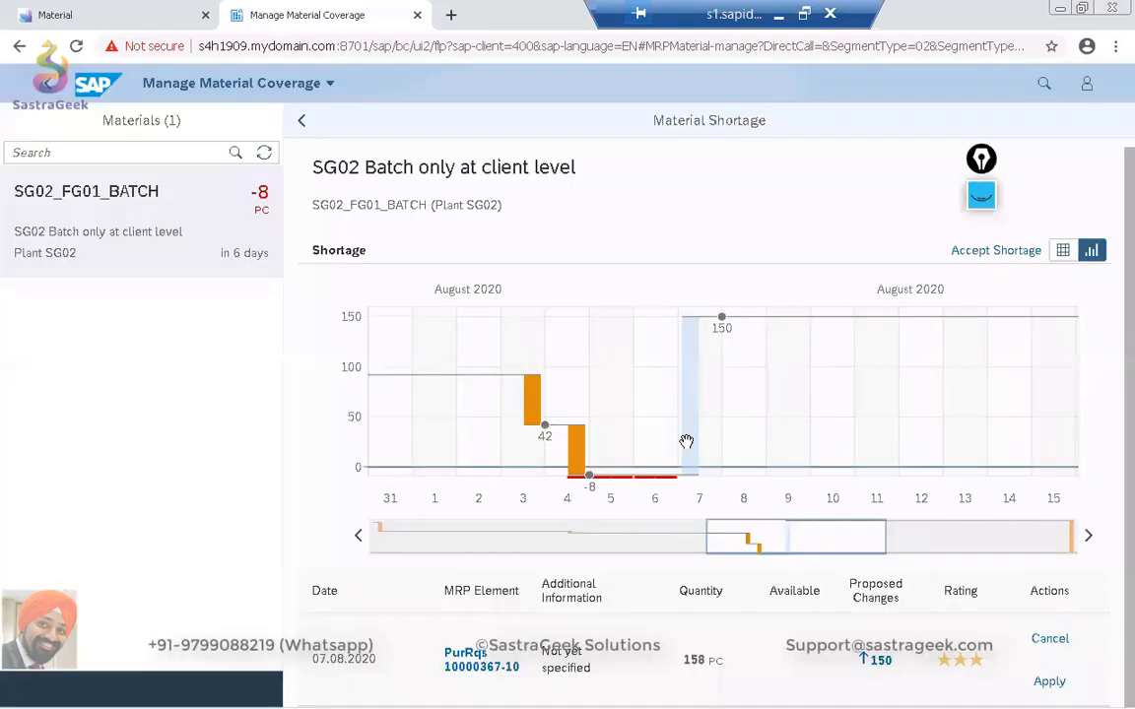
# Switch to the SAP GUI stock/requirements list, open the 07.08.2020 purchase requisition for change, and find the item's contact person data.
pyautogui.hotkey('alt', 'Tab')
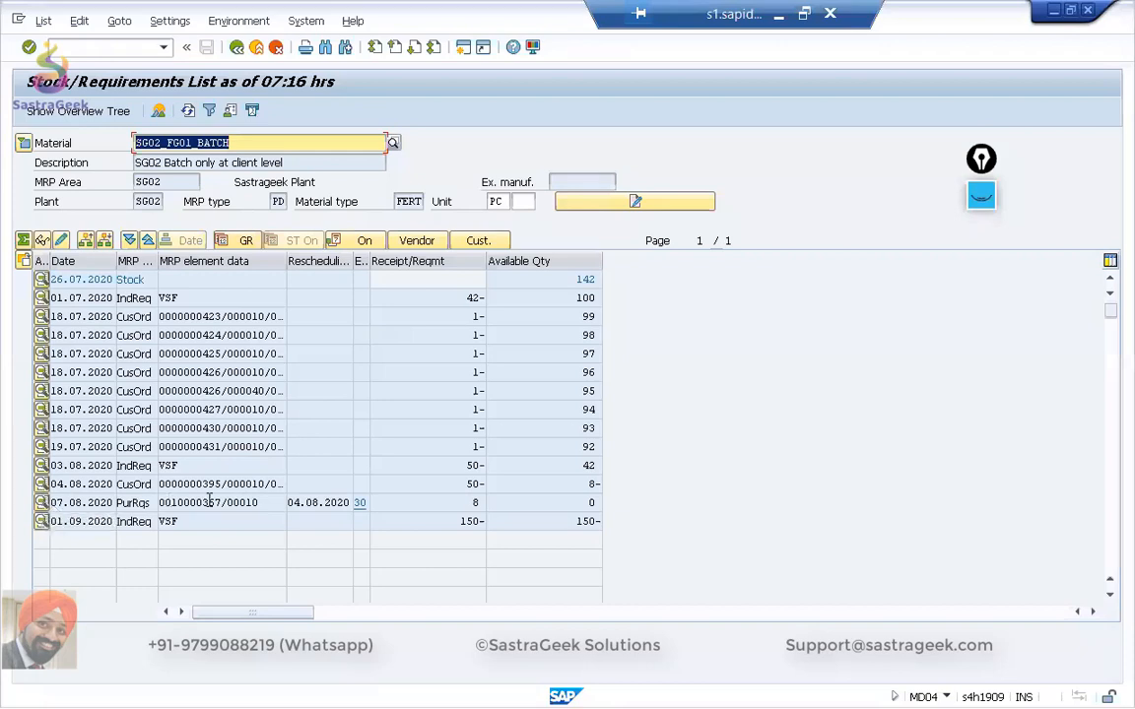
pyautogui.click(42, 503)
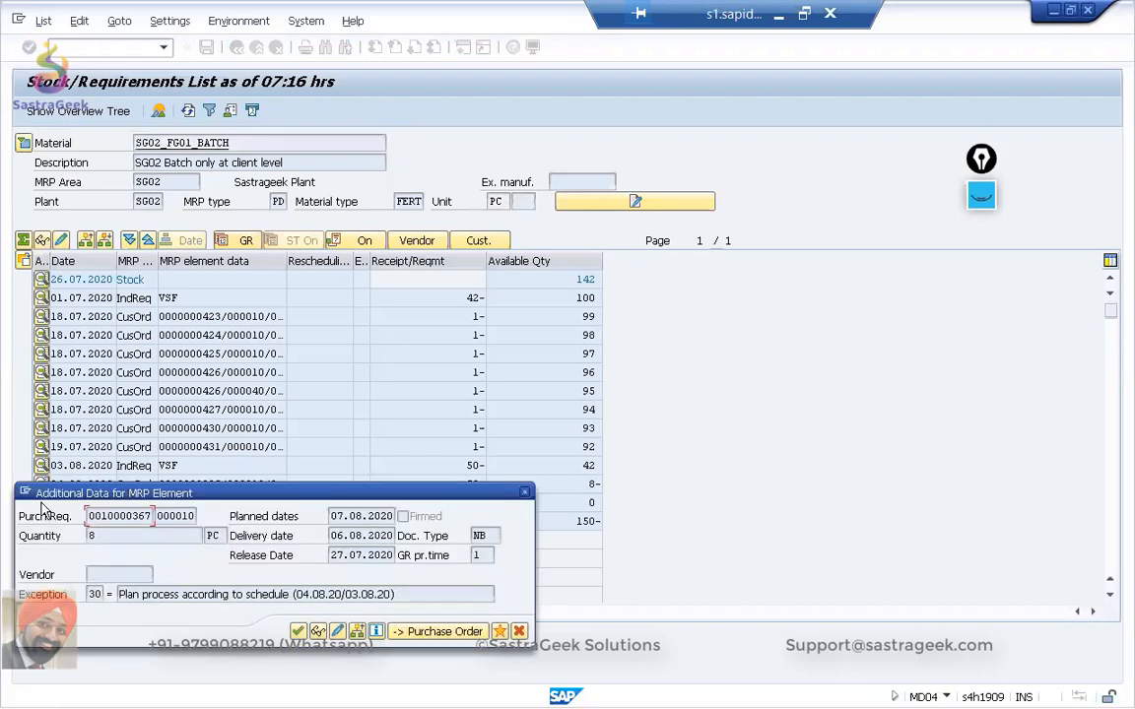
pyautogui.click(340, 633)
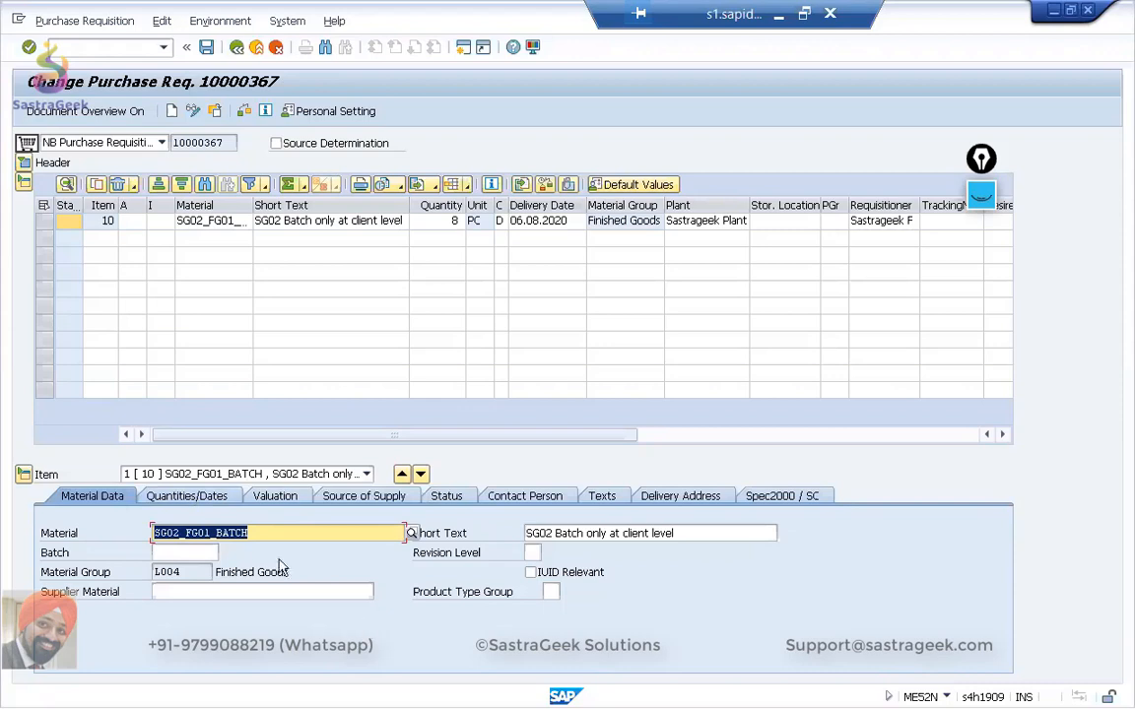
pyautogui.click(204, 498)
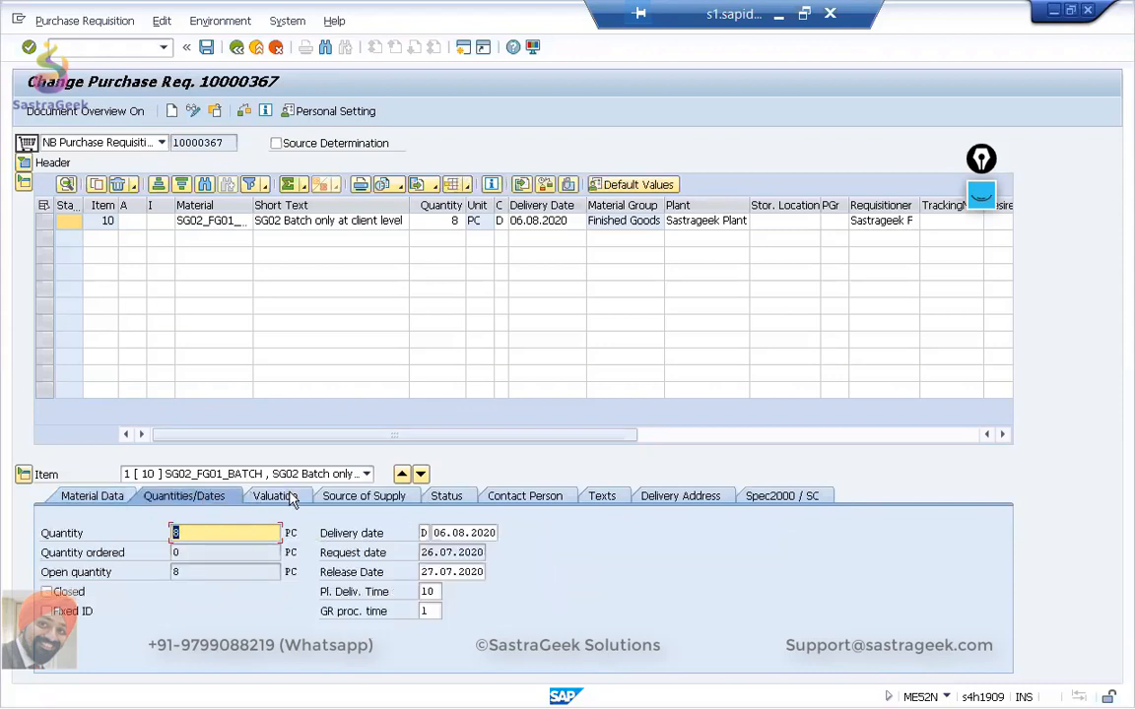
pyautogui.click(276, 497)
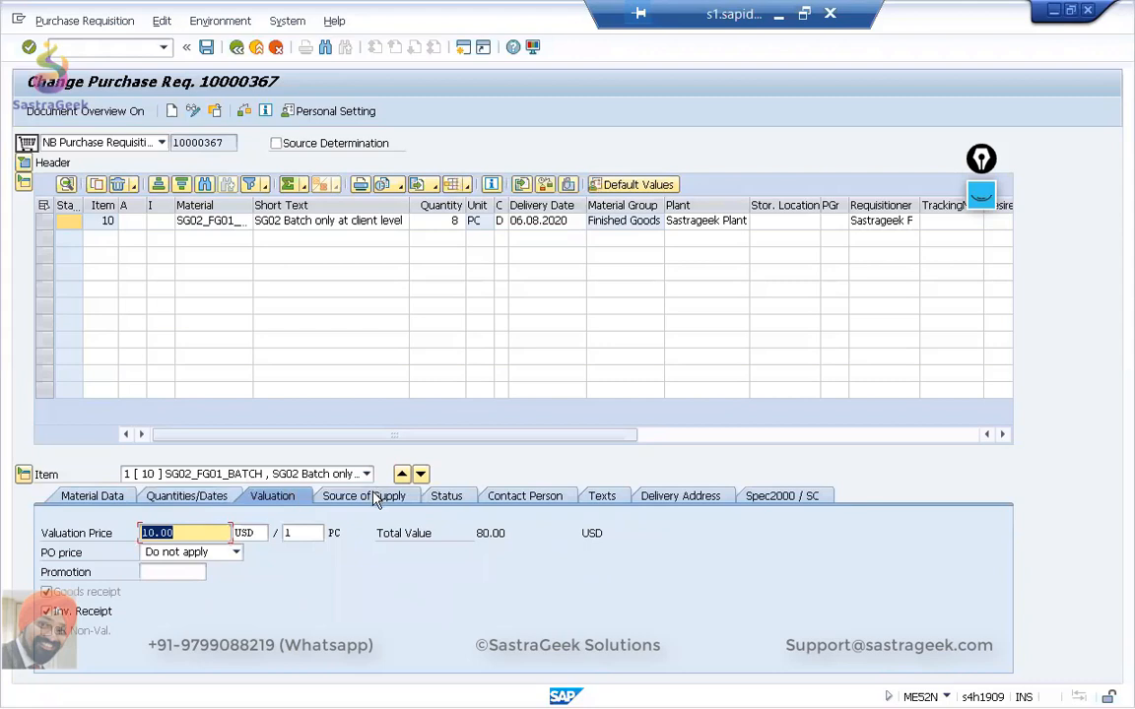
pyautogui.click(371, 498)
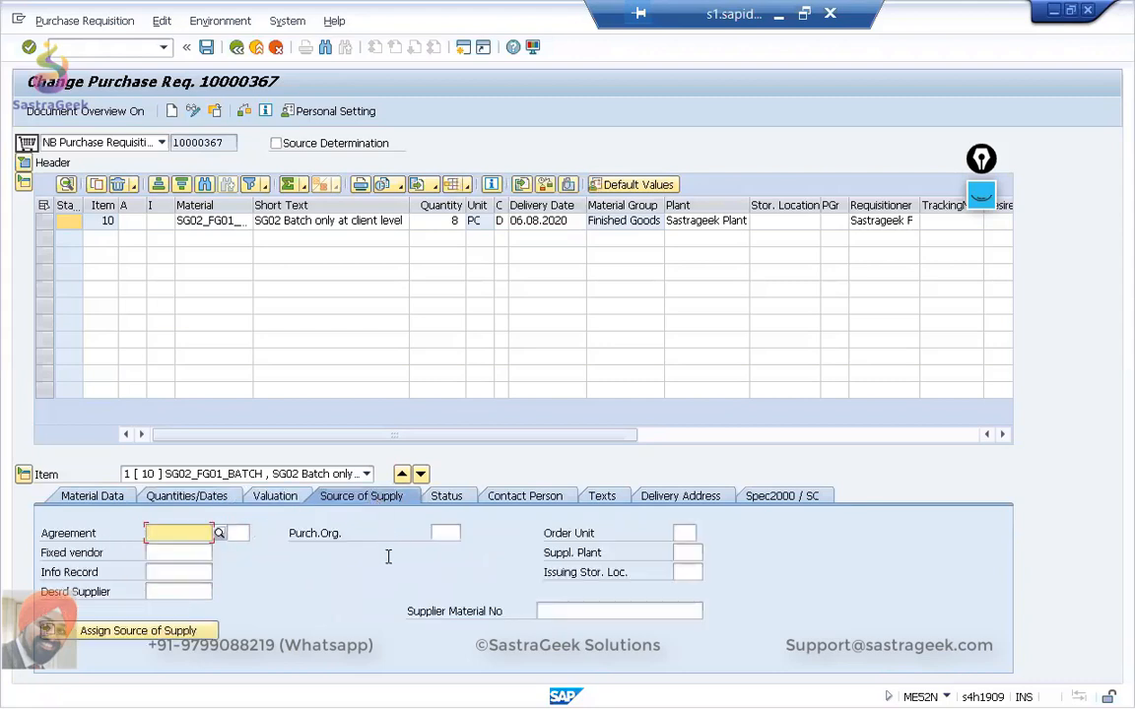
pyautogui.click(234, 535)
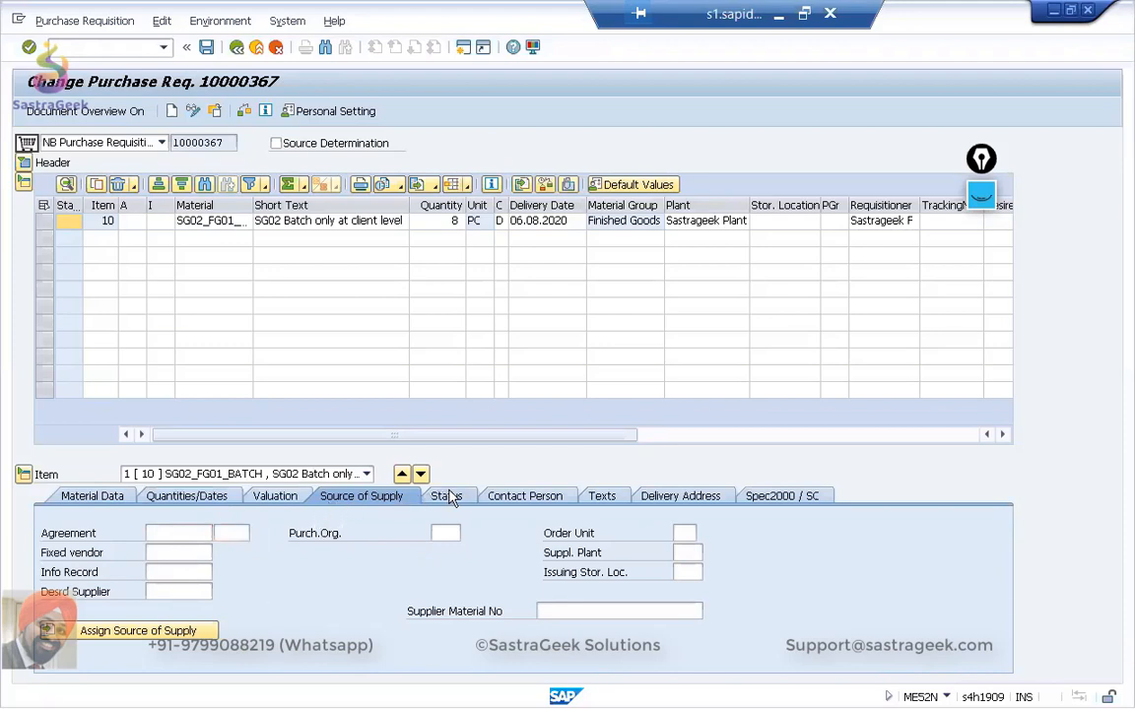
pyautogui.click(443, 497)
pyautogui.click(514, 498)
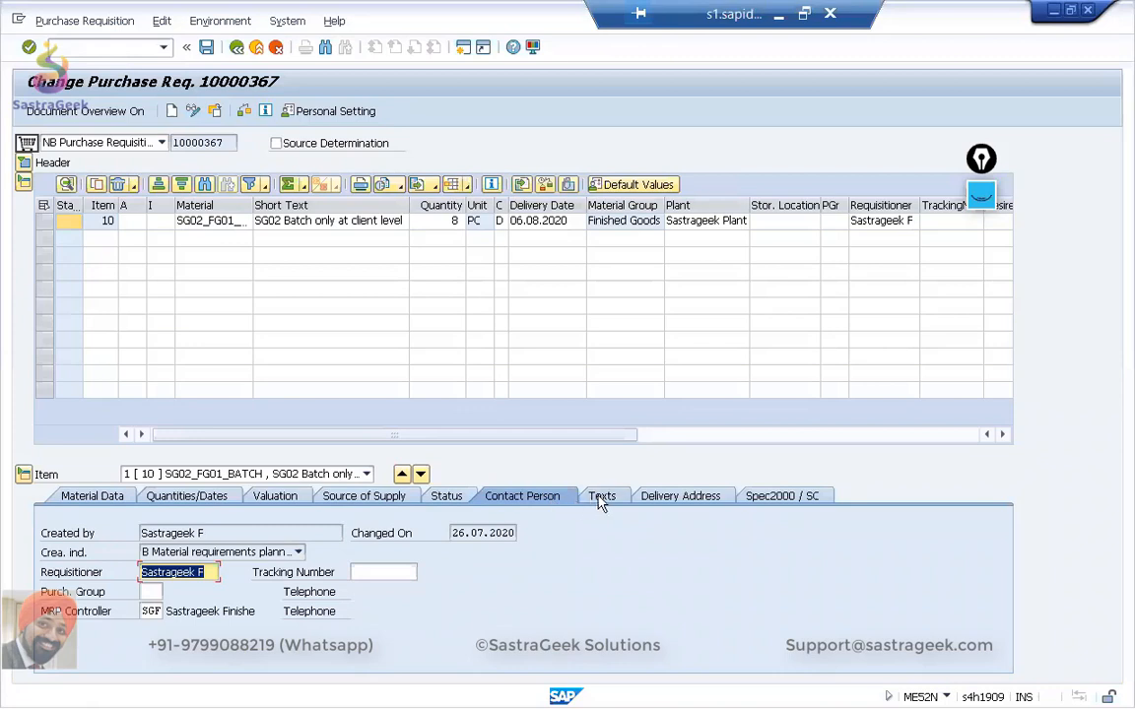
# Assign purchasing group SG1 (Chemical Buyers) to the requisition item and save the purchase requisition.
pyautogui.click(150, 591)
pyautogui.click(170, 592)
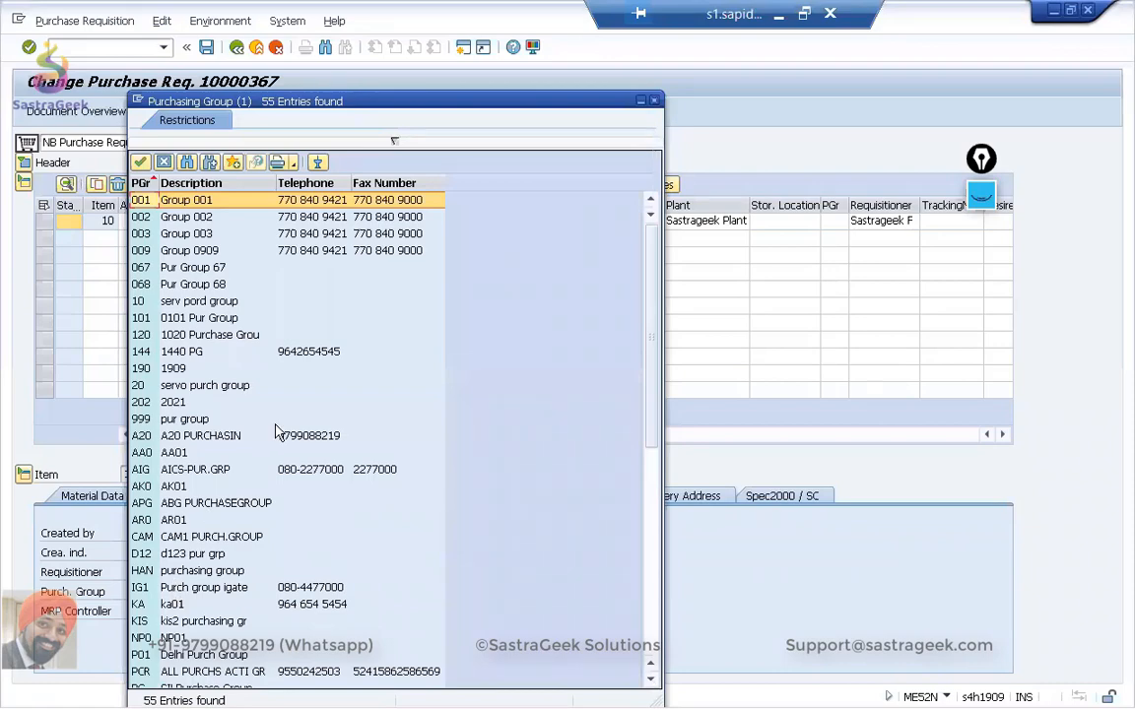
pyautogui.scroll(-5, 277, 434)
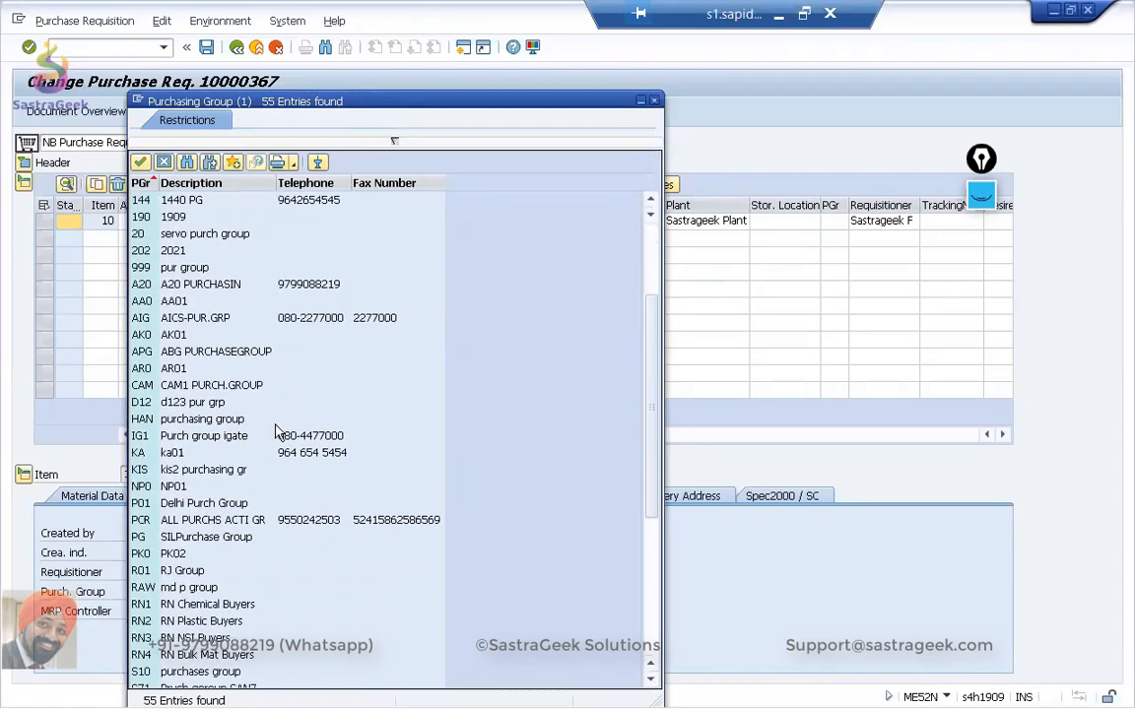
pyautogui.scroll(1, 277, 434)
pyautogui.scroll(-3, 278, 434)
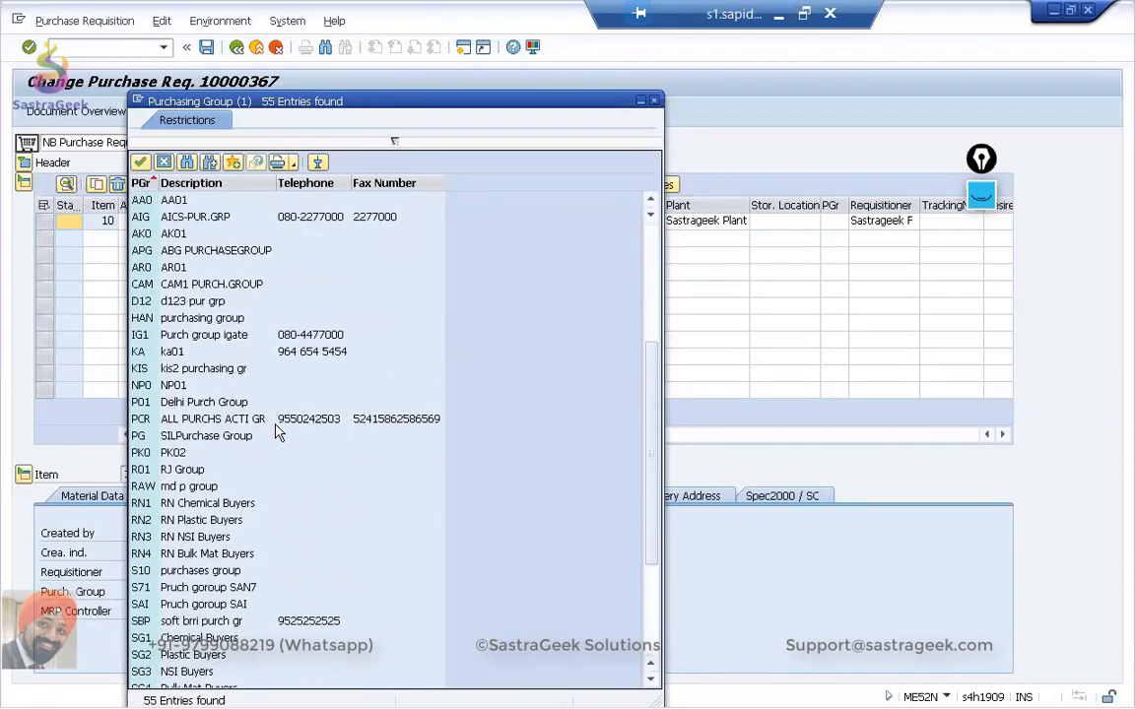
pyautogui.scroll(-2, 278, 434)
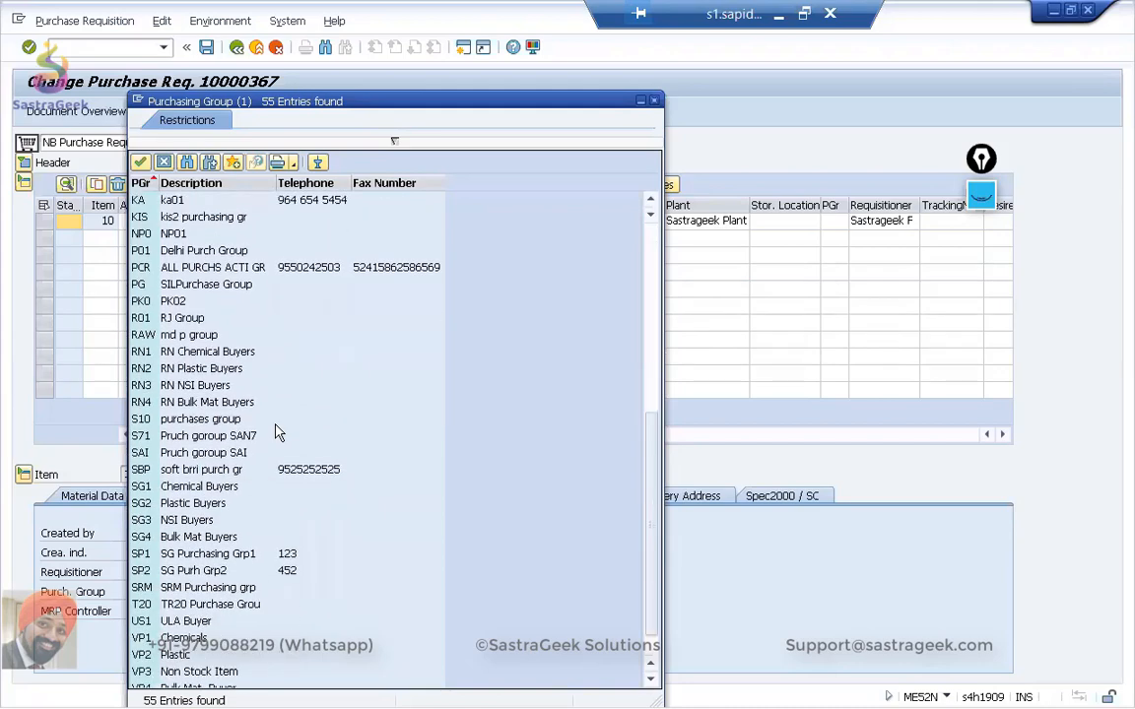
pyautogui.scroll(4, 277, 433)
pyautogui.scroll(-2, 278, 433)
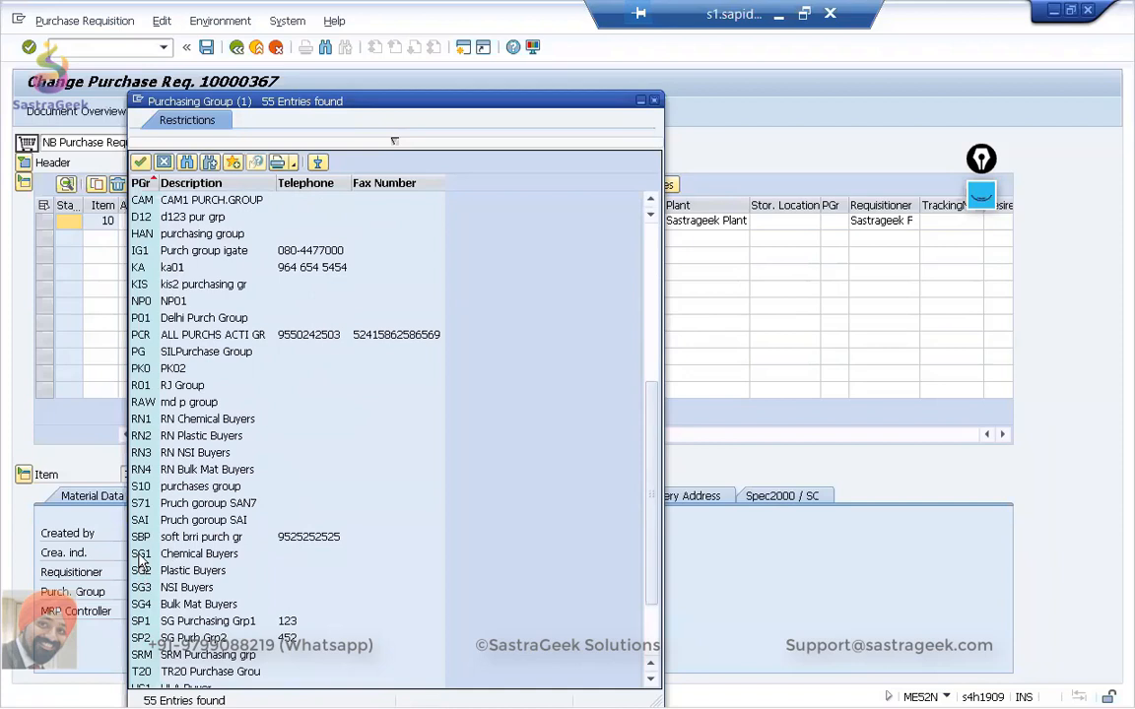
pyautogui.doubleClick(140, 556)
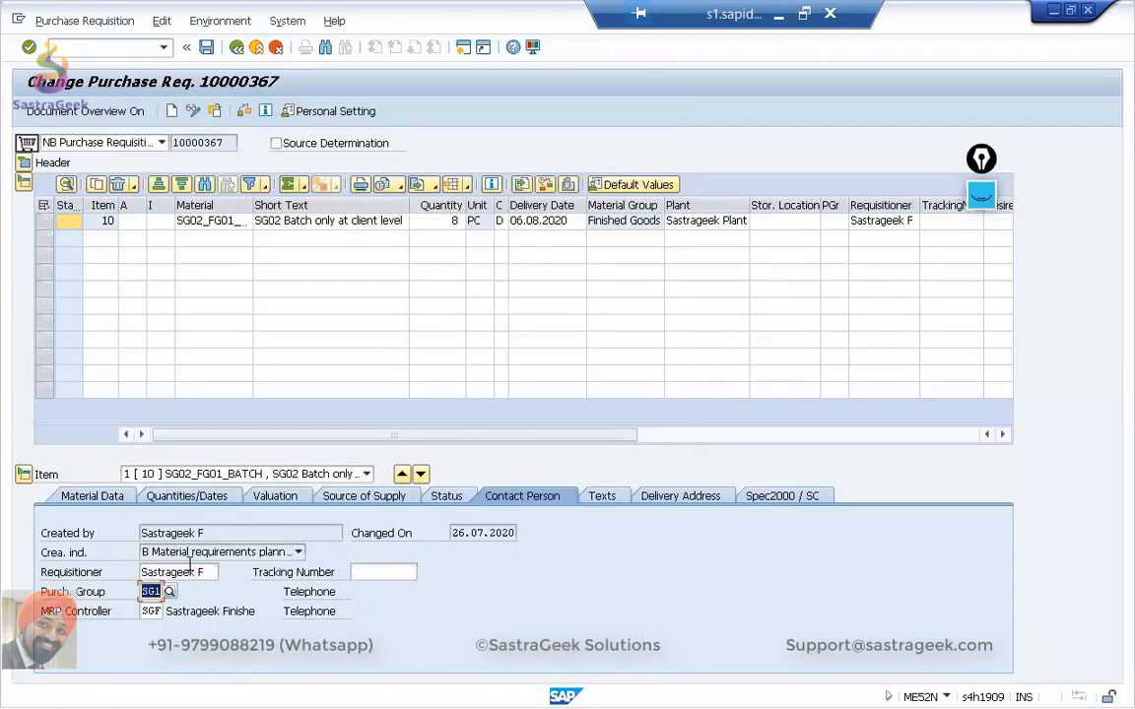
pyautogui.press('Return')
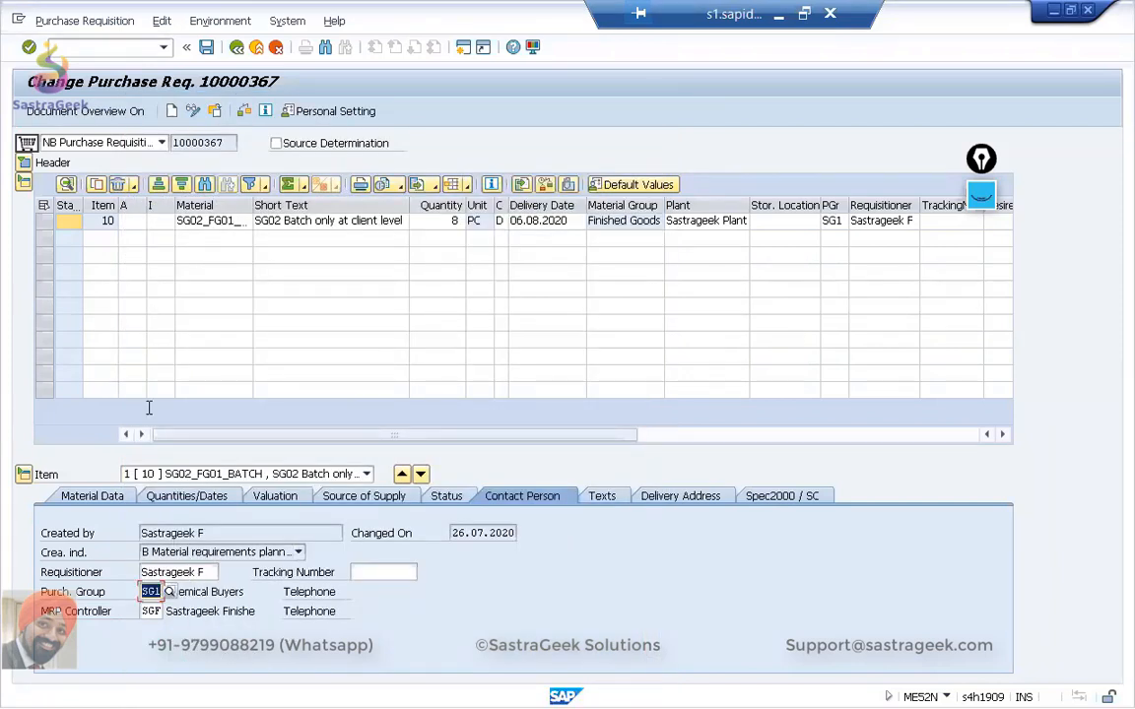
pyautogui.click(206, 46)
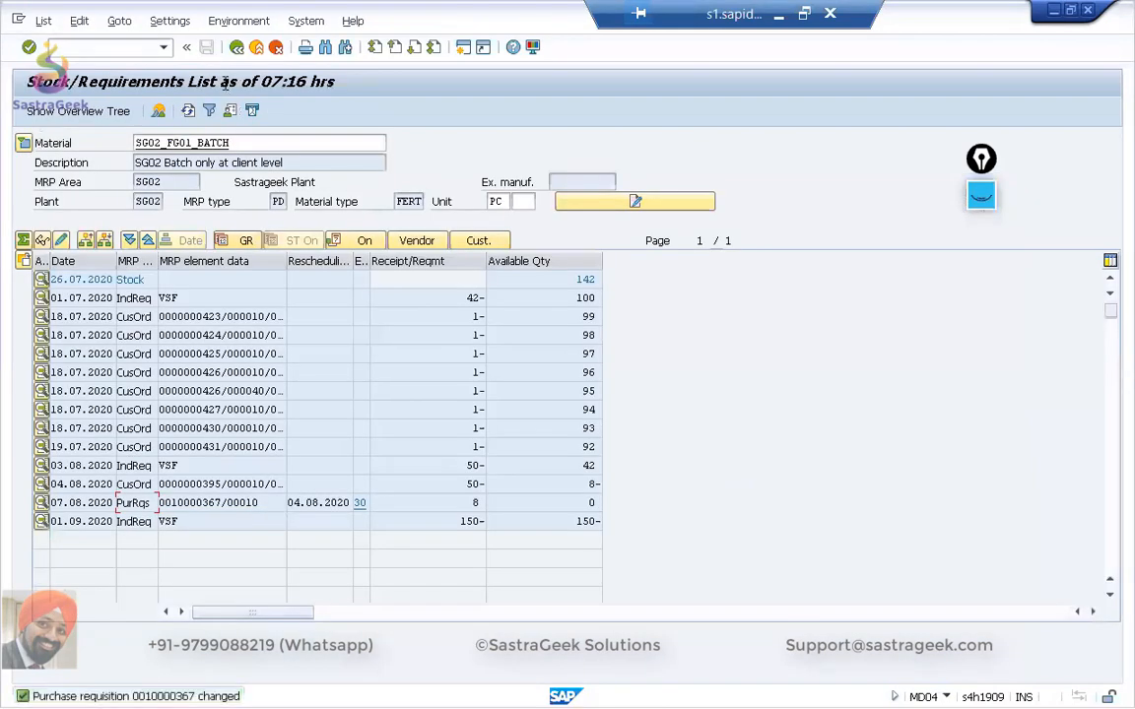
# Return to Manage Material Coverage, apply the requisition increase to 158 PC for 06.08.2020, and check early August in the shortage chart.
pyautogui.hotkey('alt', 'Tab')
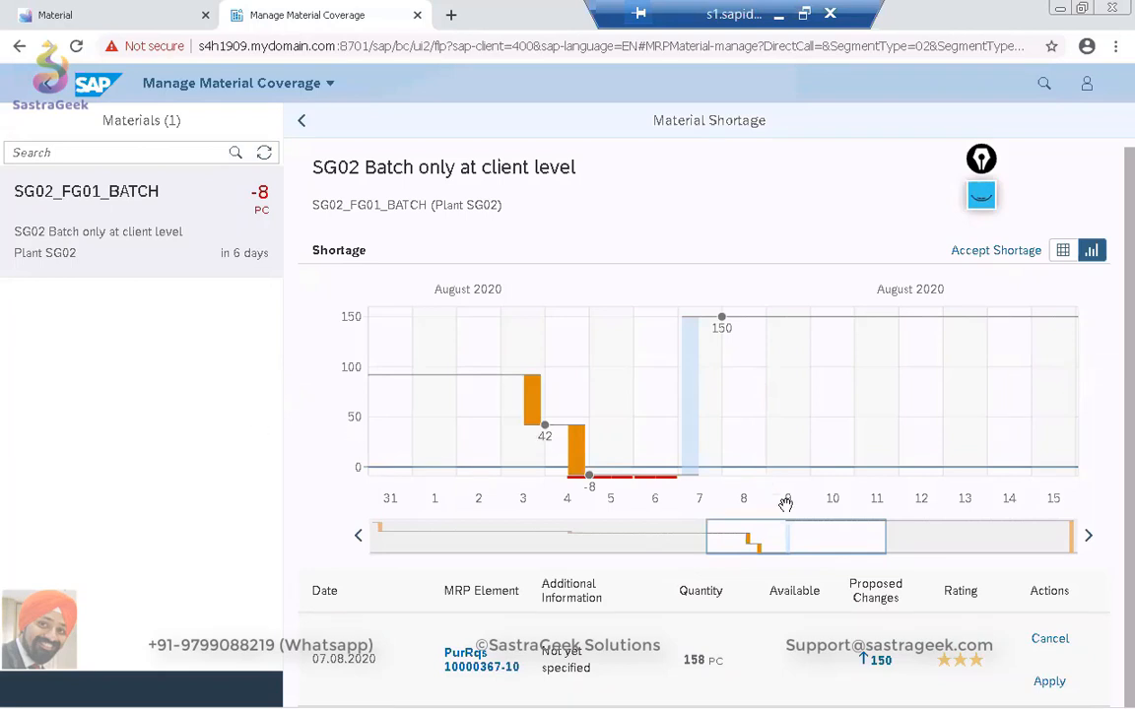
pyautogui.click(1049, 681)
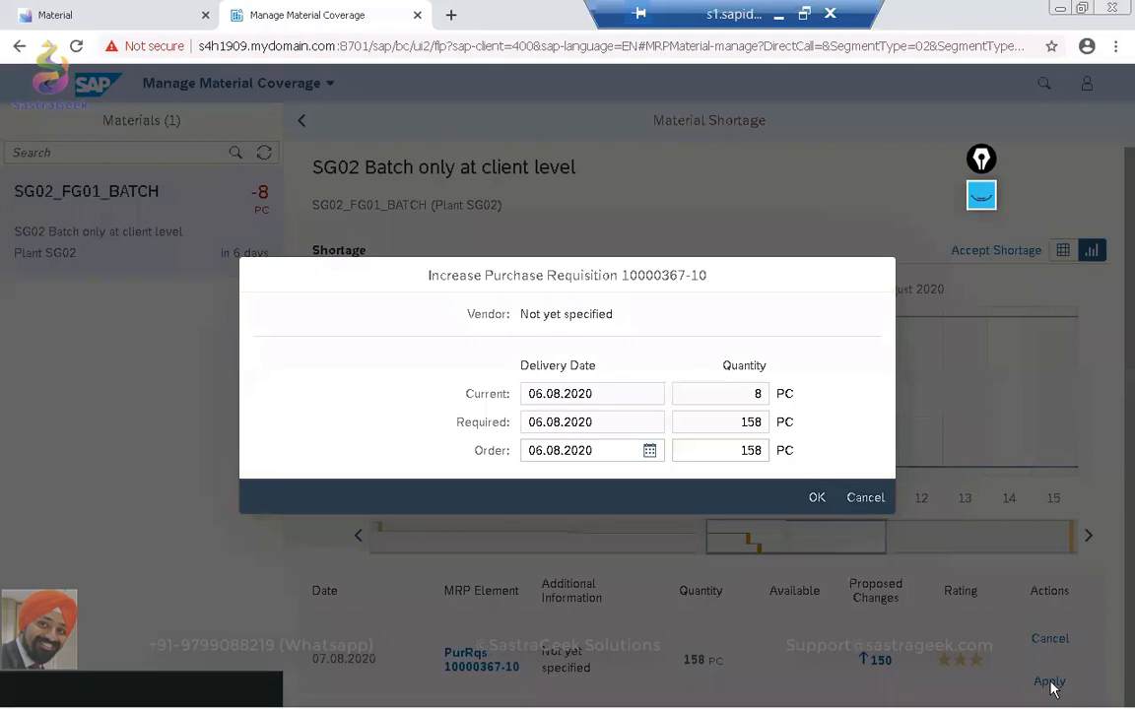
pyautogui.click(817, 500)
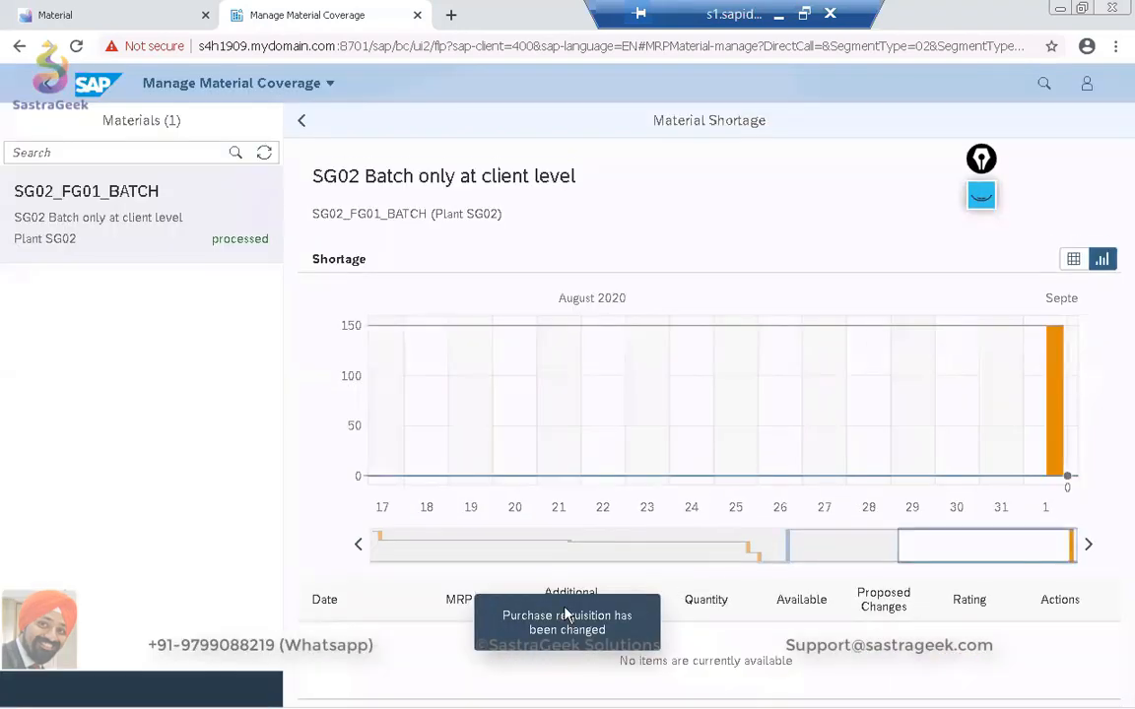
pyautogui.click(973, 553)
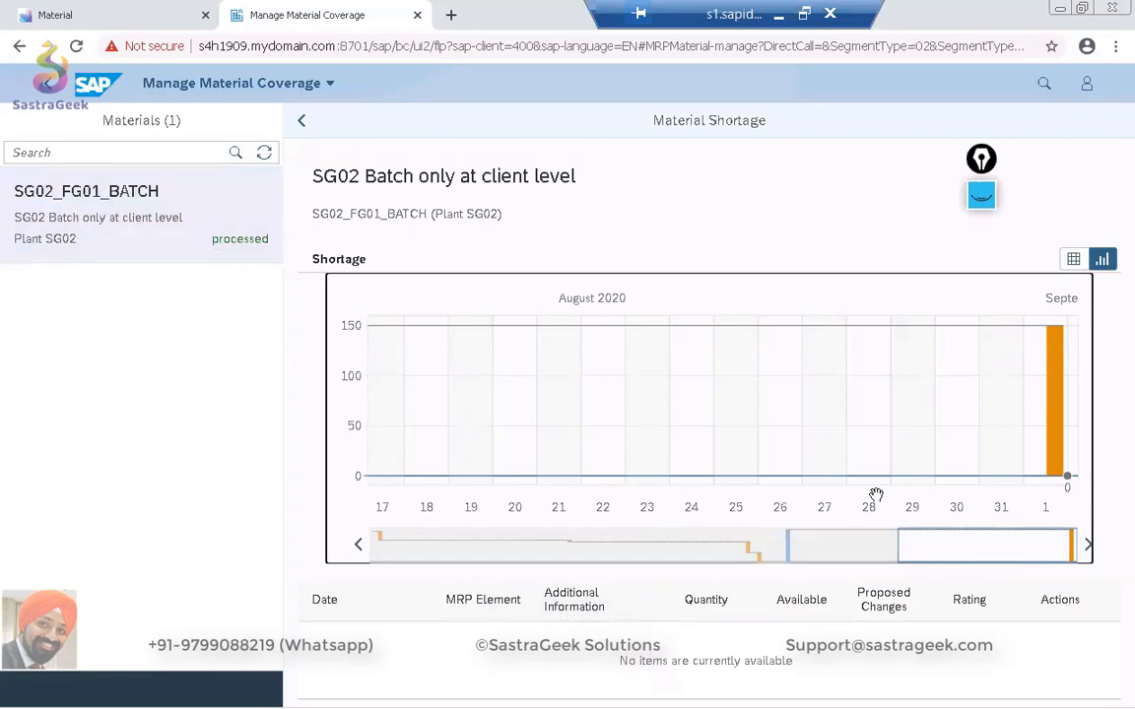
pyautogui.moveTo(968, 548); pyautogui.dragTo(848, 535)
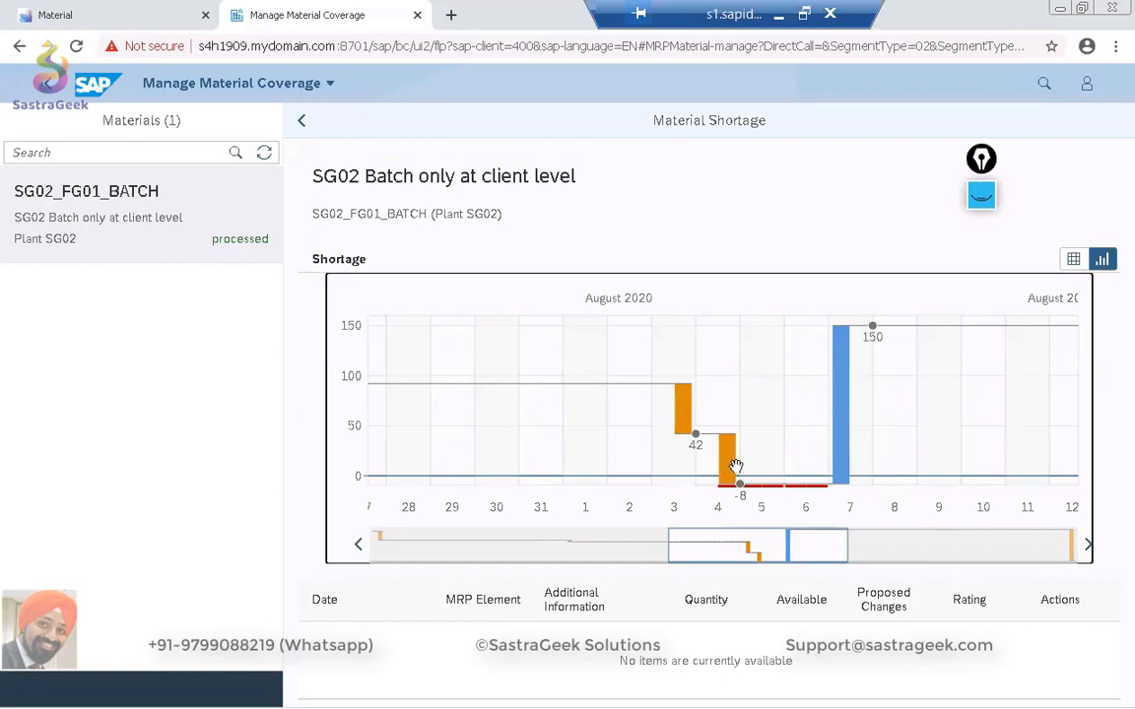
pyautogui.moveTo(840, 415)
# Refresh the materials list and open the 4 to 6 August 2020 shortage of SG02_FG01_BATCH with its proposed solutions.
pyautogui.click(264, 152)
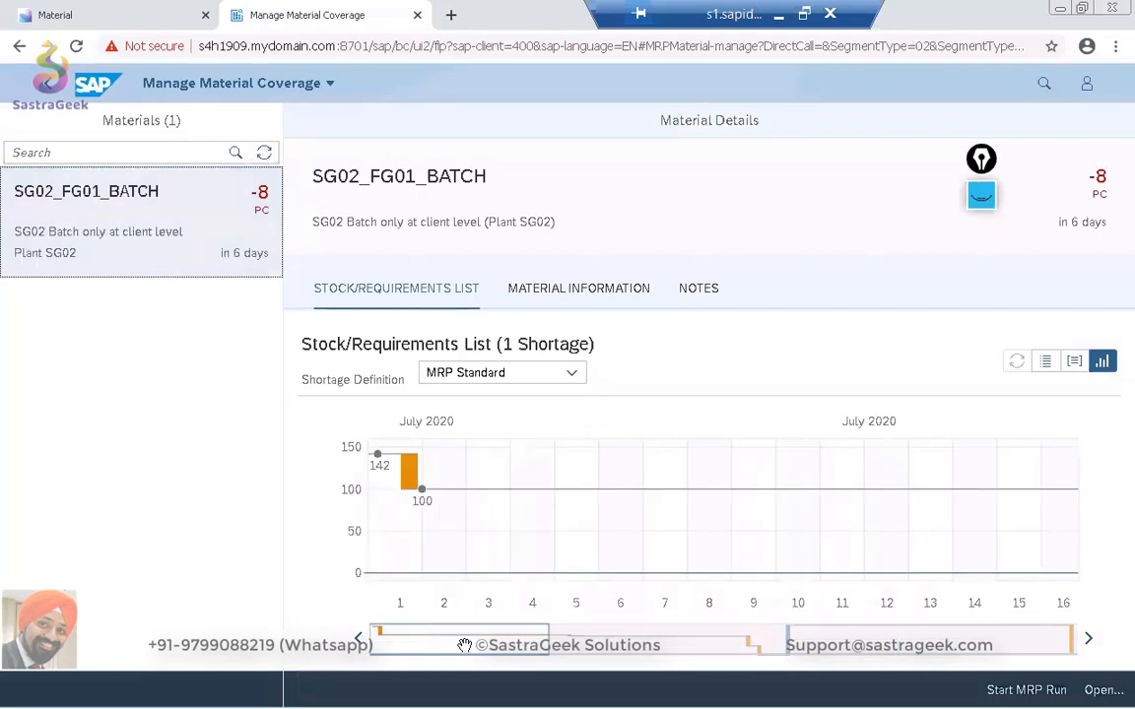
pyautogui.moveTo(472, 645); pyautogui.dragTo(755, 653)
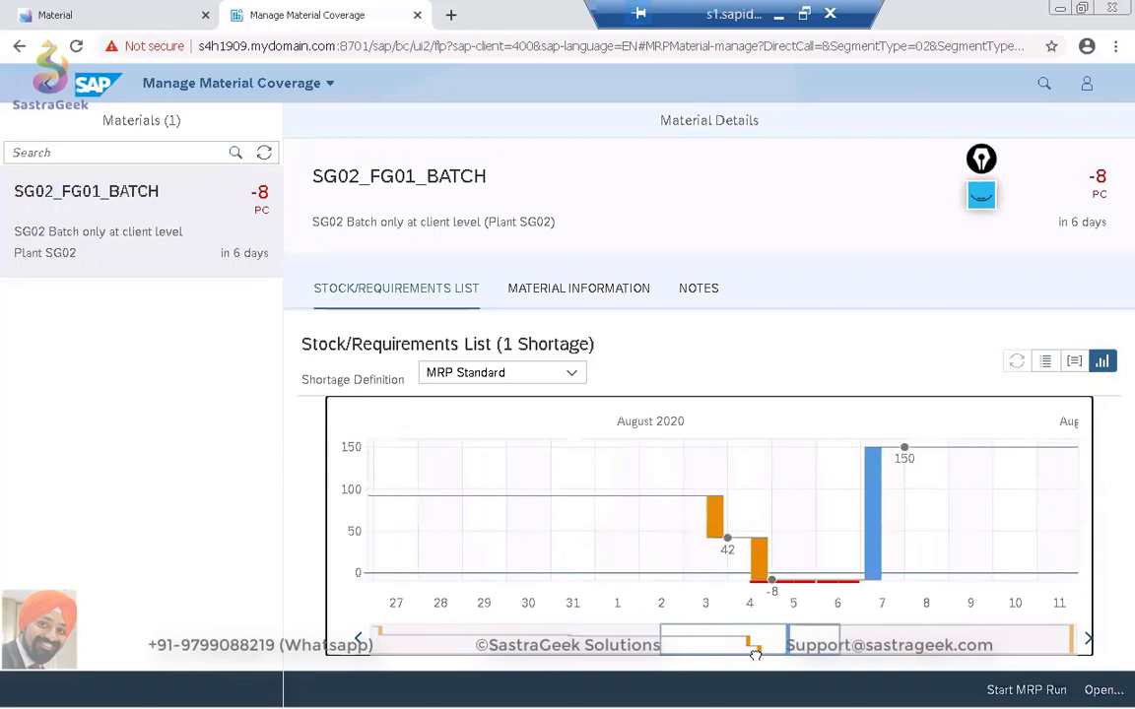
pyautogui.click(824, 539)
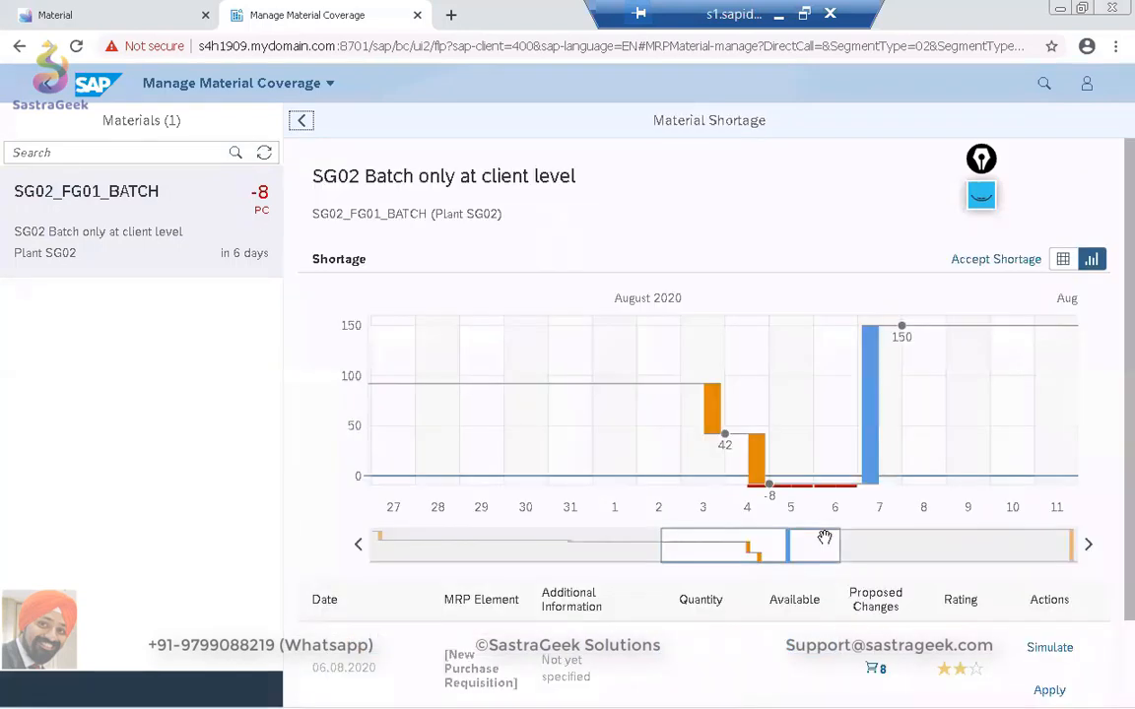
pyautogui.scroll(-1, 824, 539)
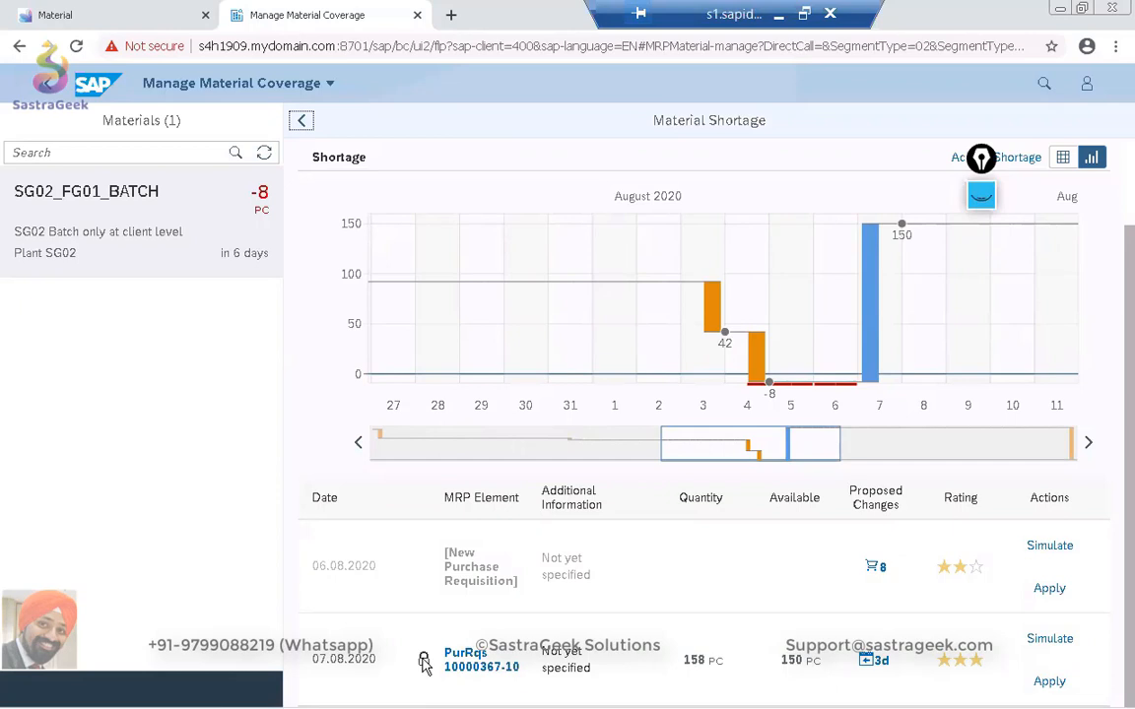
# Go back to the launchpad home, open Monitor Material Coverage for net and individual segments, and look through its materials list.
pyautogui.moveTo(423, 663)
pyautogui.click(49, 89)
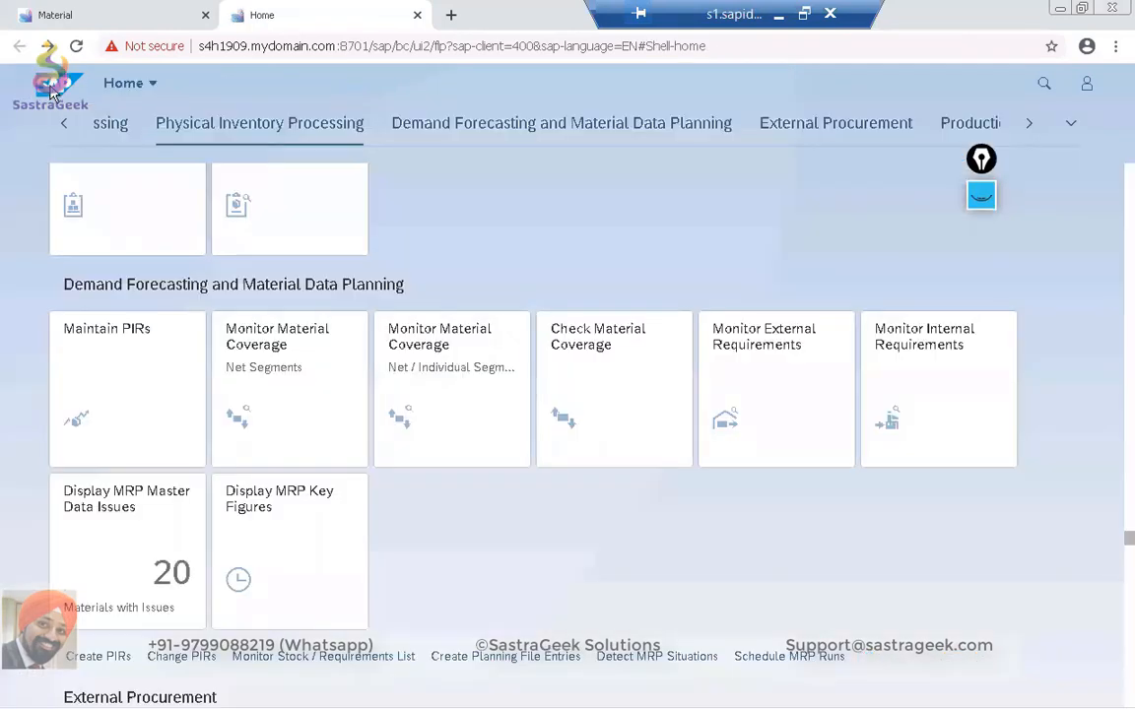
pyautogui.click(482, 375)
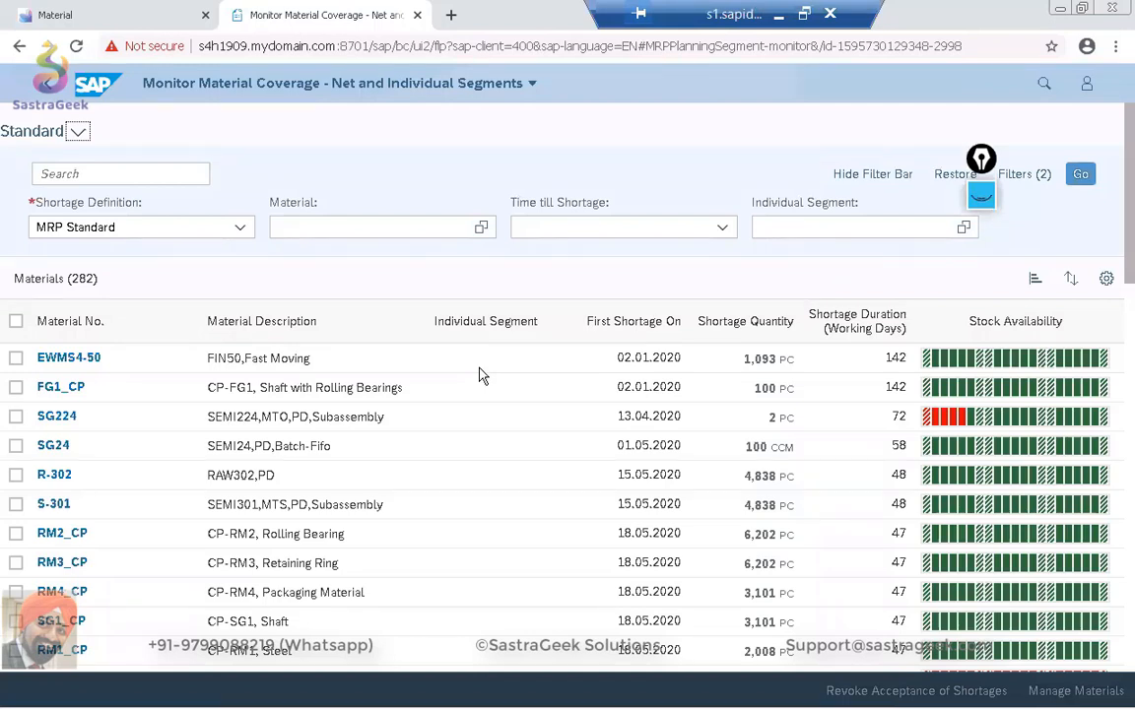
pyautogui.scroll(-5, 480, 375)
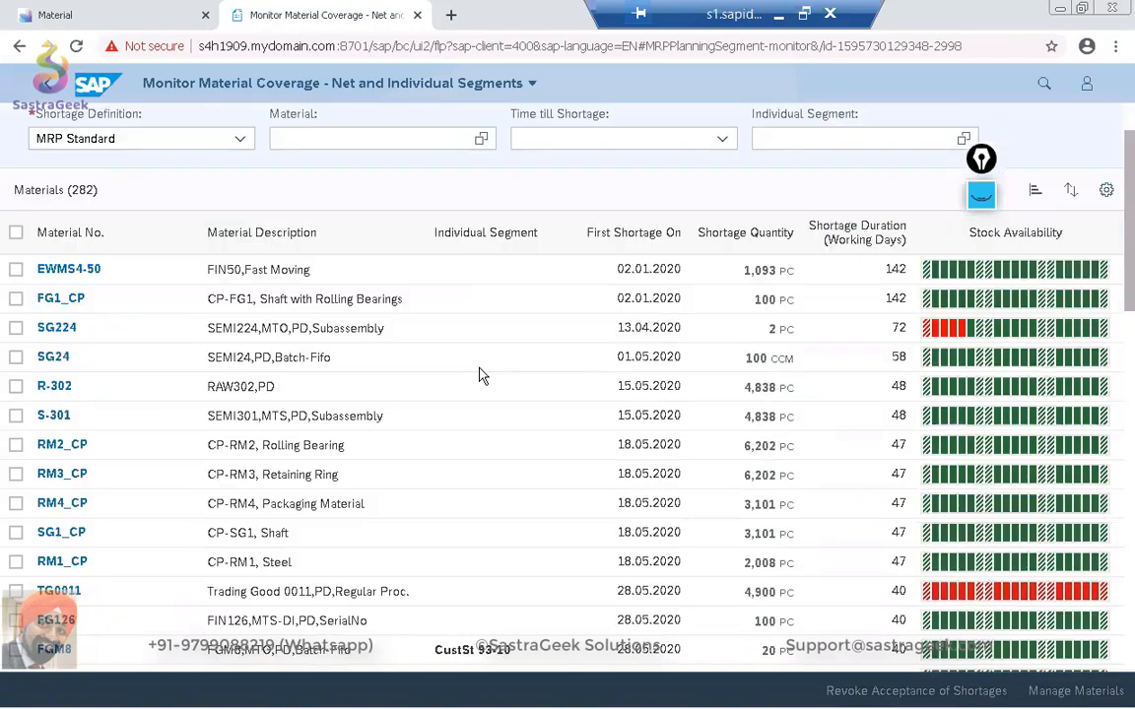
pyautogui.scroll(-5, 479, 375)
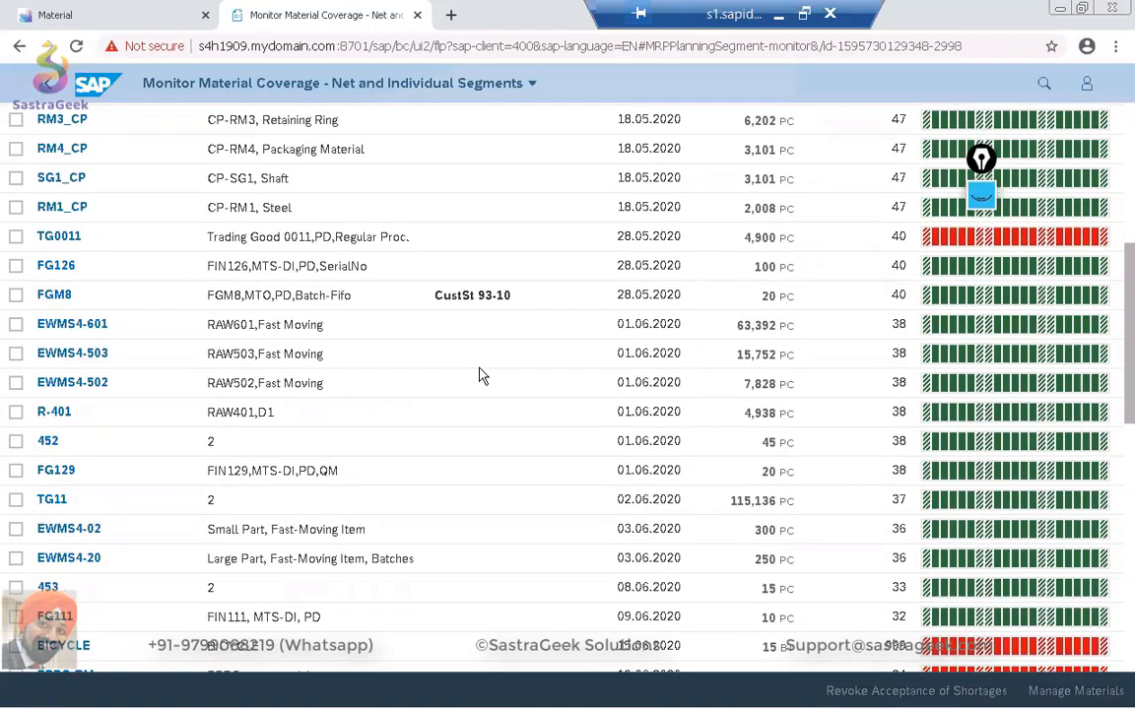
pyautogui.scroll(-3, 480, 375)
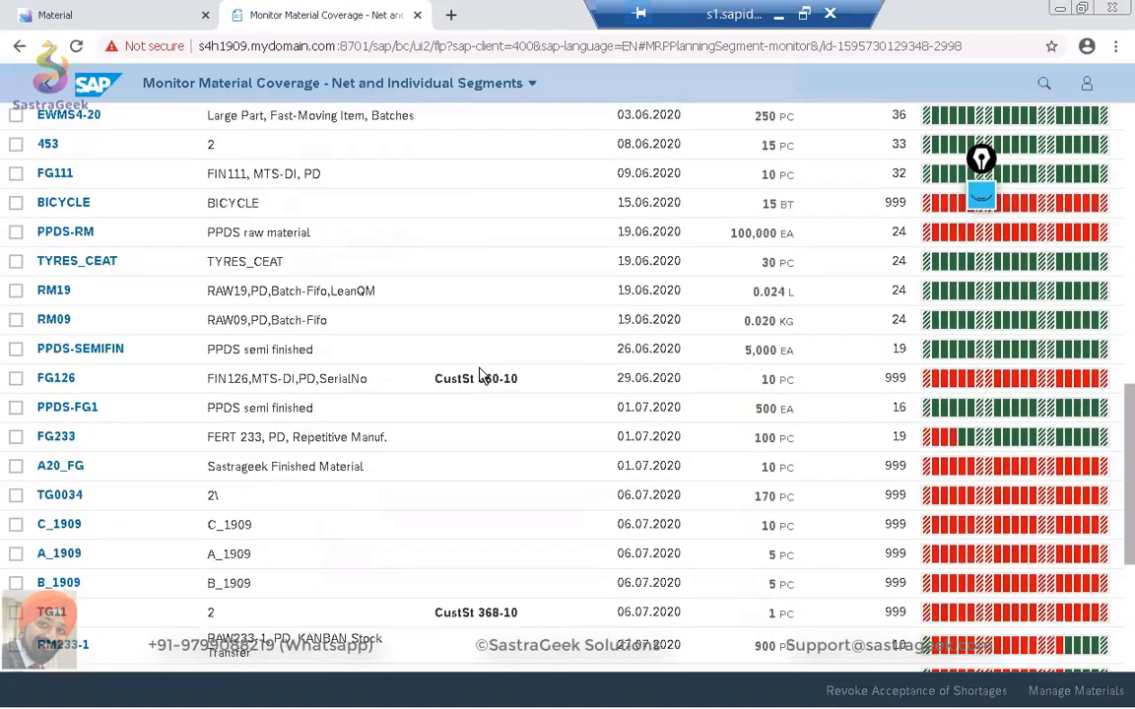
pyautogui.scroll(12, 480, 375)
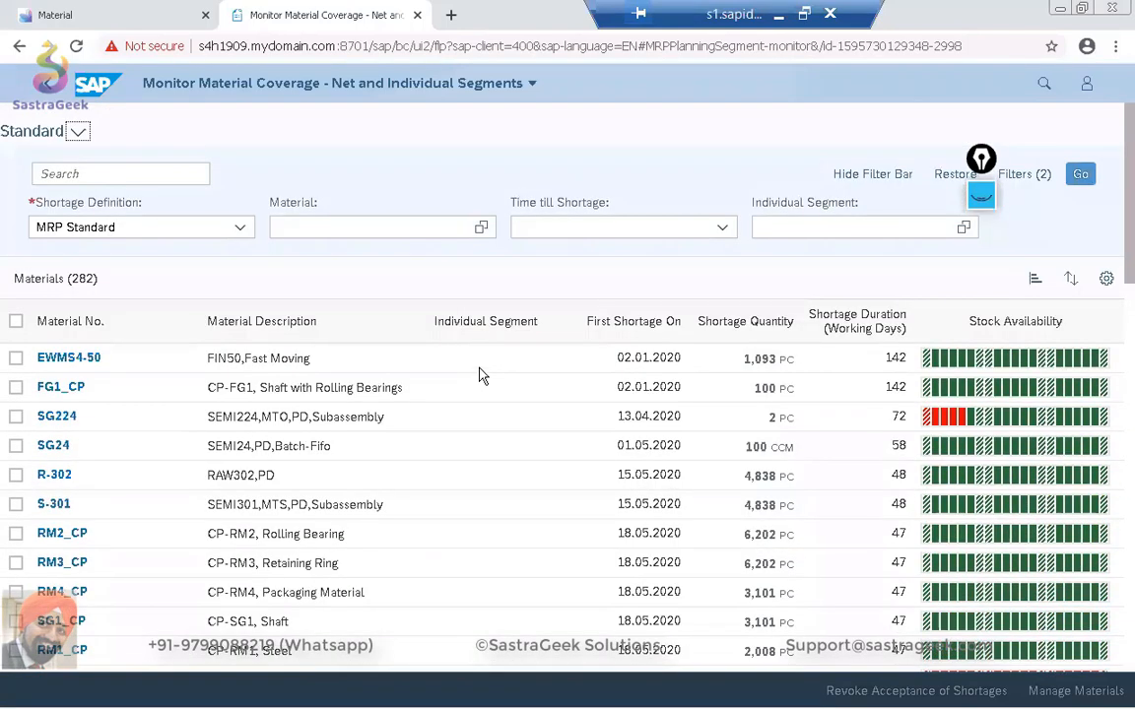
# Sort the materials list by Shortage Quantity in descending order.
pyautogui.click(1073, 283)
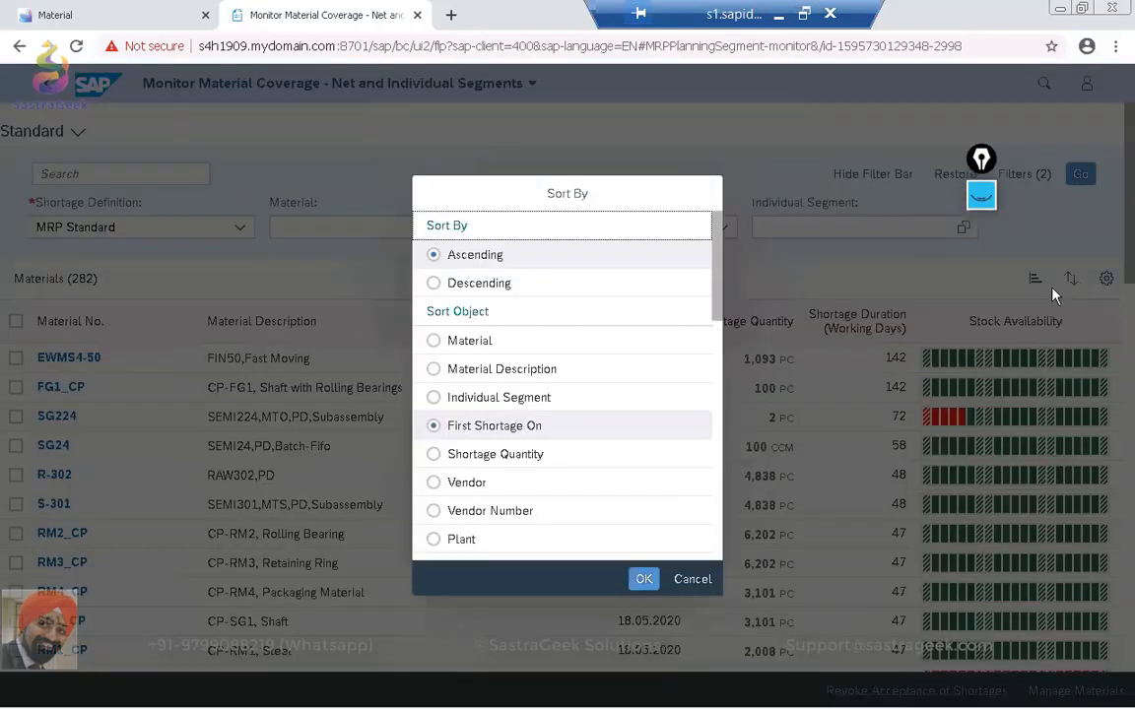
pyautogui.click(434, 456)
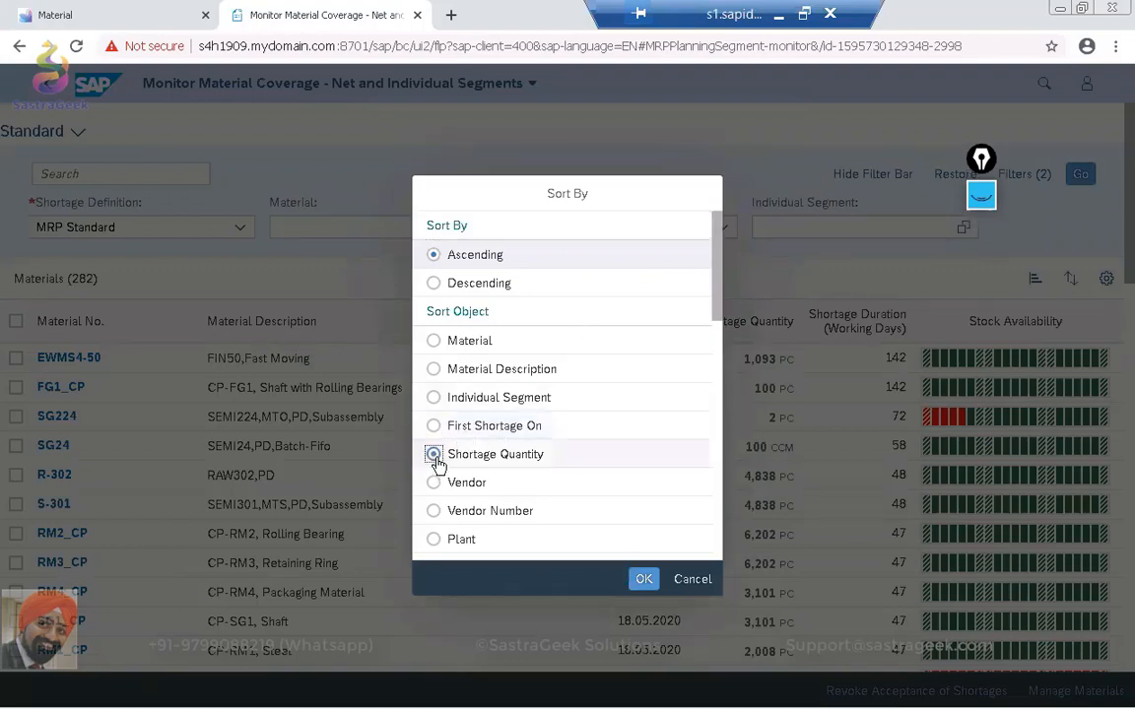
pyautogui.click(433, 283)
pyautogui.click(644, 578)
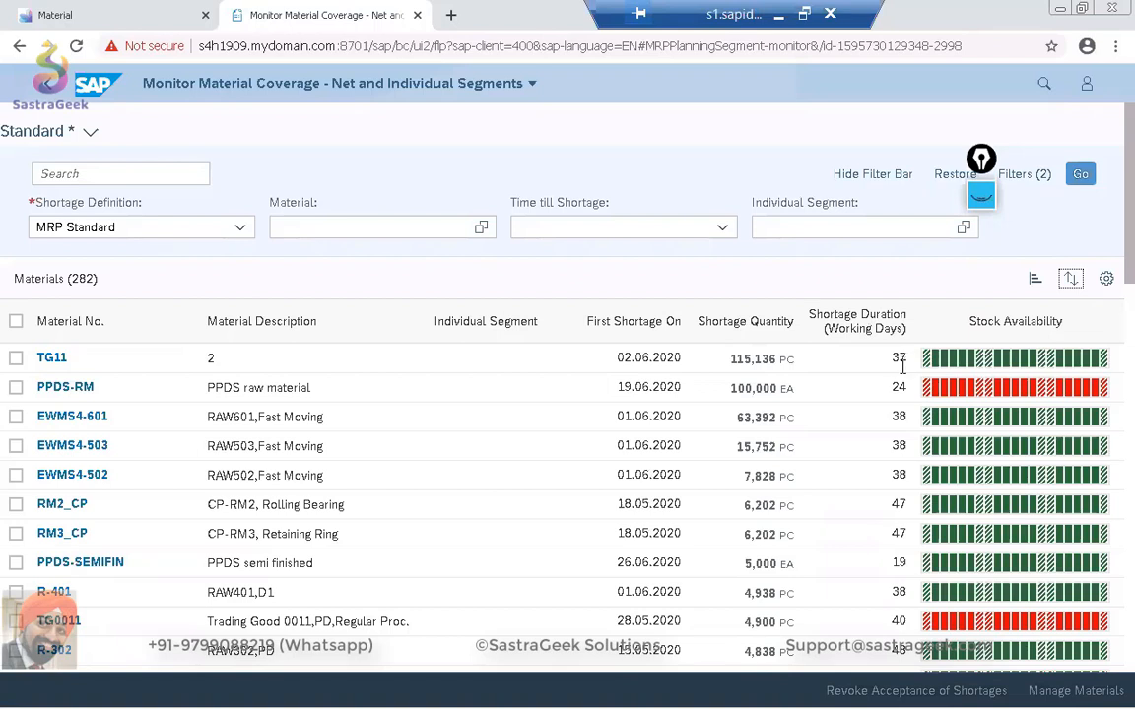
# Examine shortage quantities and durations in the sorted materials list, including PPDS-RM, and find the SG02_FG01_BATCH entry.
pyautogui.moveTo(895, 387); pyautogui.dragTo(908, 387)
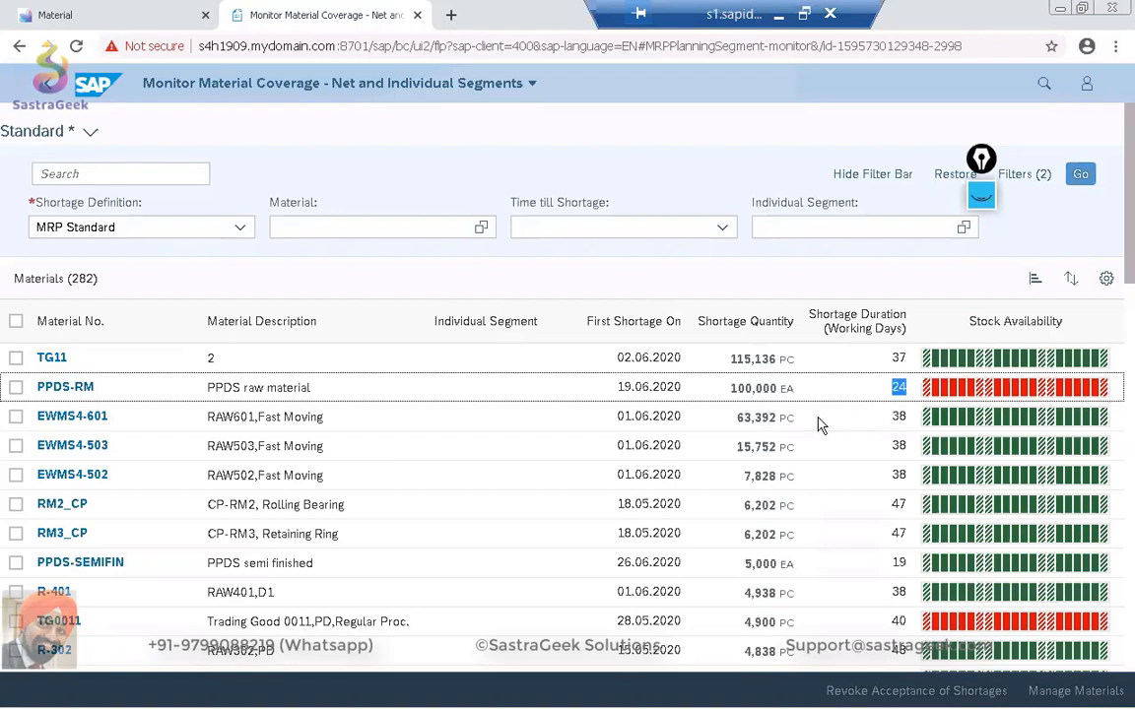
pyautogui.scroll(-3, 822, 421)
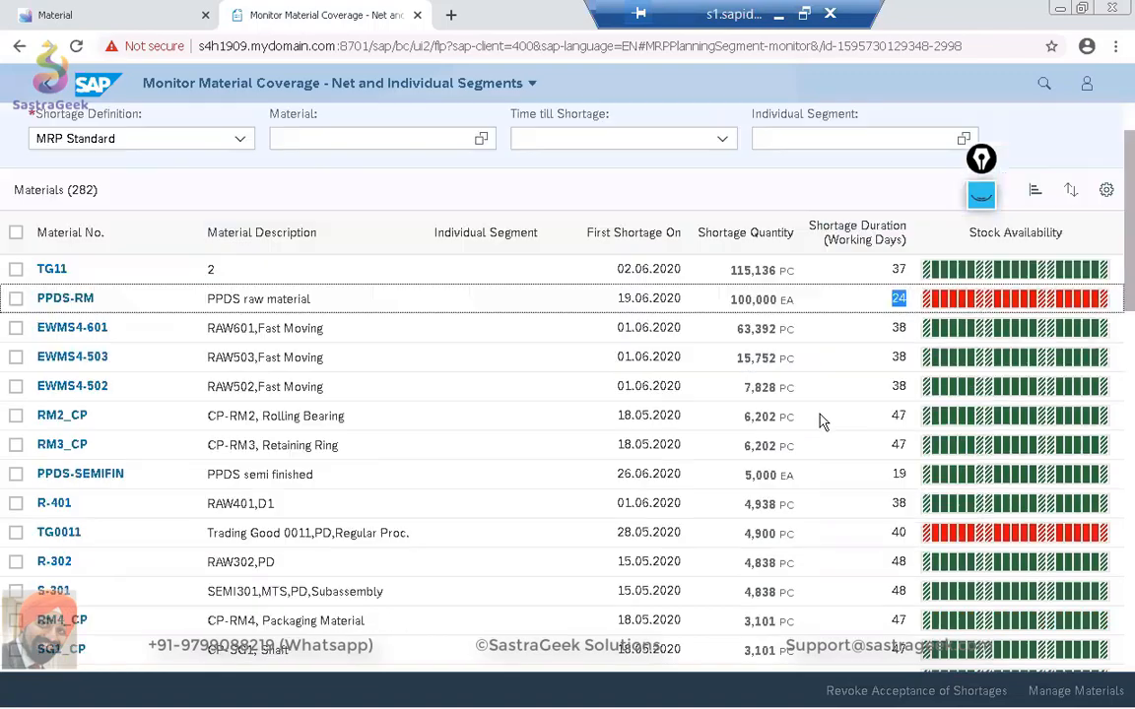
pyautogui.scroll(-3, 823, 421)
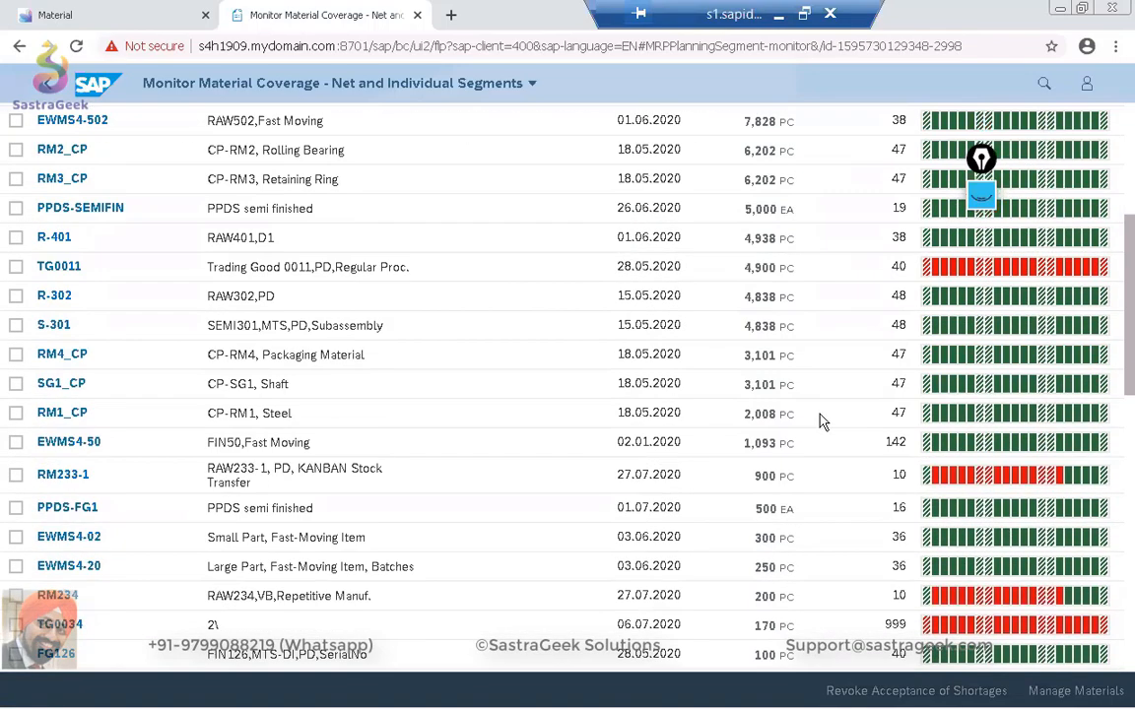
pyautogui.scroll(-3, 822, 422)
pyautogui.scroll(-1, 822, 421)
pyautogui.scroll(-2, 823, 421)
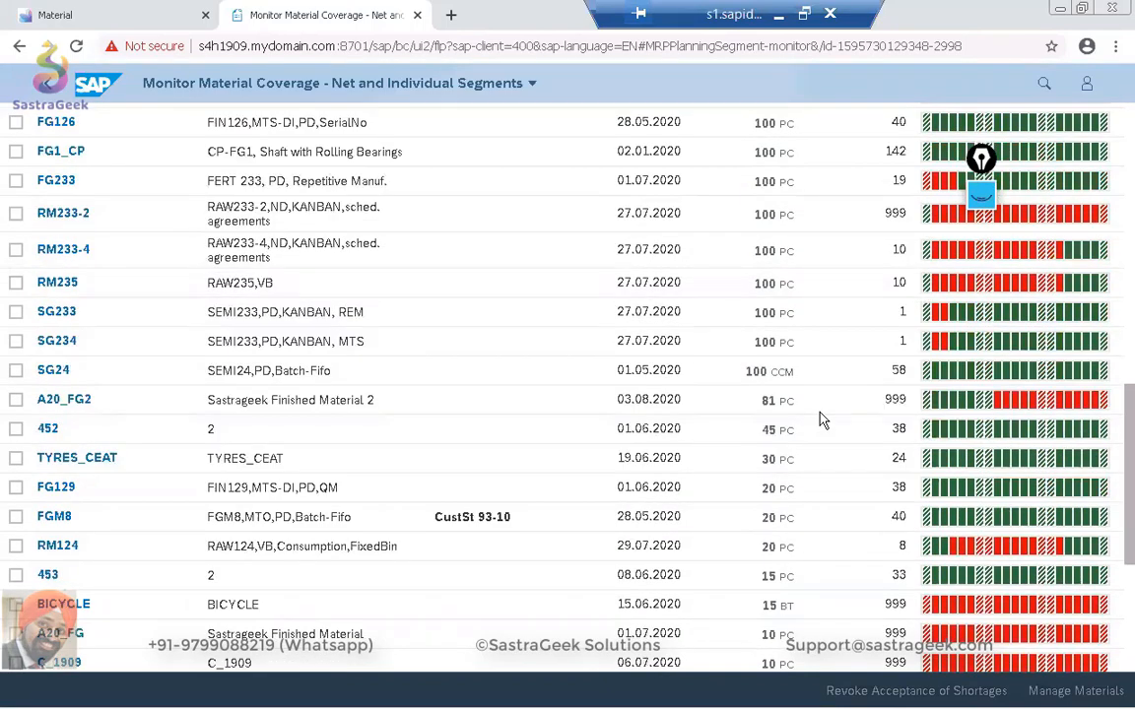
pyautogui.scroll(2, 823, 420)
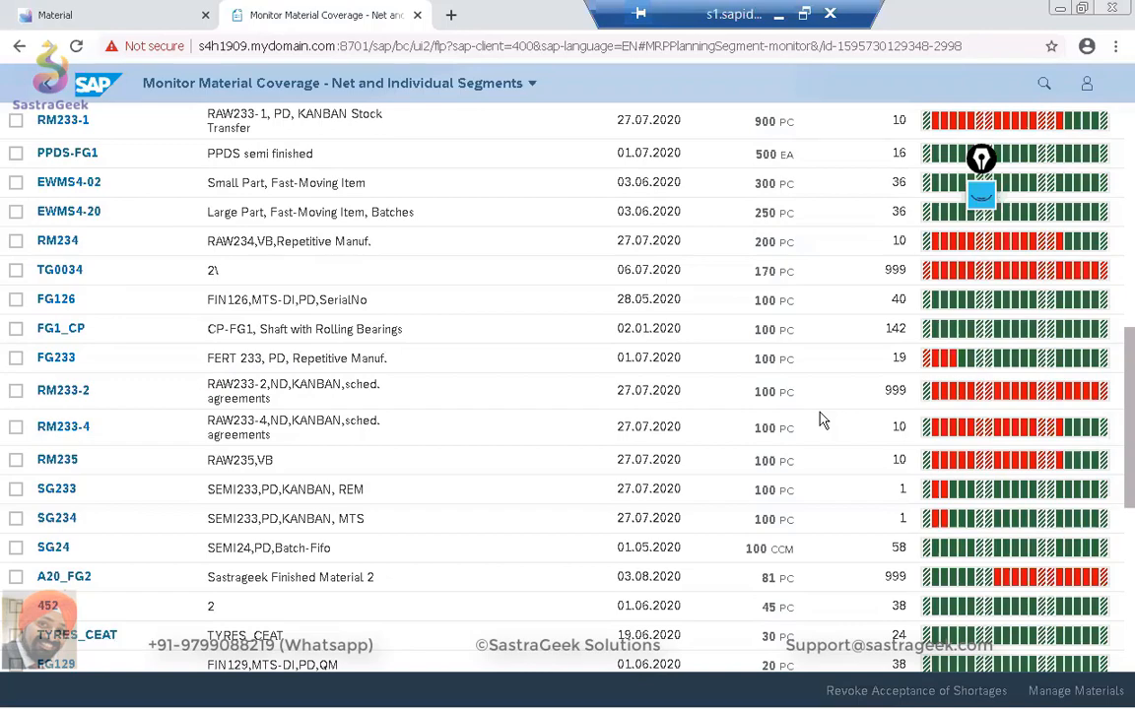
pyautogui.scroll(-1, 822, 422)
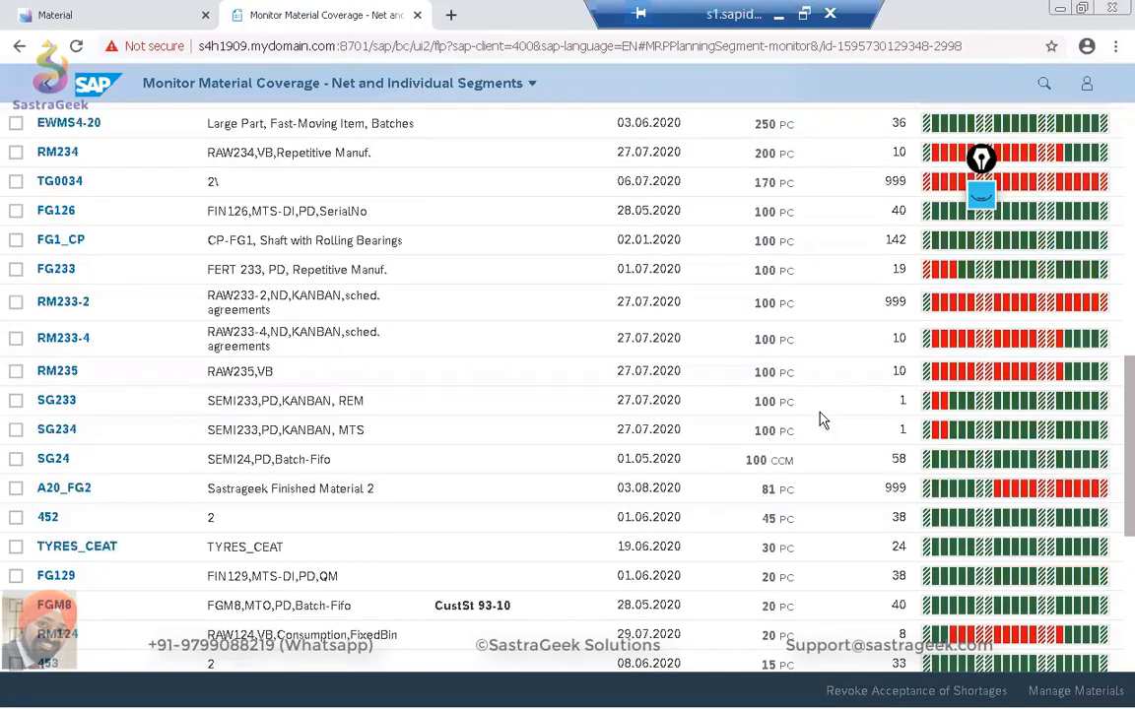
pyautogui.scroll(-2, 822, 420)
pyautogui.scroll(-1, 823, 421)
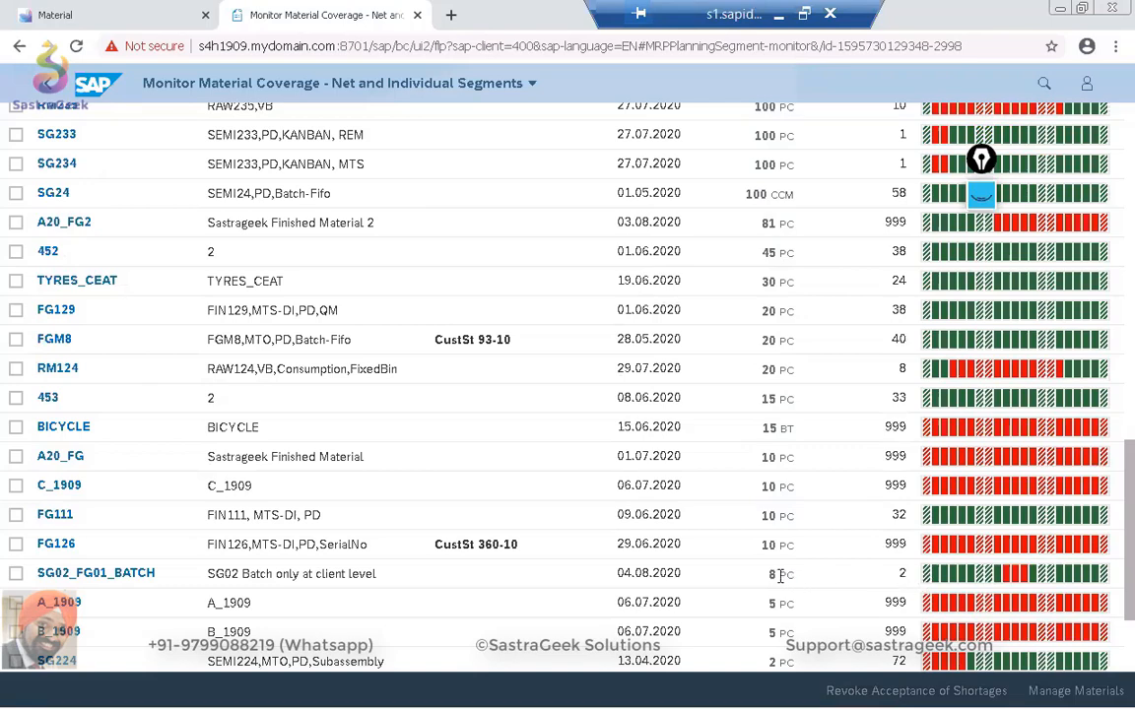
pyautogui.moveTo(790, 576); pyautogui.dragTo(657, 569)
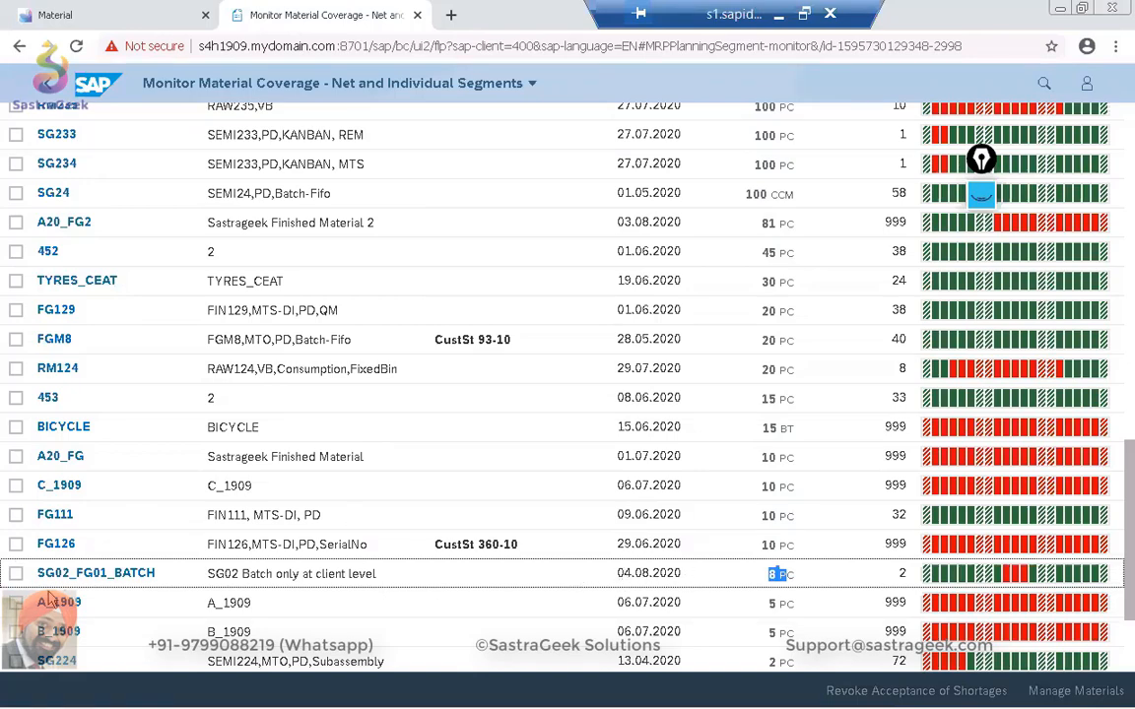
# Select SG02_FG01_BATCH, FG126, FG111 and A_1909 and open them together in Manage Material Coverage.
pyautogui.click(16, 573)
pyautogui.click(16, 544)
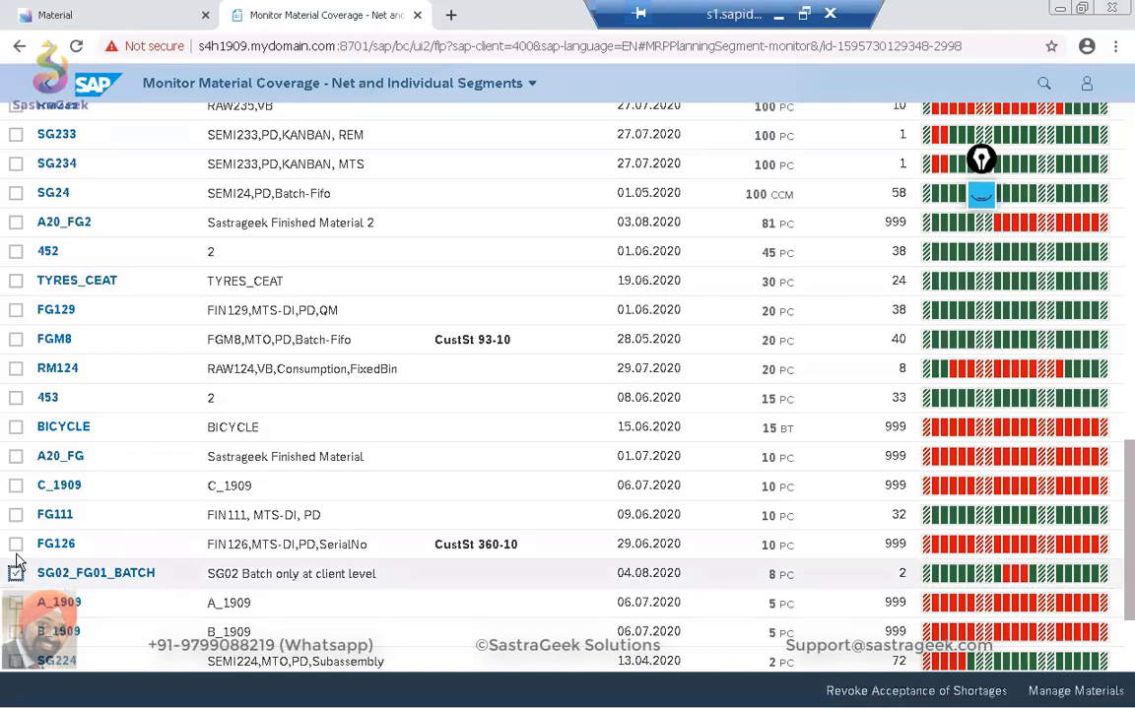
pyautogui.click(15, 516)
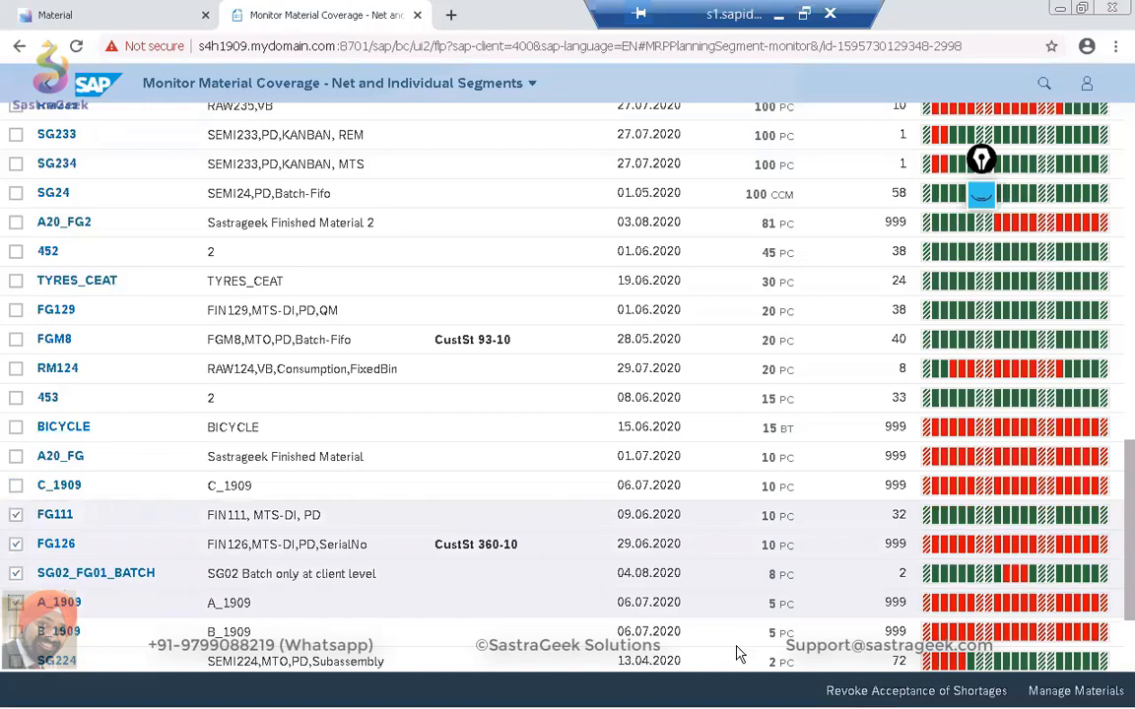
pyautogui.click(1076, 691)
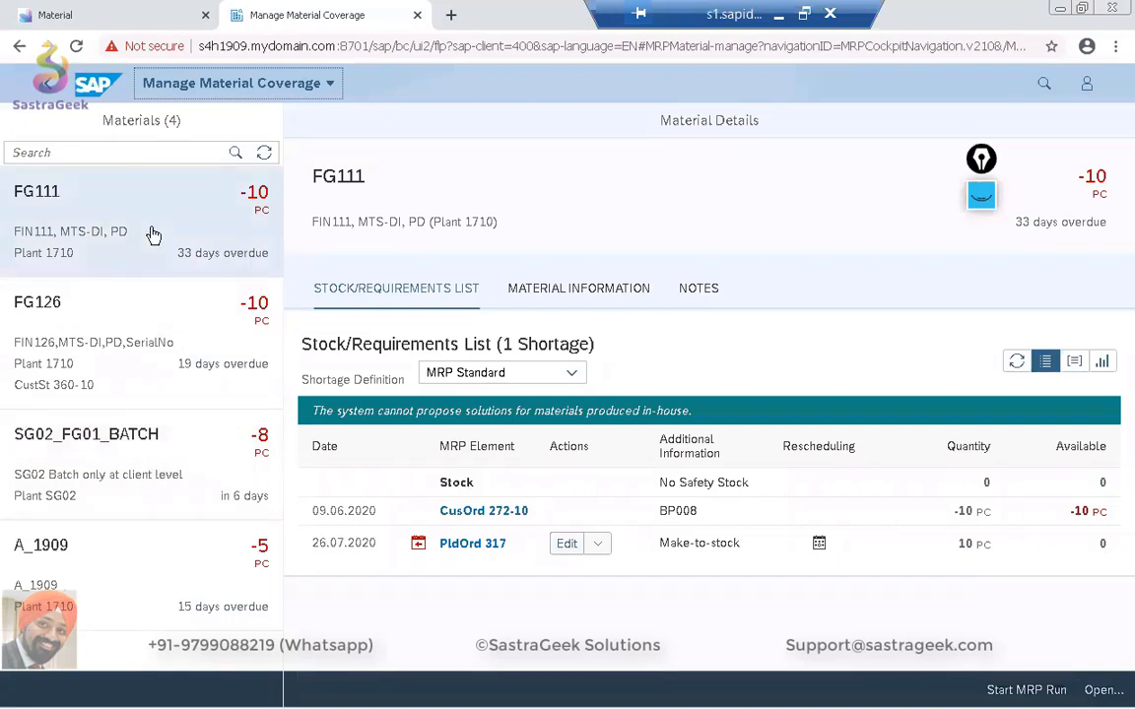
# Open the details of SG02_FG01_BATCH in plant SG02 and review its stock/requirements list through the September 2020 requirement.
pyautogui.click(136, 495)
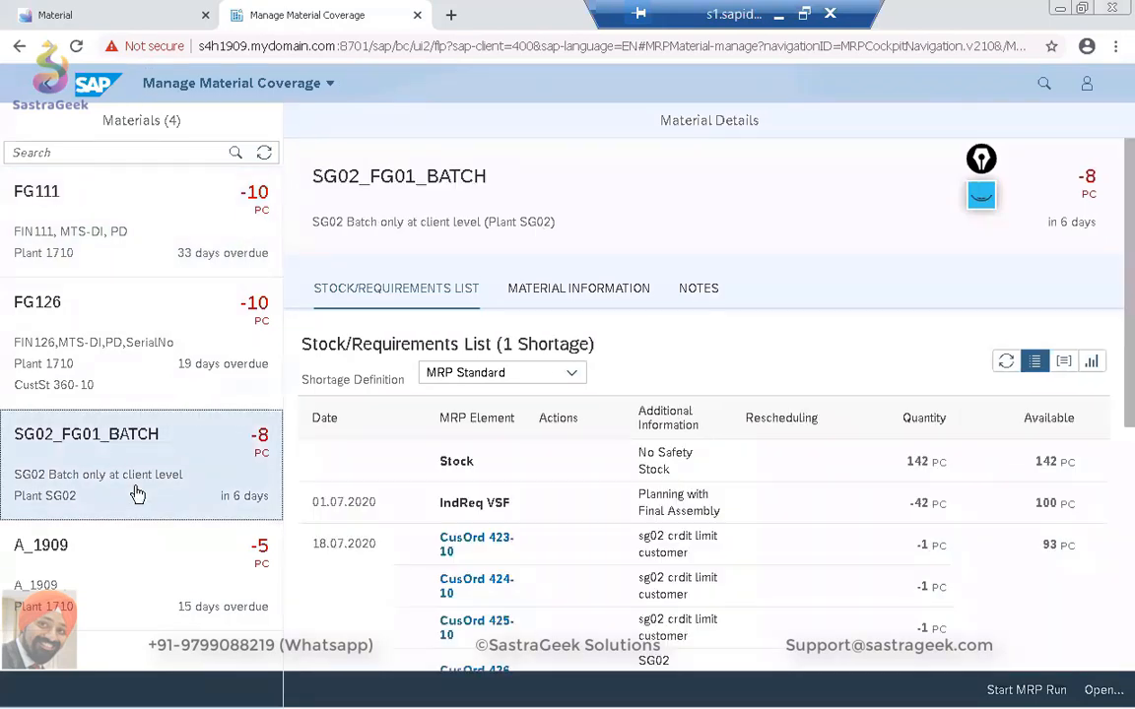
pyautogui.scroll(-5, 635, 450)
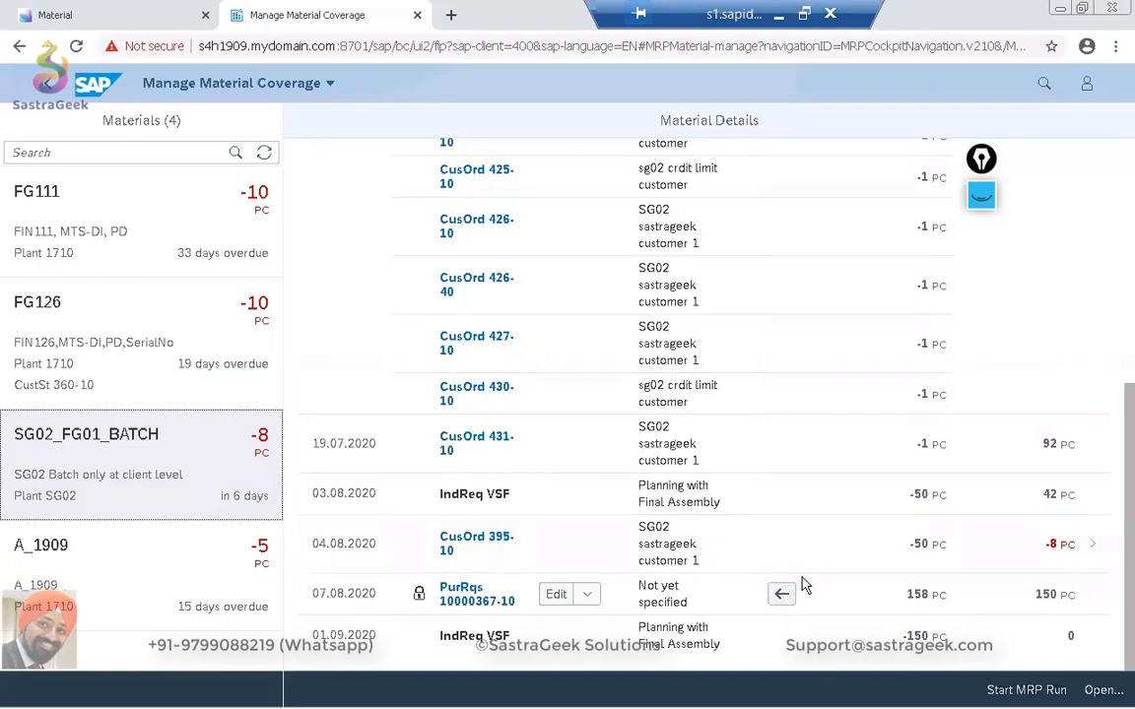
pyautogui.scroll(10, 810, 575)
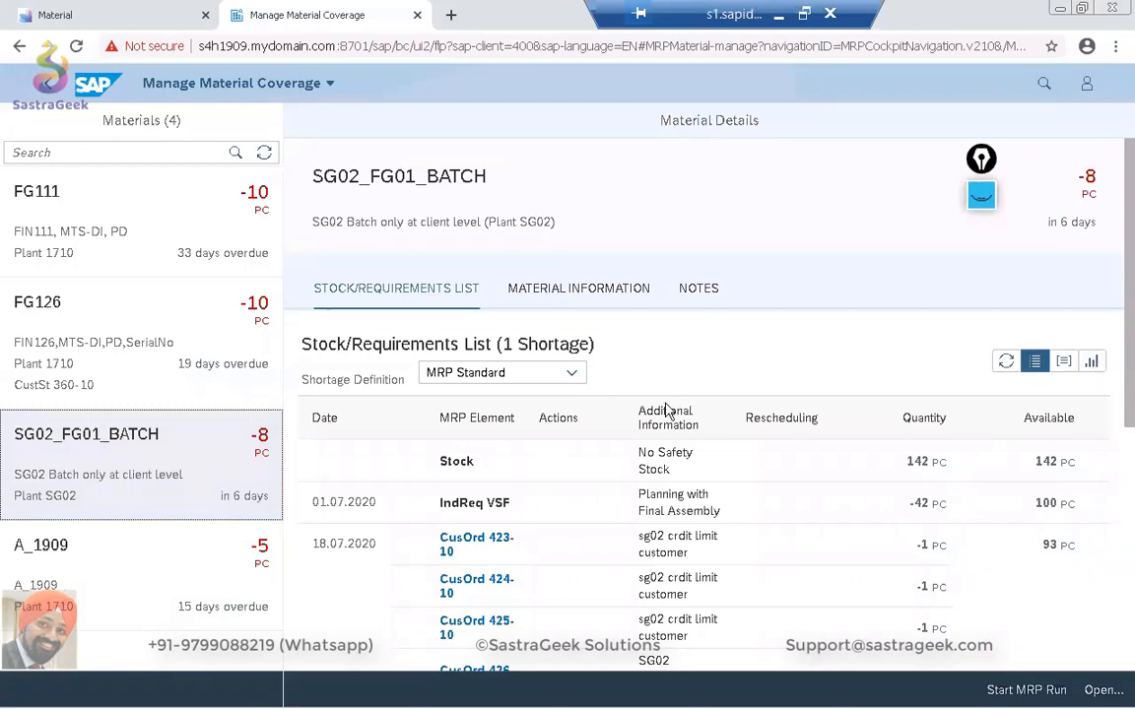
pyautogui.scroll(-6, 665, 409)
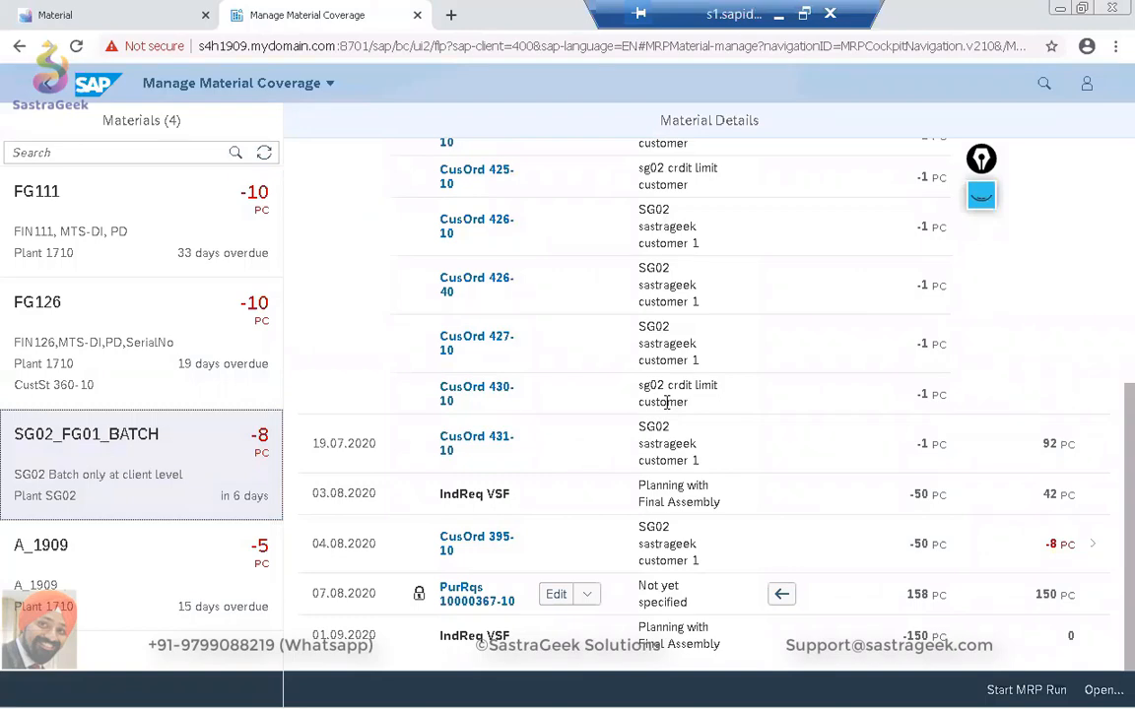
pyautogui.scroll(8, 666, 402)
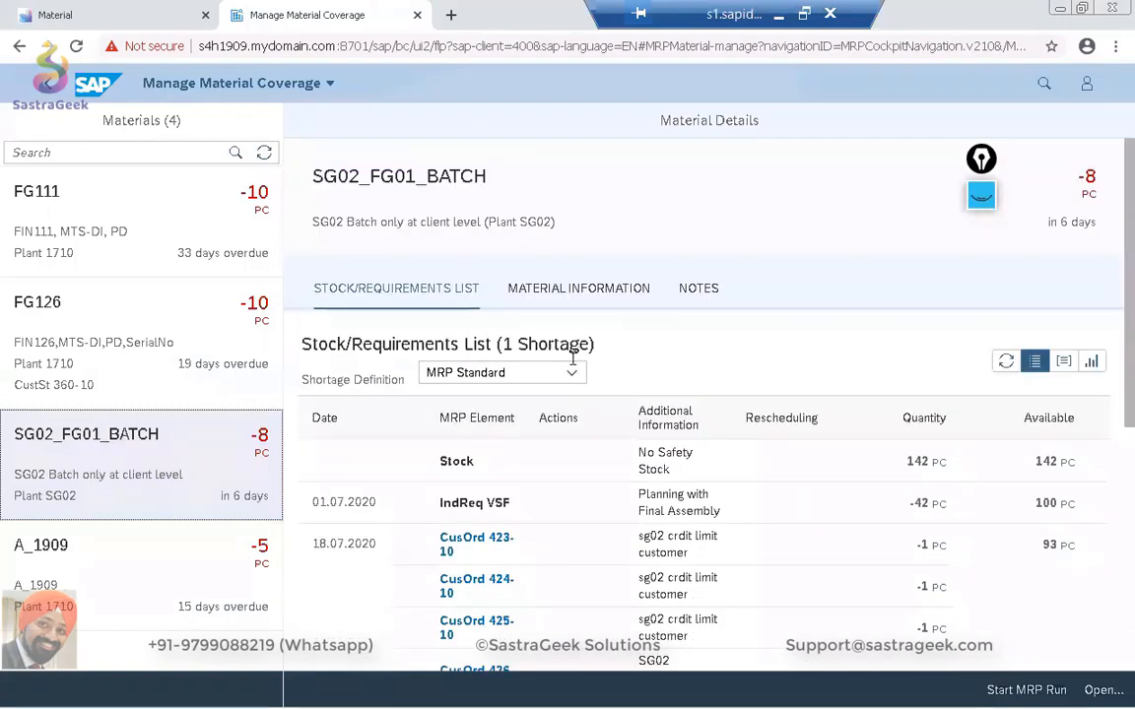
# Switch the shortage definition of SG02_FG01_BATCH to Ordered Requirements and check the recalculated stock/requirements list.
pyautogui.click(572, 374)
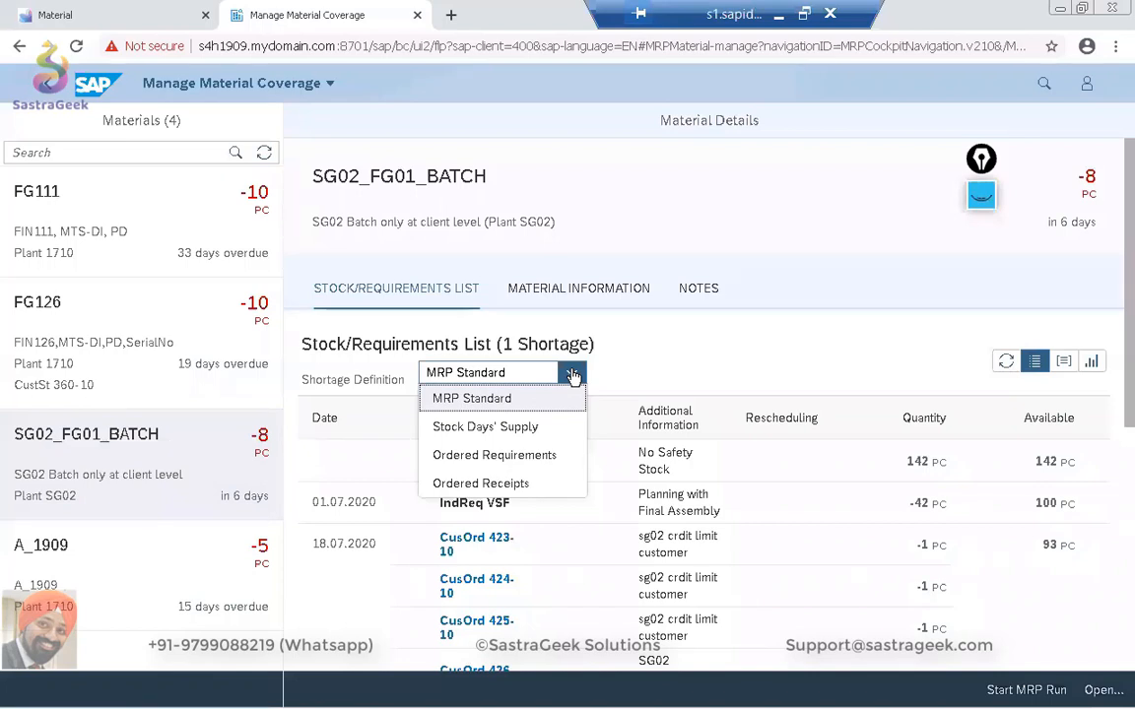
pyautogui.click(553, 459)
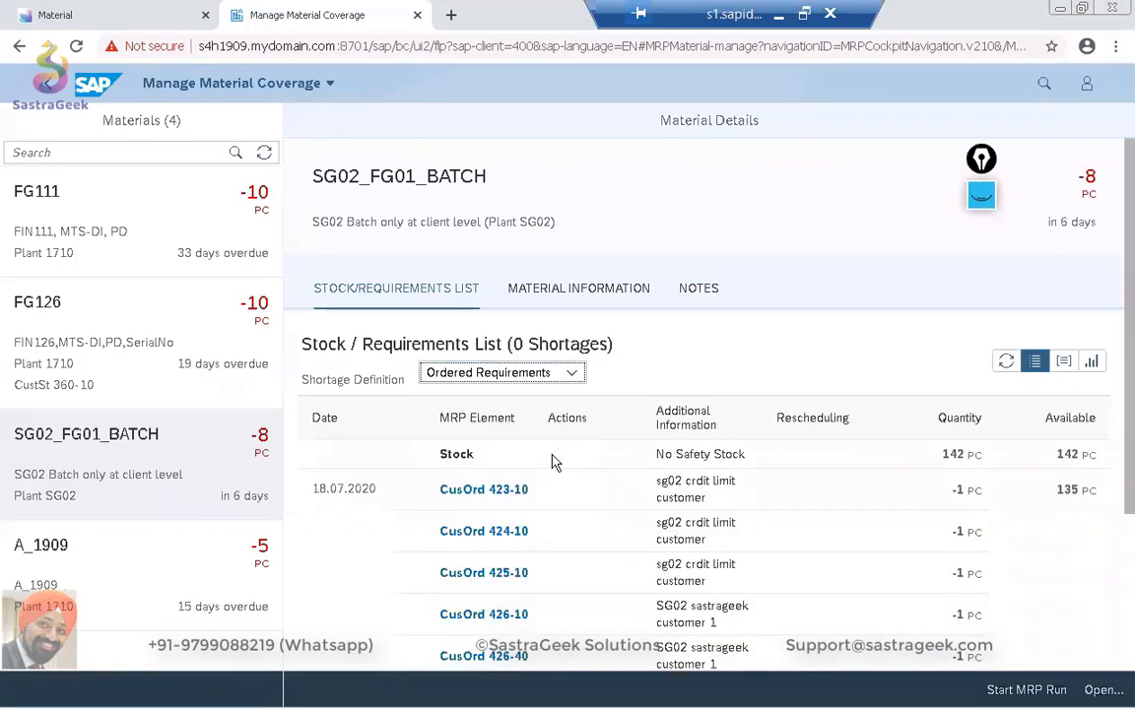
pyautogui.scroll(-3, 554, 463)
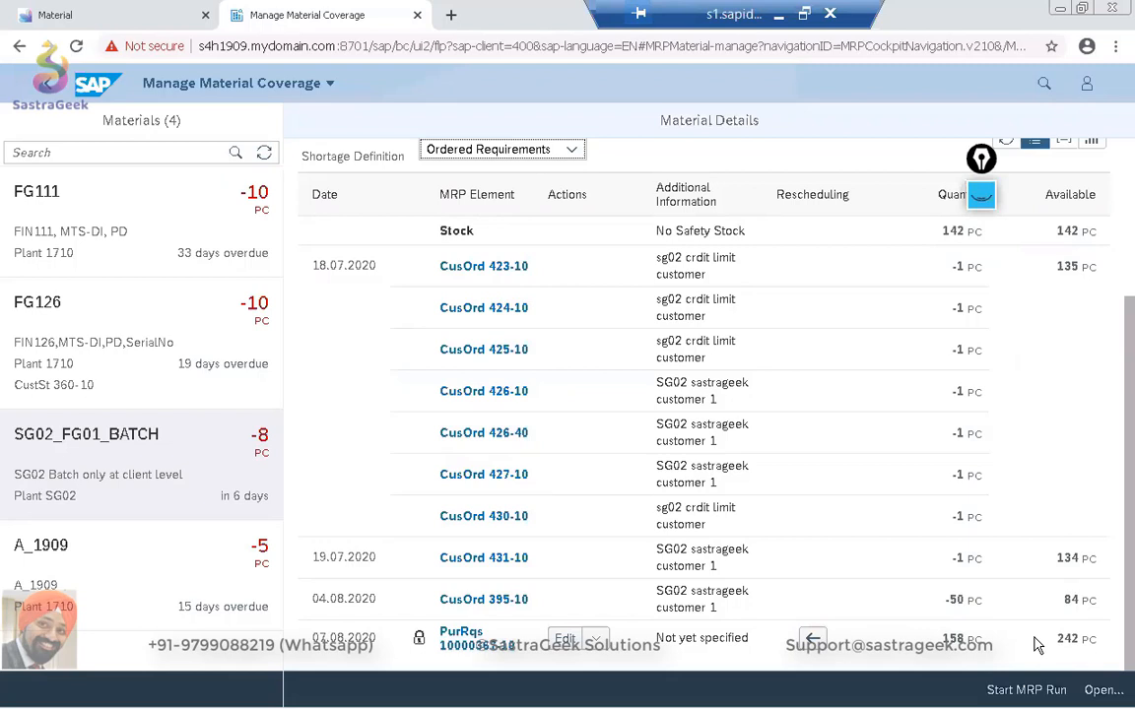
# Review the SG02_FG01_BATCH stock/requirements list under the Ordered Receipts shortage definition, and set the definition back to MRP Standard.
pyautogui.click(572, 153)
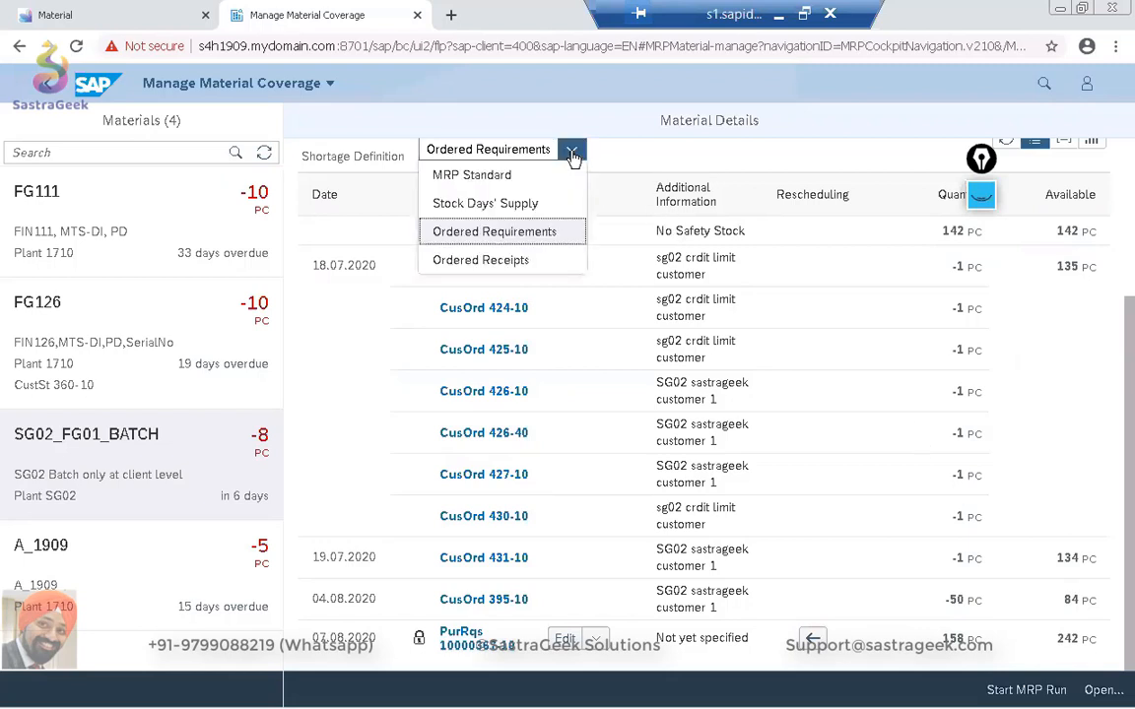
pyautogui.click(507, 264)
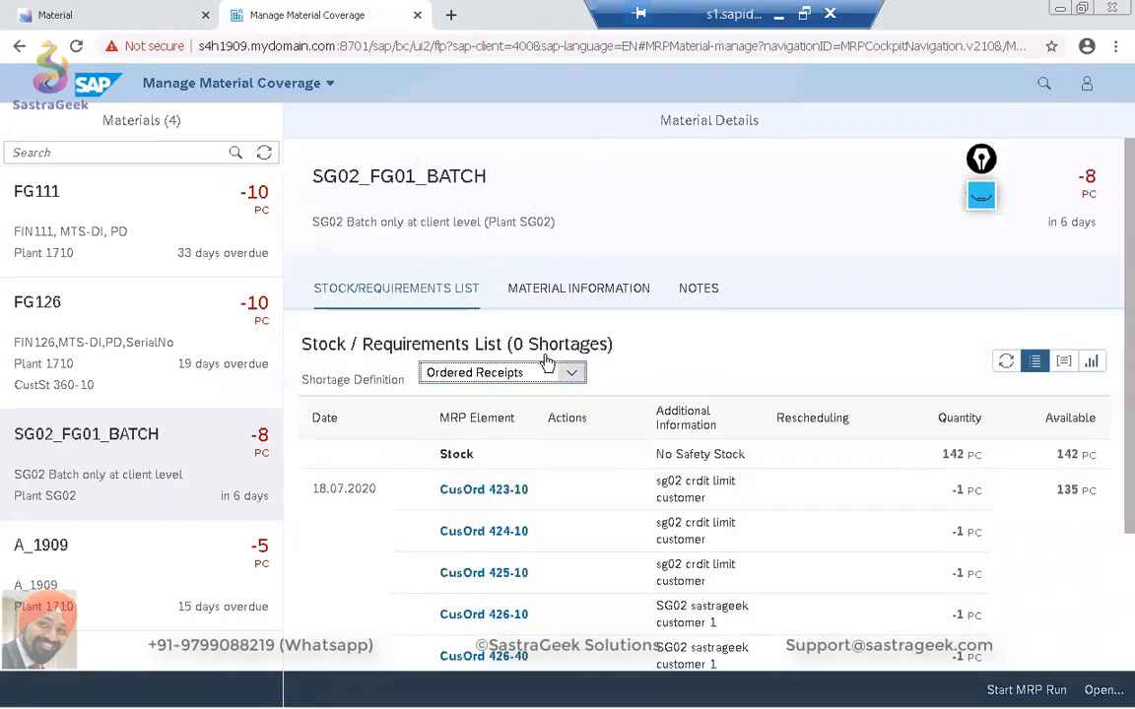
pyautogui.scroll(-3, 562, 456)
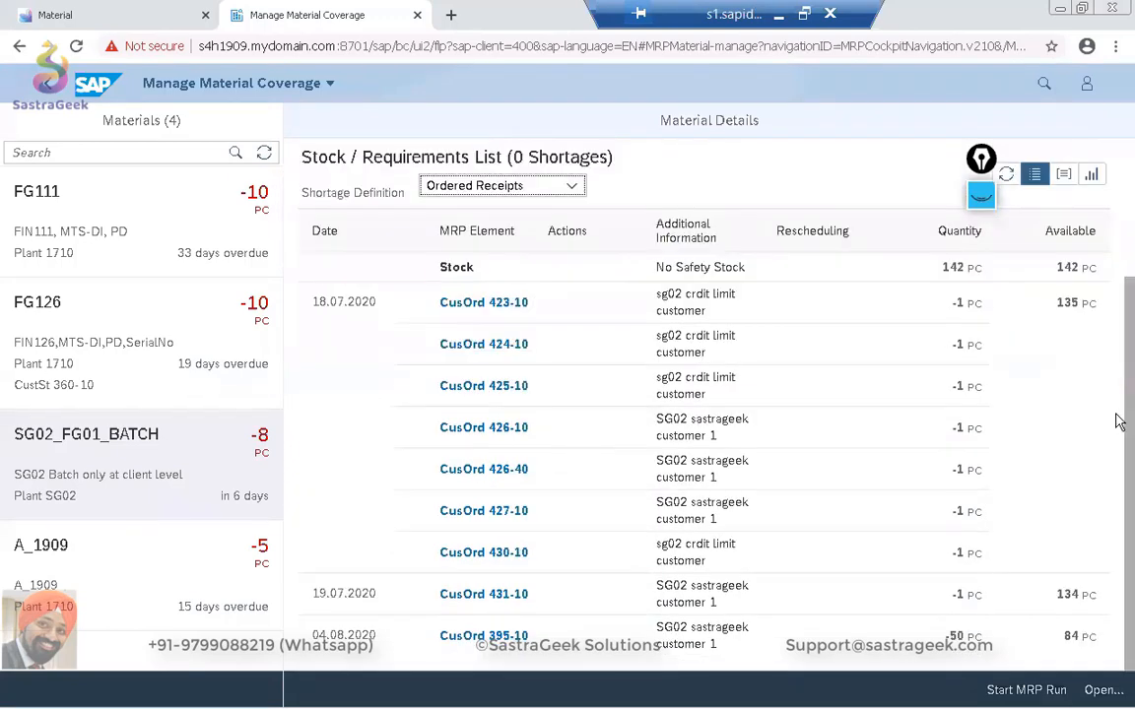
pyautogui.scroll(1, 1118, 418)
pyautogui.scroll(1, 1117, 355)
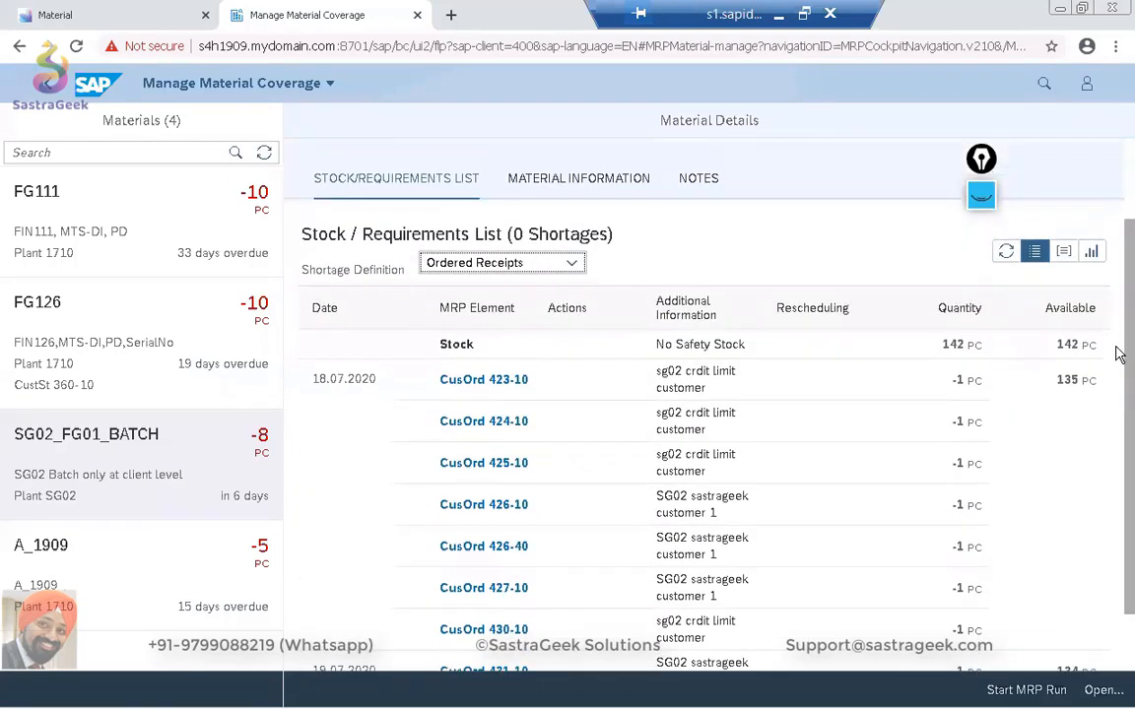
pyautogui.scroll(-1, 1118, 355)
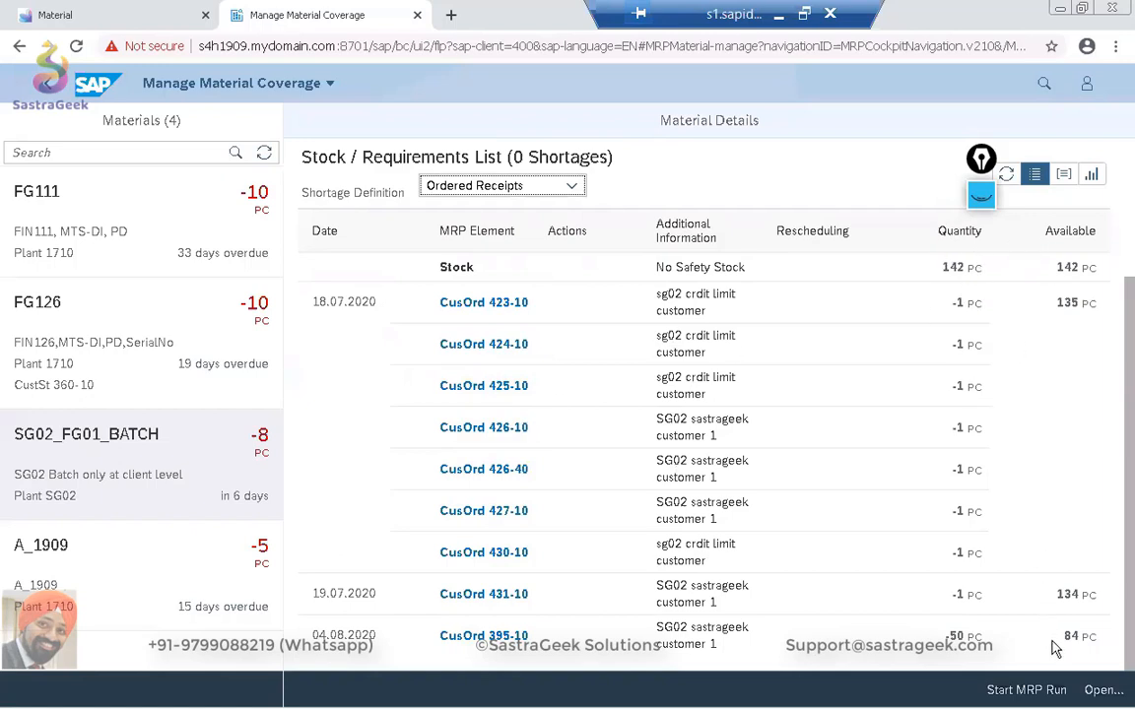
pyautogui.click(573, 187)
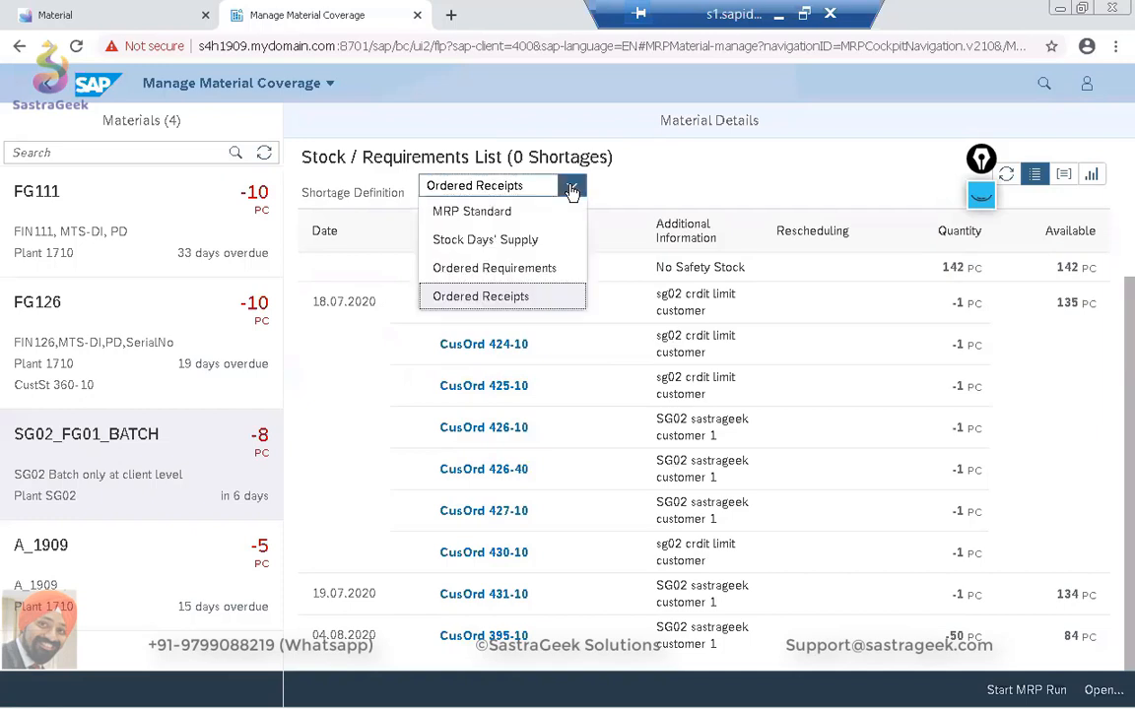
pyautogui.click(482, 214)
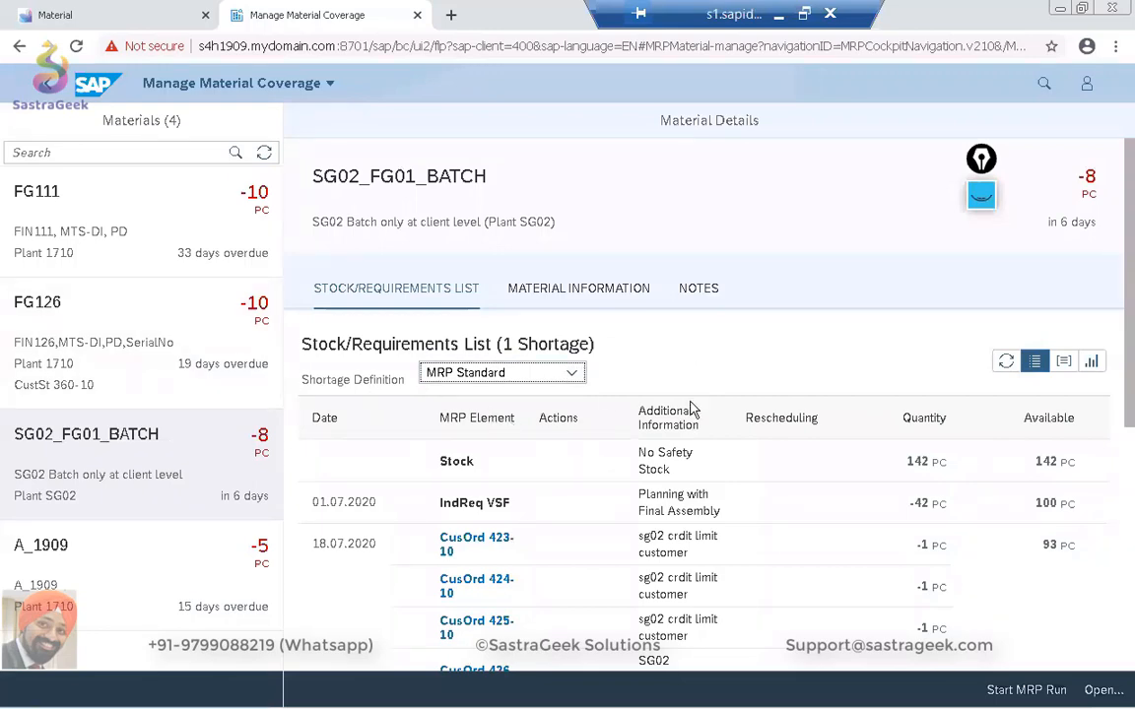
# Display the SG02_FG01_BATCH stock/requirements list as a chart and bring the early August 2020 shortage period into view.
pyautogui.scroll(-5, 692, 407)
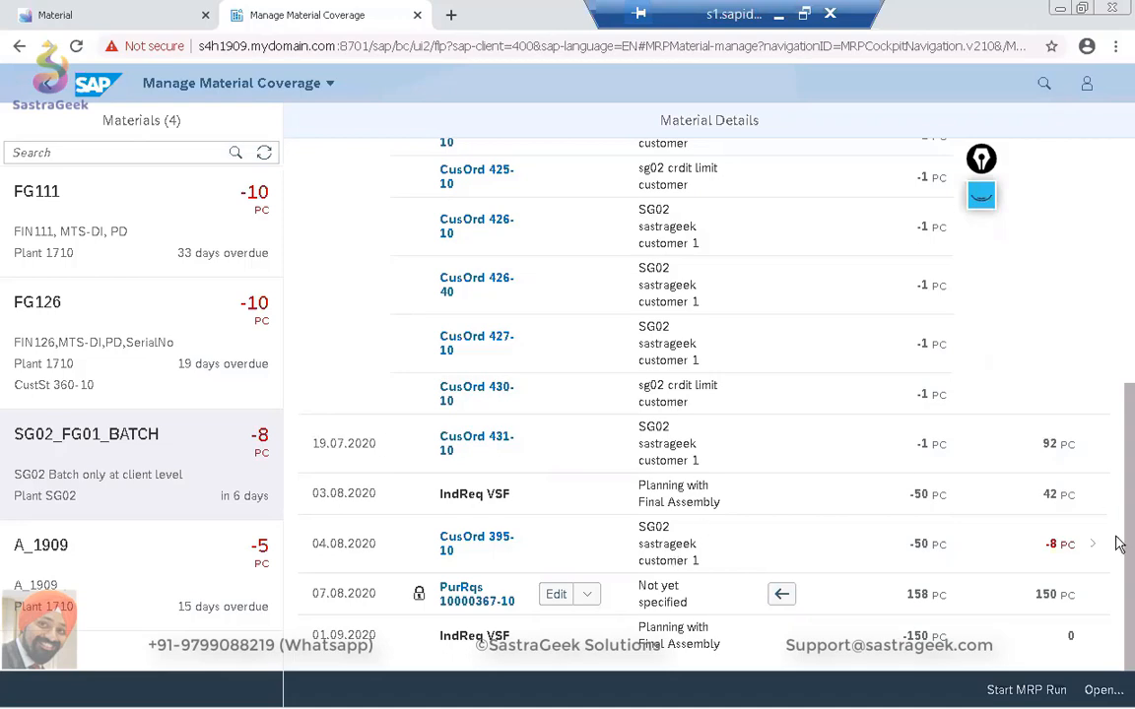
pyautogui.moveTo(1117, 529); pyautogui.dragTo(1116, 209)
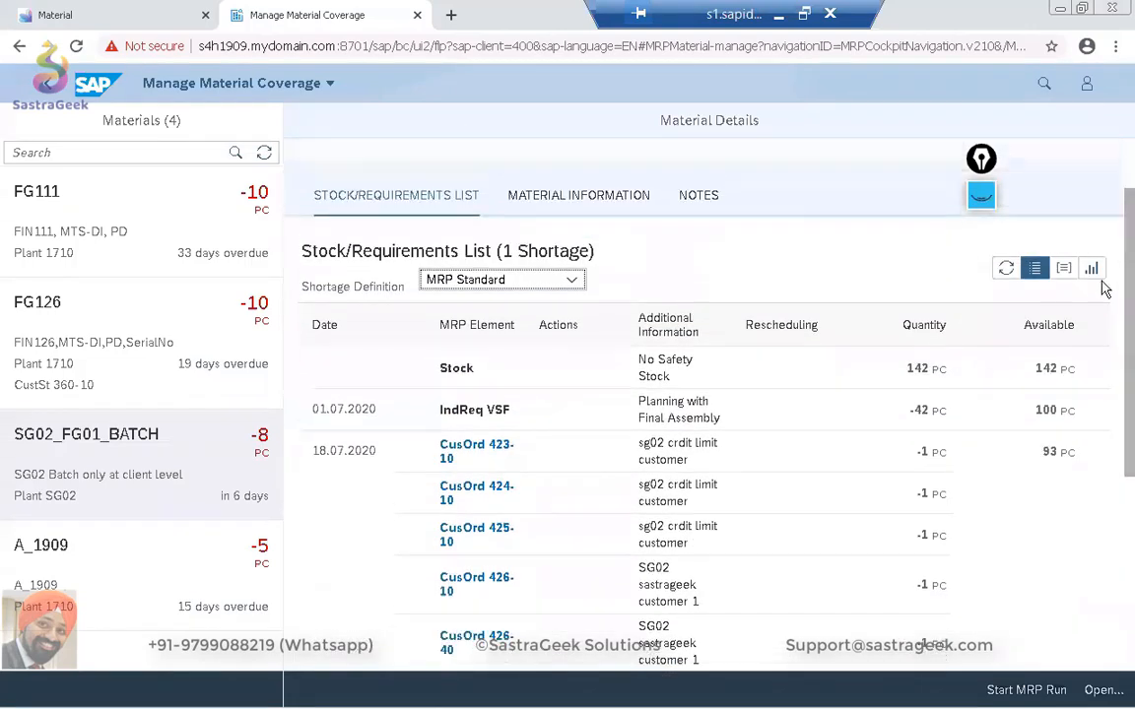
pyautogui.click(1094, 273)
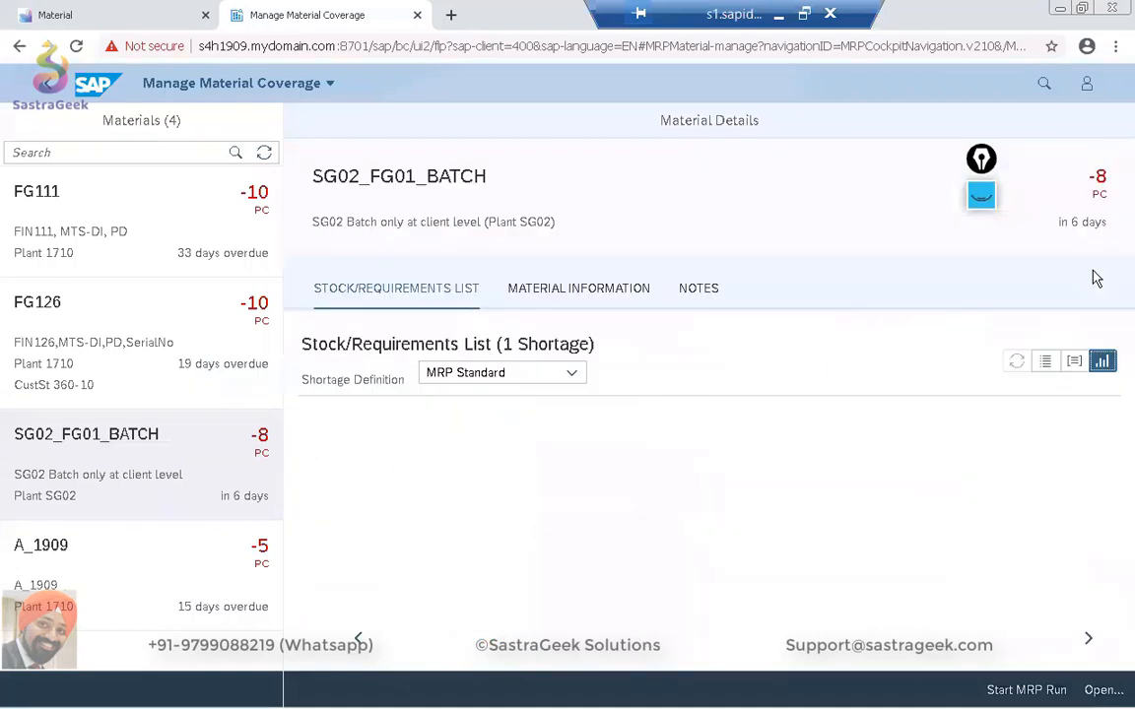
pyautogui.moveTo(499, 646); pyautogui.dragTo(800, 651)
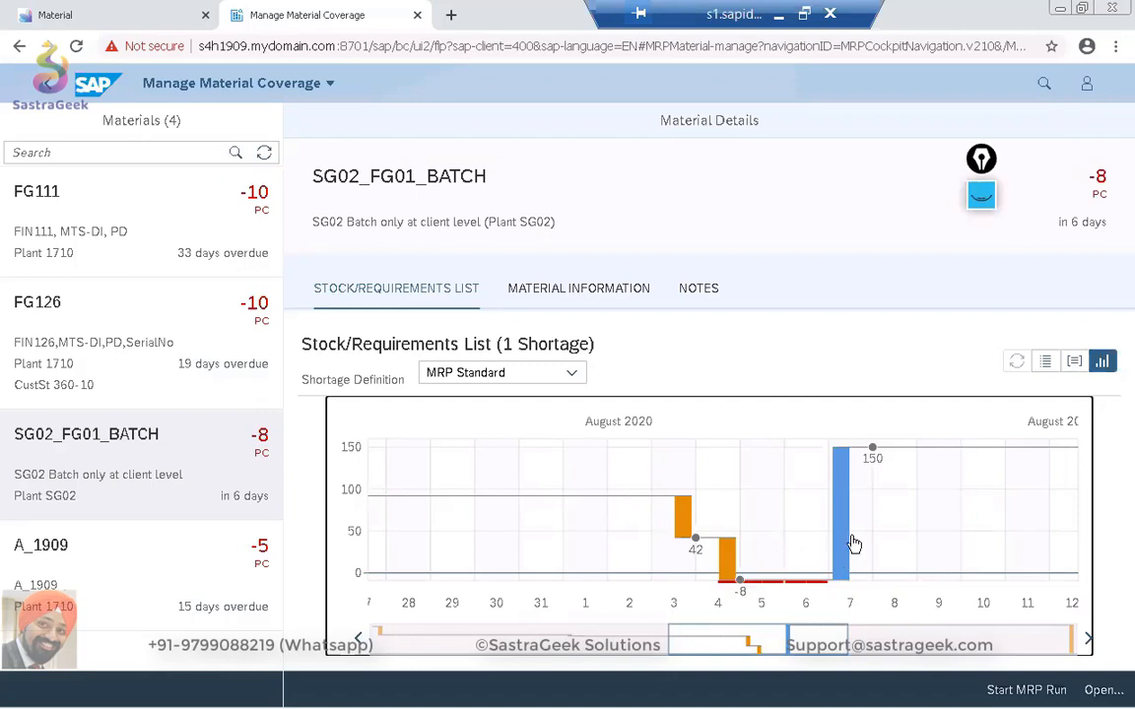
# Open the August 2020 shortage of SG02_FG01_BATCH, review its proposed solutions, and return to the material details.
pyautogui.click(778, 556)
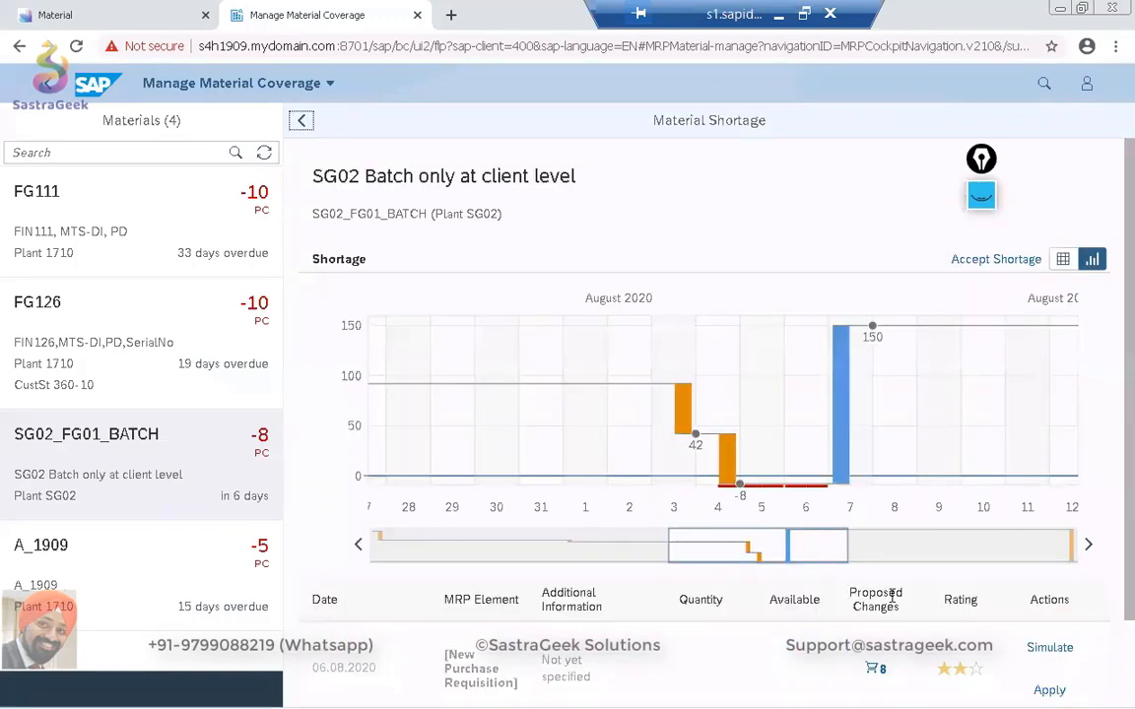
pyautogui.scroll(-1, 891, 593)
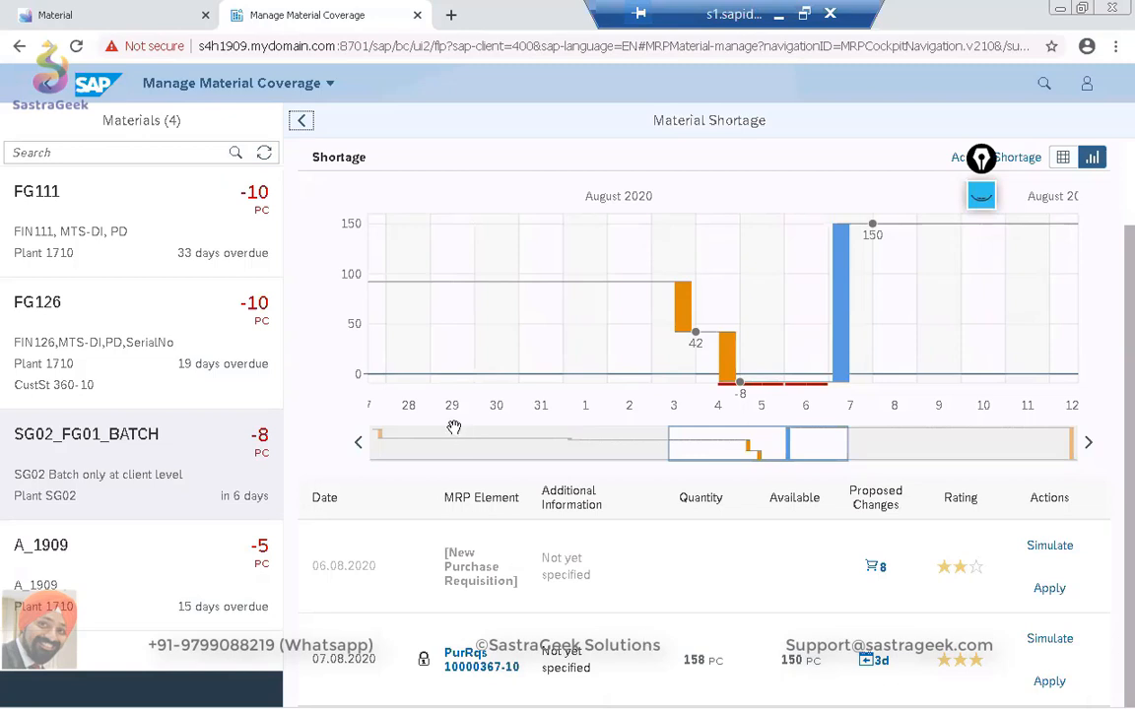
pyautogui.click(300, 124)
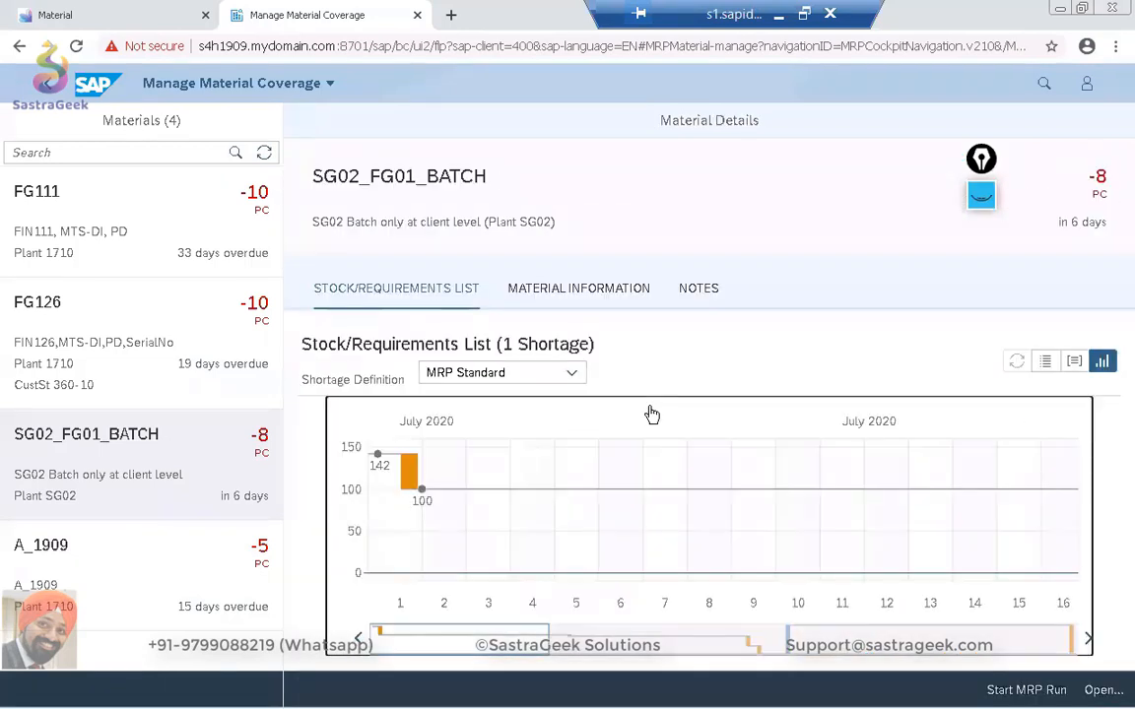
# Set the shortage definition of SG02_FG01_BATCH to Ordered Receipts and review its requirements in the list view.
pyautogui.click(572, 373)
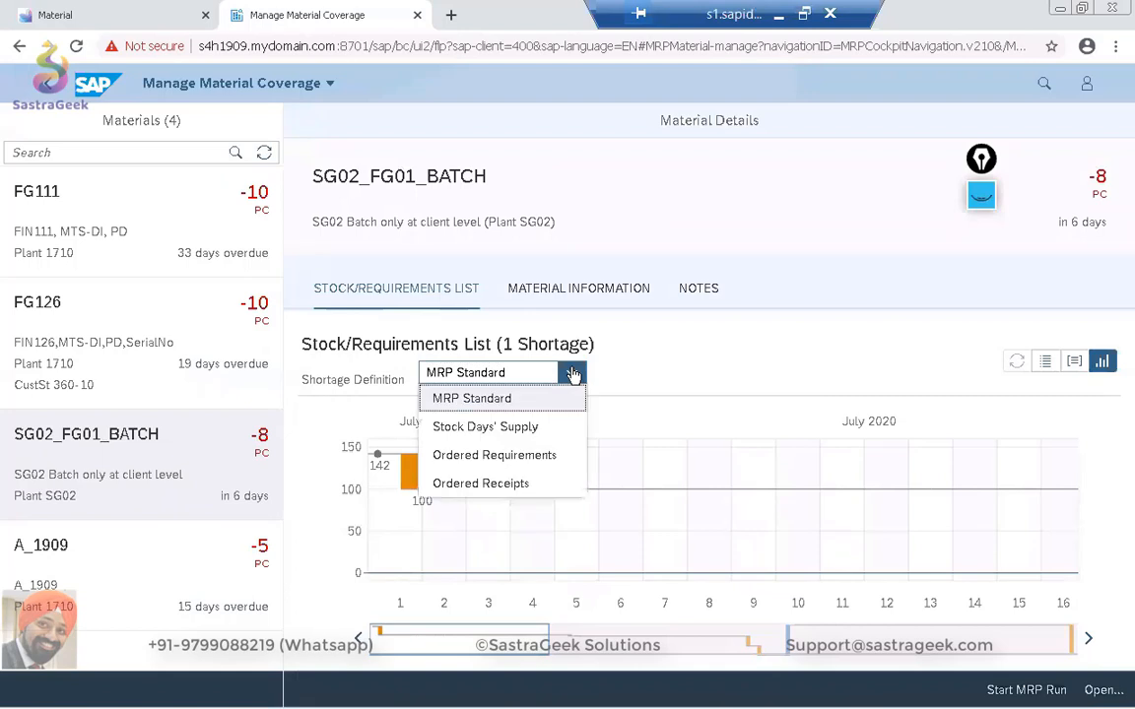
pyautogui.click(535, 486)
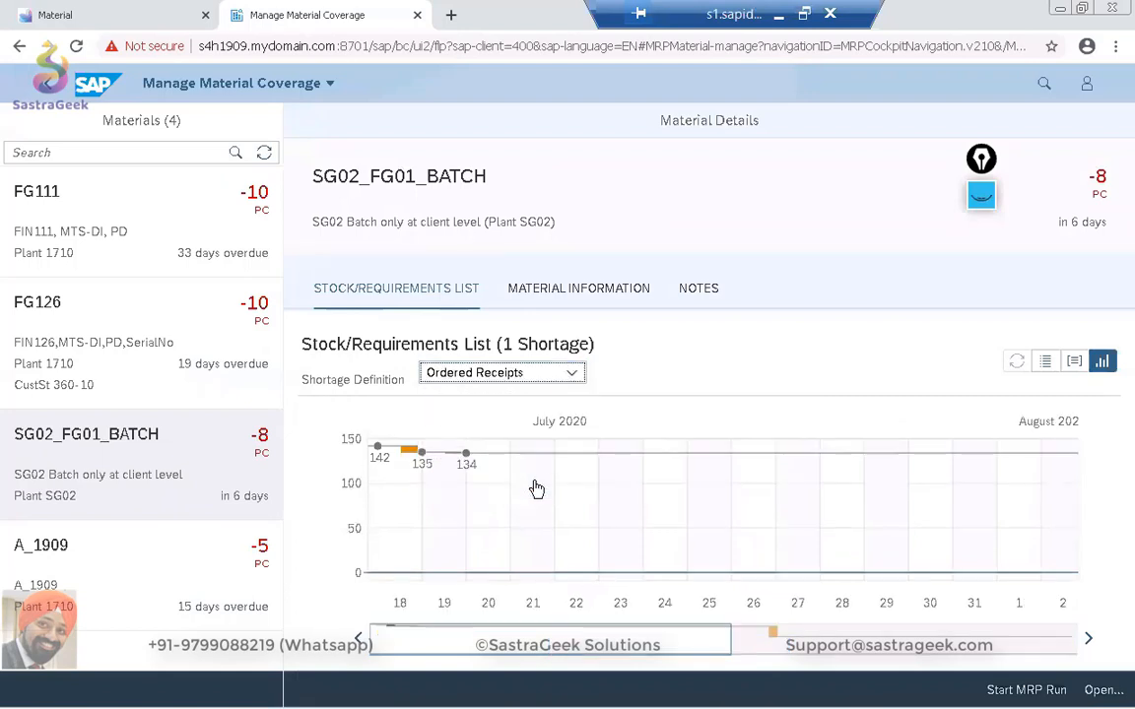
pyautogui.click(1047, 362)
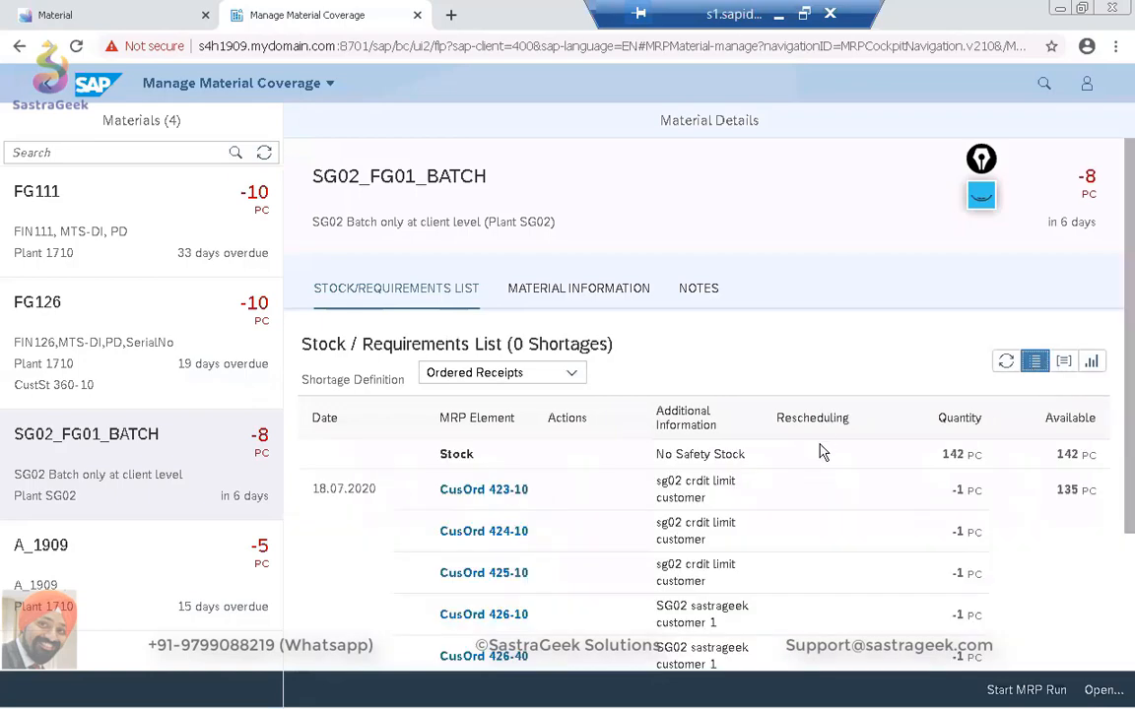
pyautogui.scroll(-4, 822, 452)
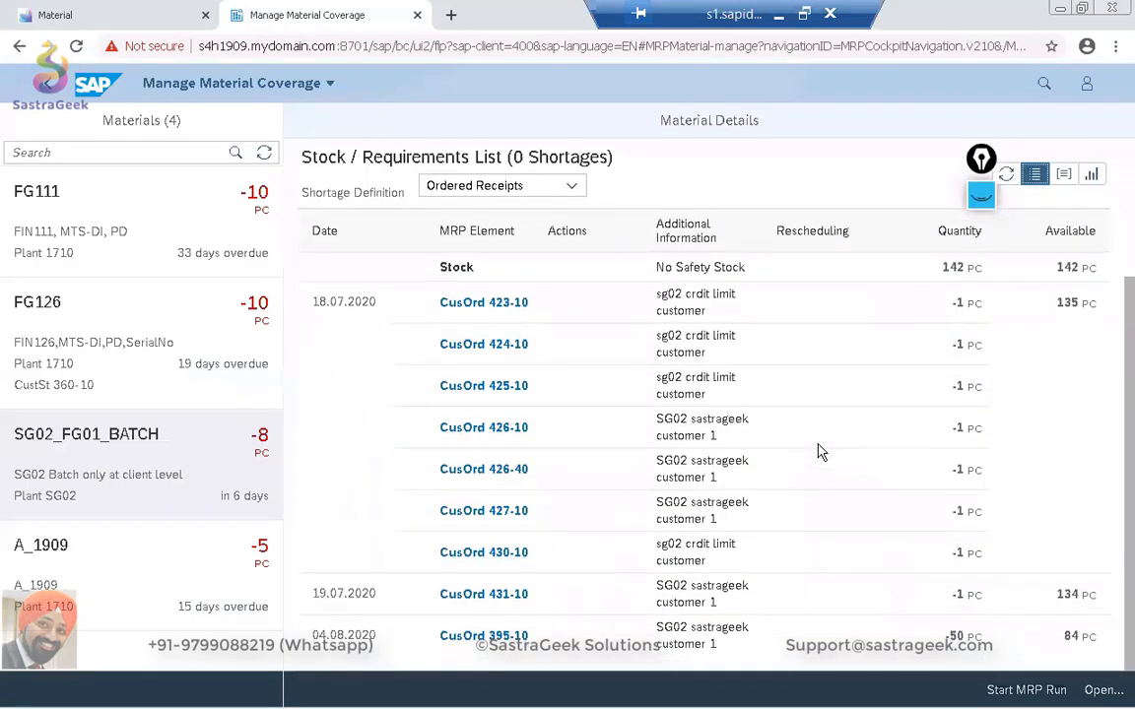
pyautogui.scroll(4, 817, 452)
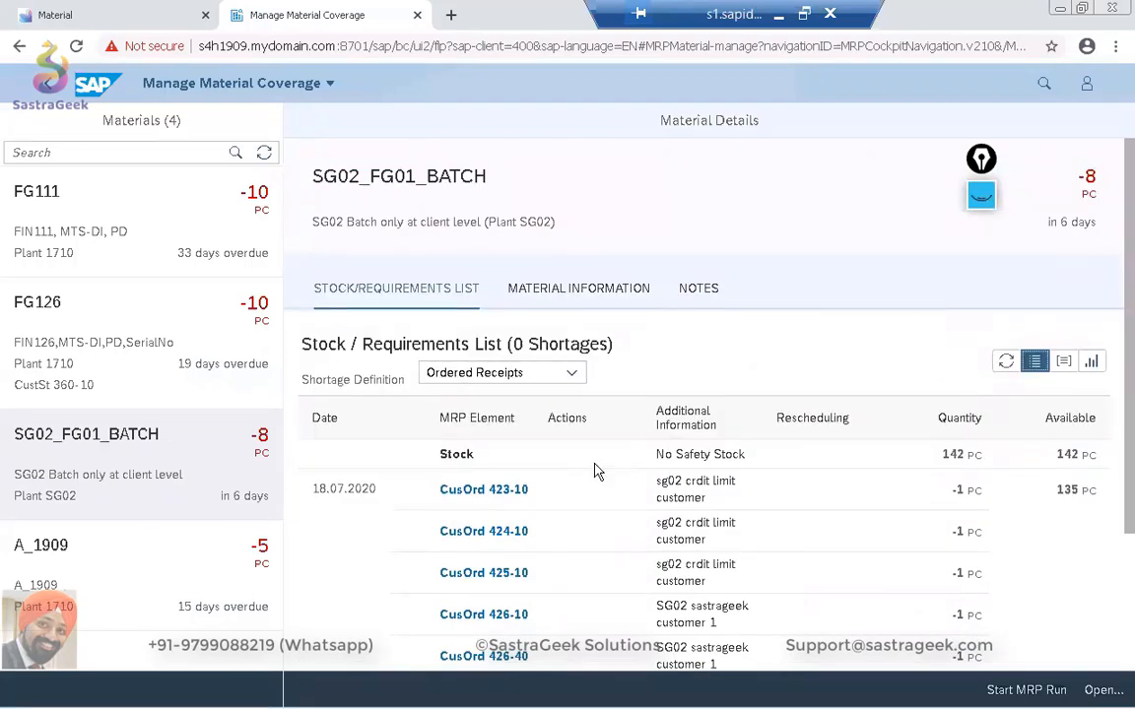
pyautogui.scroll(-4, 593, 471)
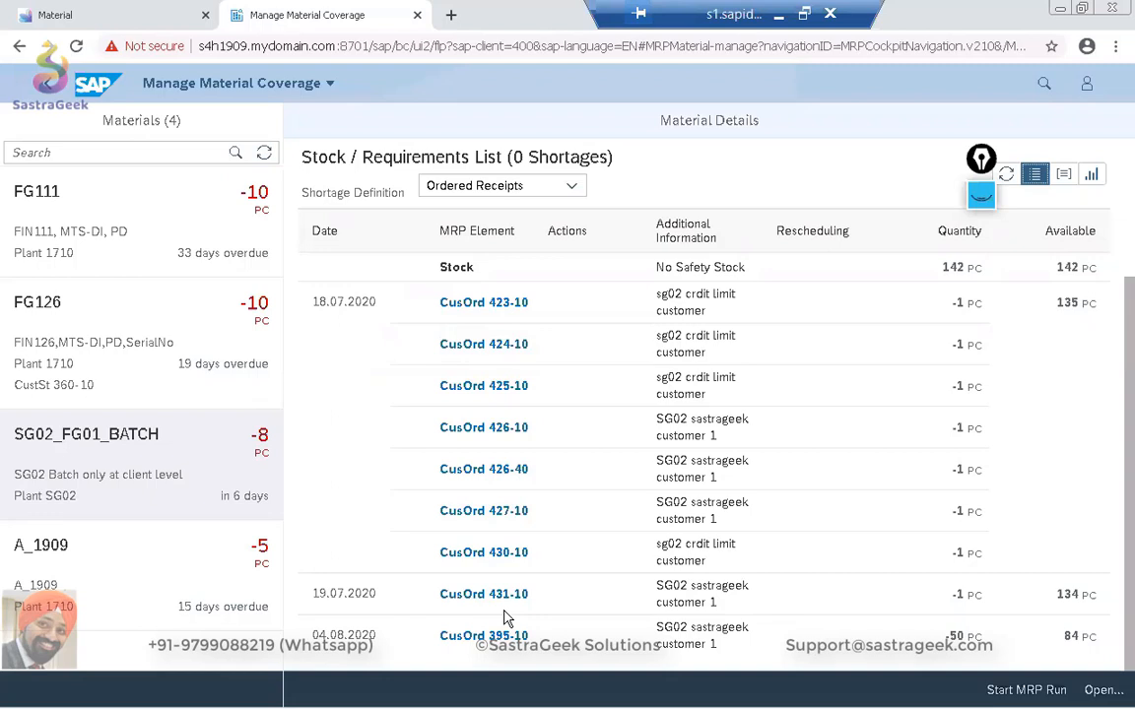
# Switch to SAP GUI, refresh the MD04 stock/requirements list, check the purchase requisition's exception, and return to Manage Material Coverage.
pyautogui.hotkey('alt', 'Tab')
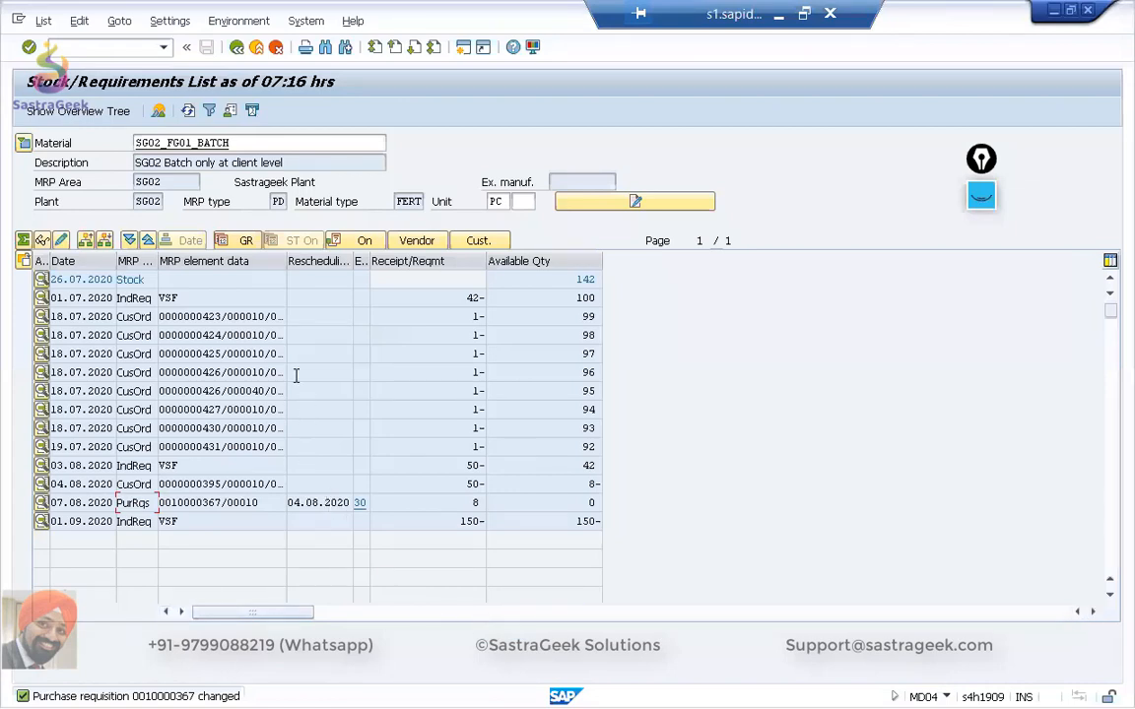
pyautogui.click(187, 110)
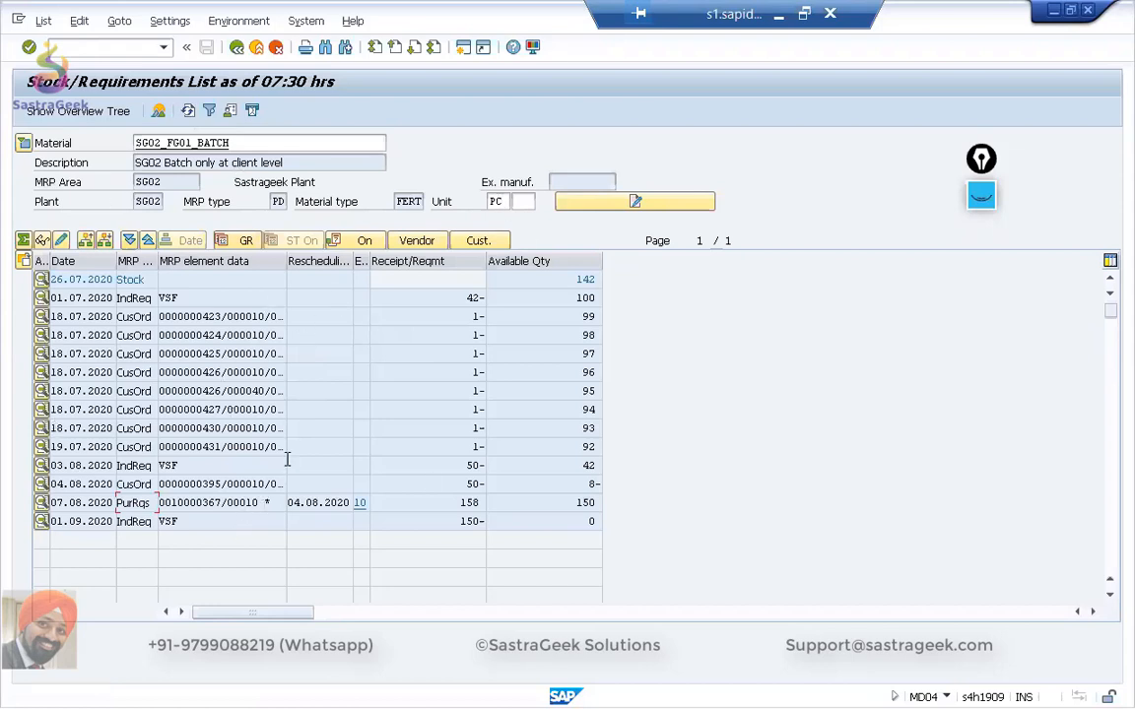
pyautogui.click(366, 502)
pyautogui.hotkey('alt', 'Tab')
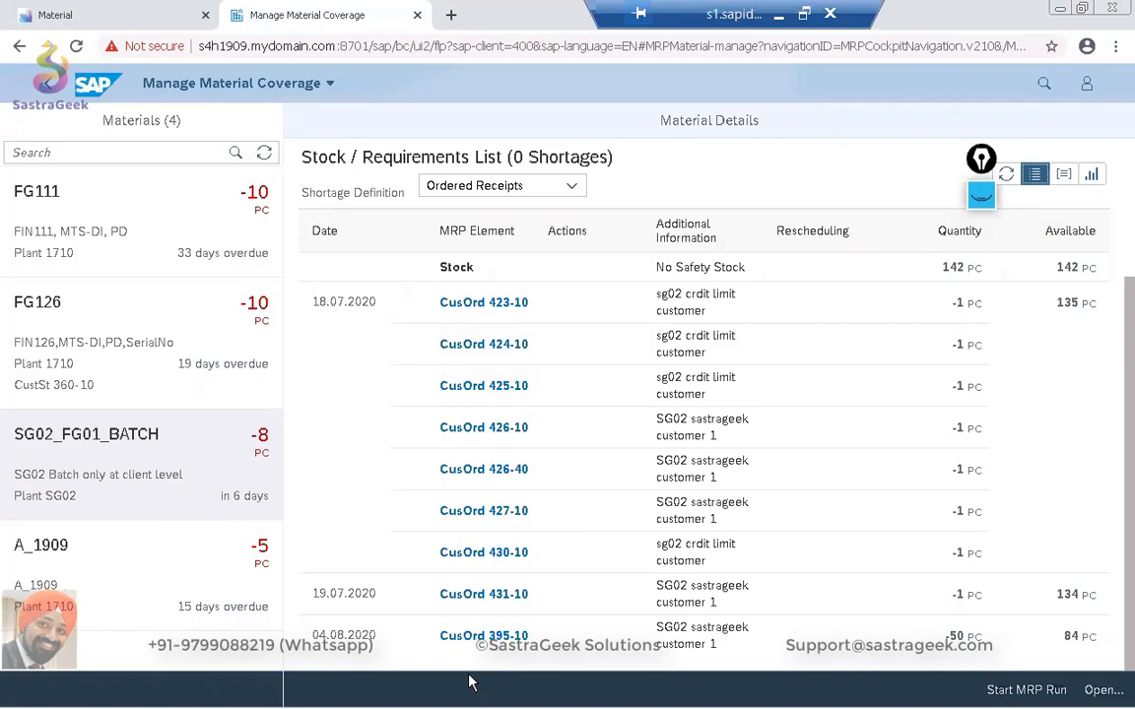
# Switch to SAP GUI and open the MD61 planning table for SG02_FG01_BATCH in plant SG02 in a new session.
pyautogui.hotkey('alt', 'Tab')
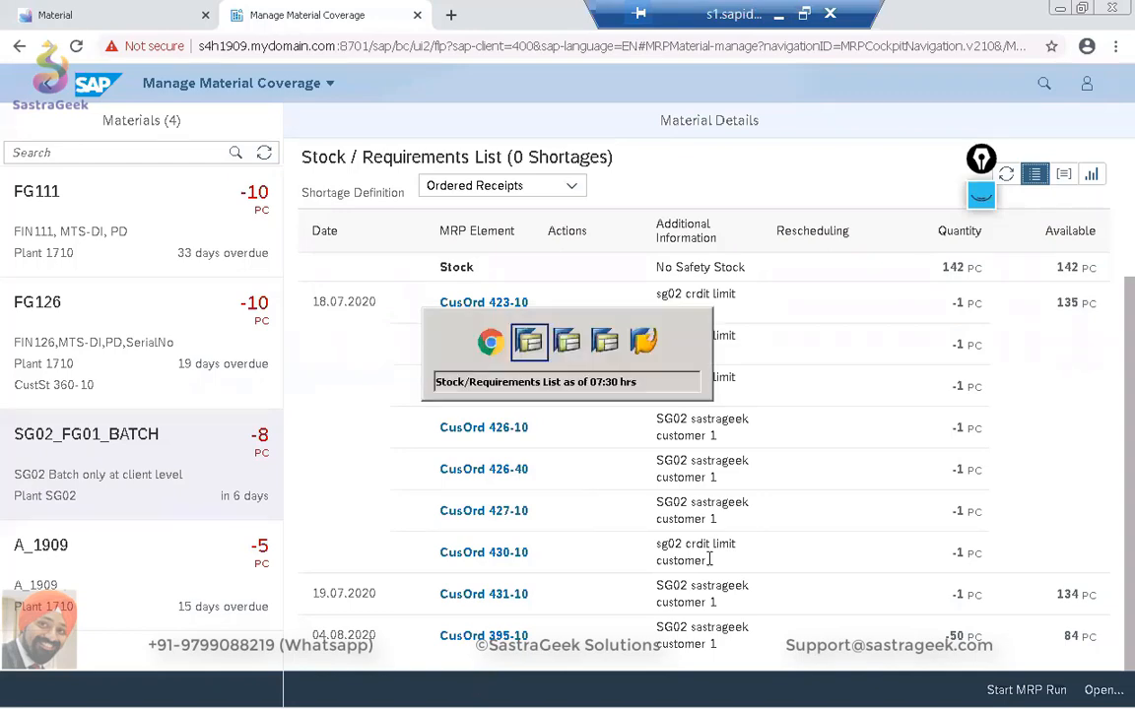
pyautogui.write('/o')
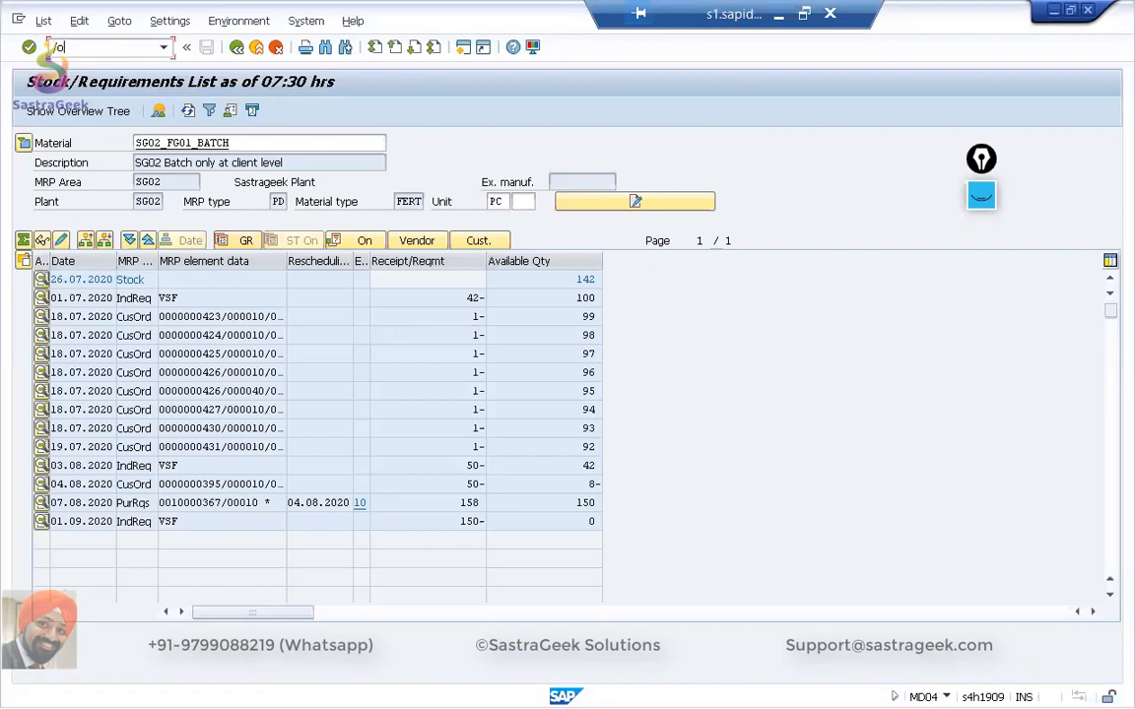
pyautogui.write('mmbe')
pyautogui.press('Return')
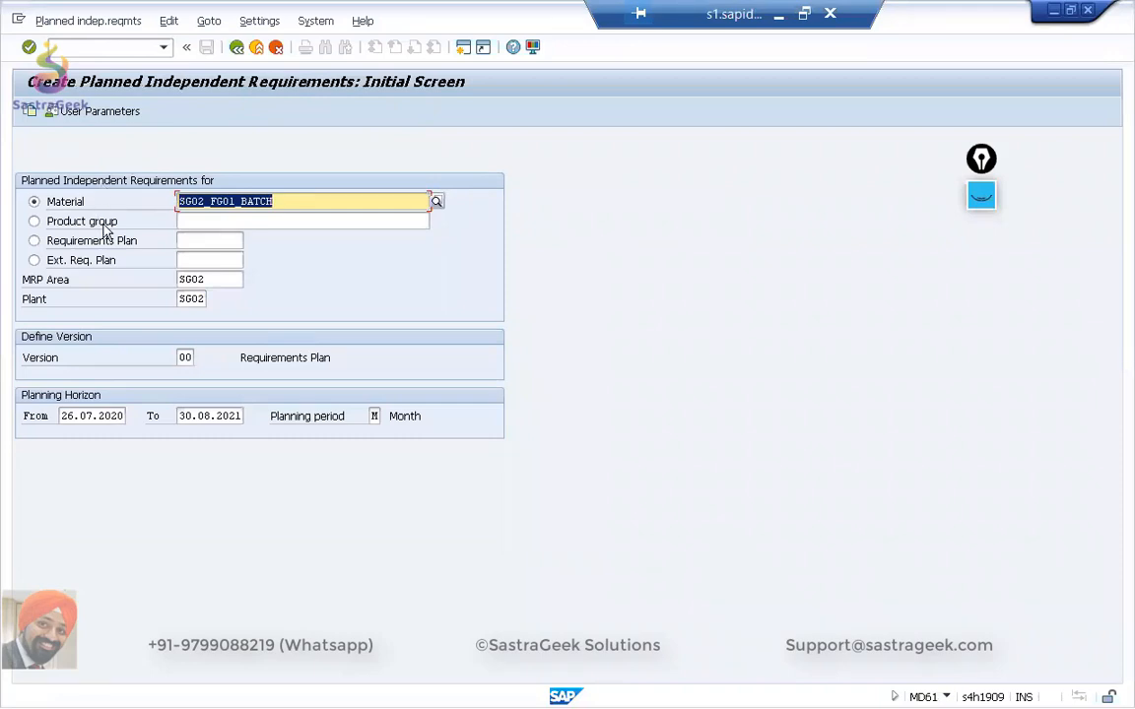
pyautogui.press('Return')
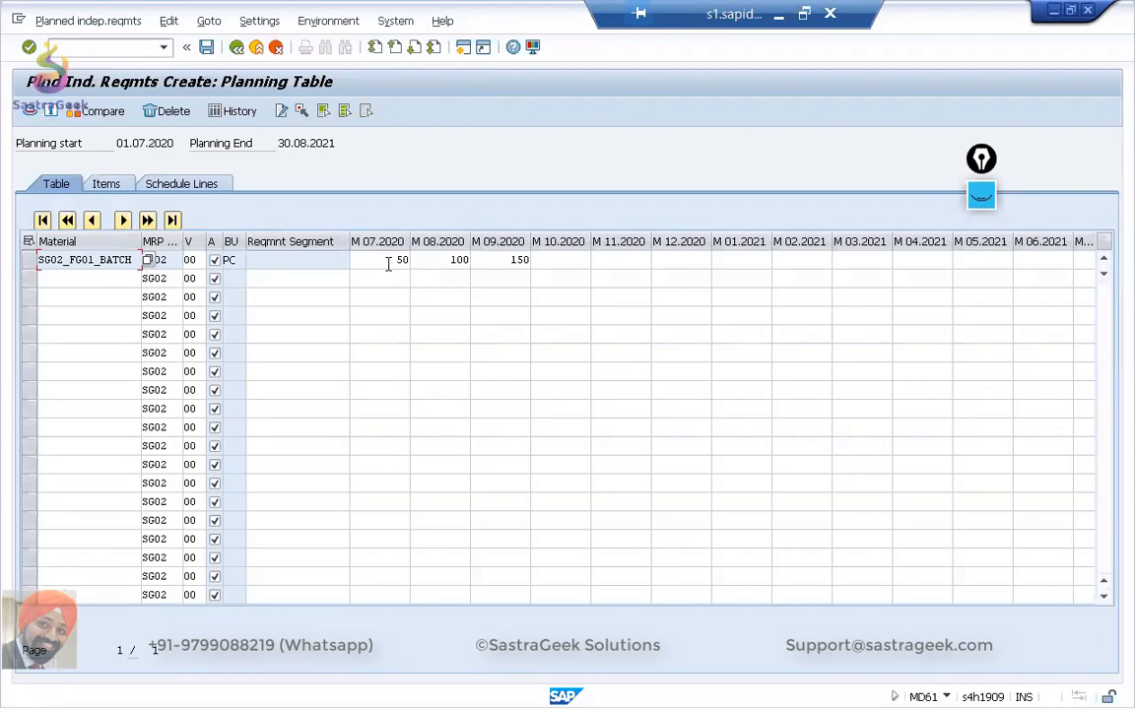
# Compare the planned quantities with the MD04 stock/requirements list and open the schedule lines of SG02_FG01_BATCH.
pyautogui.hotkey('alt', 'Tab')
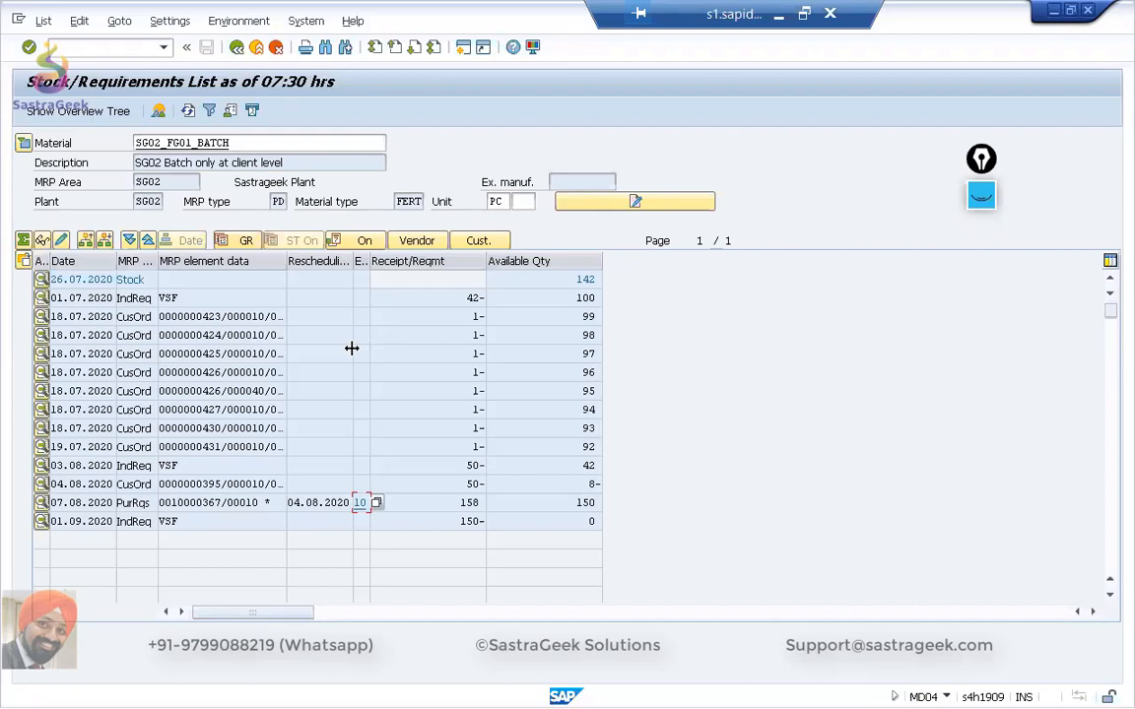
pyautogui.hotkey('alt', 'Tab')
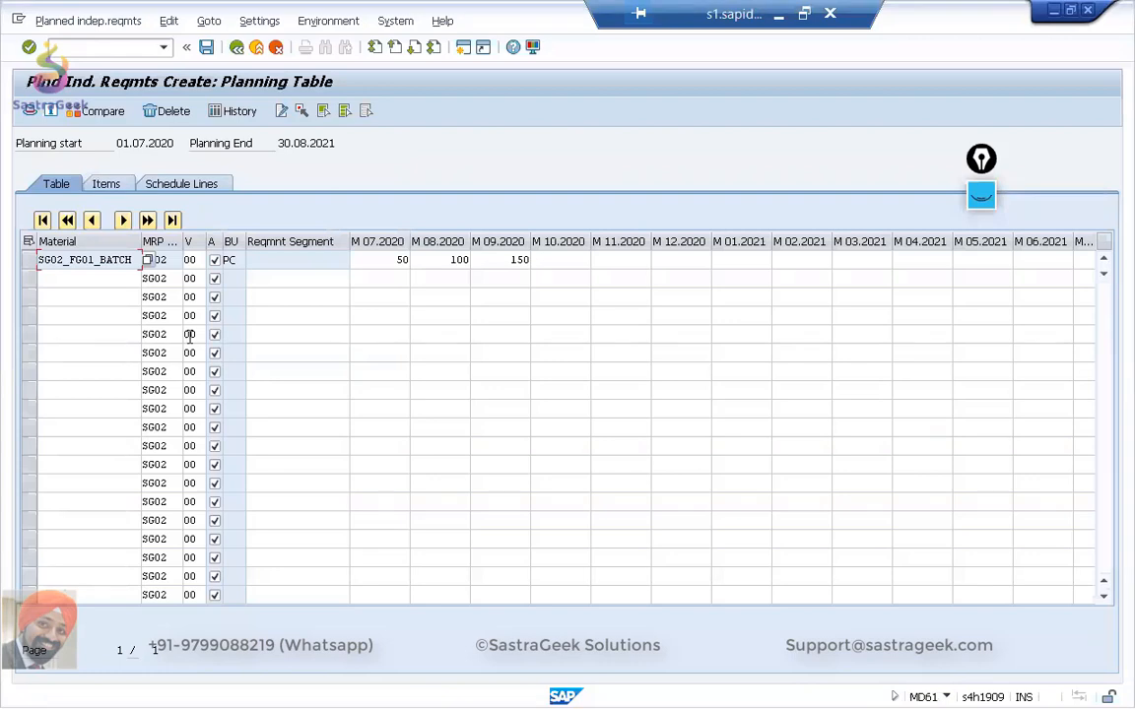
pyautogui.click(31, 259)
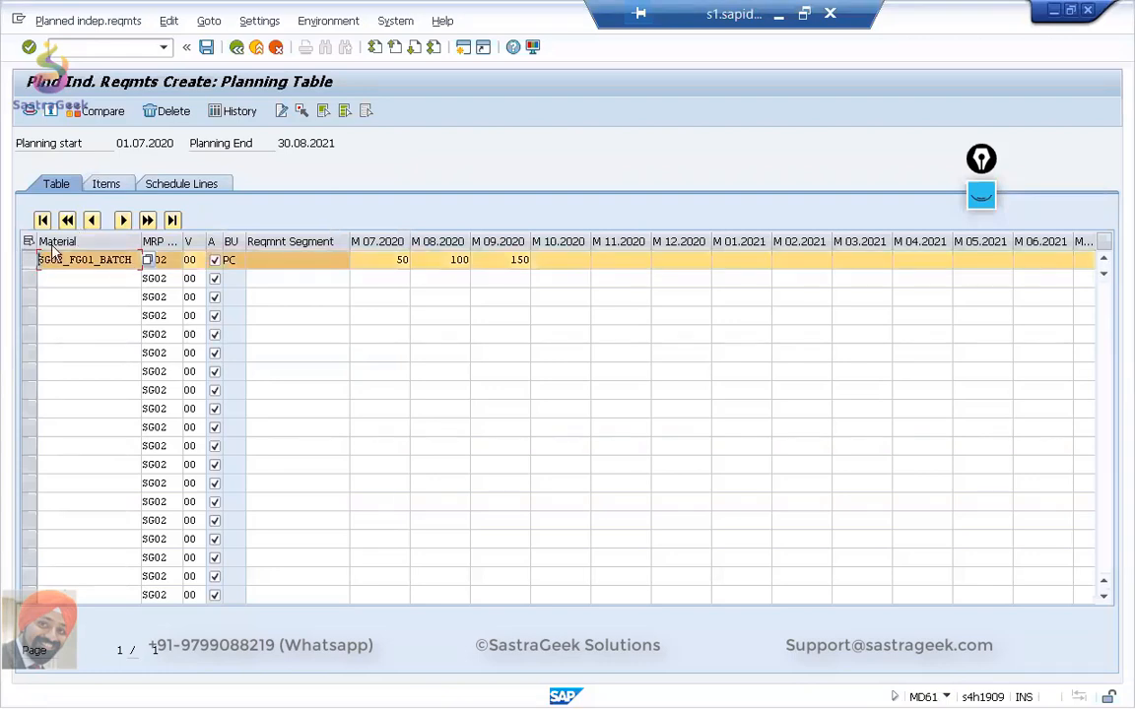
pyautogui.click(185, 185)
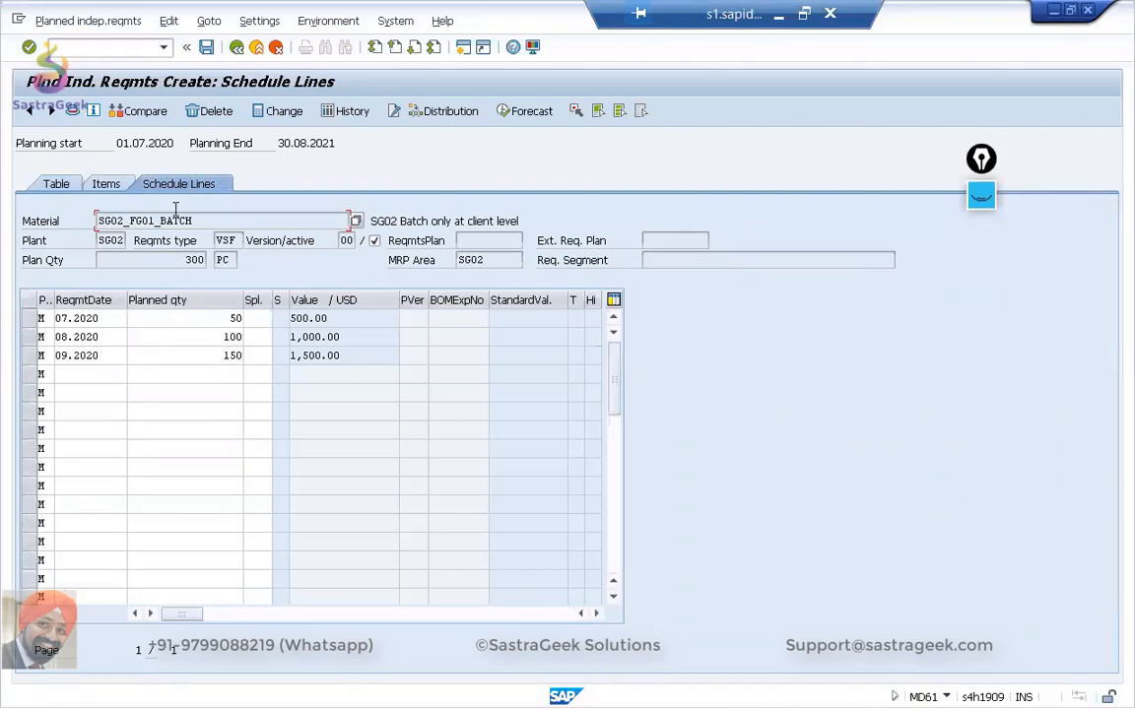
pyautogui.click(597, 614)
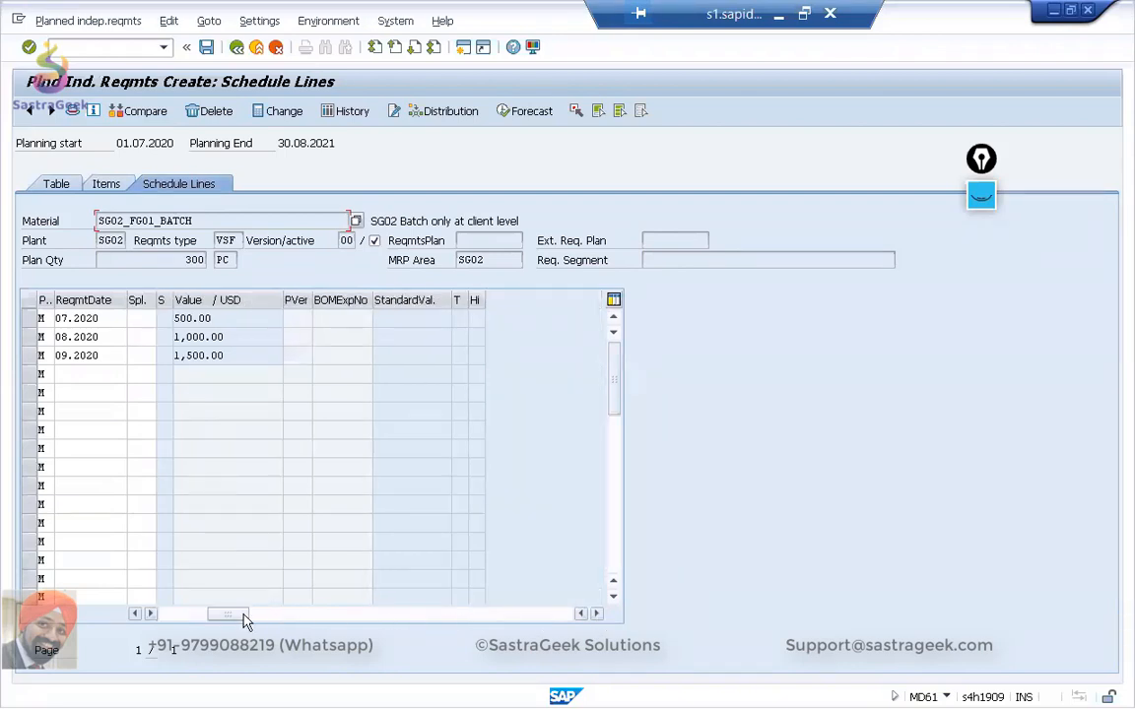
pyautogui.moveTo(240, 615); pyautogui.dragTo(207, 618)
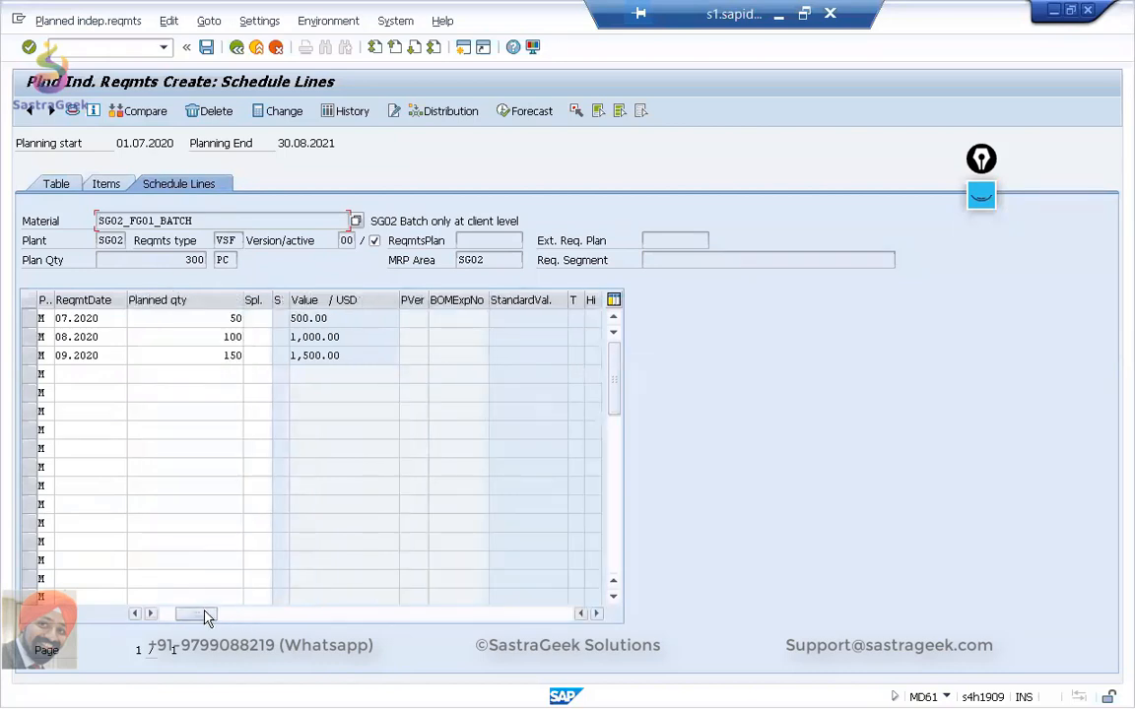
# Switch the schedule lines from values to withdrawal quantities and examine the withdrawals against the planned quantities.
pyautogui.click(251, 20)
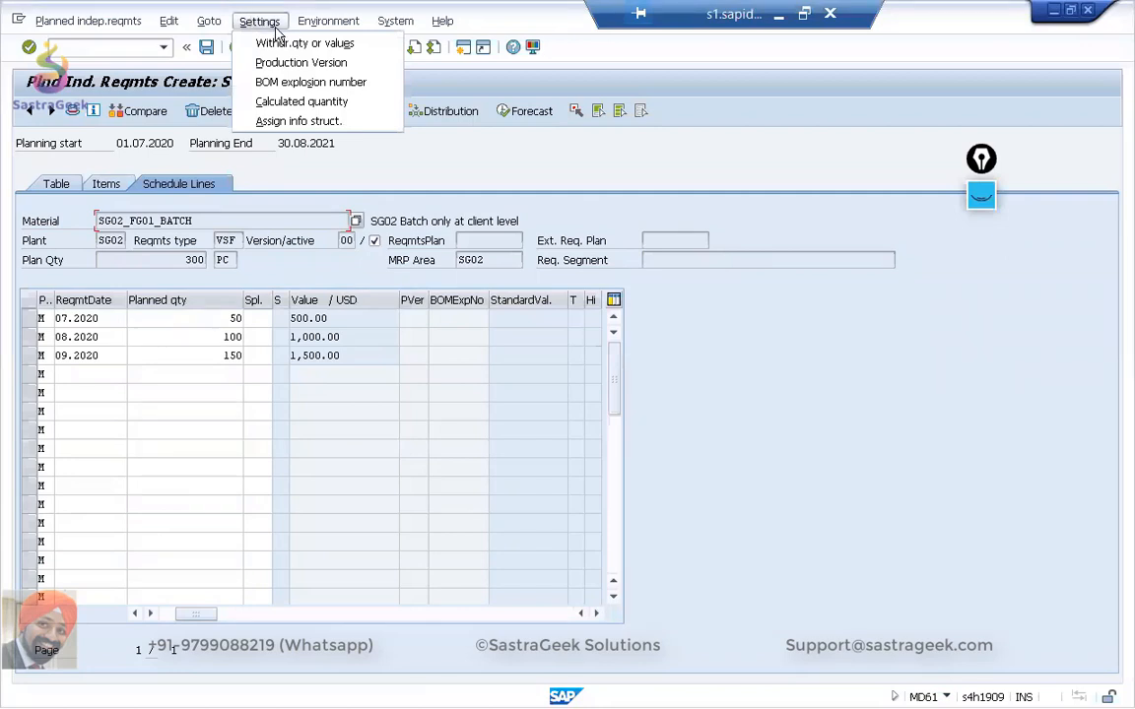
pyautogui.click(284, 45)
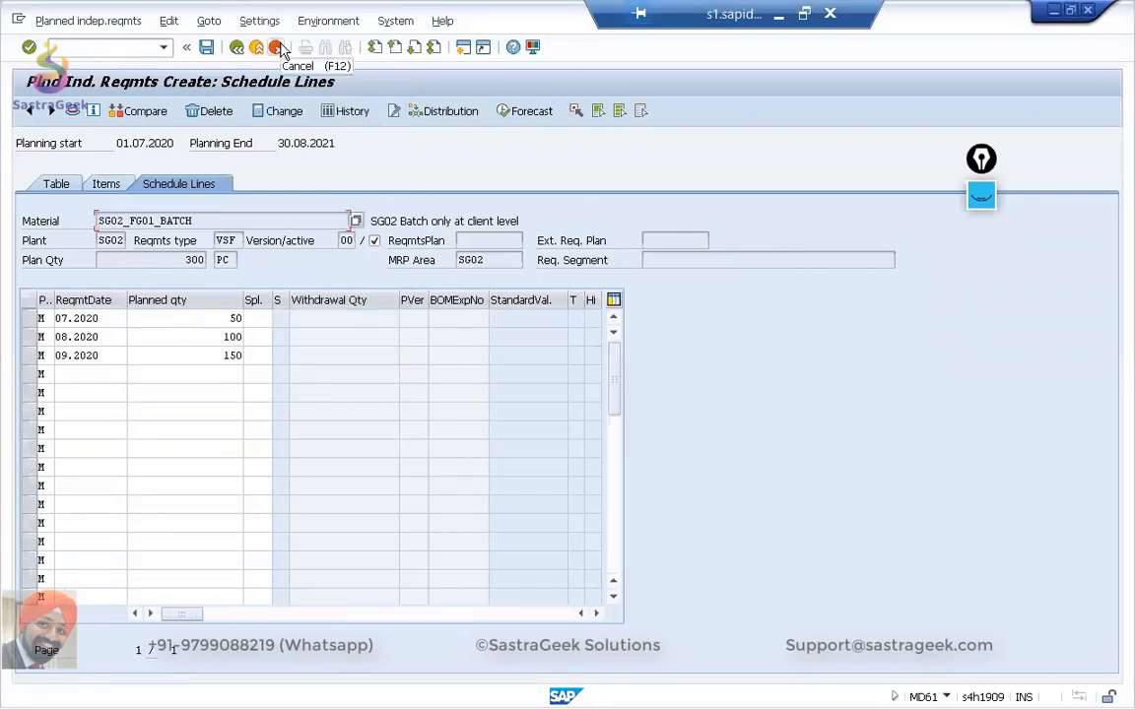
pyautogui.click(596, 613)
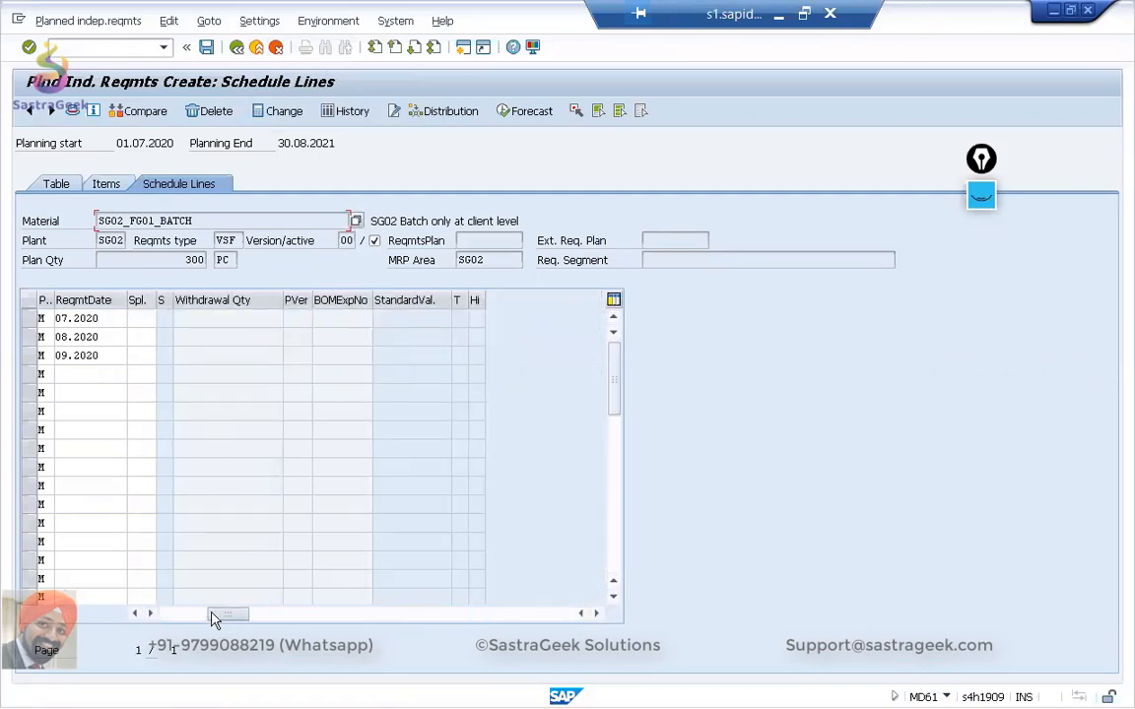
pyautogui.moveTo(216, 615); pyautogui.dragTo(193, 616)
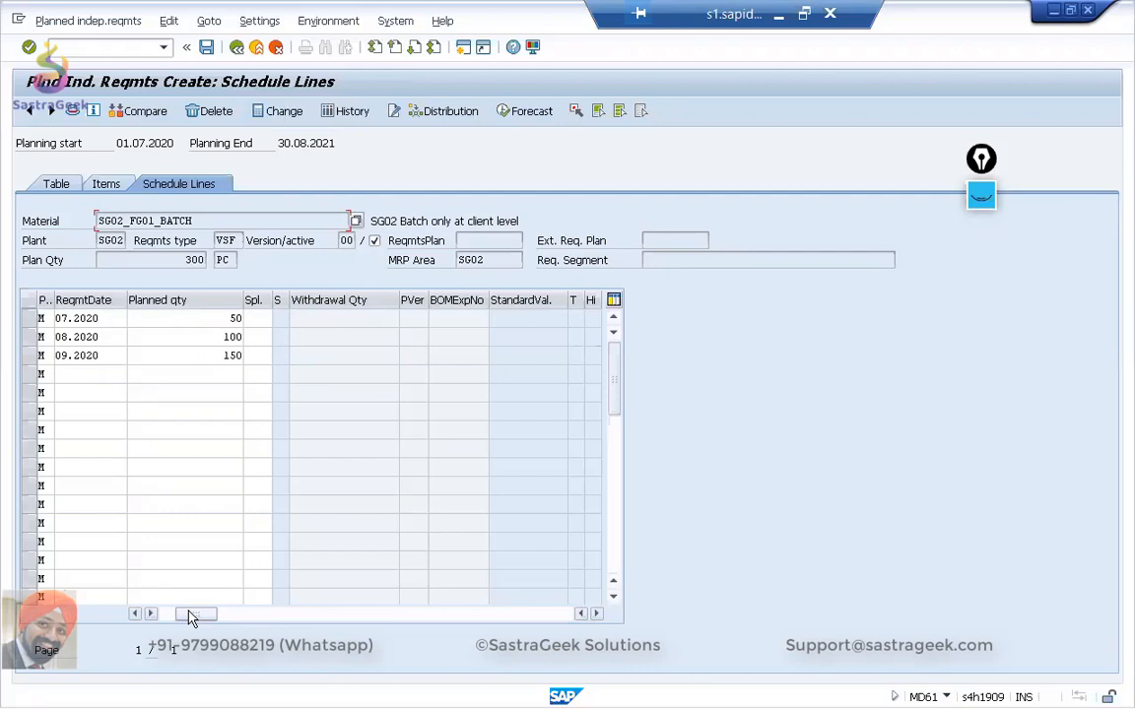
# Recheck the MD04 stock/requirements list, then switch to Chrome and open the Fiori planning data of SG02_FG01_BATCH.
pyautogui.hotkey('alt', 'Tab')
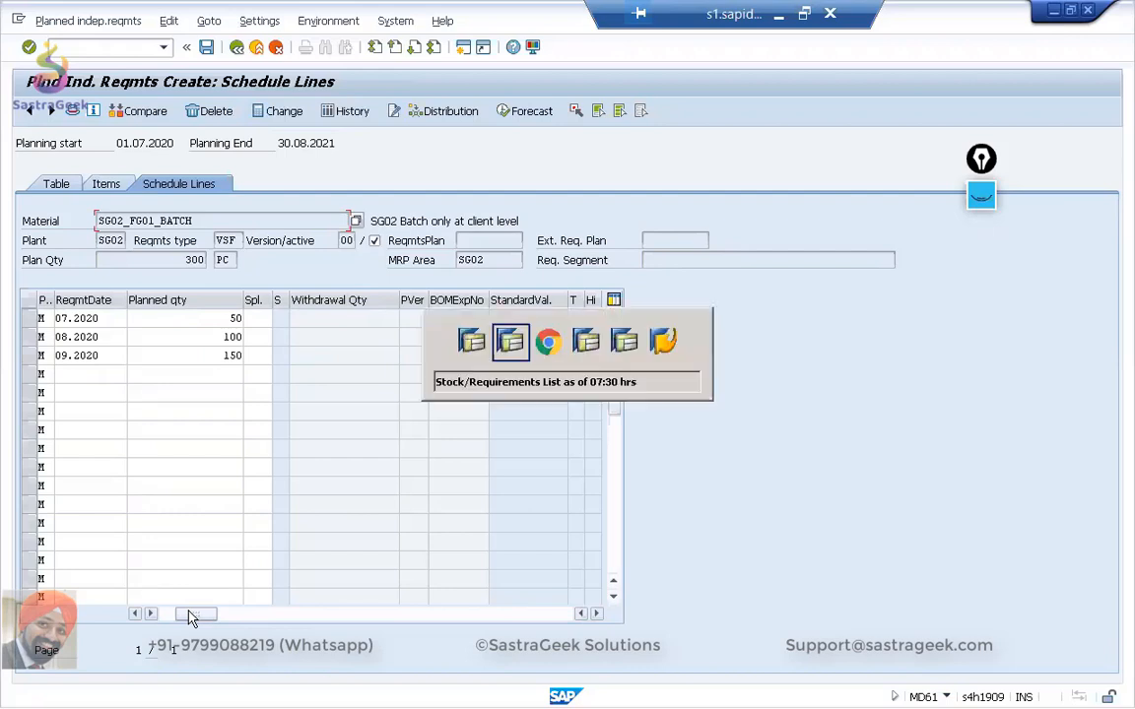
pyautogui.hotkey('alt', 'Tab')
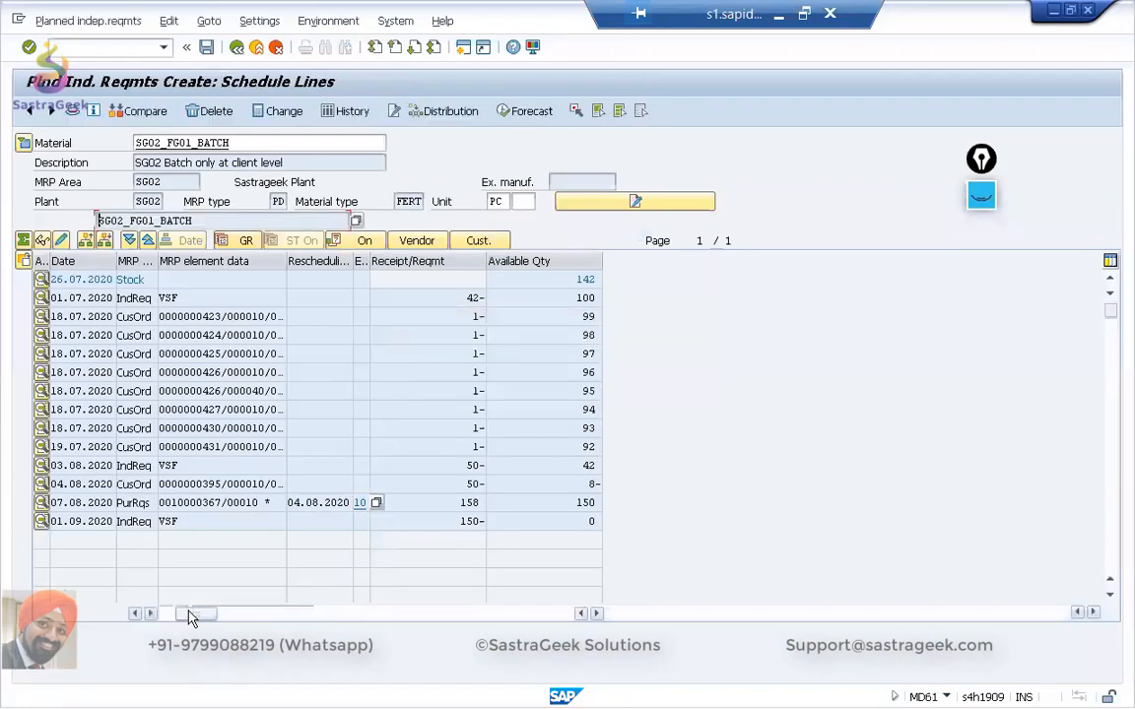
pyautogui.hotkey('alt', 'Tab')
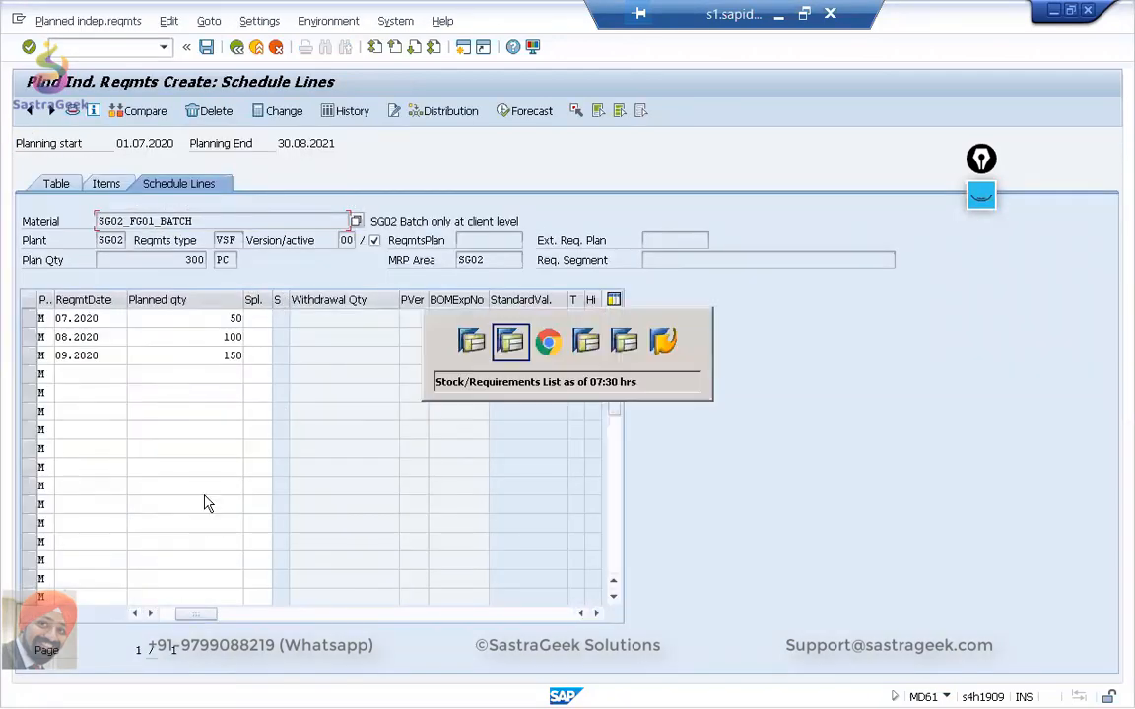
pyautogui.hotkey('alt', 'Tab')
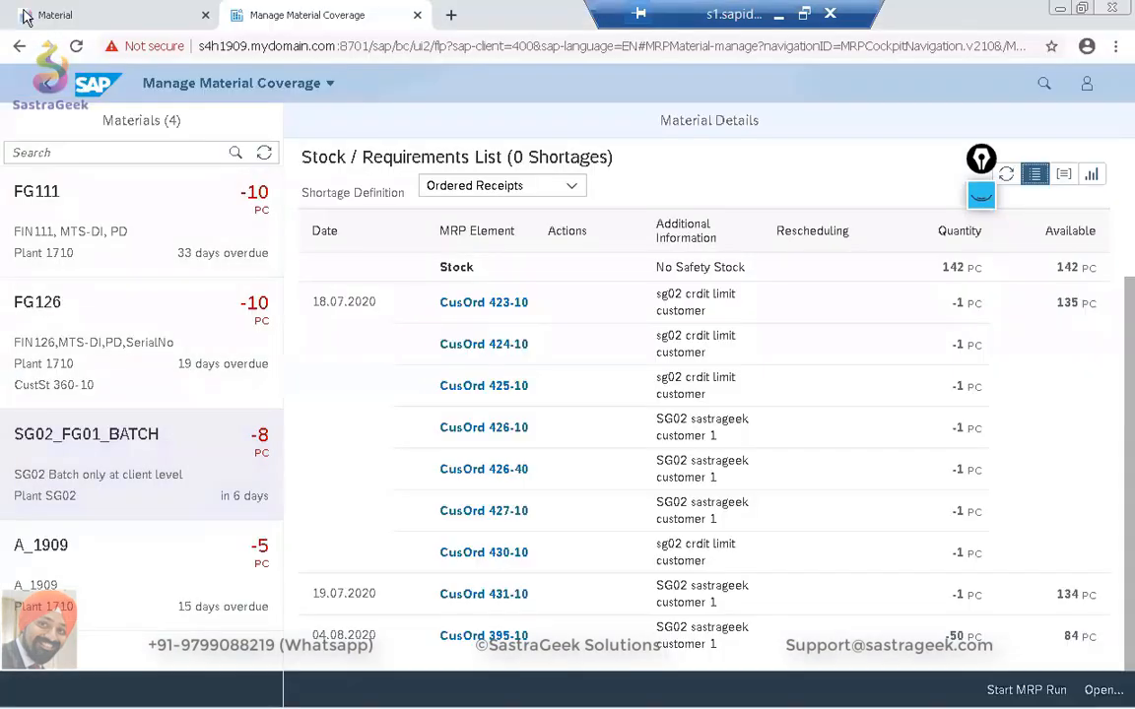
pyautogui.click(25, 17)
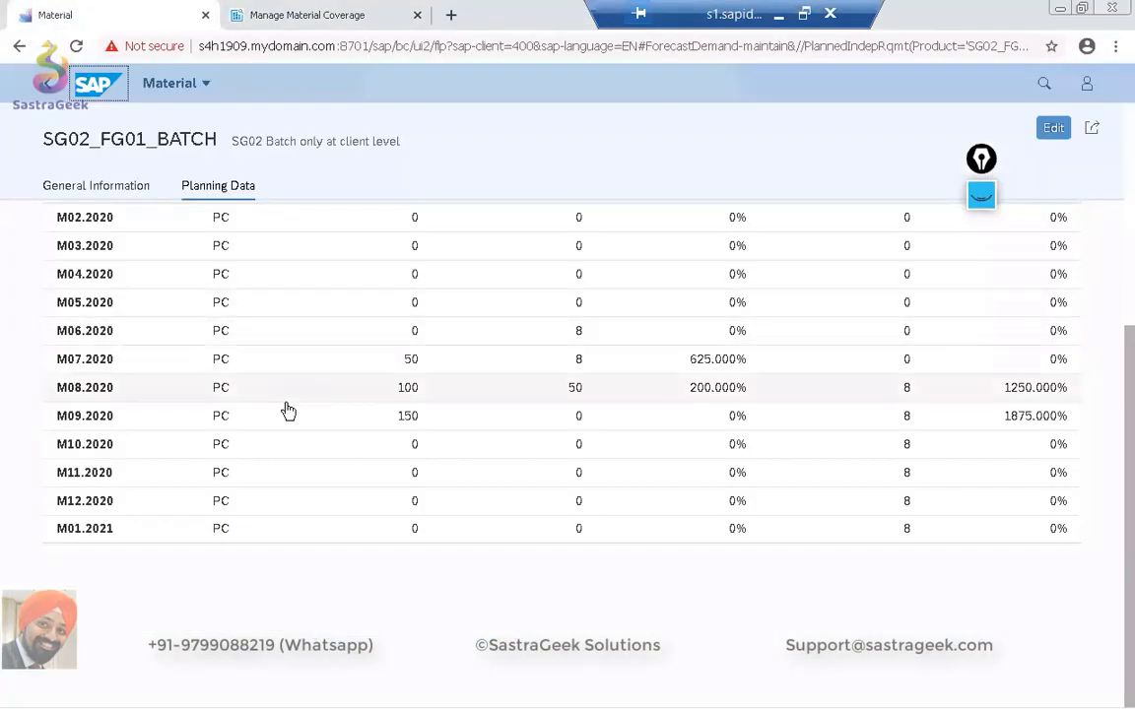
# Return to the Maintain PIRs materials list and review the available columns in its view settings, leaving them unchanged.
pyautogui.scroll(3, 288, 411)
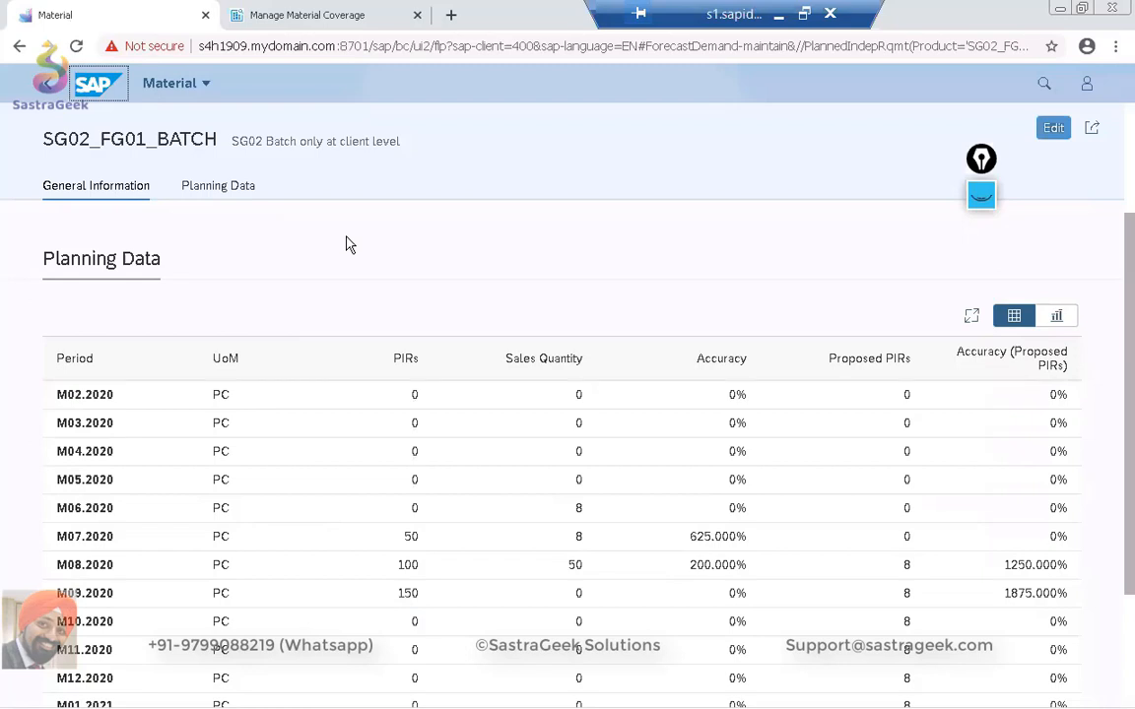
pyautogui.click(53, 90)
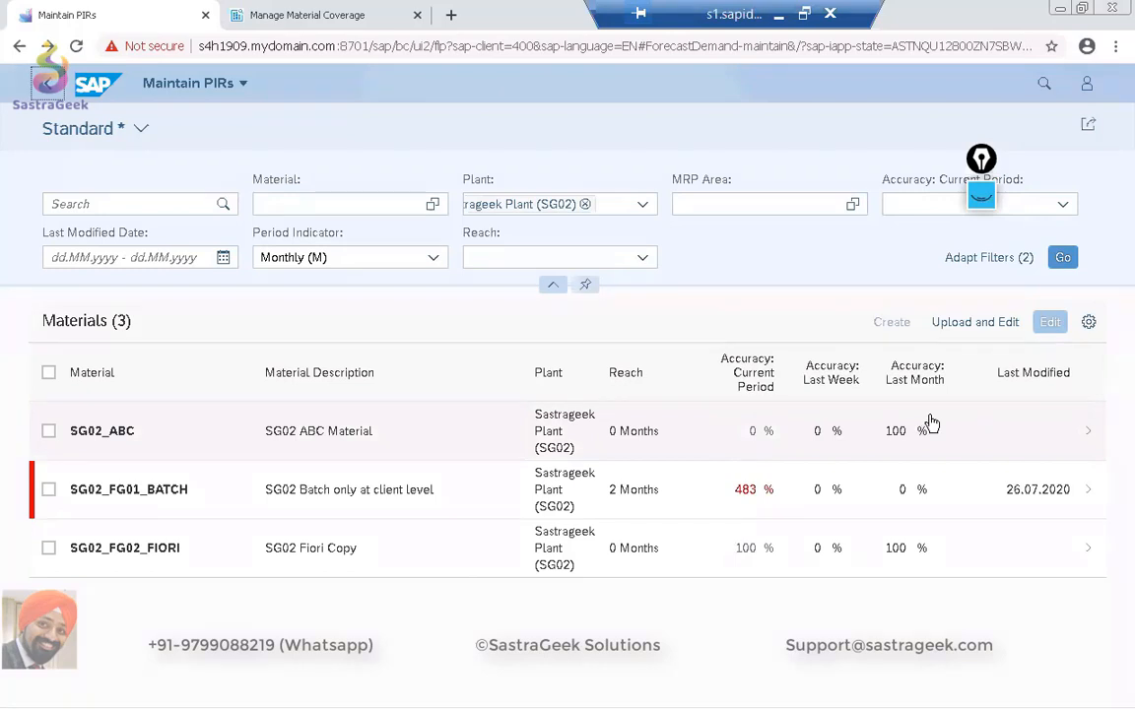
pyautogui.click(1088, 325)
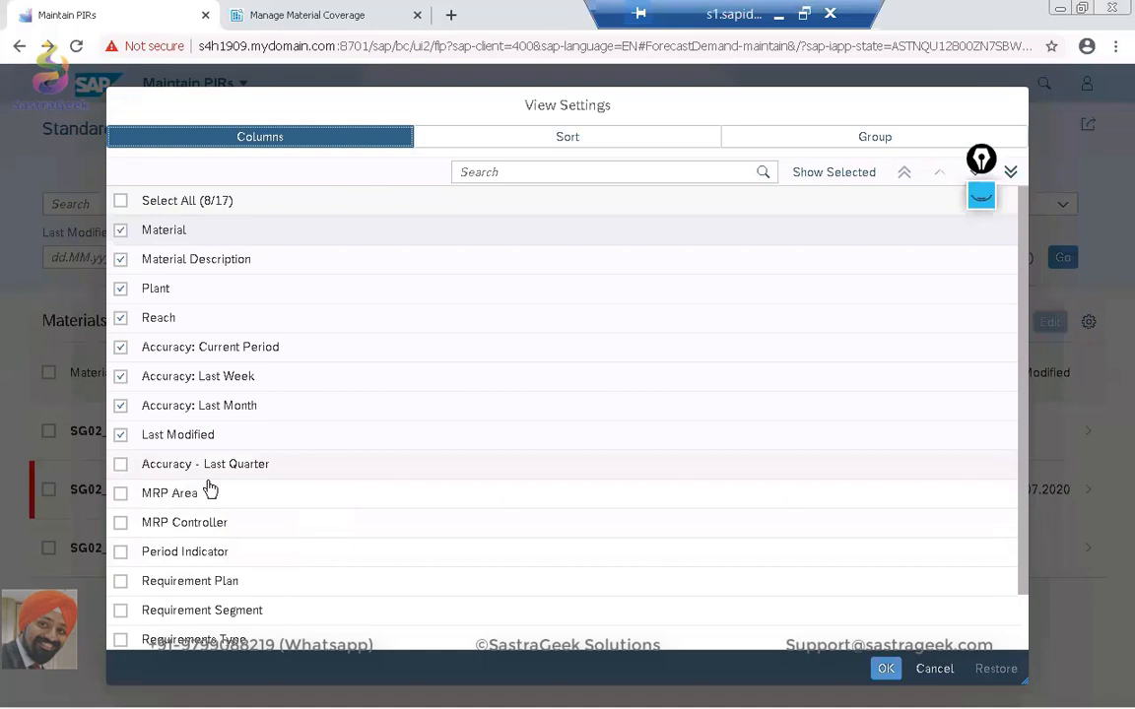
pyautogui.scroll(-1, 246, 492)
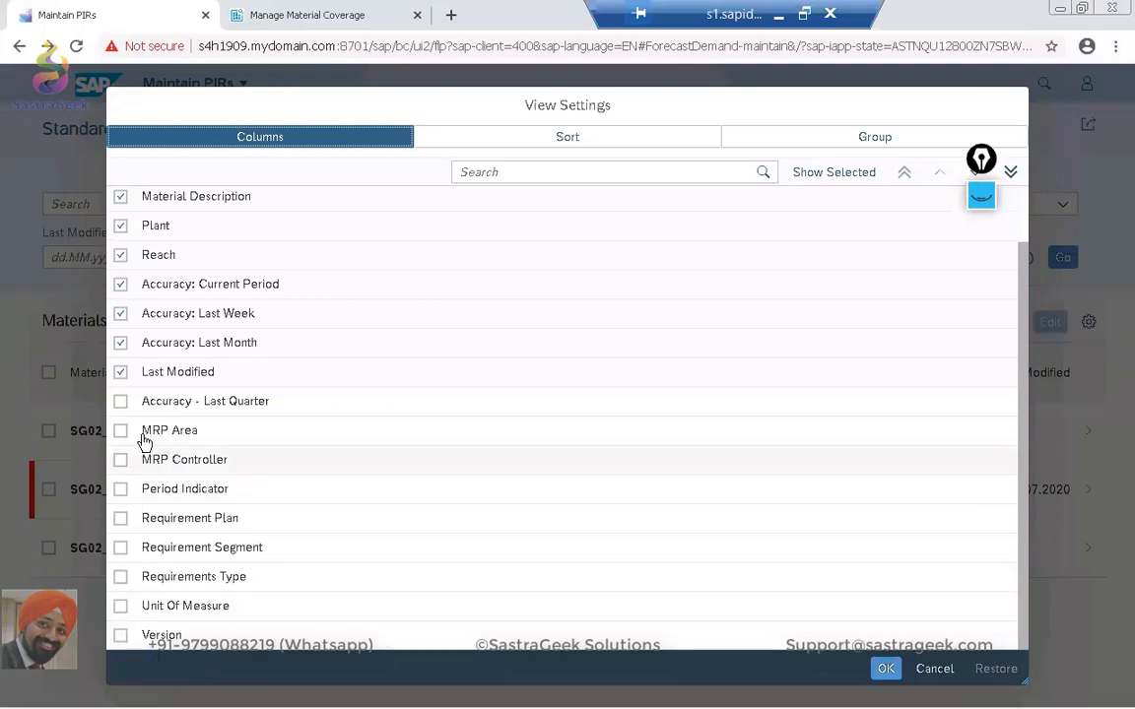
pyautogui.click(934, 670)
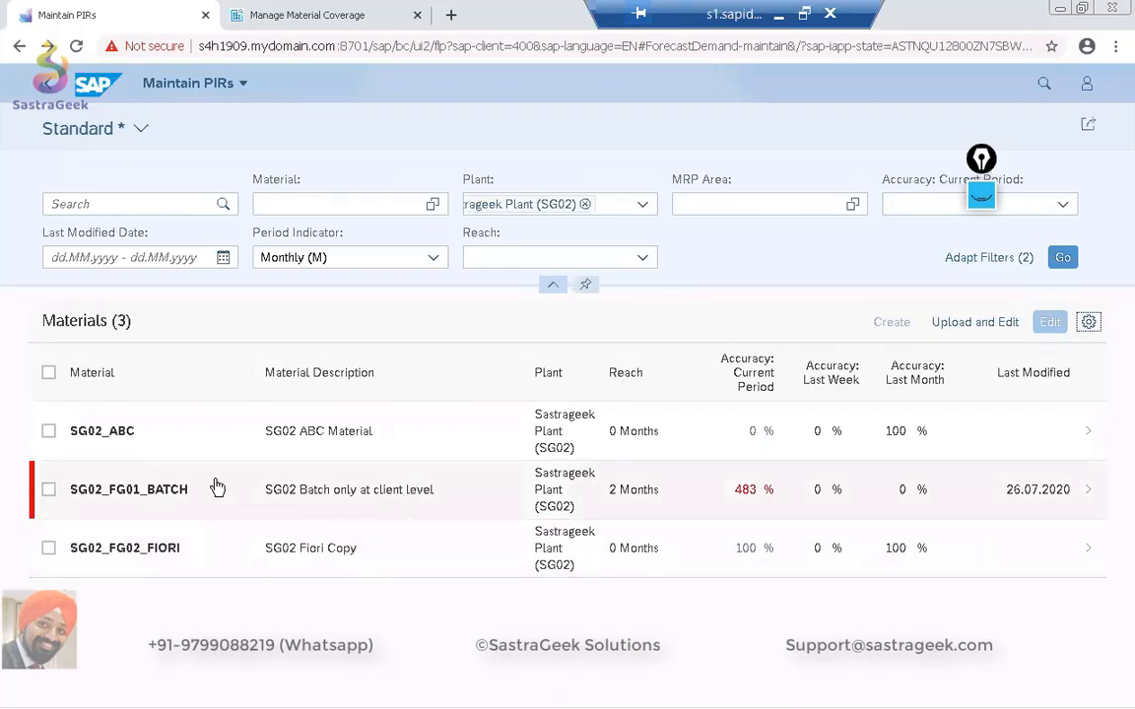
# Reopen SG02_FG01_BATCH, review its planning data table, and display the planned/actual quantities comparison as a chart.
pyautogui.click(265, 501)
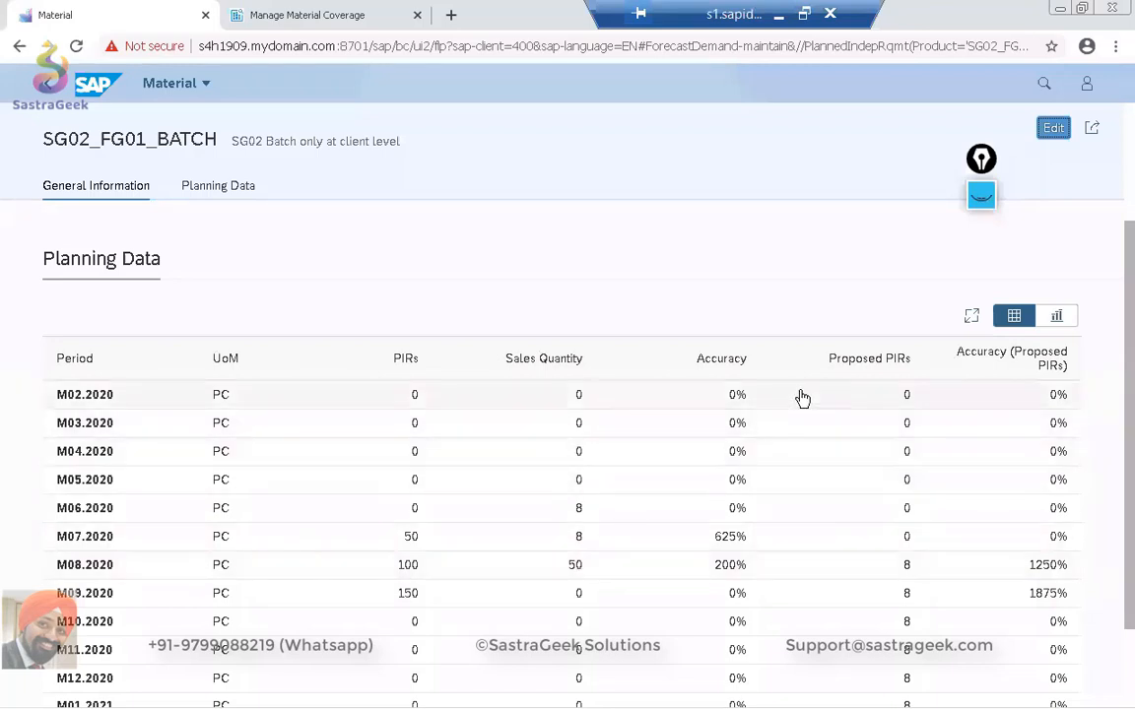
pyautogui.scroll(-2, 803, 397)
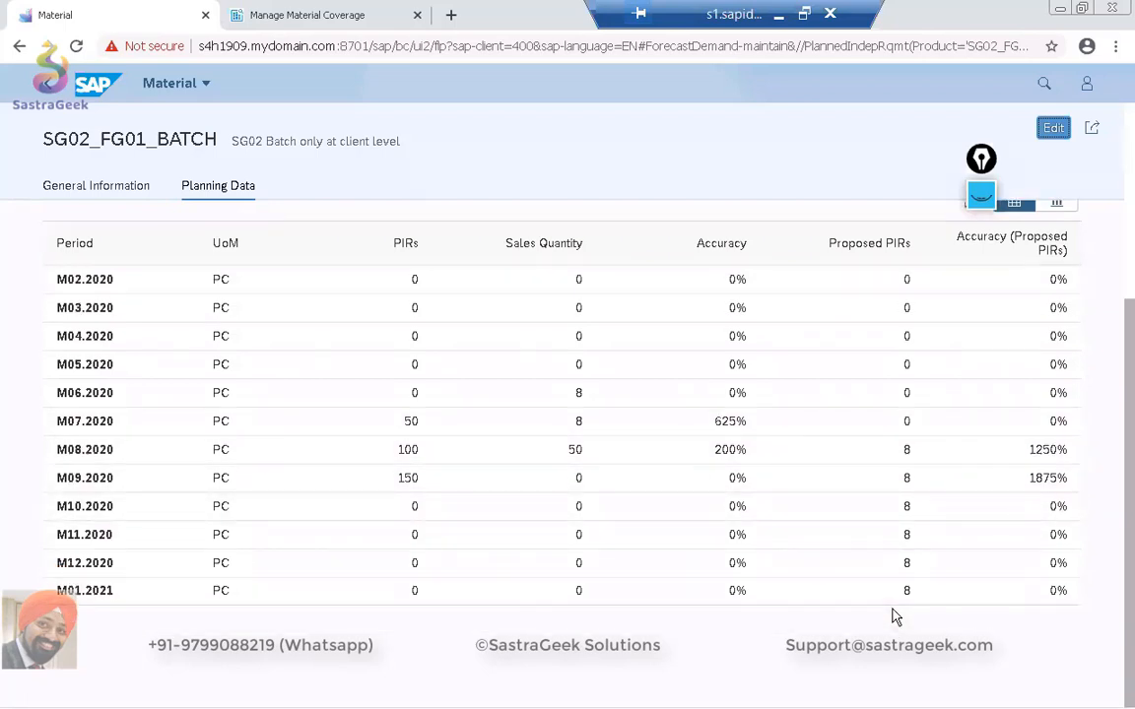
pyautogui.scroll(5, 892, 615)
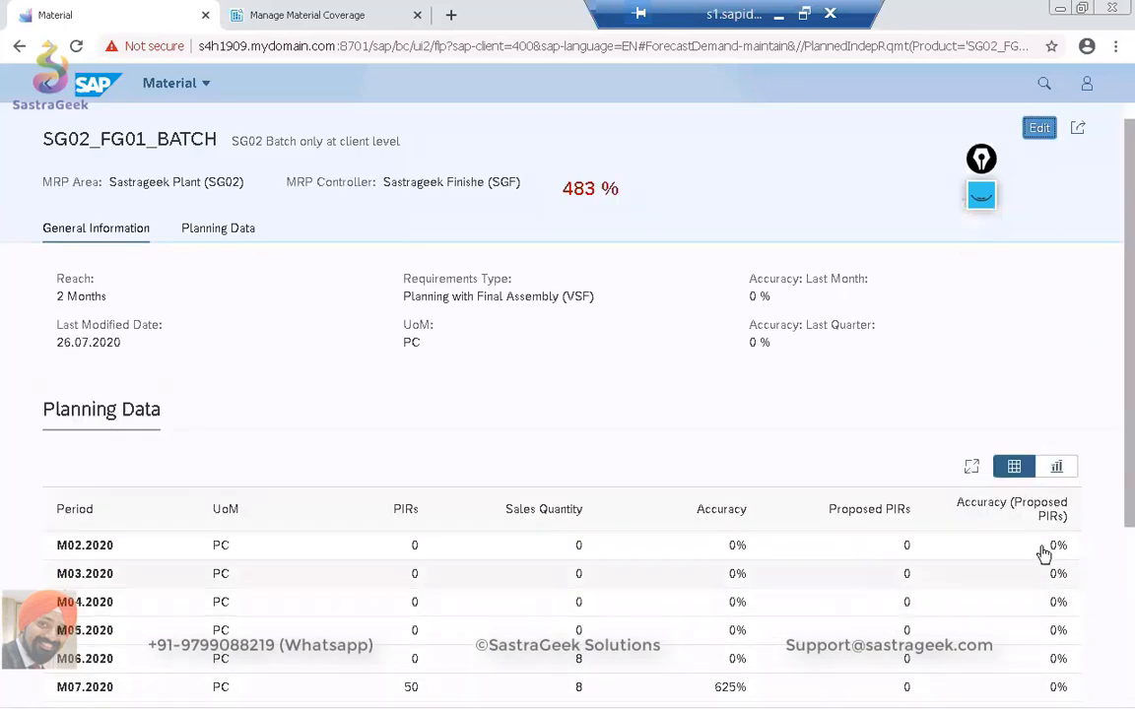
pyautogui.click(1062, 471)
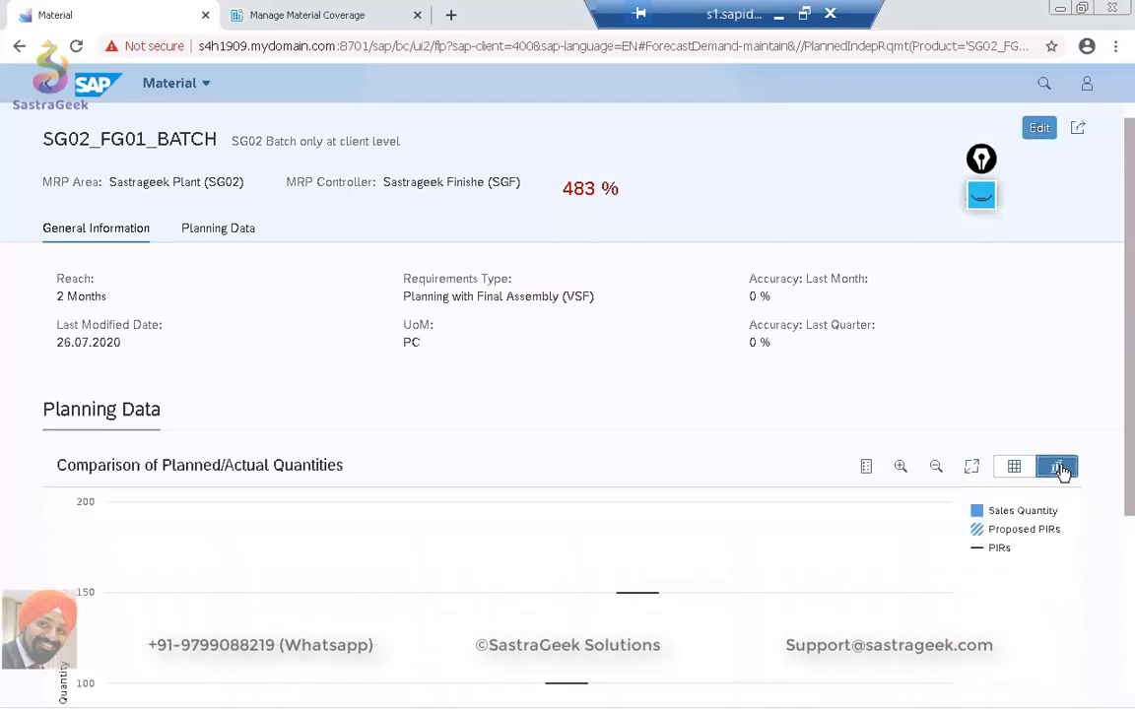
pyautogui.scroll(-2, 788, 545)
pyautogui.scroll(-2, 788, 544)
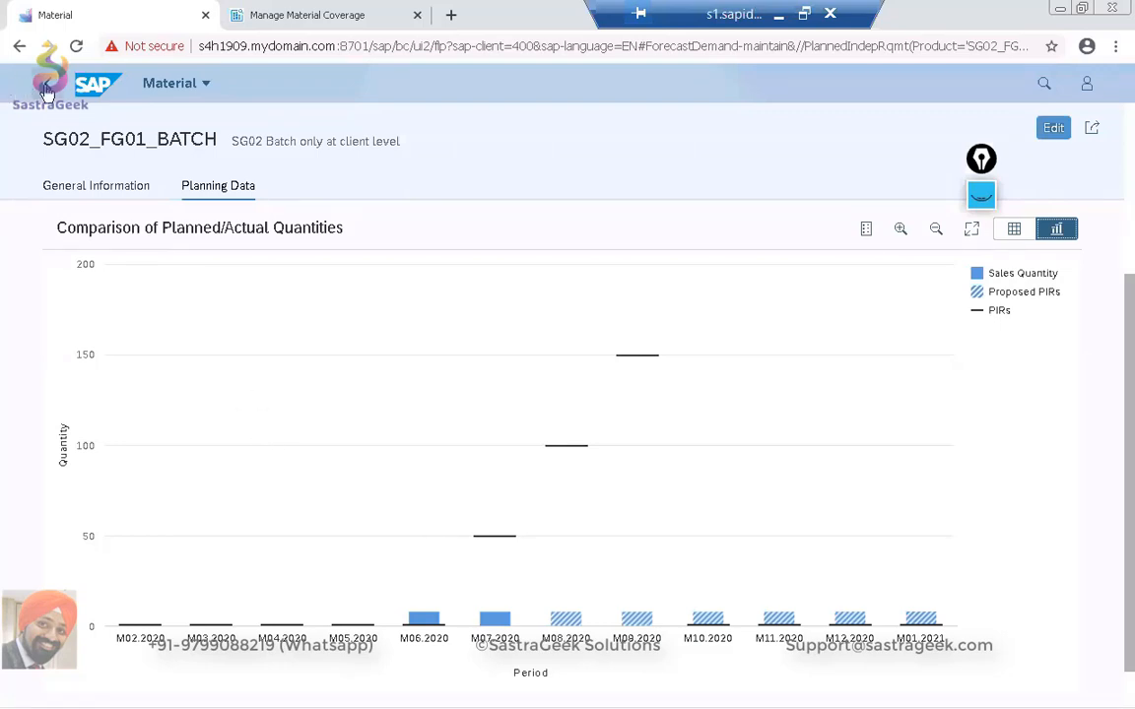
# Return to the Maintain PIRs materials list and open the Fiori home page in a separate browser tab.
pyautogui.click(46, 89)
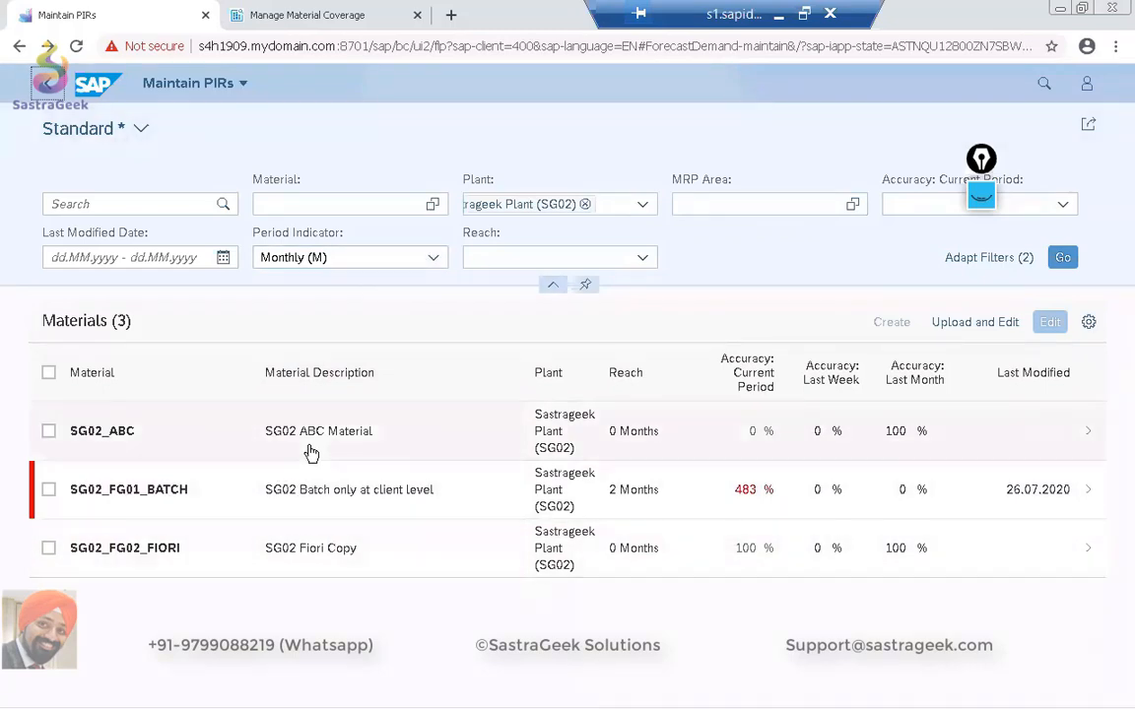
pyautogui.rightClick(91, 87)
pyautogui.click(148, 97)
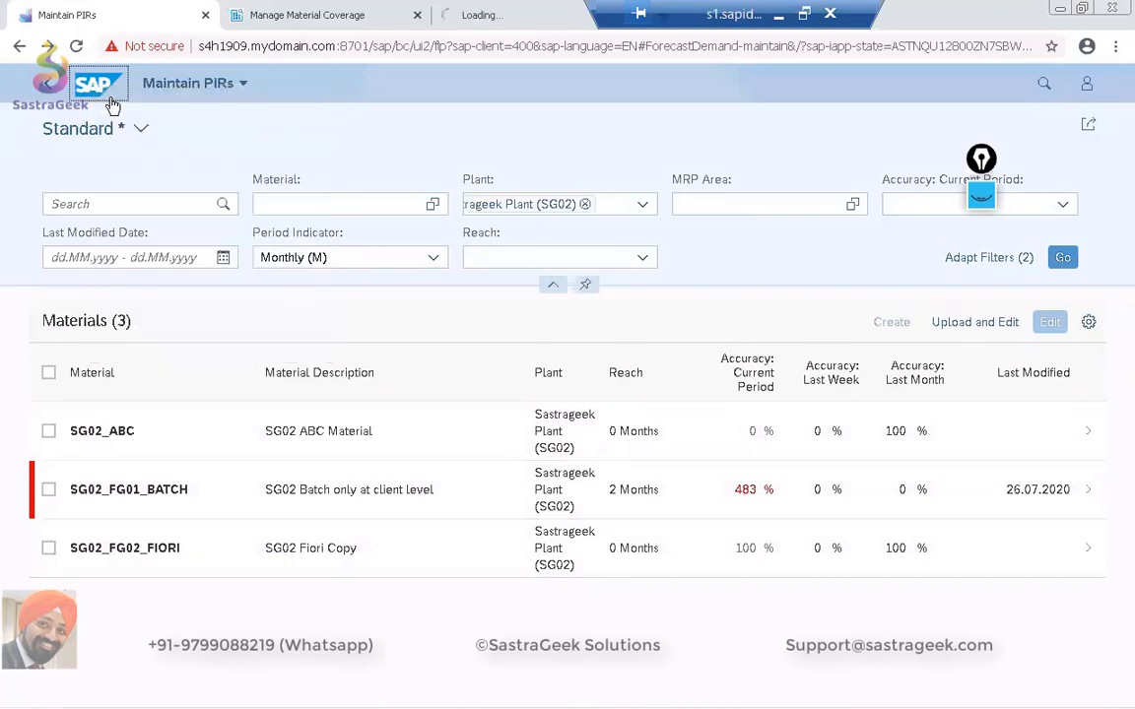
pyautogui.click(525, 16)
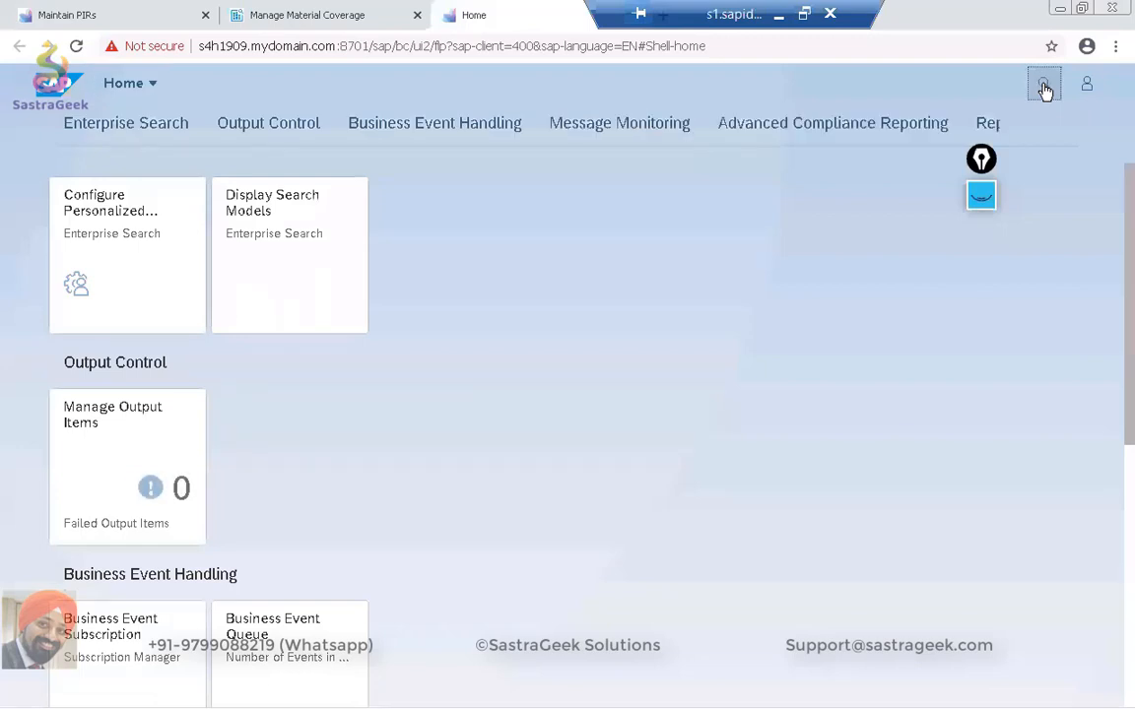
# Restrict the Fiori search to Apps and search for "pir".
pyautogui.click(1043, 87)
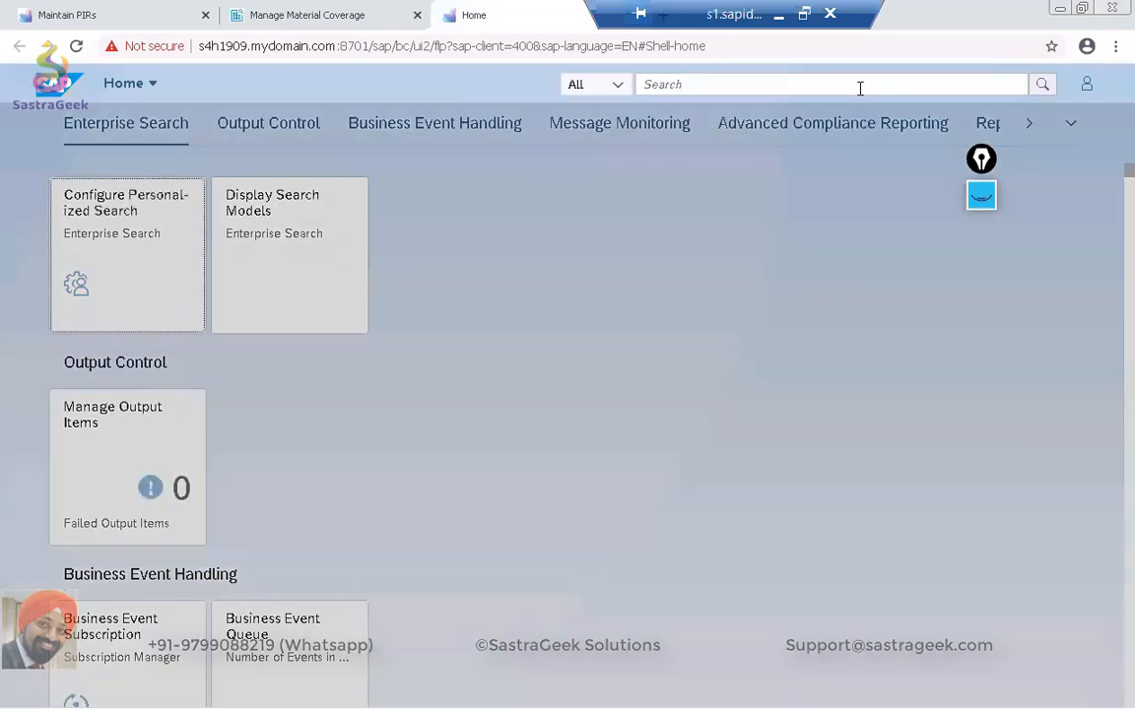
pyautogui.click(618, 86)
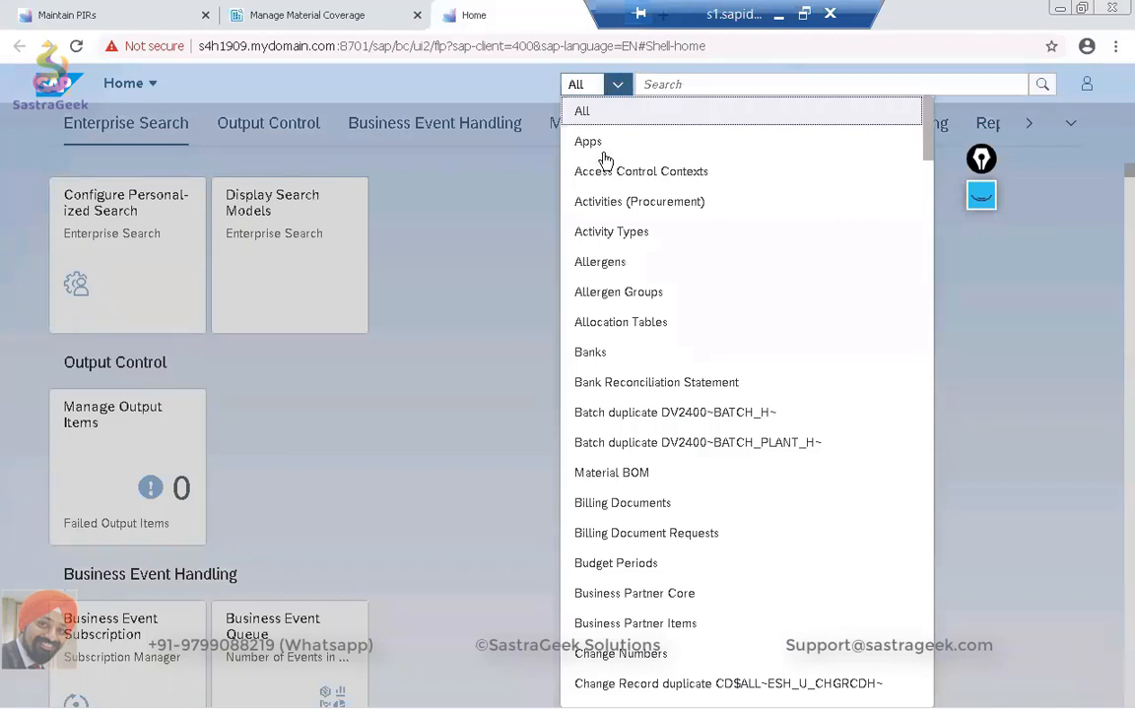
pyautogui.click(591, 141)
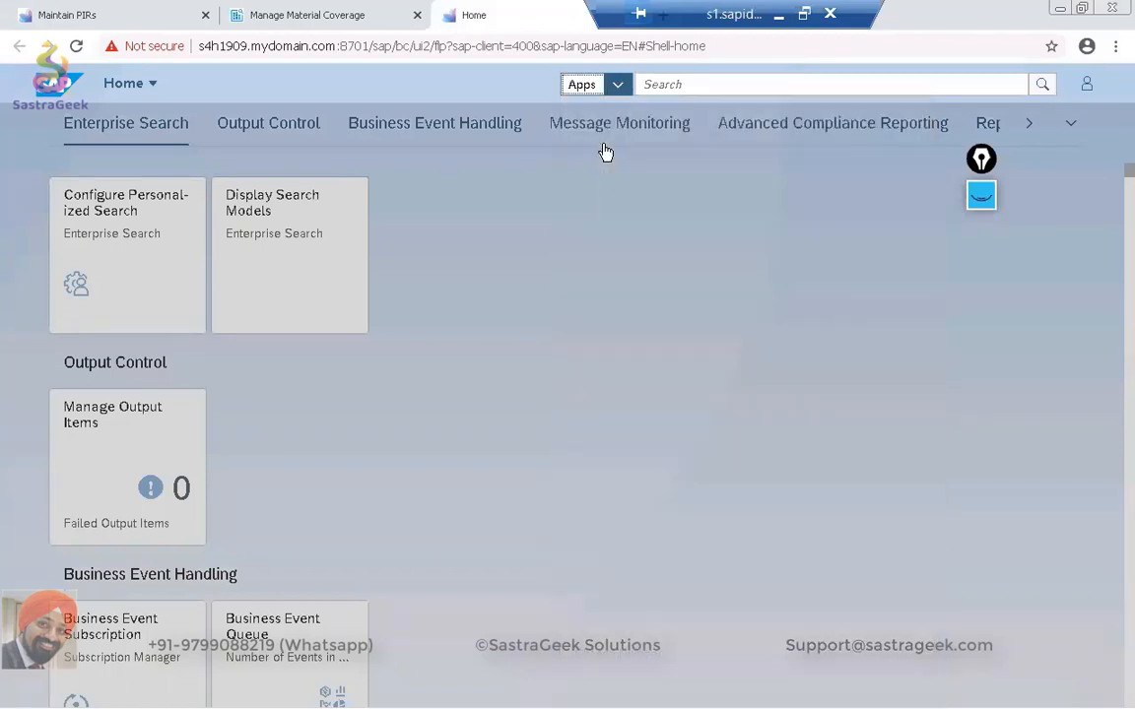
pyautogui.click(674, 87)
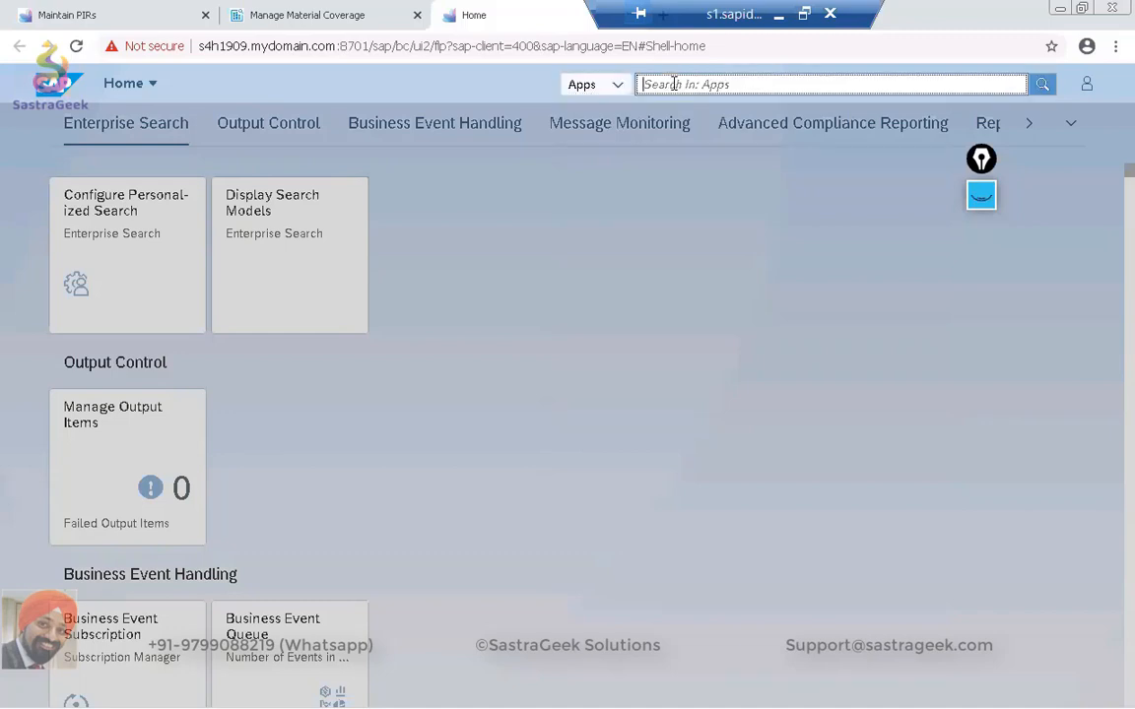
pyautogui.write('pir')
pyautogui.press('Return')
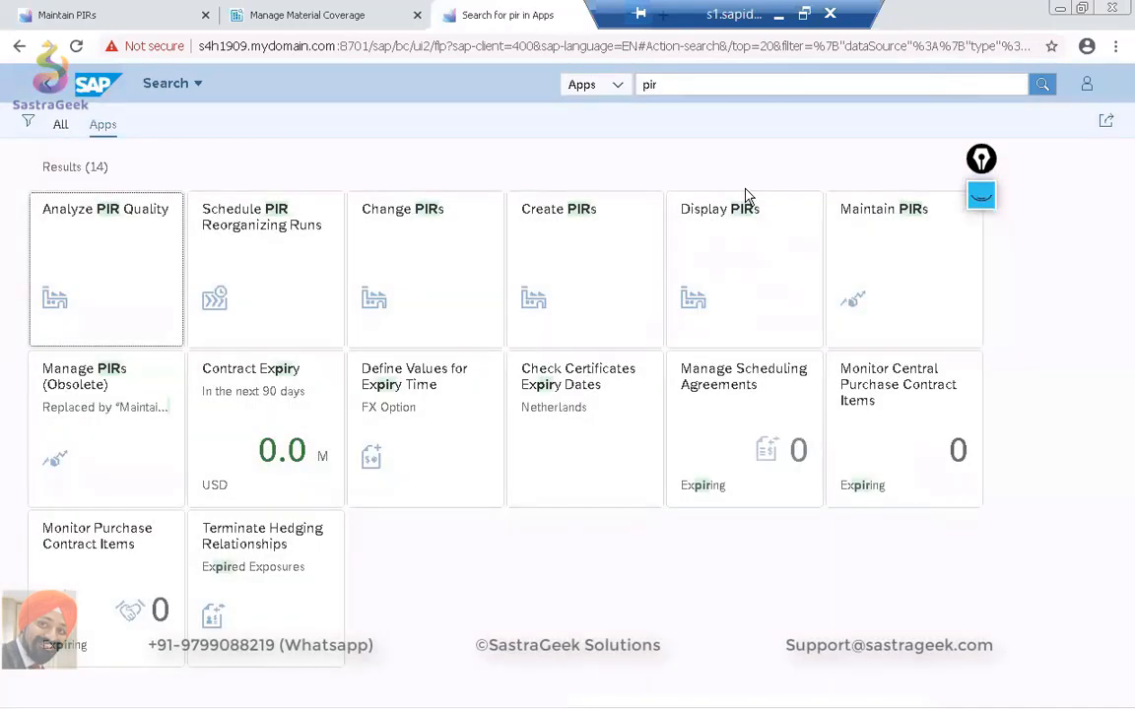
# Open the Create PIRs app and compare its initial screen with the Maintain PIRs list and the app search results.
pyautogui.click(602, 276)
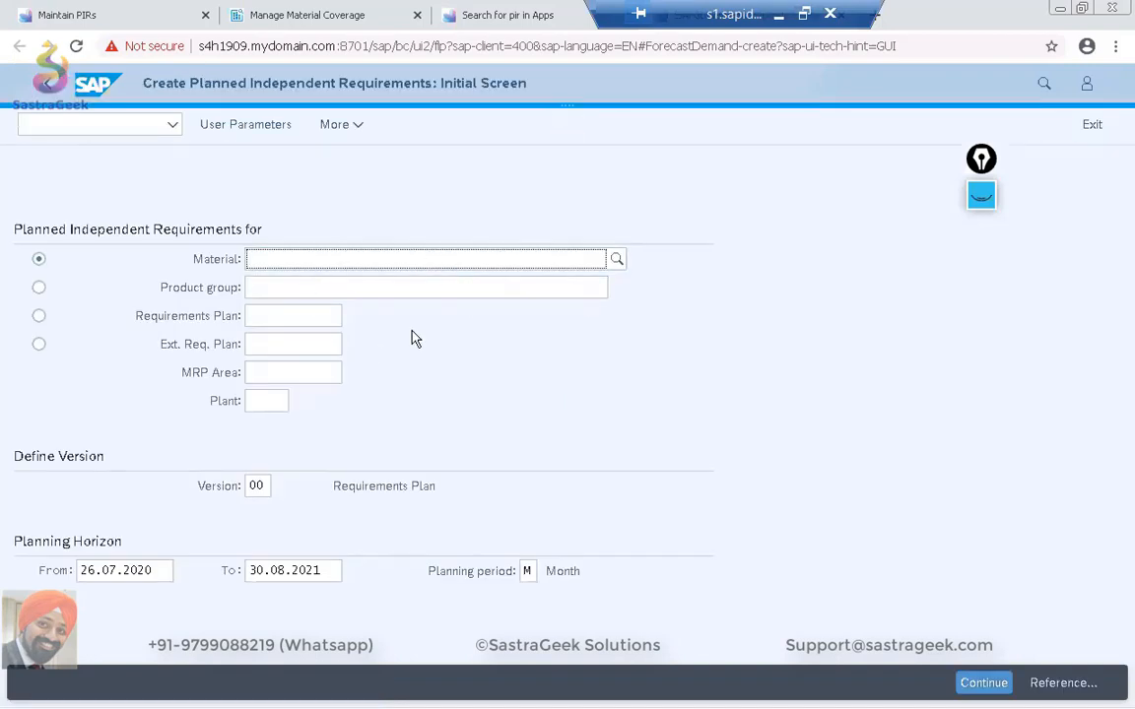
pyautogui.moveTo(688, 20); pyautogui.dragTo(897, 6)
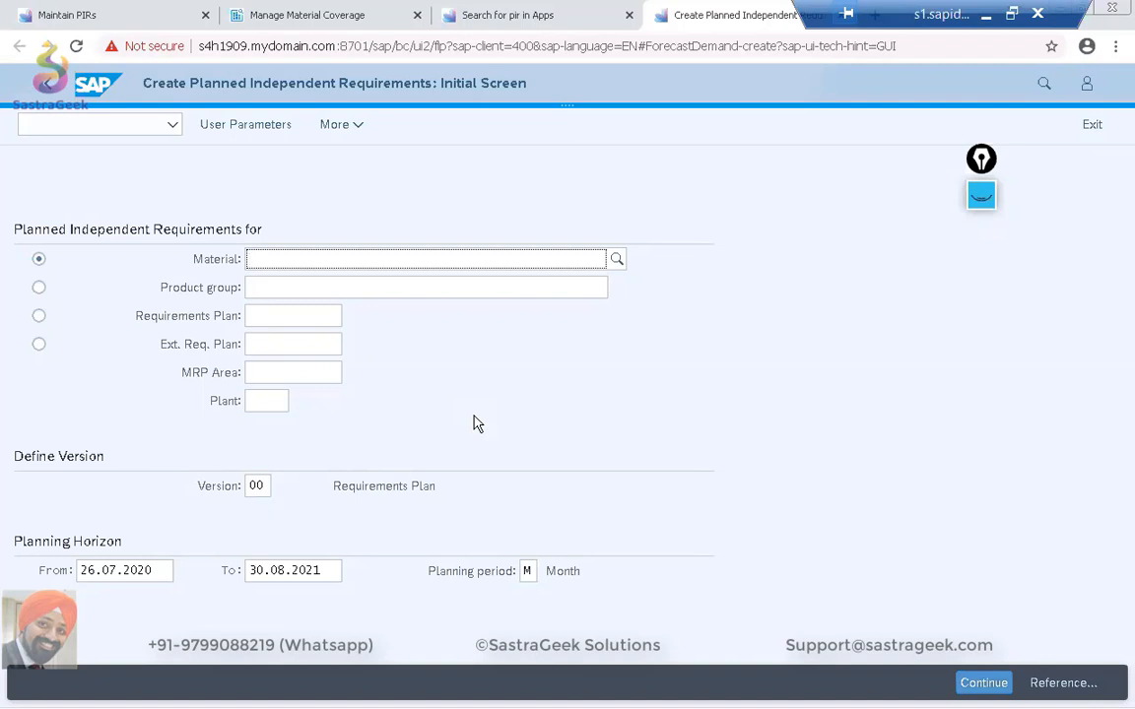
pyautogui.click(132, 15)
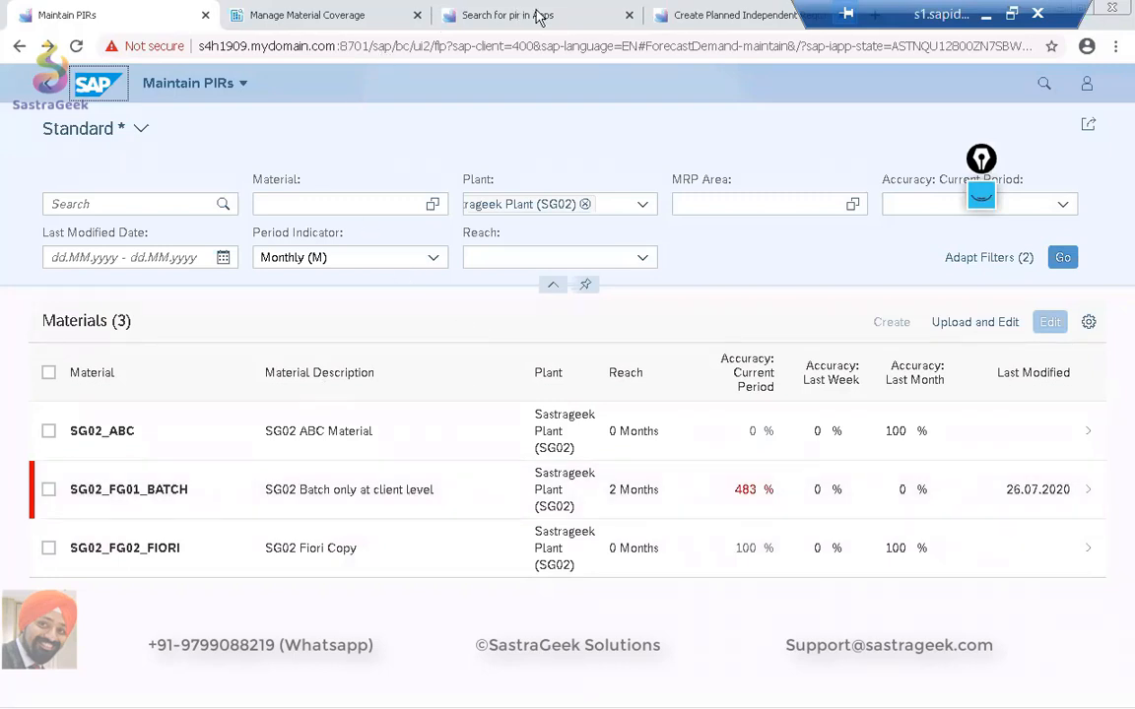
pyautogui.click(677, 17)
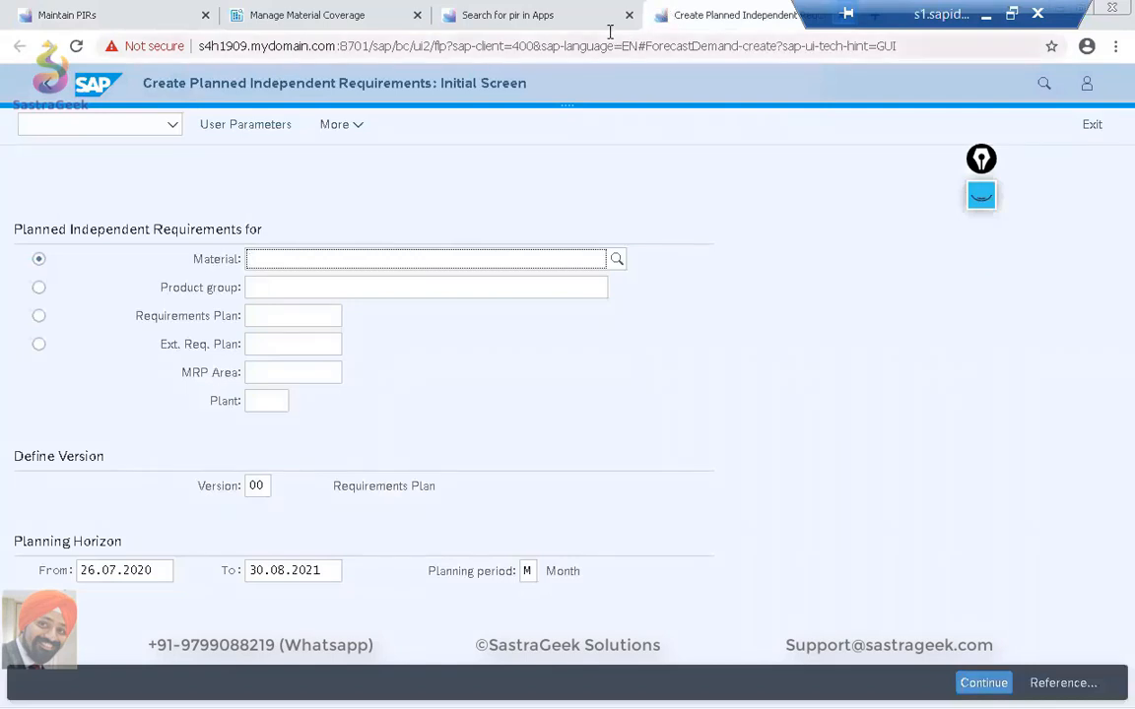
pyautogui.click(582, 18)
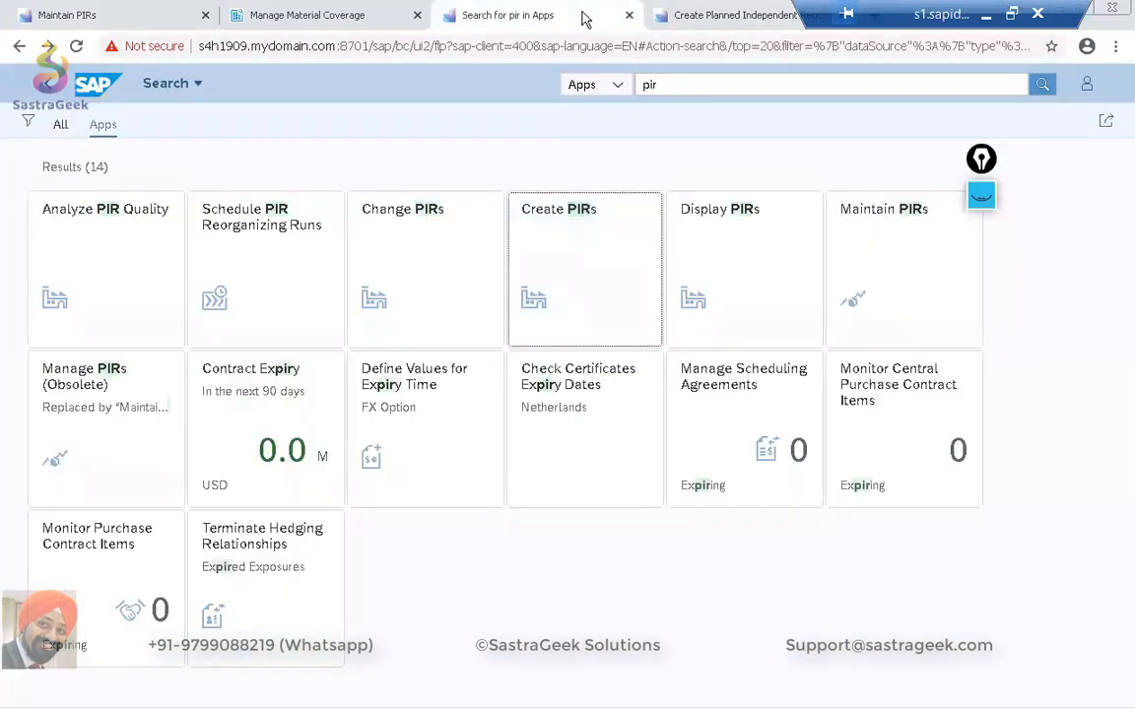
pyautogui.click(735, 17)
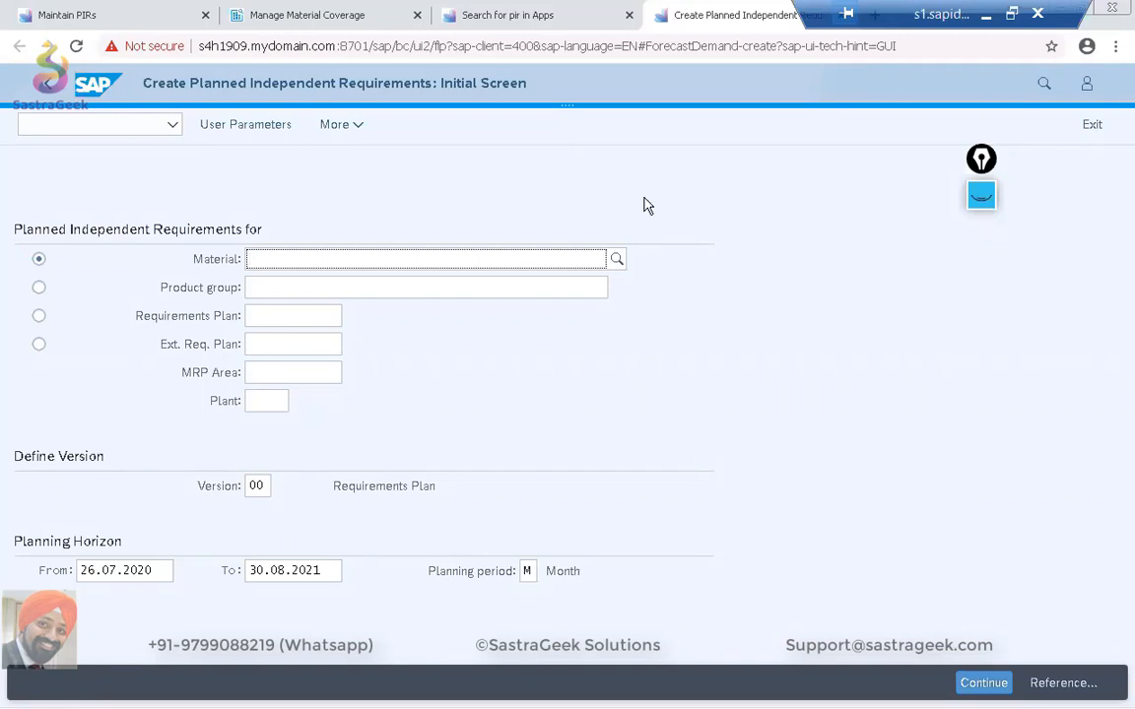
pyautogui.click(94, 15)
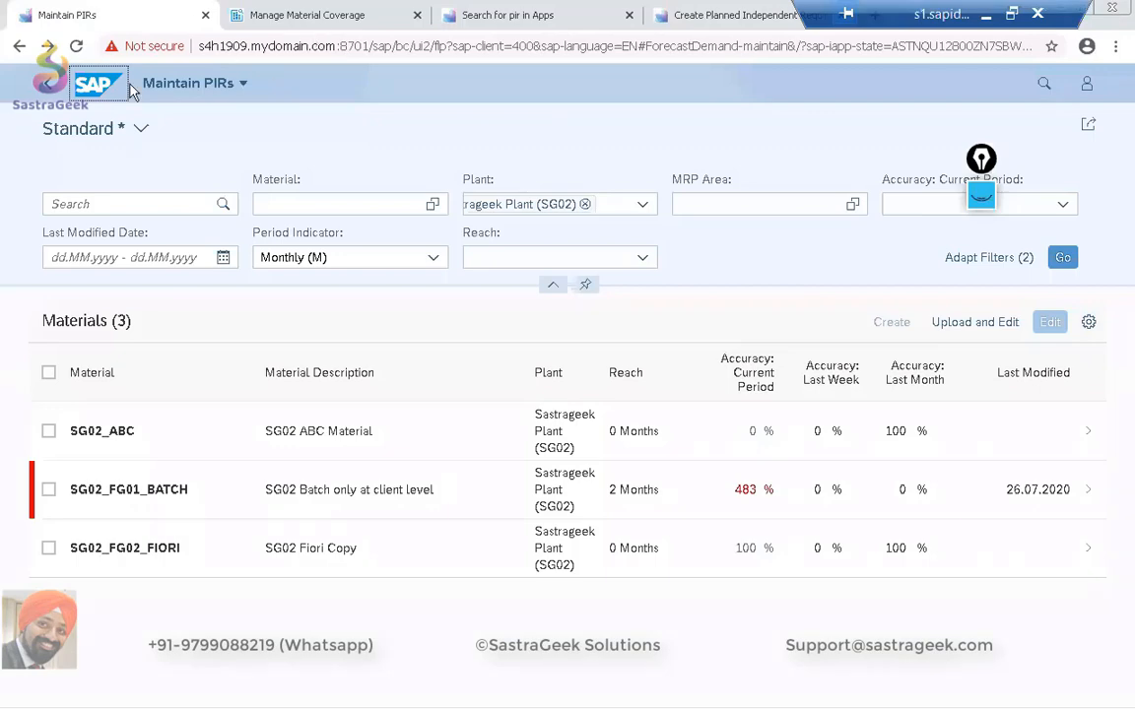
# Leave the material coverage app for the Fiori home page and open the Monitor External Requirements app.
pyautogui.click(346, 16)
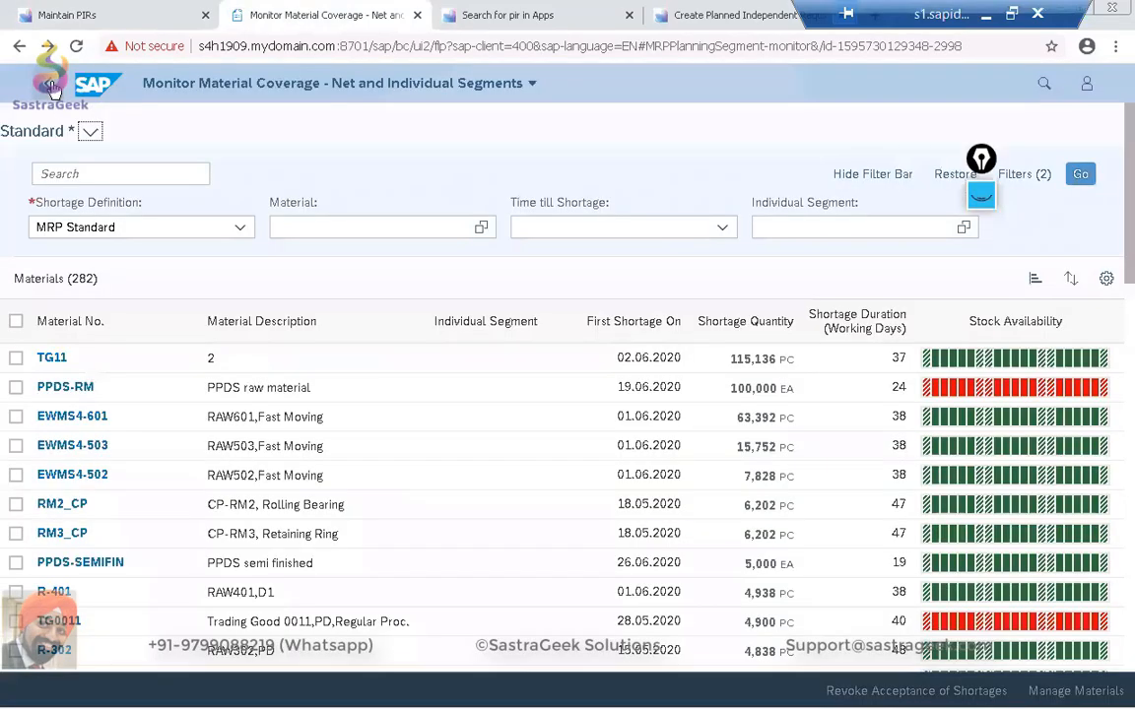
pyautogui.click(52, 87)
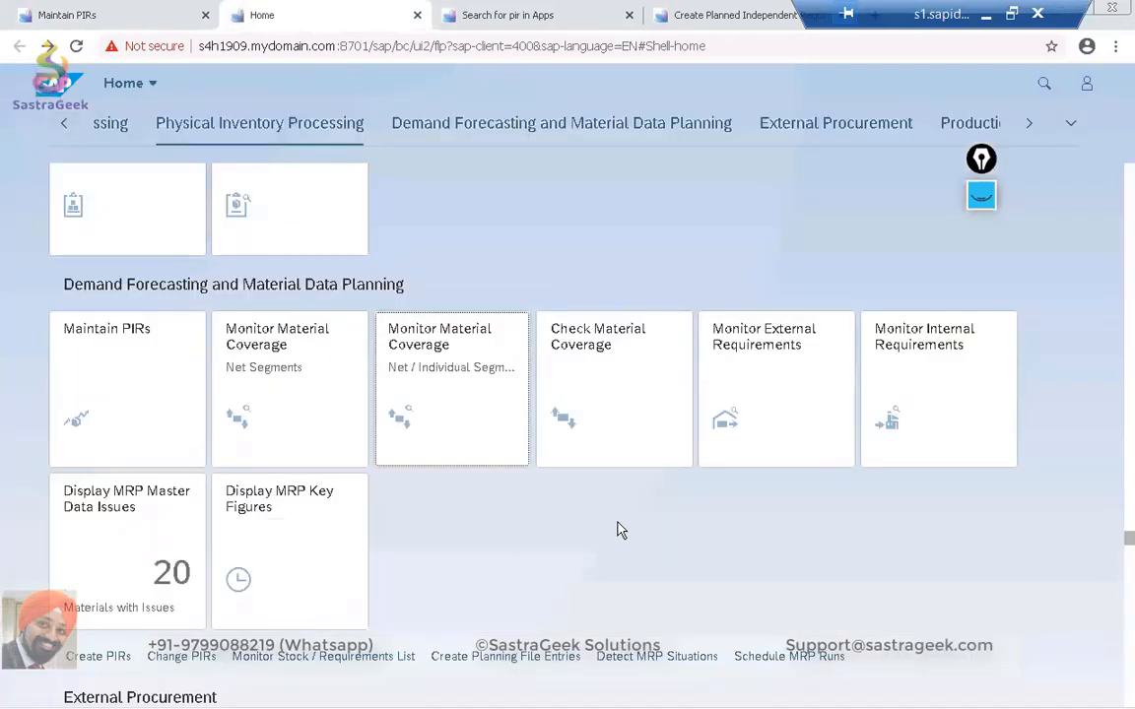
pyautogui.click(790, 415)
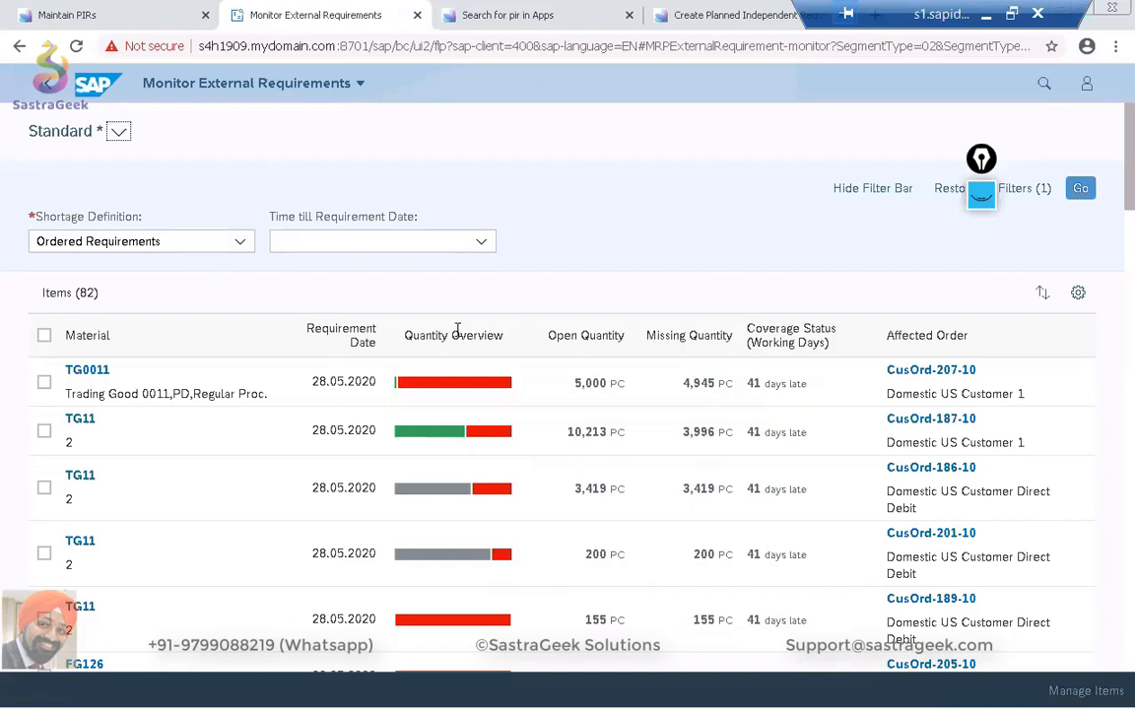
# Review the open and missing quantities of the TG0011 requirement and open that item in Manage External Requirements.
pyautogui.moveTo(576, 383); pyautogui.dragTo(616, 381)
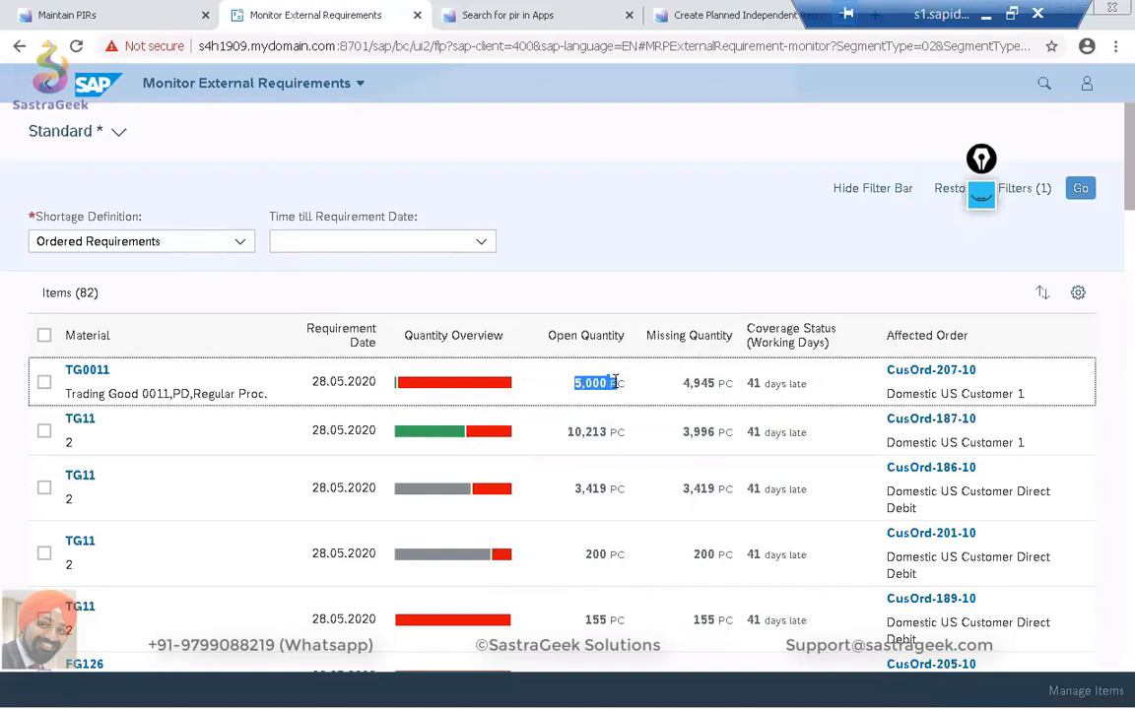
pyautogui.moveTo(689, 384); pyautogui.dragTo(716, 383)
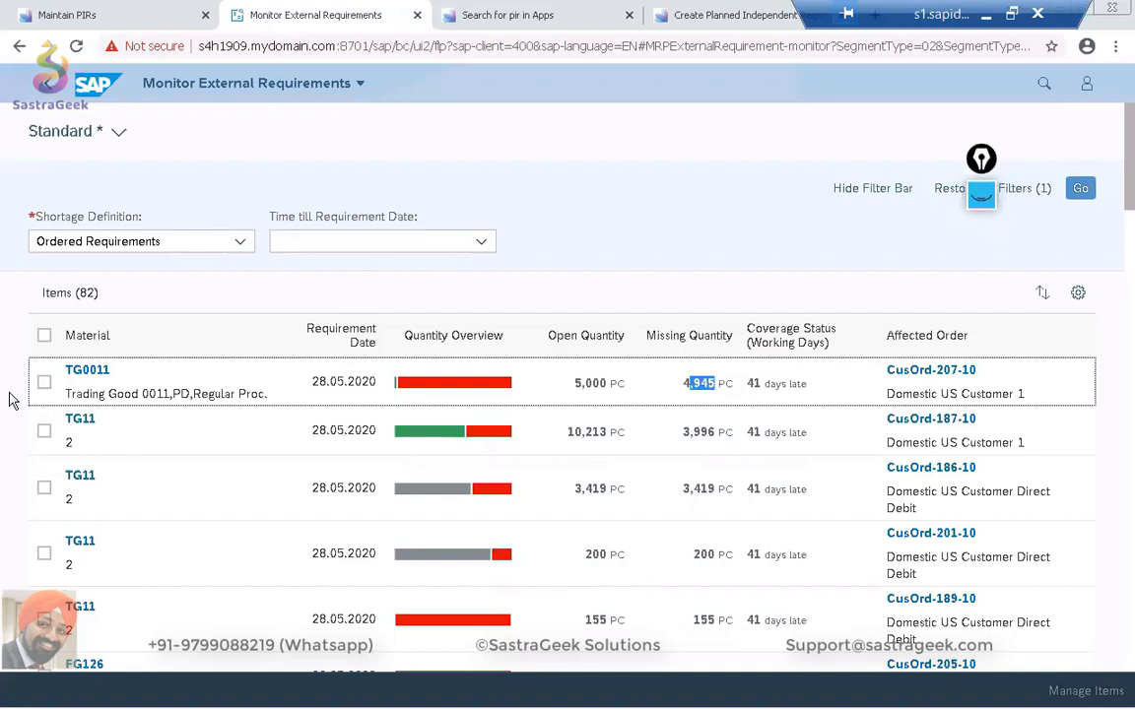
pyautogui.click(45, 383)
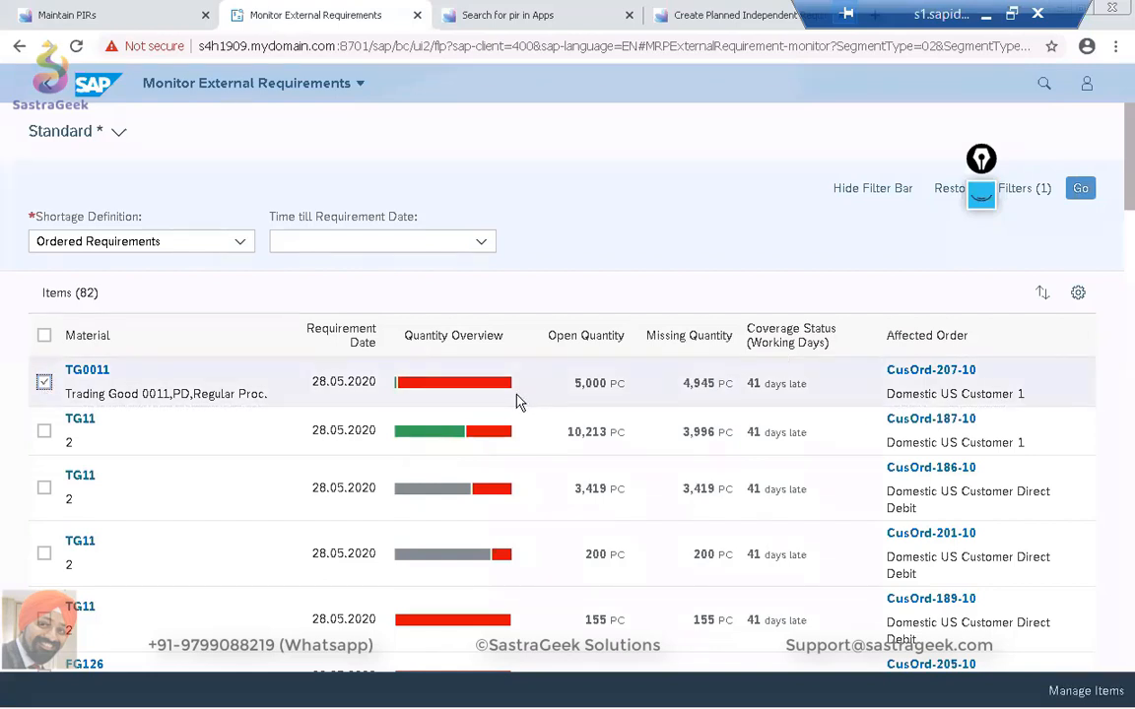
pyautogui.click(1118, 696)
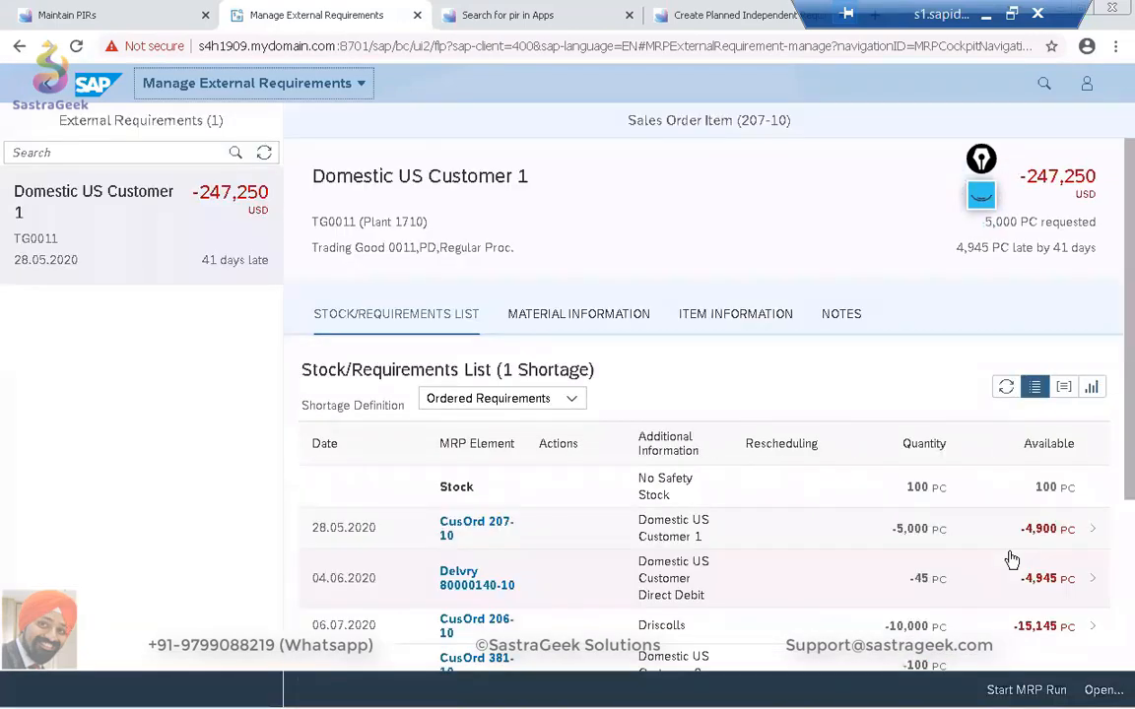
# Examine the TG0011 stock/requirements list, covering its customer orders, delivery, purchase order item, purchase requisitions and available quantities.
pyautogui.scroll(-1, 773, 504)
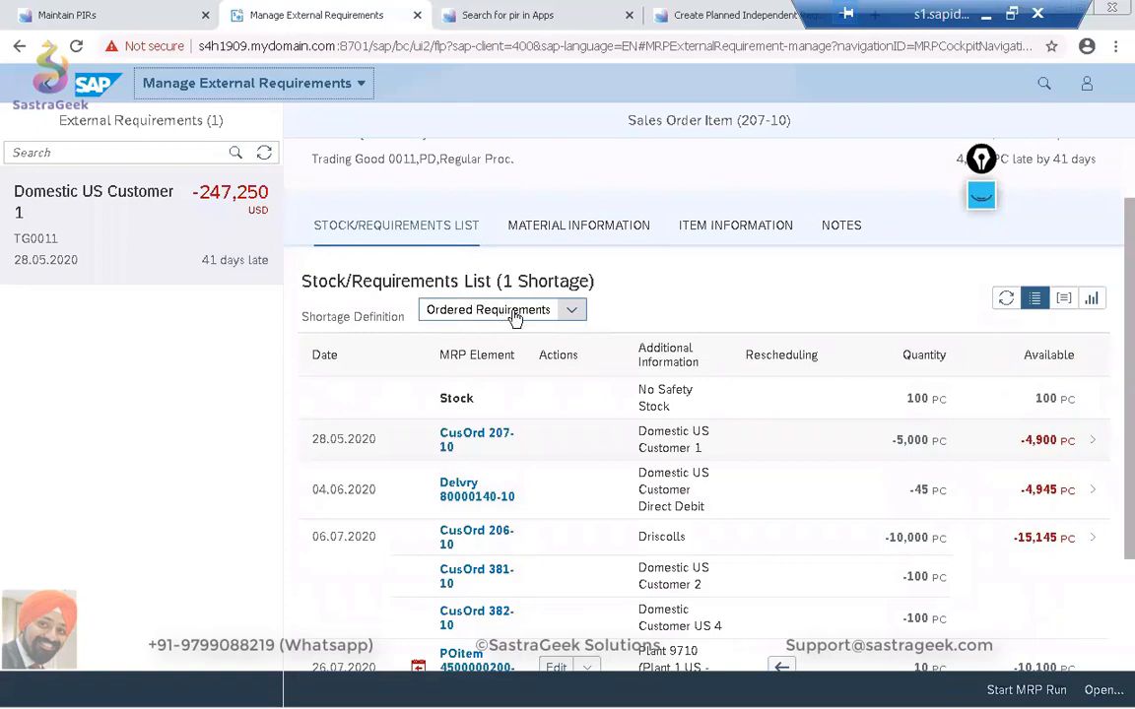
pyautogui.scroll(-2, 705, 319)
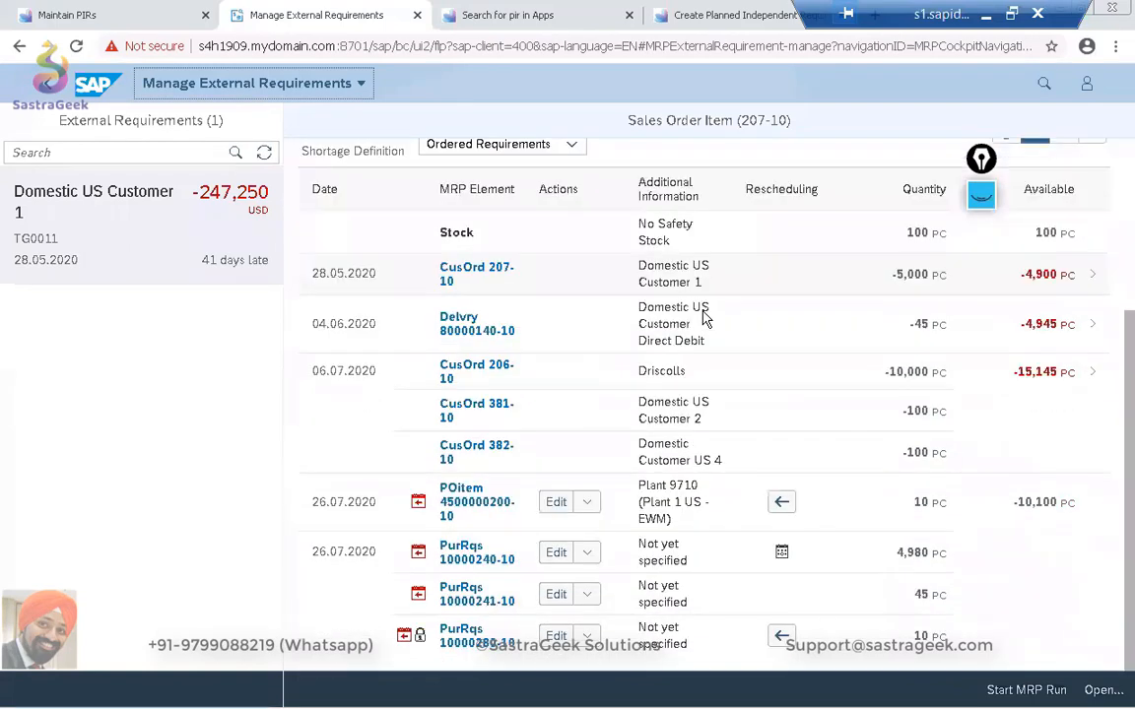
pyautogui.scroll(1, 704, 316)
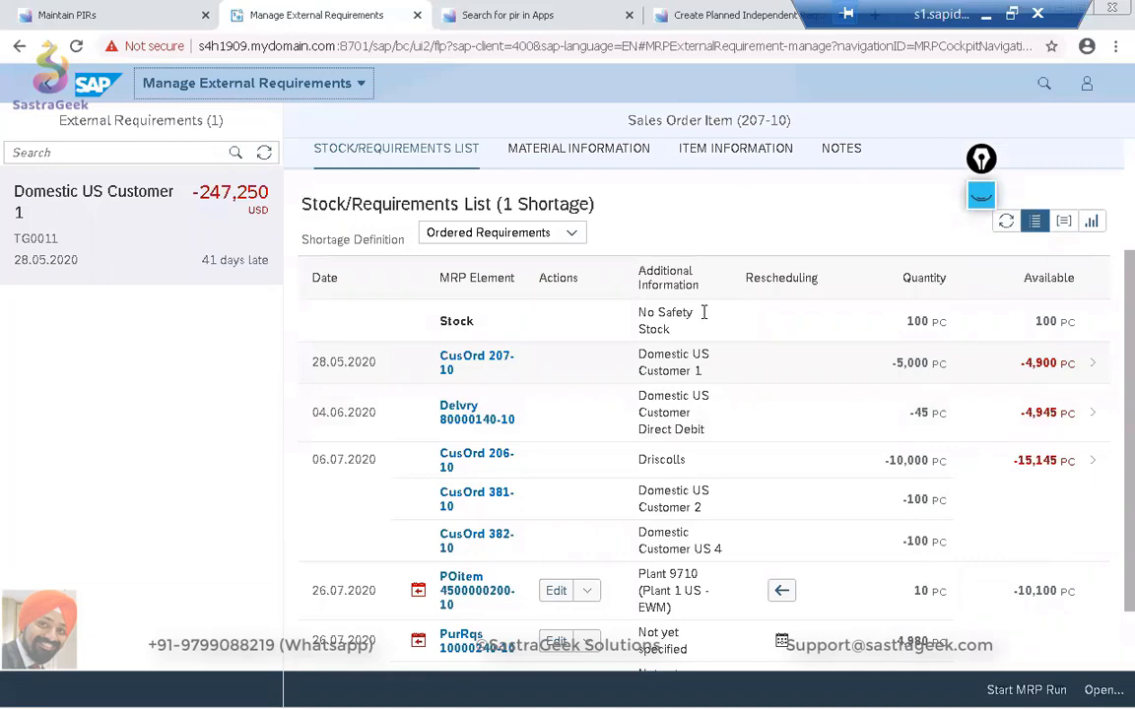
pyautogui.scroll(-1, 701, 308)
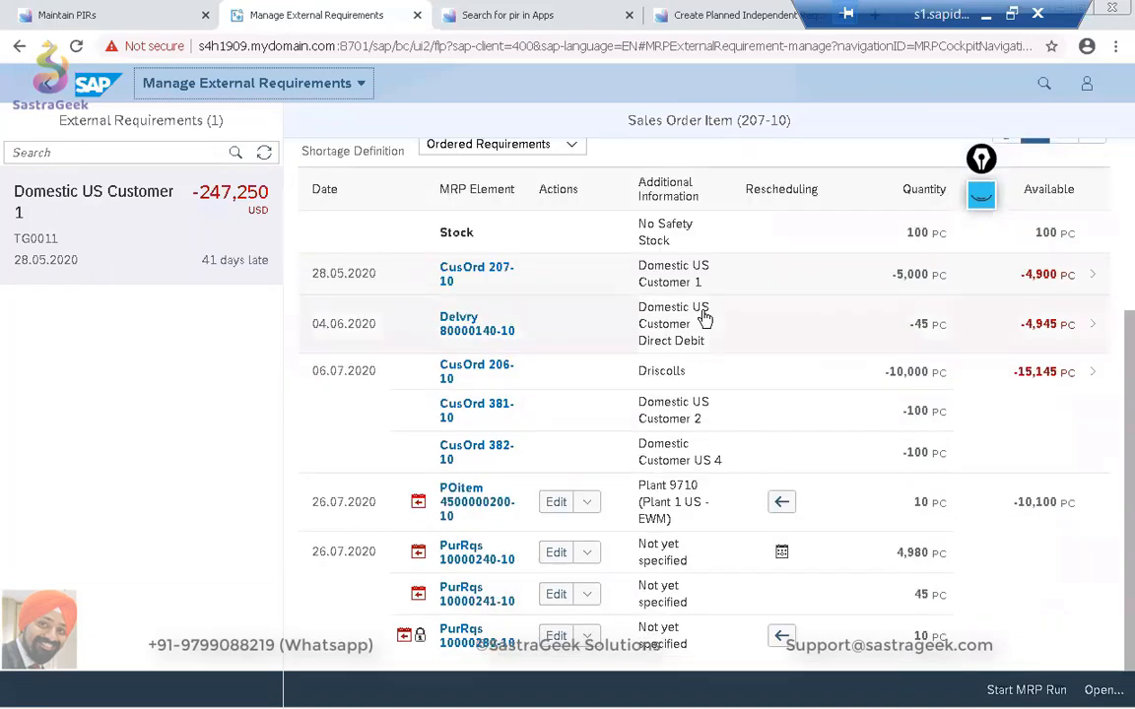
pyautogui.scroll(2, 705, 318)
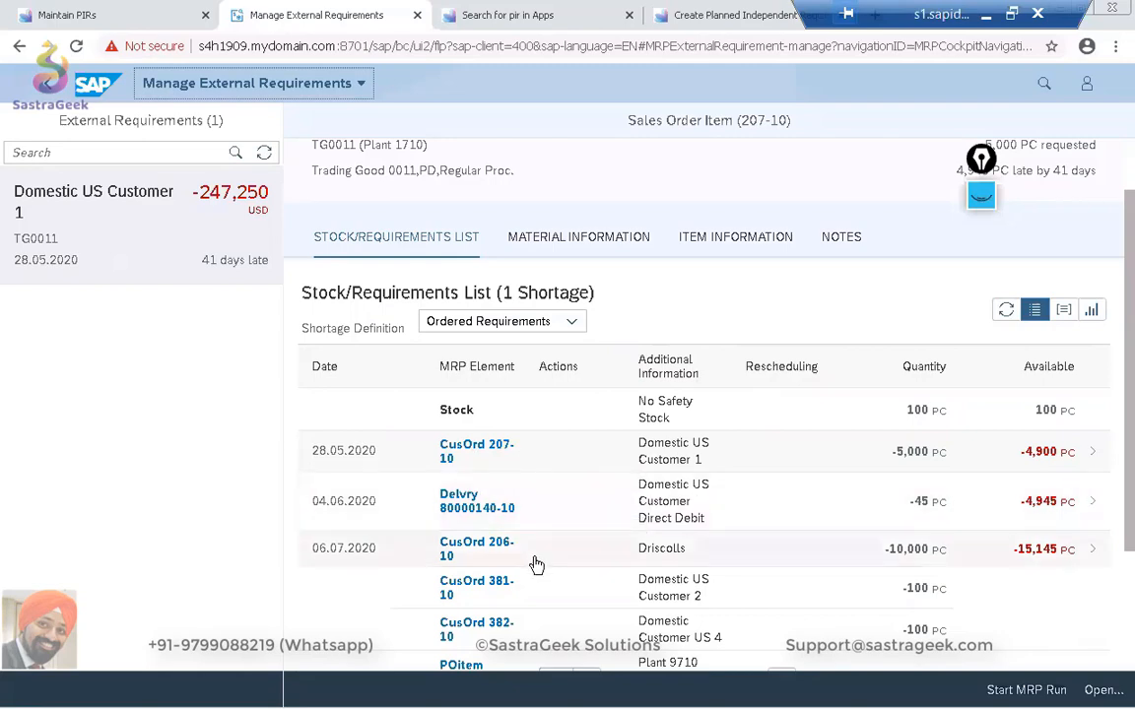
pyautogui.scroll(-3, 536, 565)
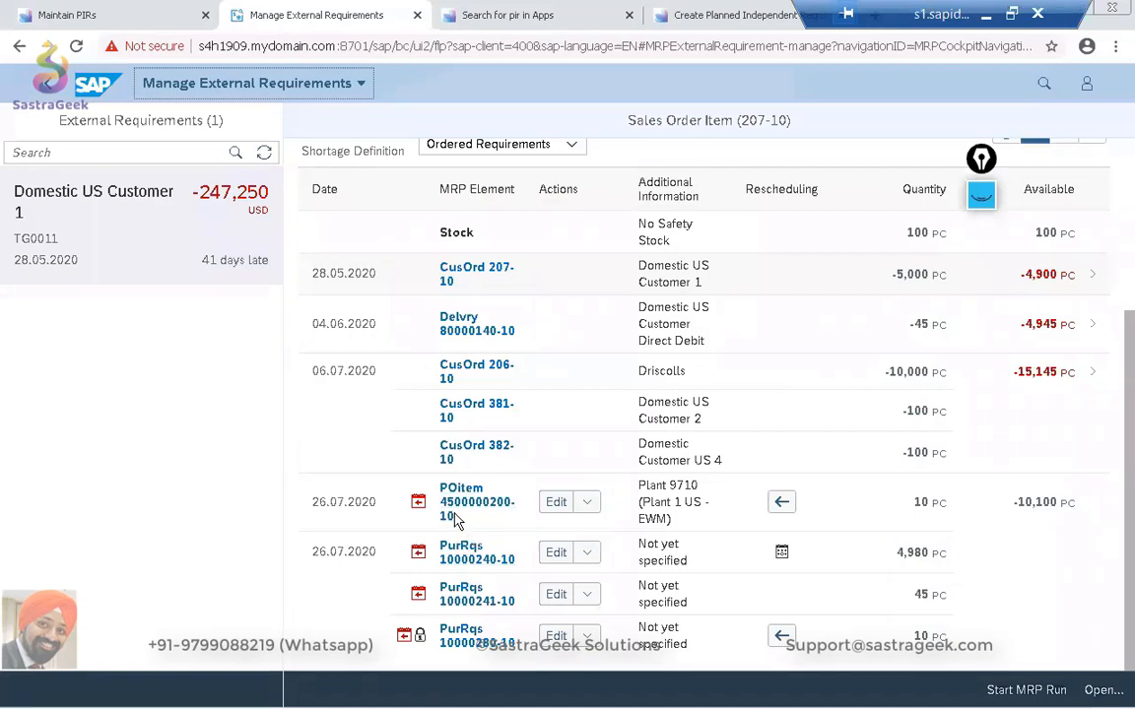
pyautogui.scroll(2, 456, 520)
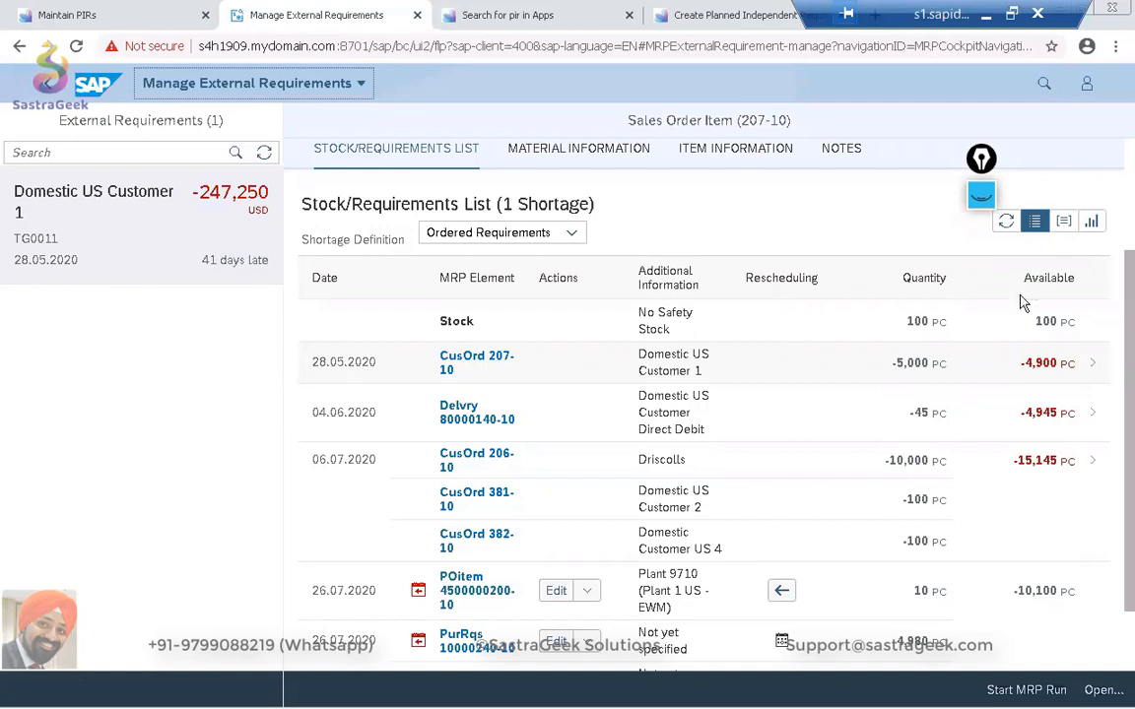
# Display the TG0011 stock/requirements list as a chart and shift its visible time range to July 2020.
pyautogui.click(1090, 221)
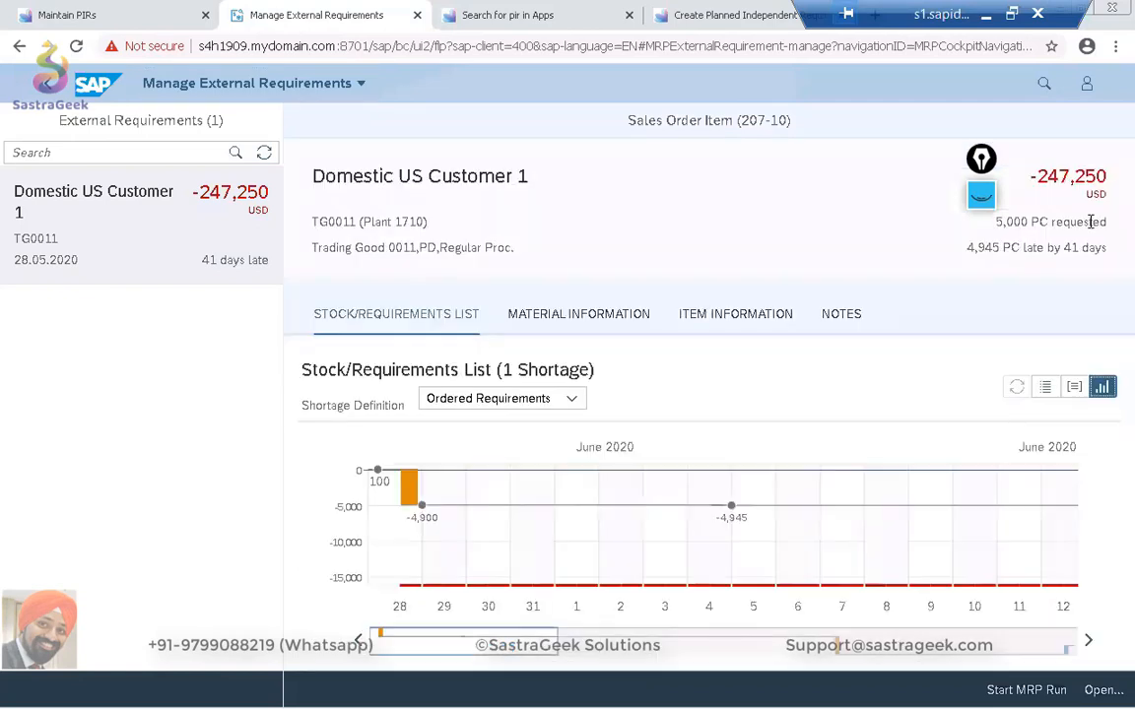
pyautogui.moveTo(511, 642); pyautogui.dragTo(760, 686)
pyautogui.hotkey('ctrl', 'a')
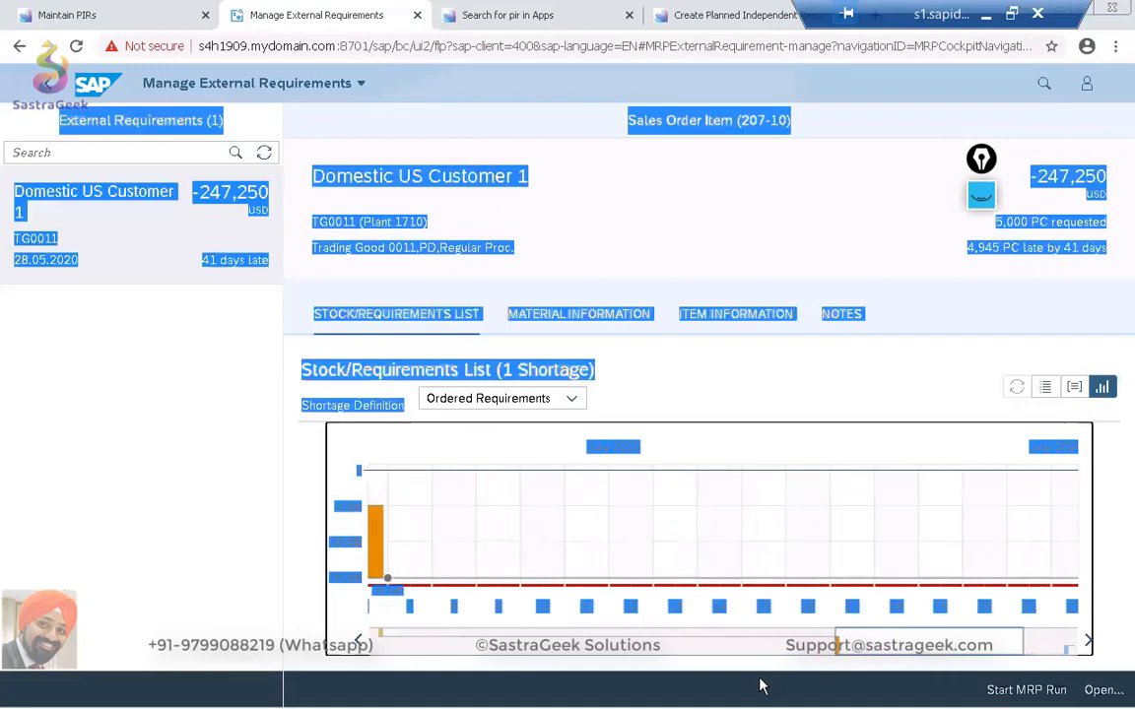
pyautogui.click(80, 392)
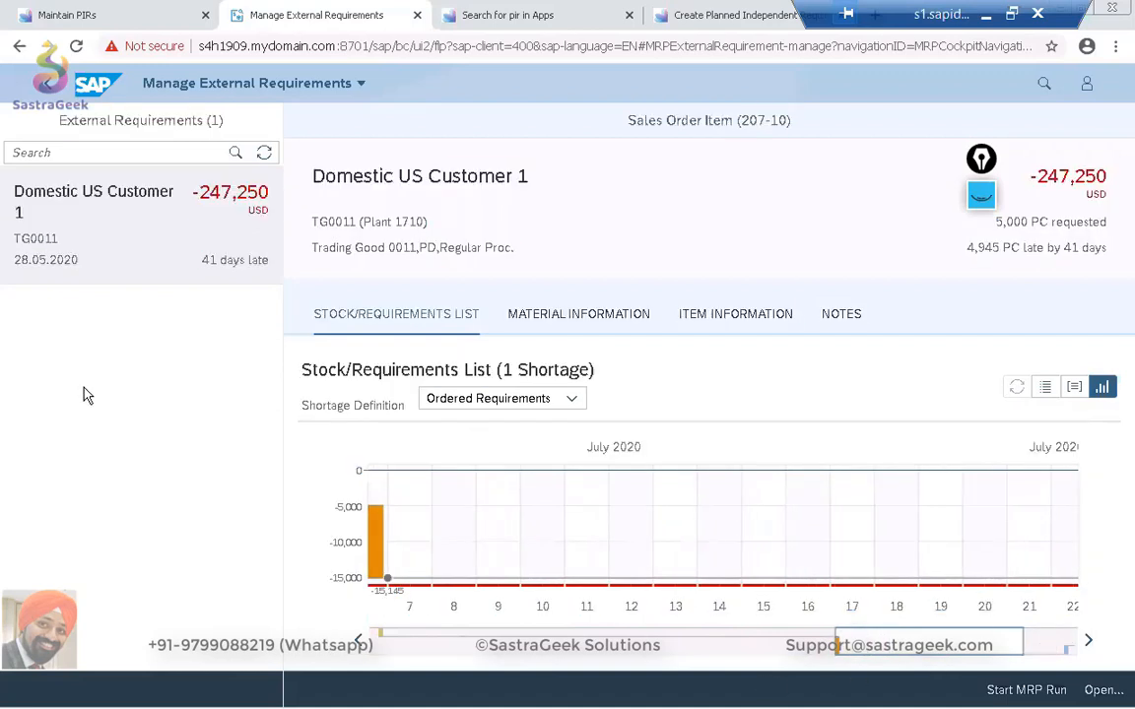
# Return to the Monitor External Requirements list and look through the further items with missing quantities.
pyautogui.click(51, 87)
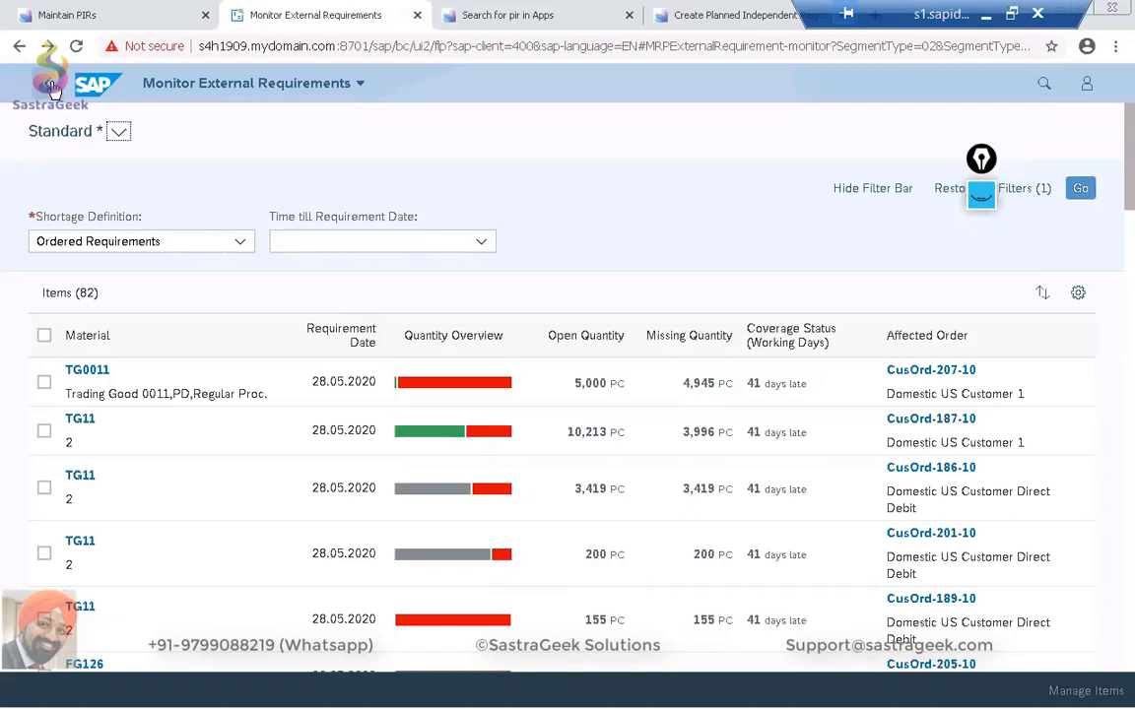
pyautogui.scroll(-15, 124, 204)
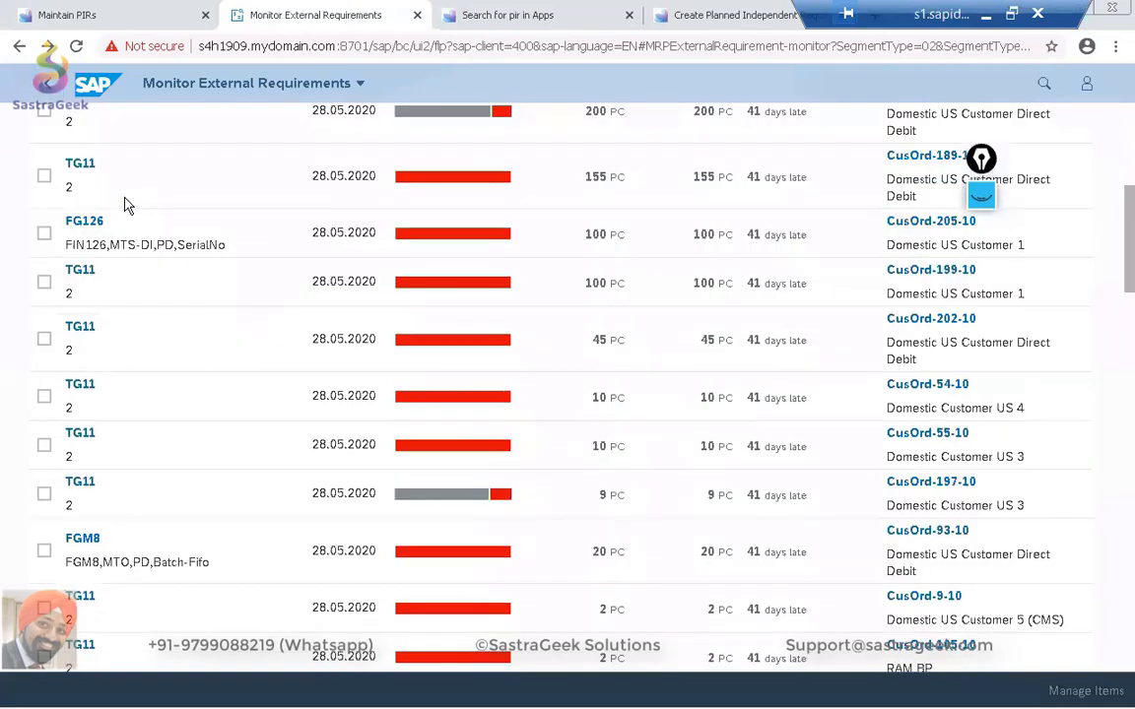
pyautogui.scroll(-10, 125, 205)
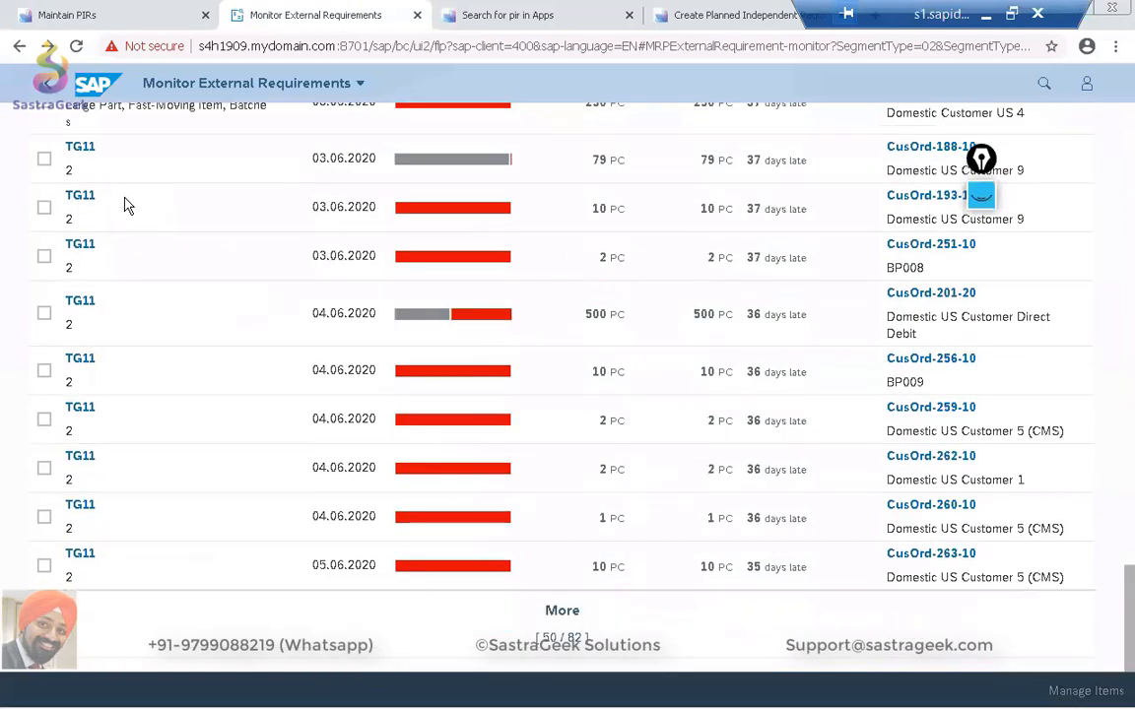
# Add MRP Area to the filter criteria of the external requirements list.
pyautogui.scroll(15, 126, 205)
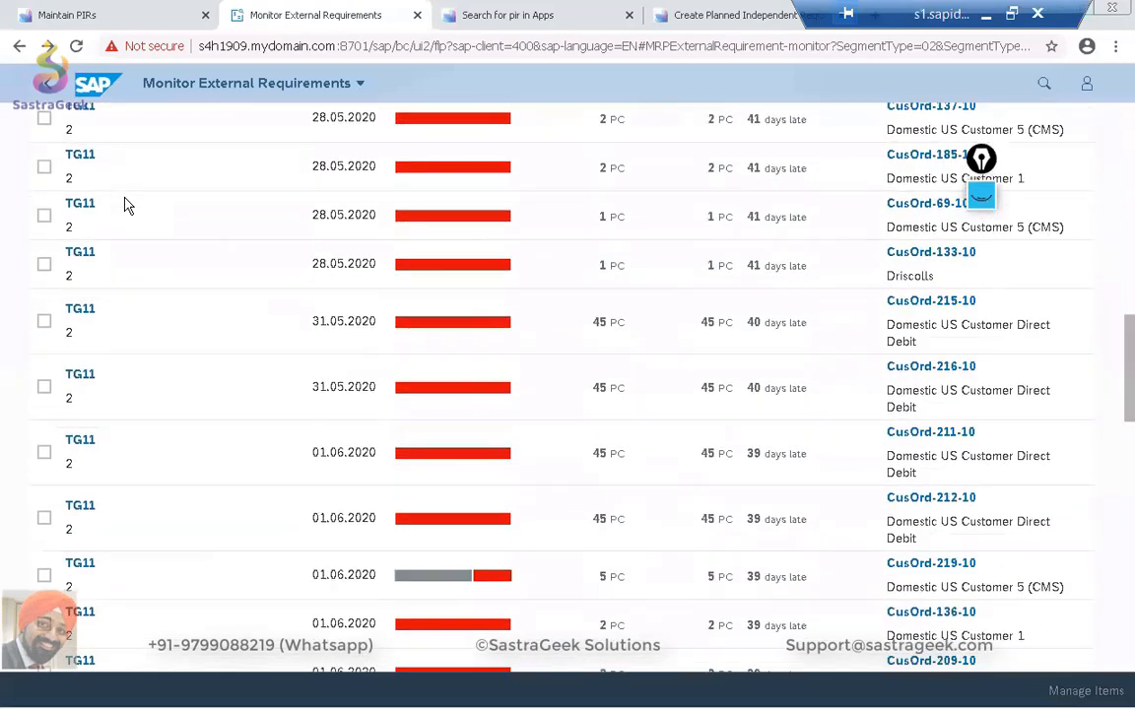
pyautogui.scroll(6, 125, 205)
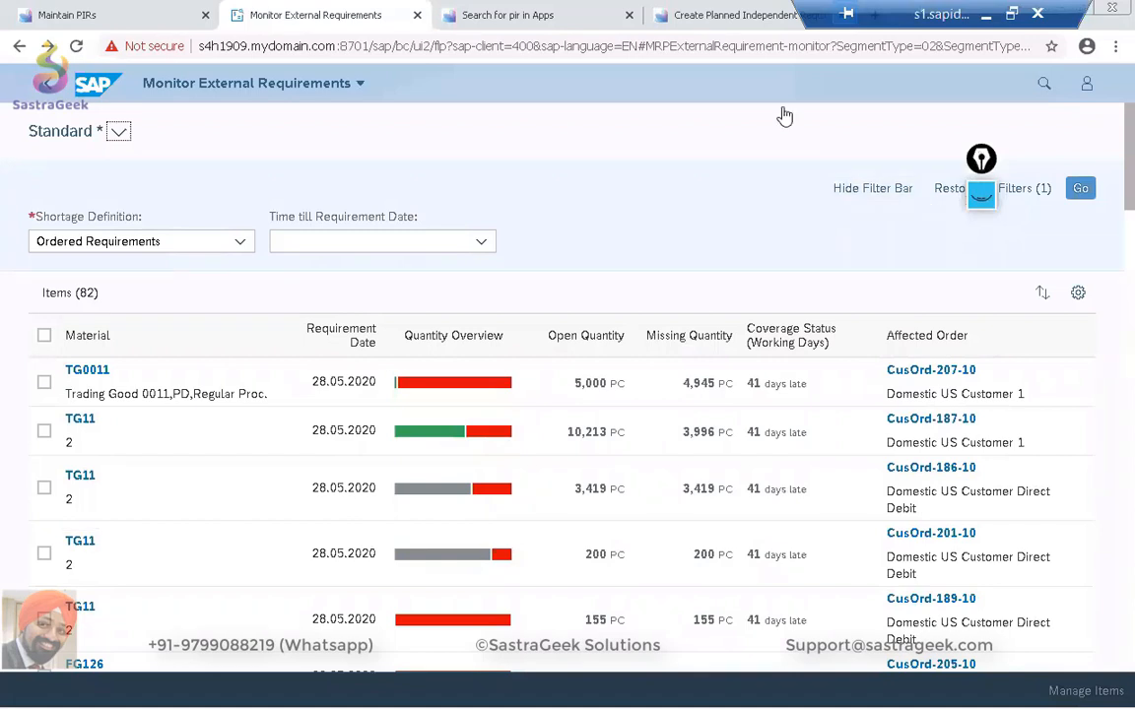
pyautogui.click(1030, 189)
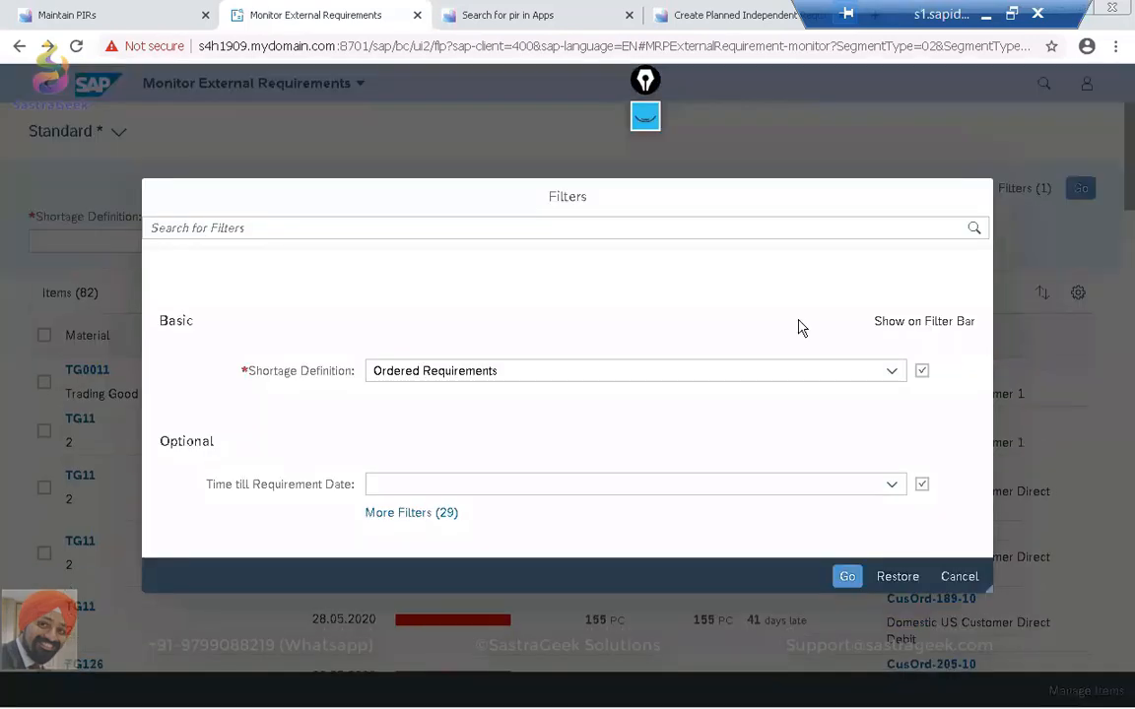
pyautogui.click(429, 514)
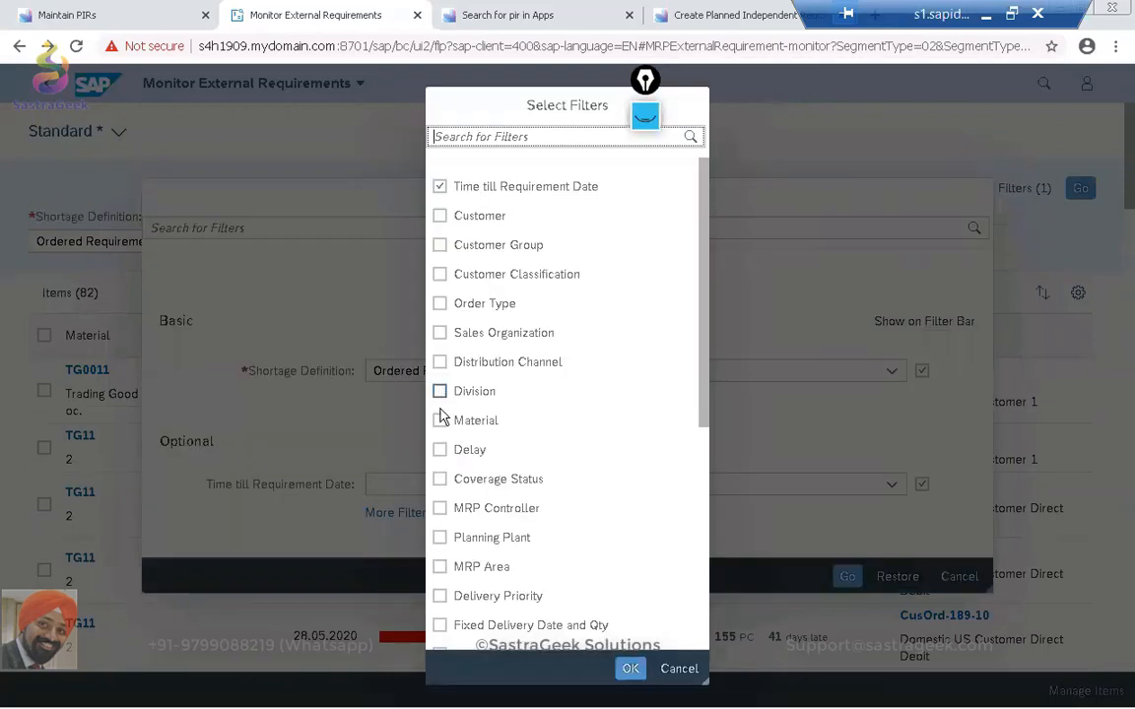
pyautogui.click(440, 566)
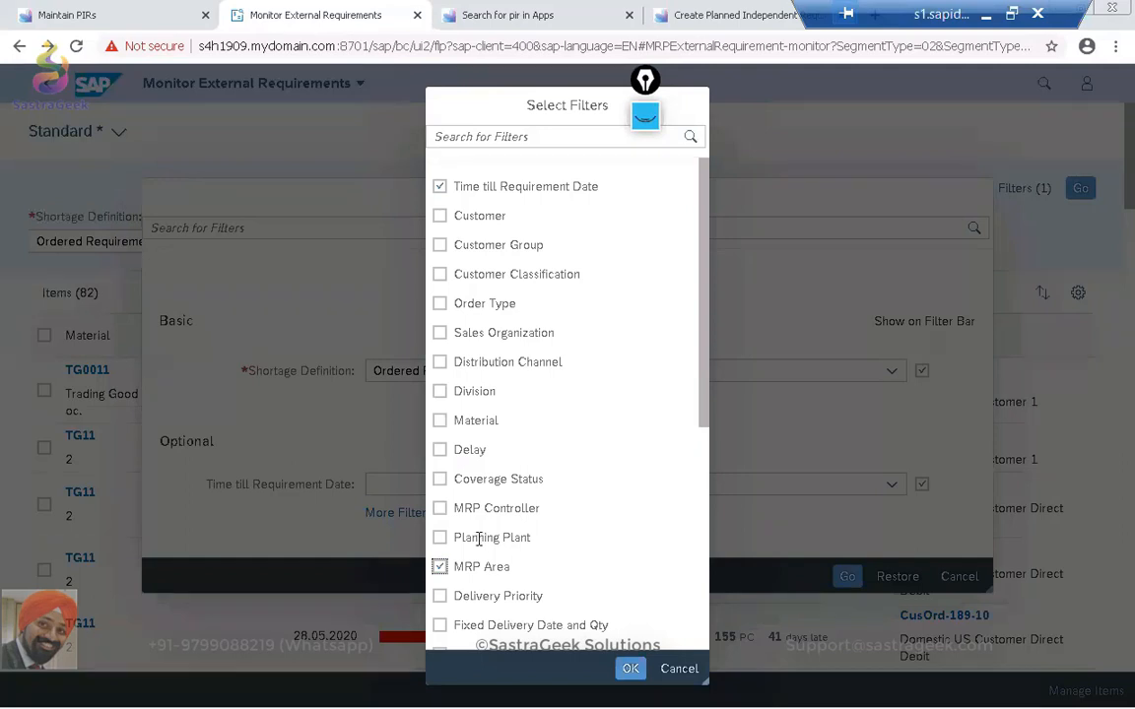
pyautogui.scroll(-3, 448, 561)
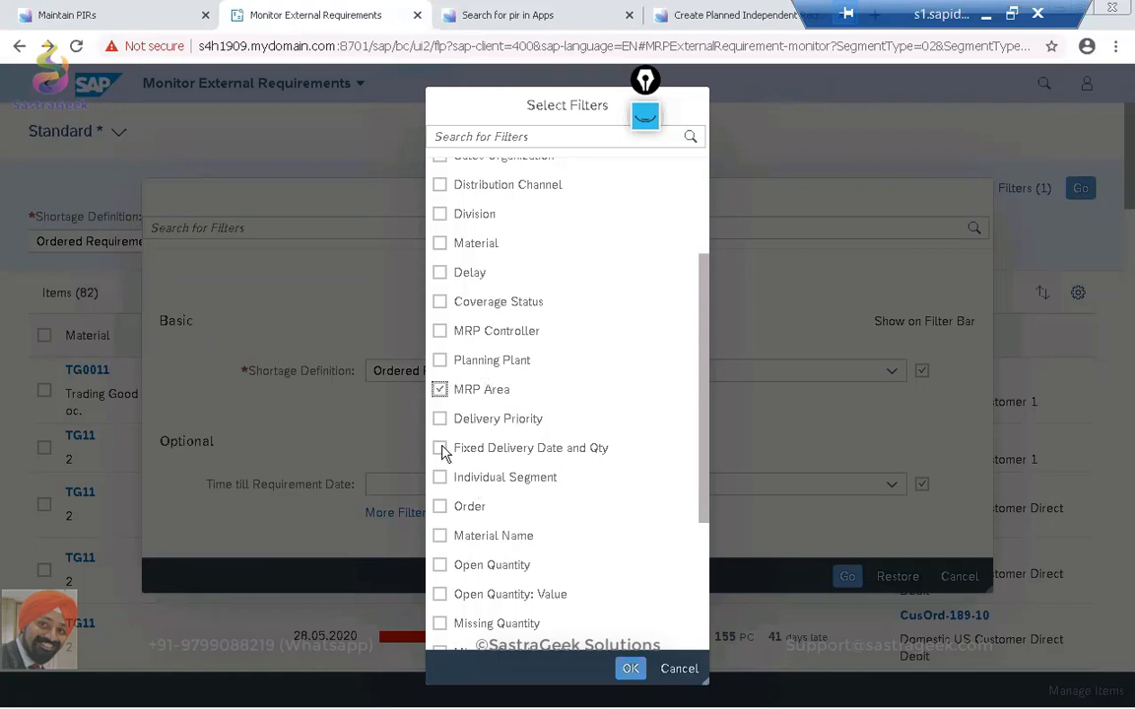
pyautogui.click(628, 668)
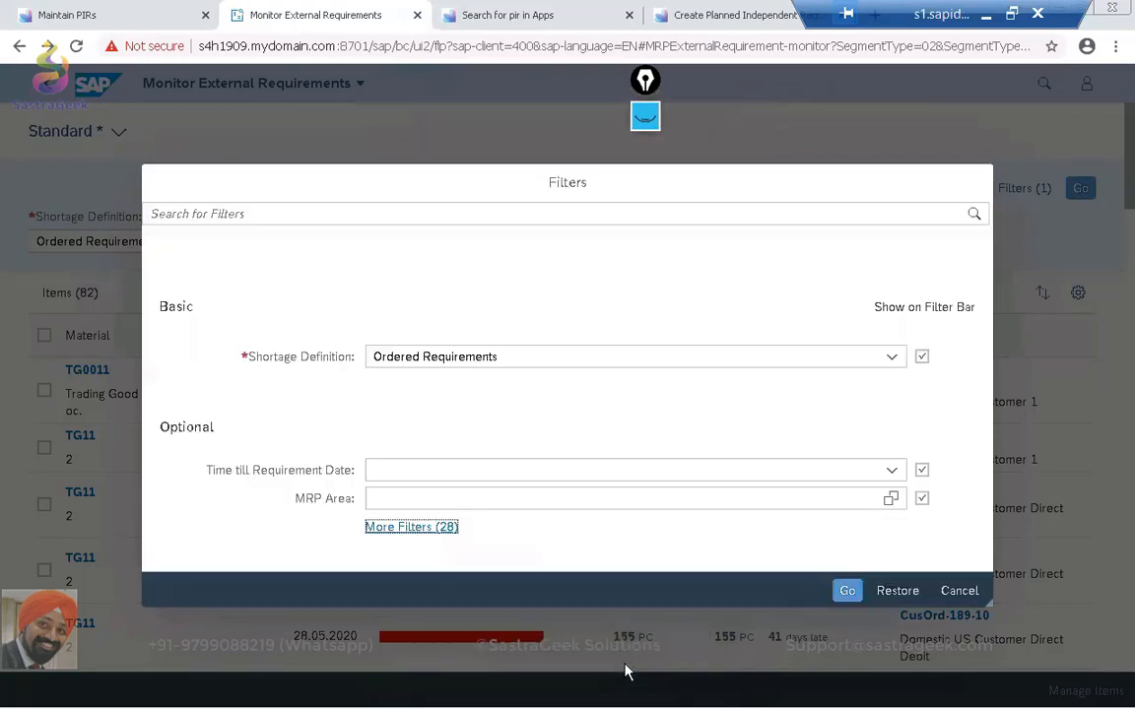
# Try SG02 as the MRP area filter value, look up the selectable MRP areas, and discard the filter changes.
pyautogui.click(457, 491)
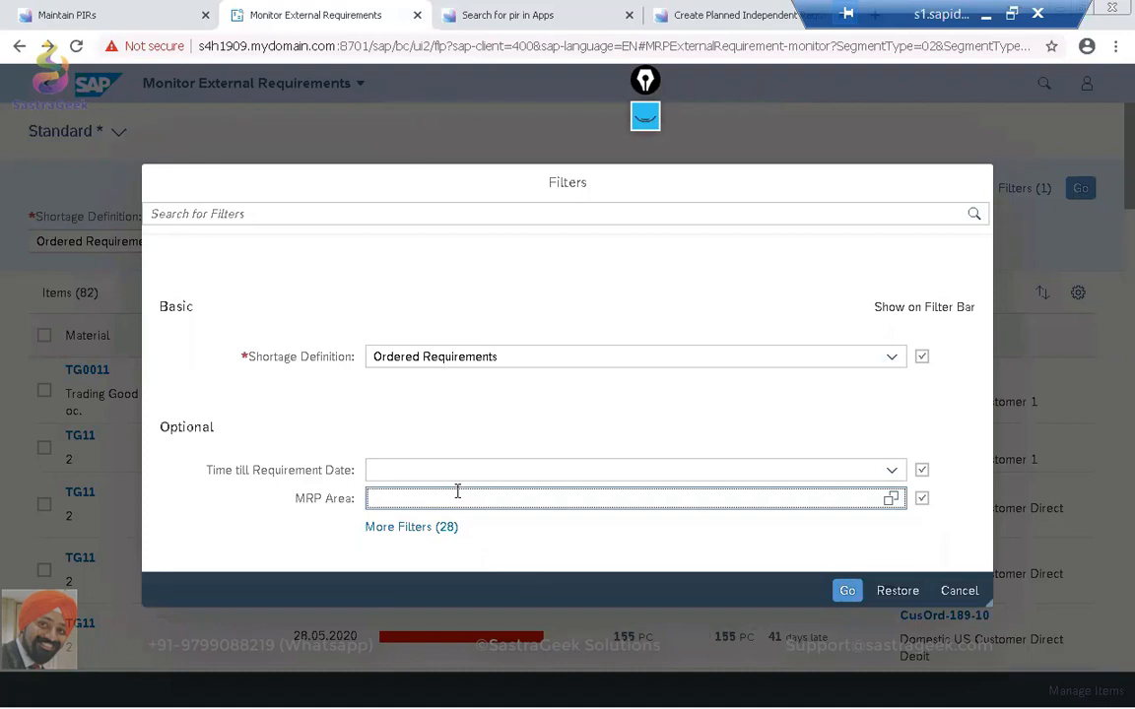
pyautogui.write('SG02')
pyautogui.press('BackSpace')
pyautogui.press('BackSpace')
pyautogui.press('BackSpace')
pyautogui.press('BackSpace')
pyautogui.write('SG02')
pyautogui.press('BackSpace')
pyautogui.press('BackSpace')
pyautogui.press('BackSpace')
pyautogui.press('BackSpace')
pyautogui.write('SG02')
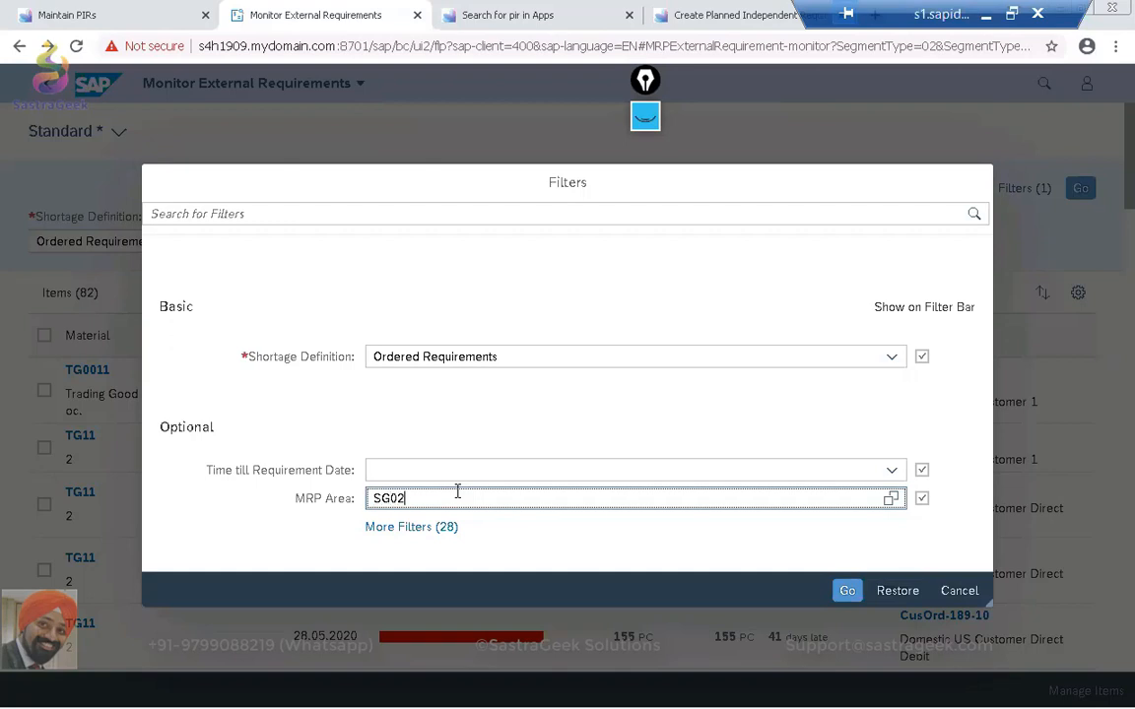
pyautogui.click(892, 499)
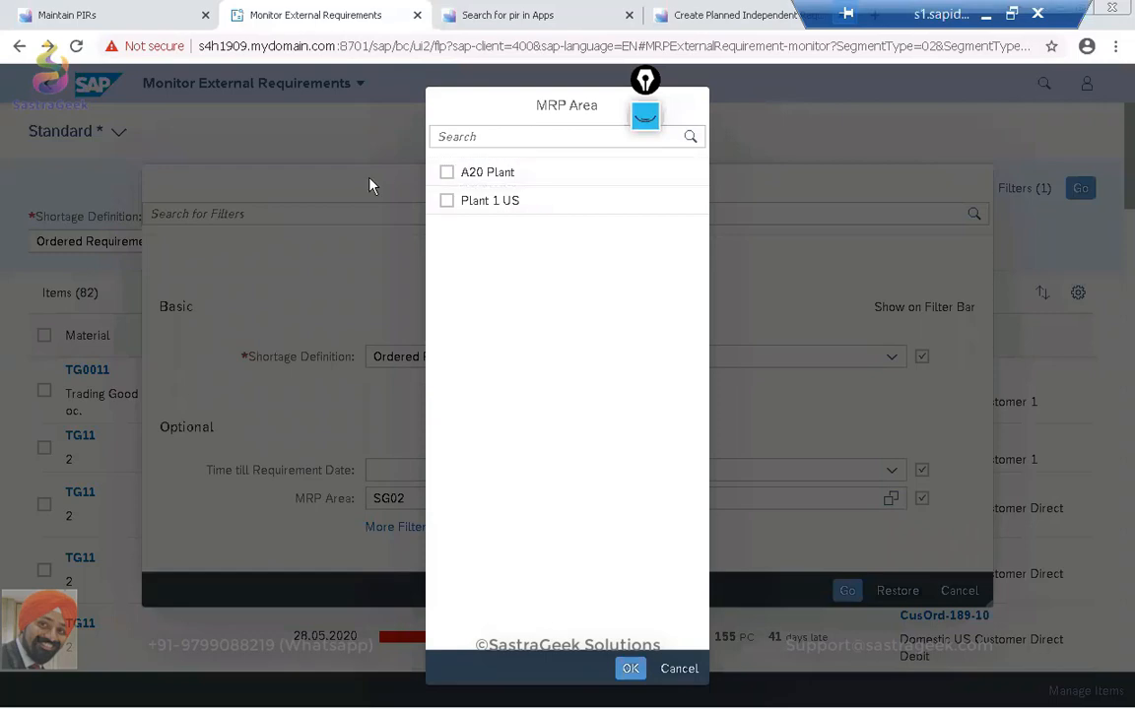
pyautogui.click(678, 669)
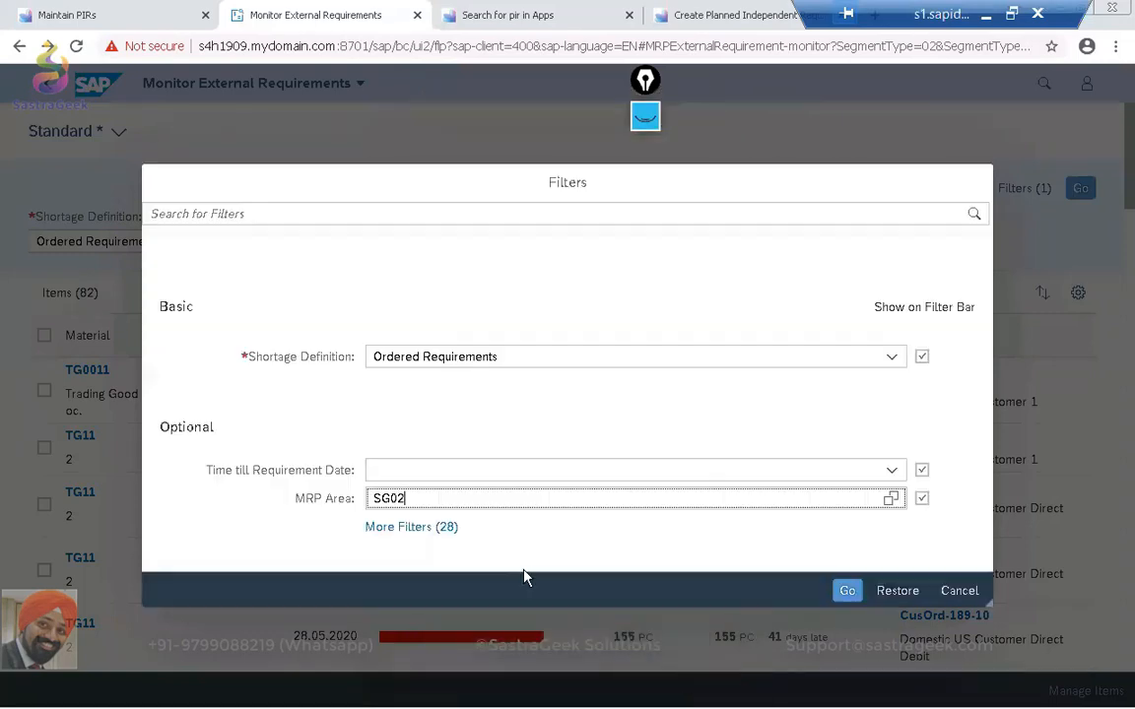
pyautogui.click(951, 591)
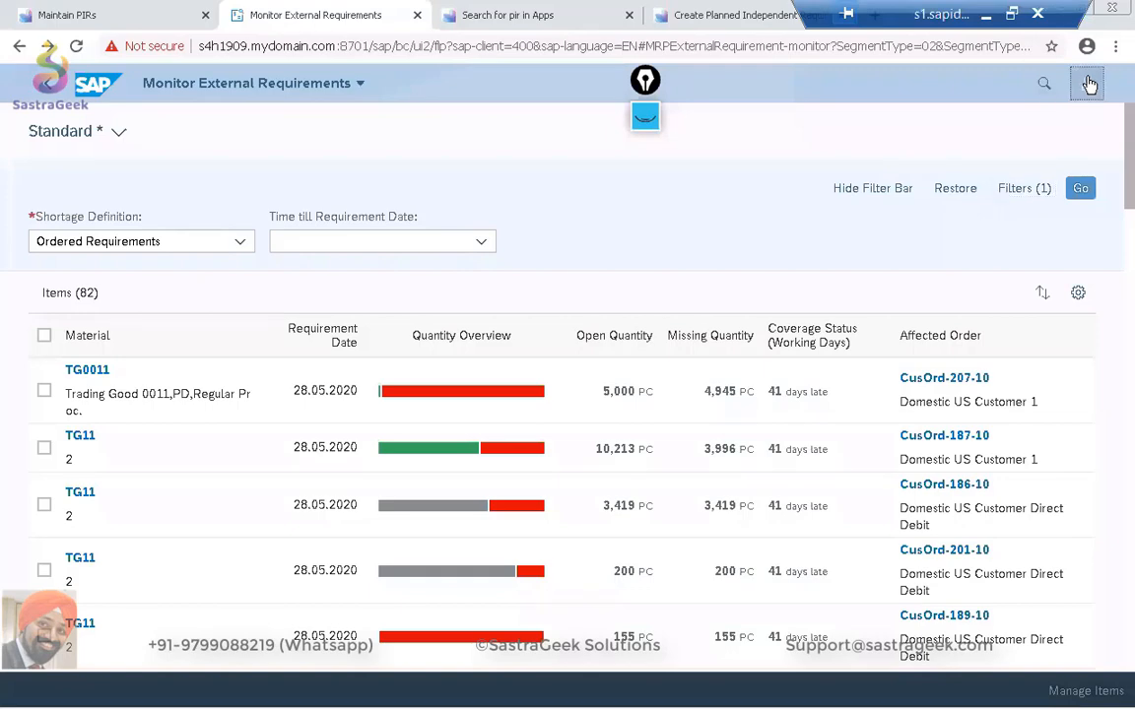
# Review the plants and MRP controllers assigned to the area of responsibility in the MRP settings.
pyautogui.click(1086, 84)
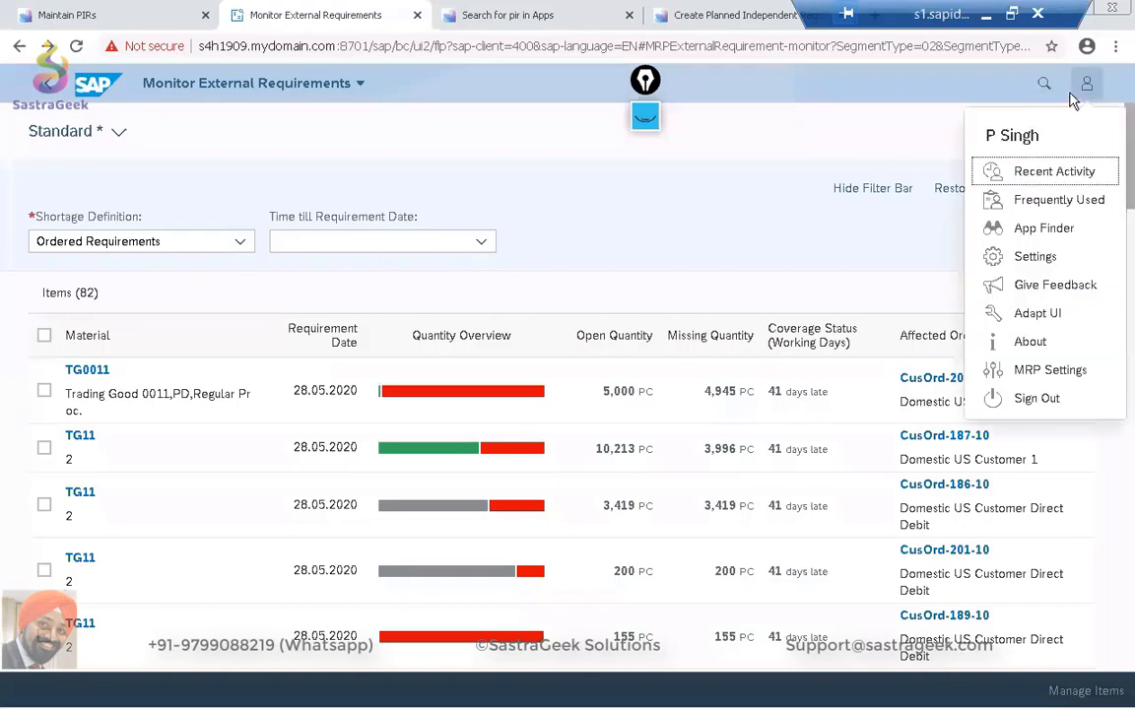
pyautogui.click(1072, 377)
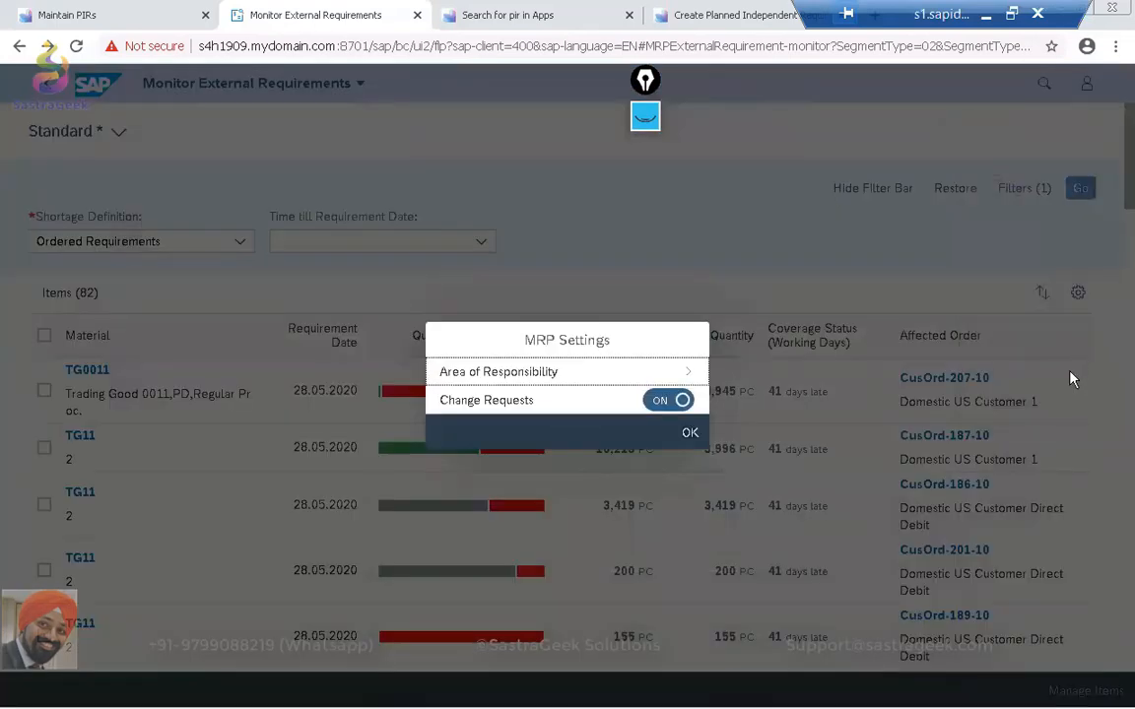
pyautogui.click(679, 372)
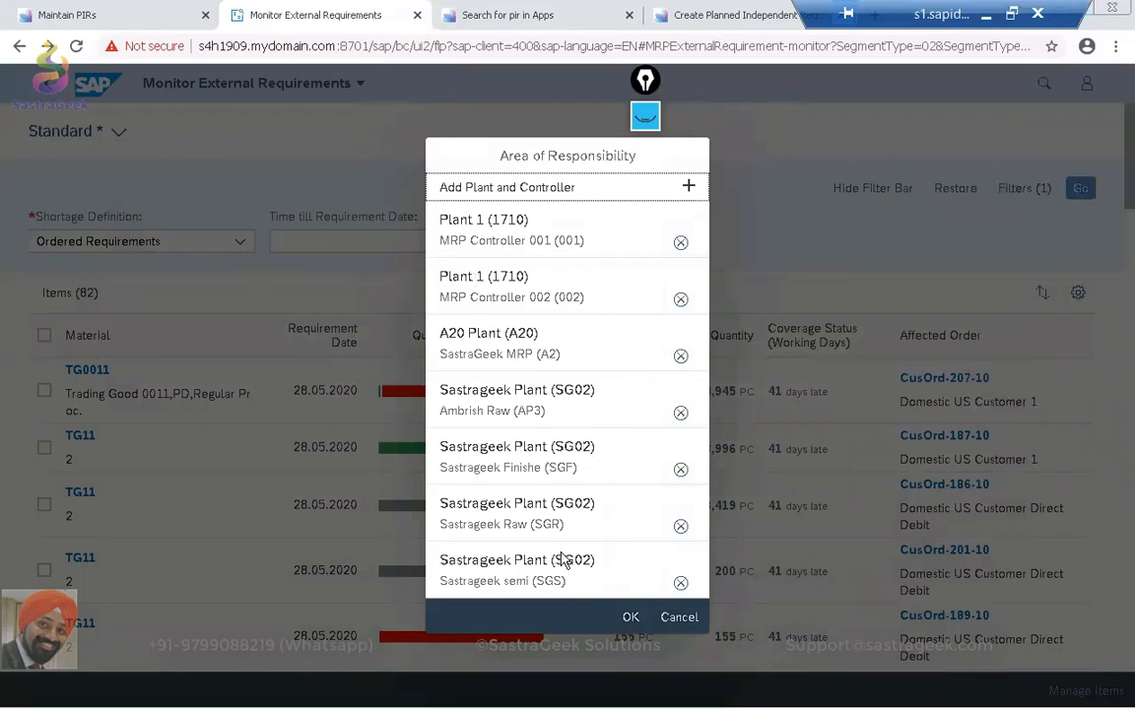
pyautogui.click(630, 618)
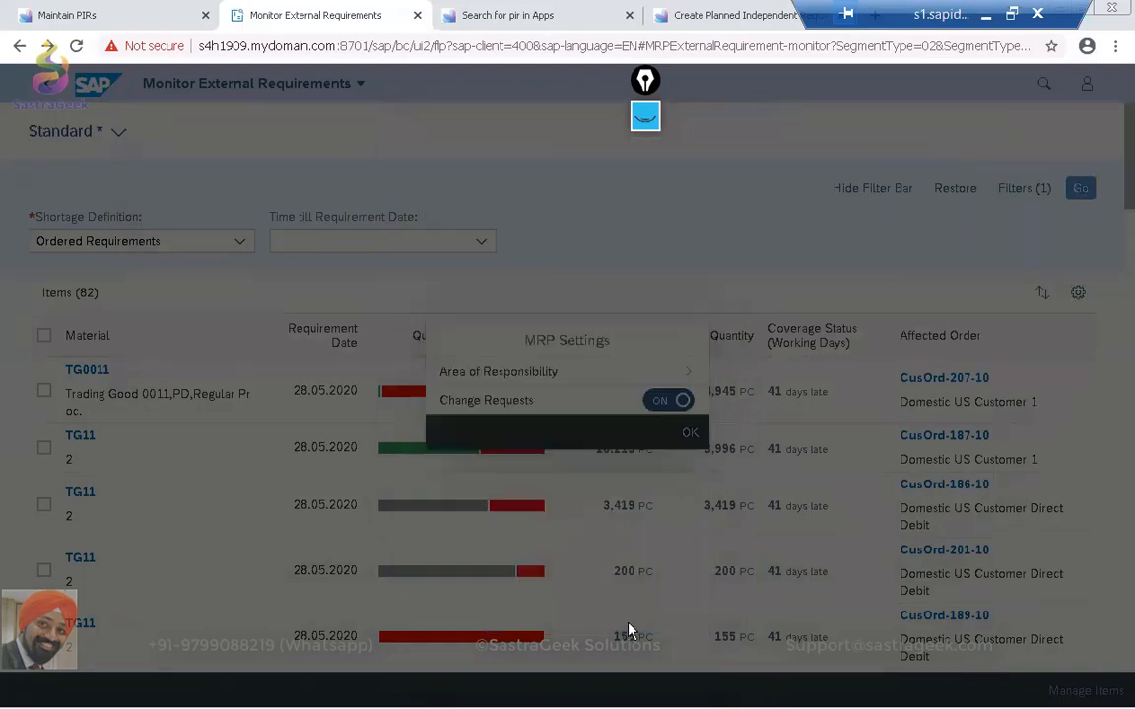
pyautogui.click(685, 434)
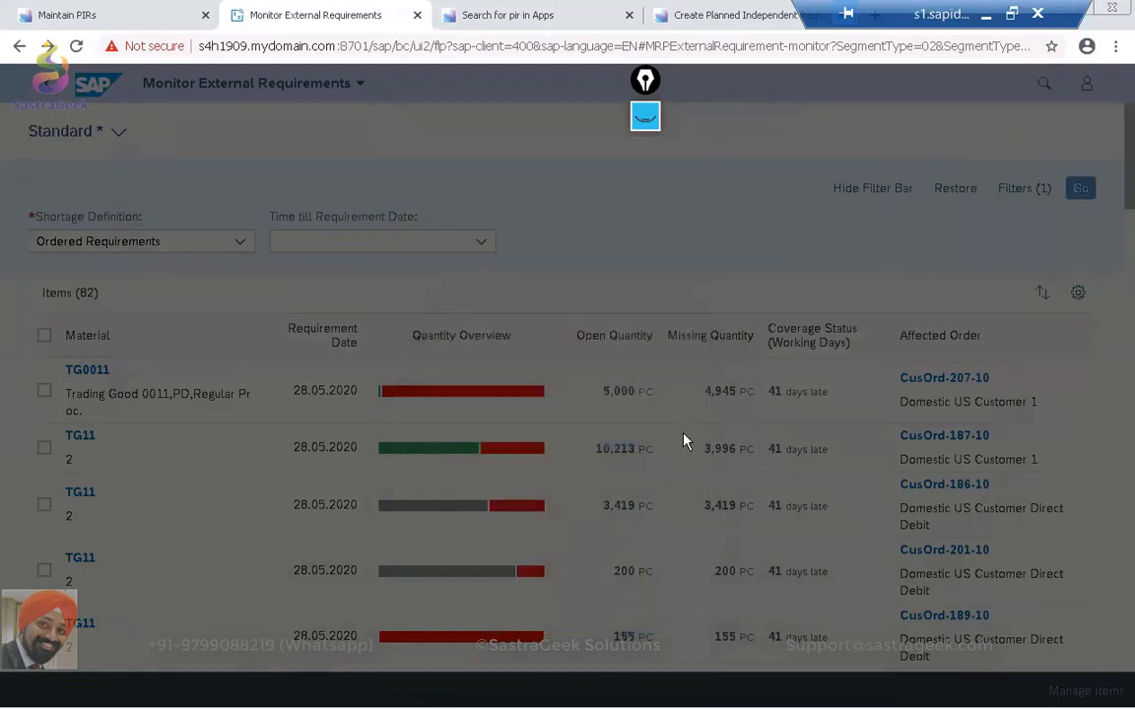
# Add Material to the filter criteria of the external requirements list.
pyautogui.click(1020, 189)
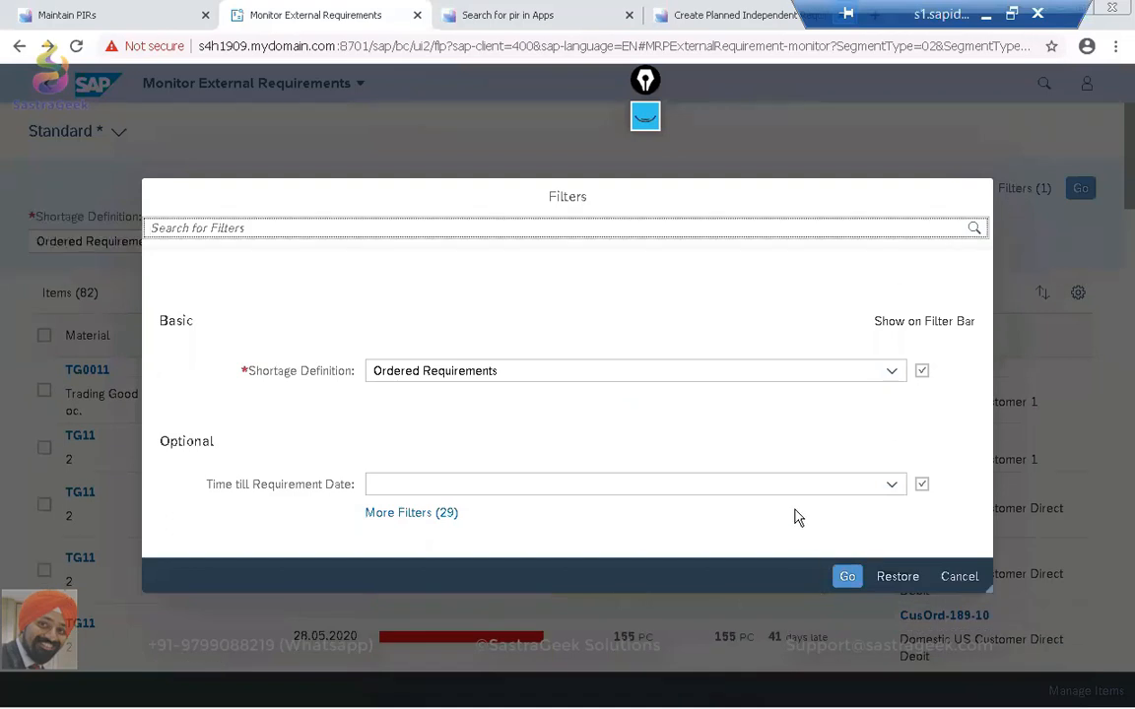
pyautogui.click(396, 519)
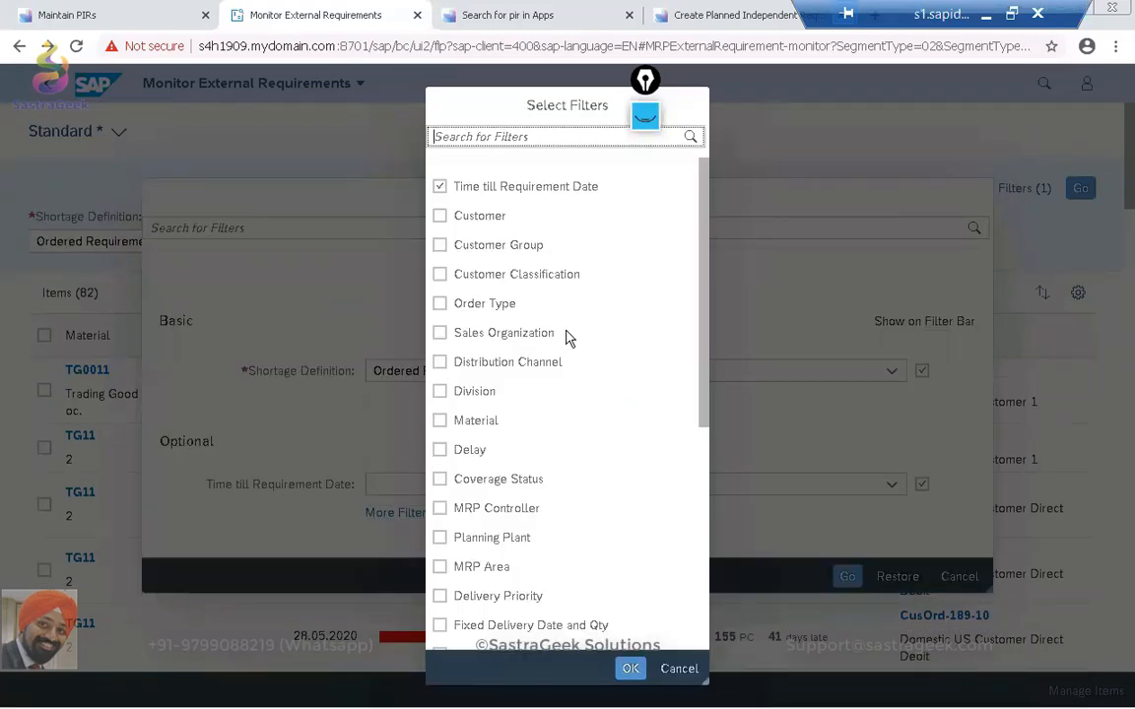
pyautogui.click(439, 421)
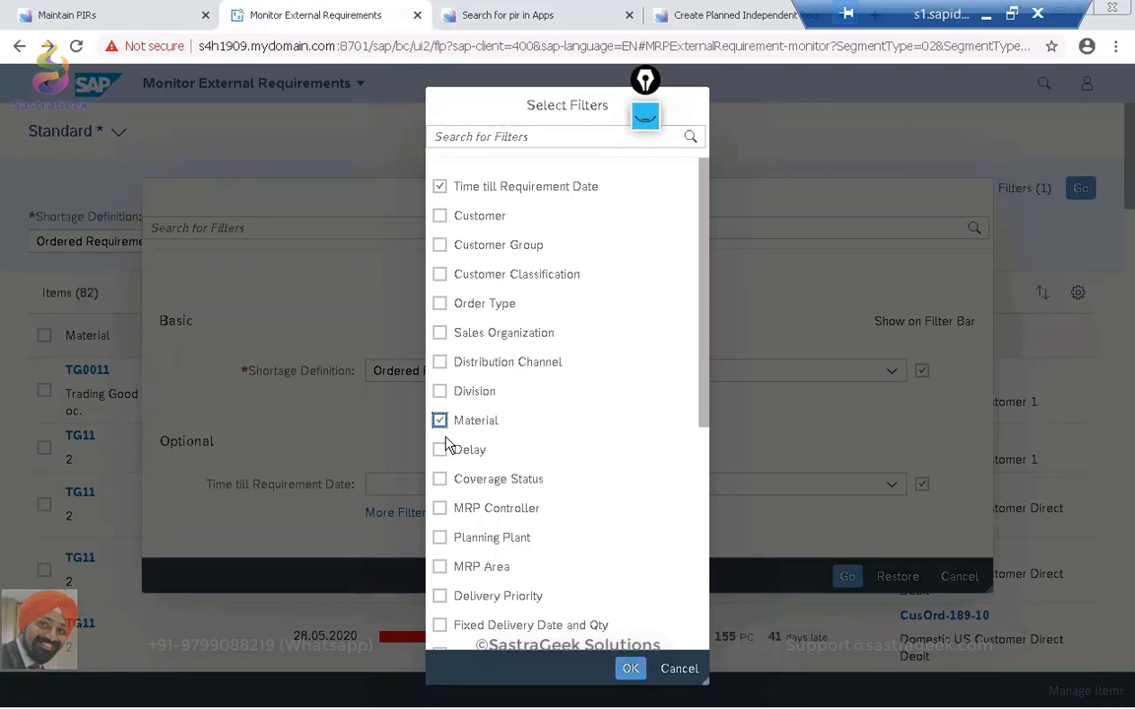
pyautogui.click(630, 669)
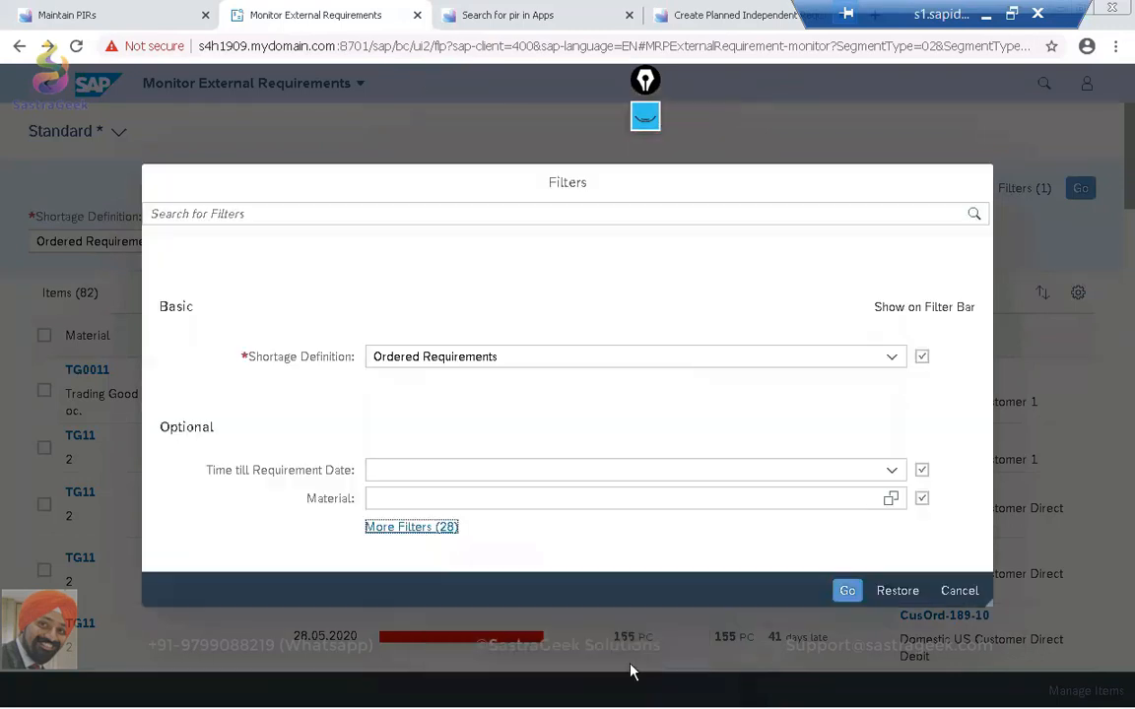
# Filter the external requirements by material SG02_FG01_BATCH, and clear that value again to reload the full list.
pyautogui.click(452, 491)
pyautogui.write('S')
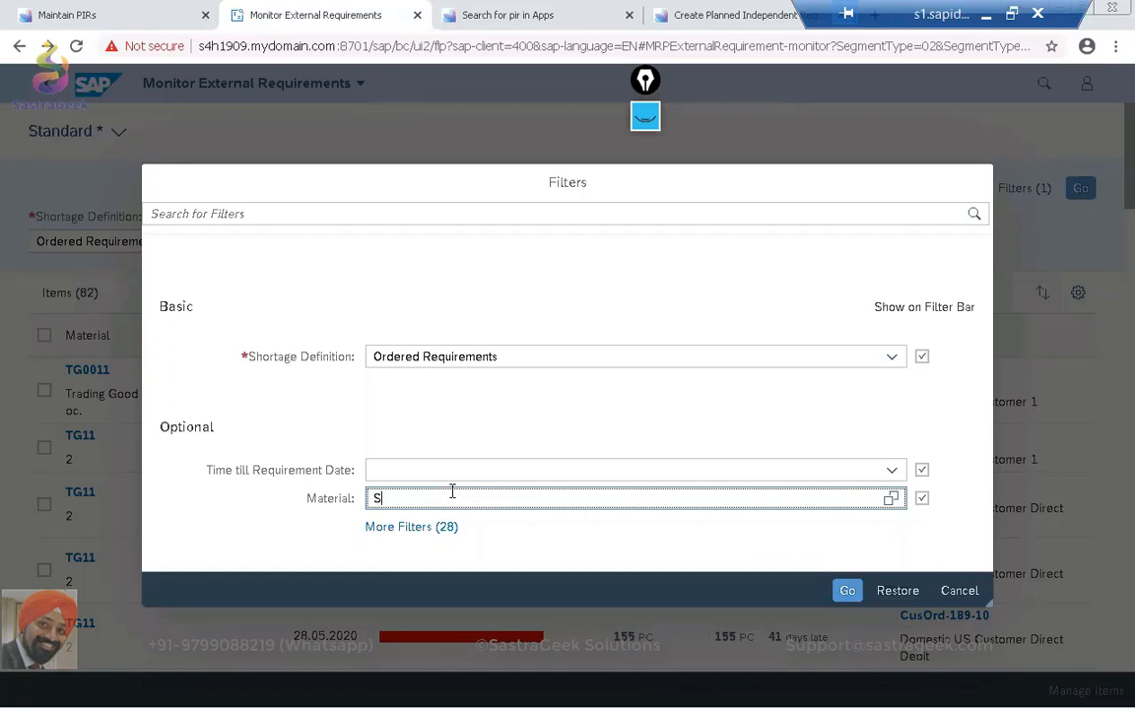
pyautogui.write('G02_FG01_BATCH')
pyautogui.press('Return')
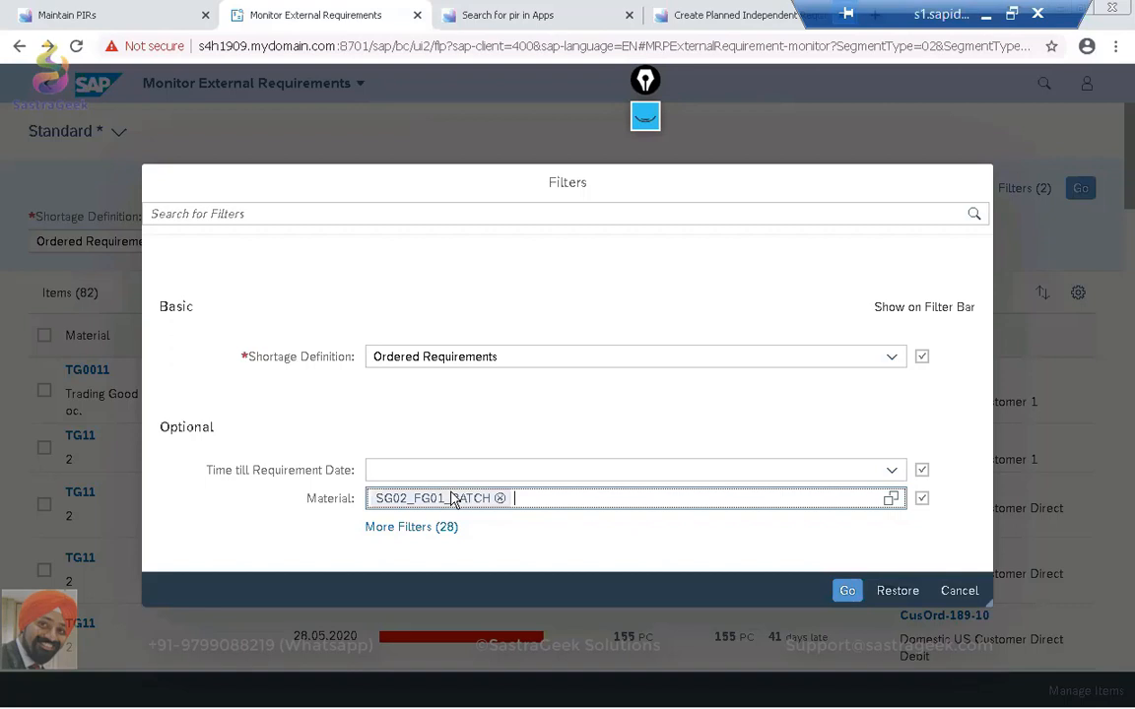
pyautogui.click(849, 592)
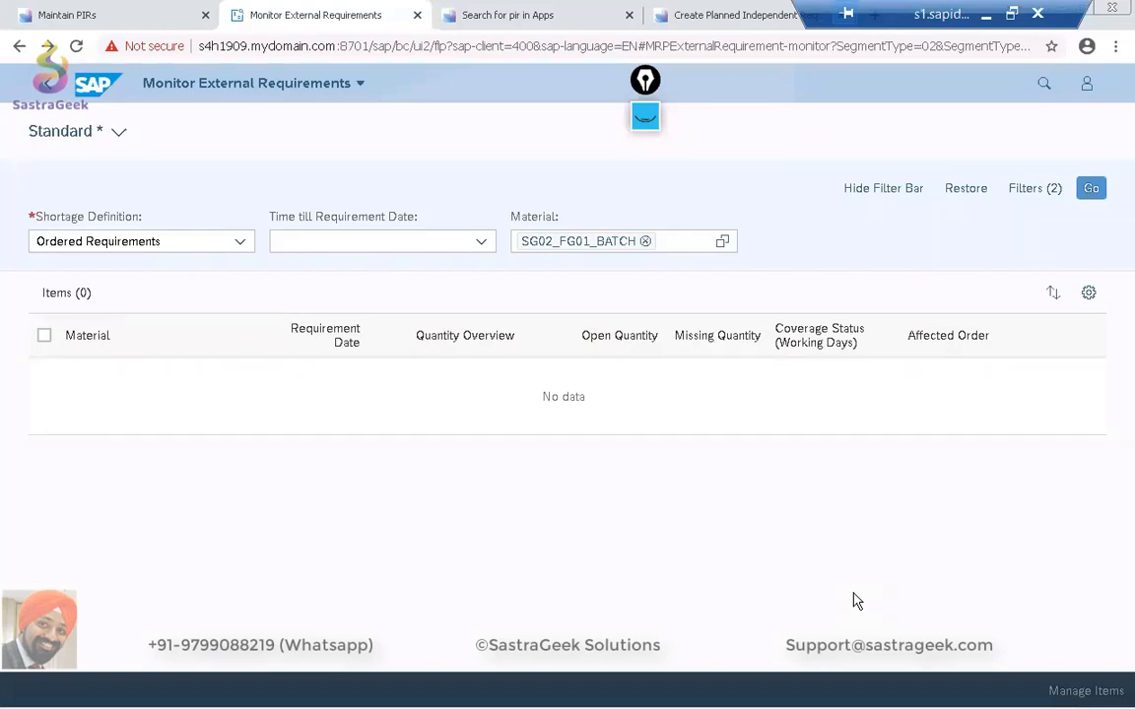
pyautogui.click(645, 241)
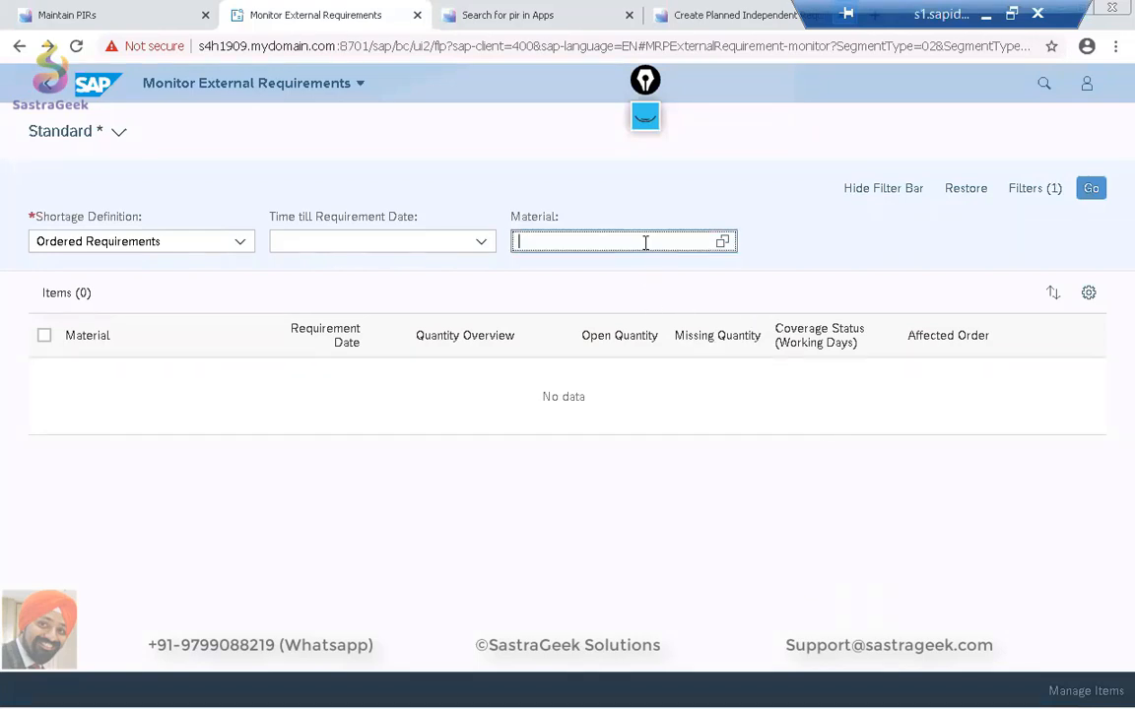
pyautogui.click(1089, 189)
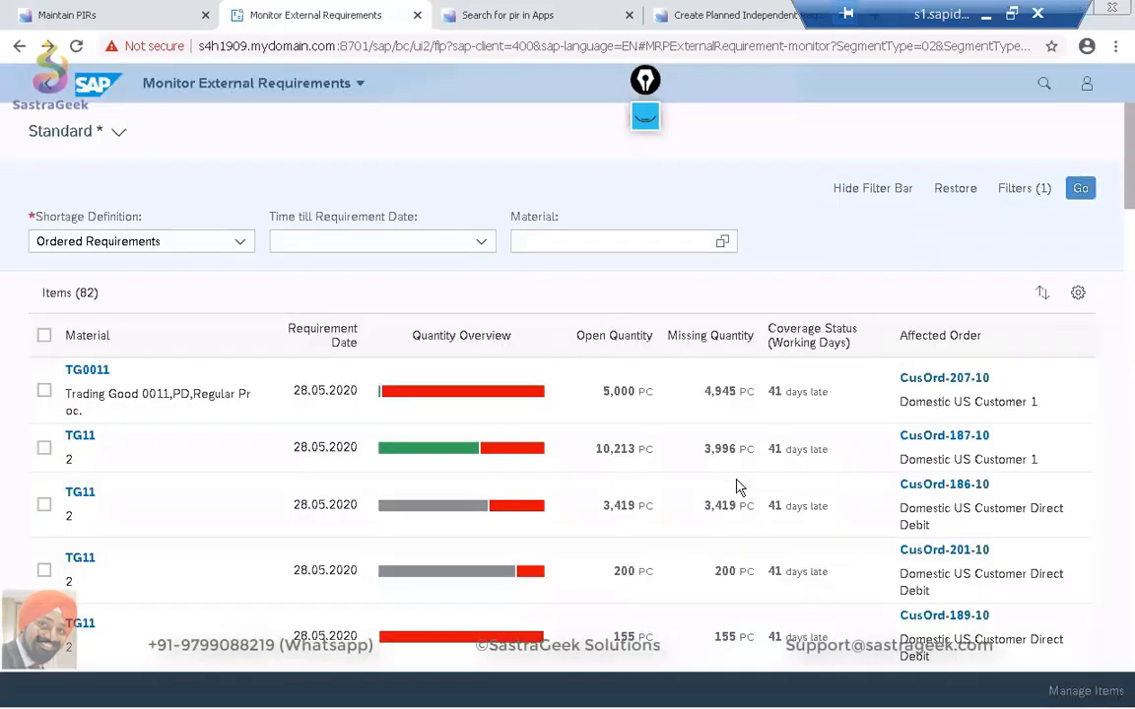
# Look through the materials, missing quantities and affected orders of the unfiltered external requirements list.
pyautogui.scroll(-5, 666, 423)
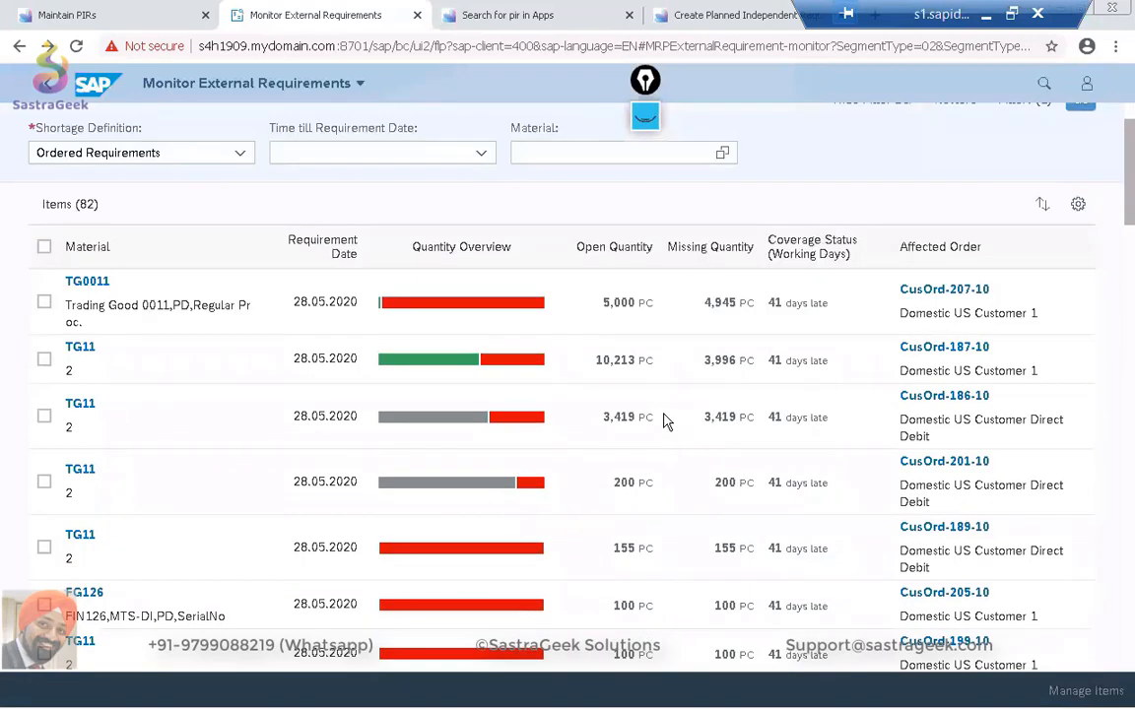
pyautogui.scroll(-15, 666, 421)
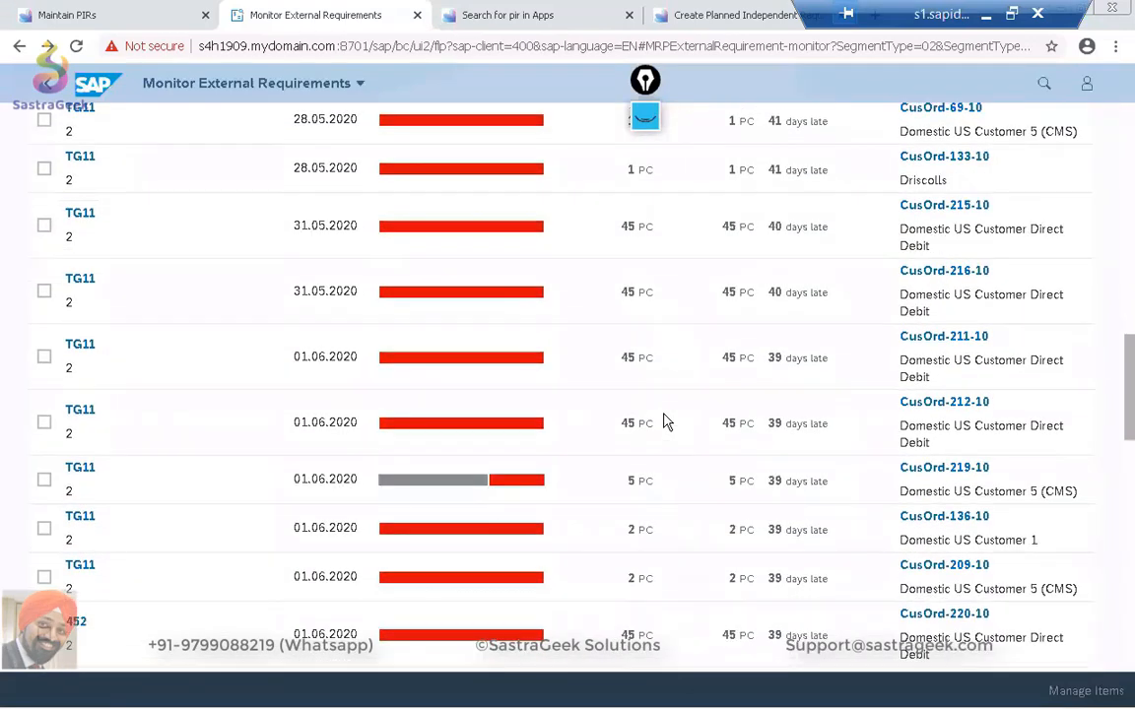
pyautogui.scroll(-5, 666, 421)
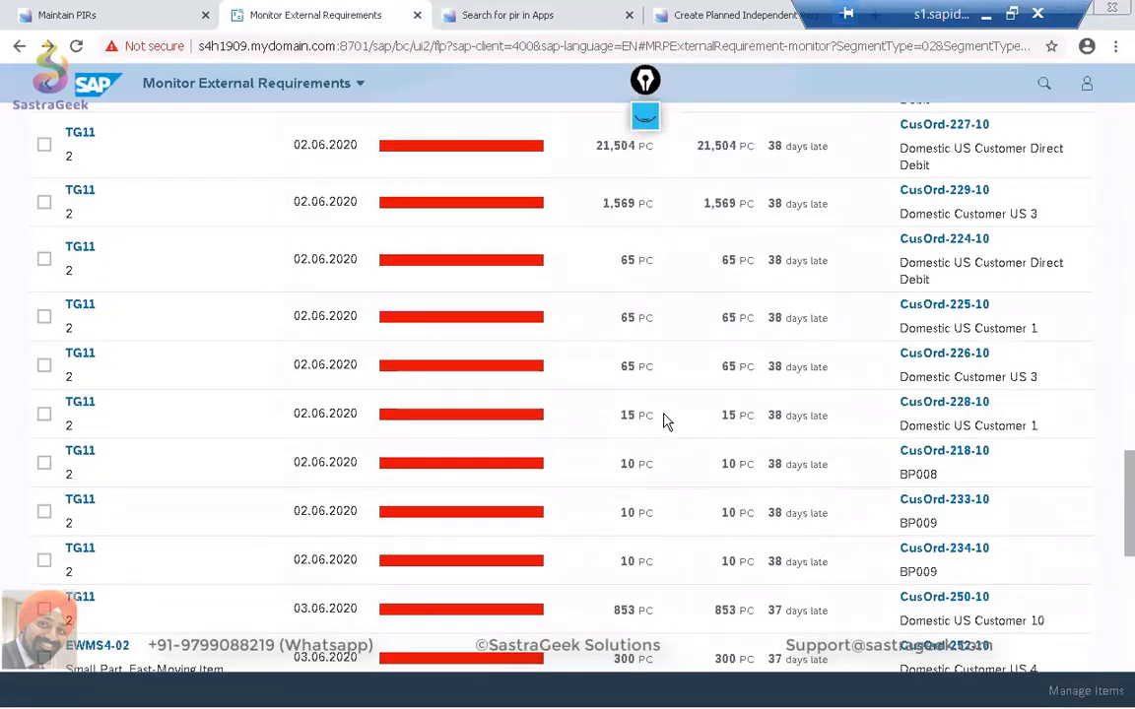
pyautogui.scroll(-3, 666, 421)
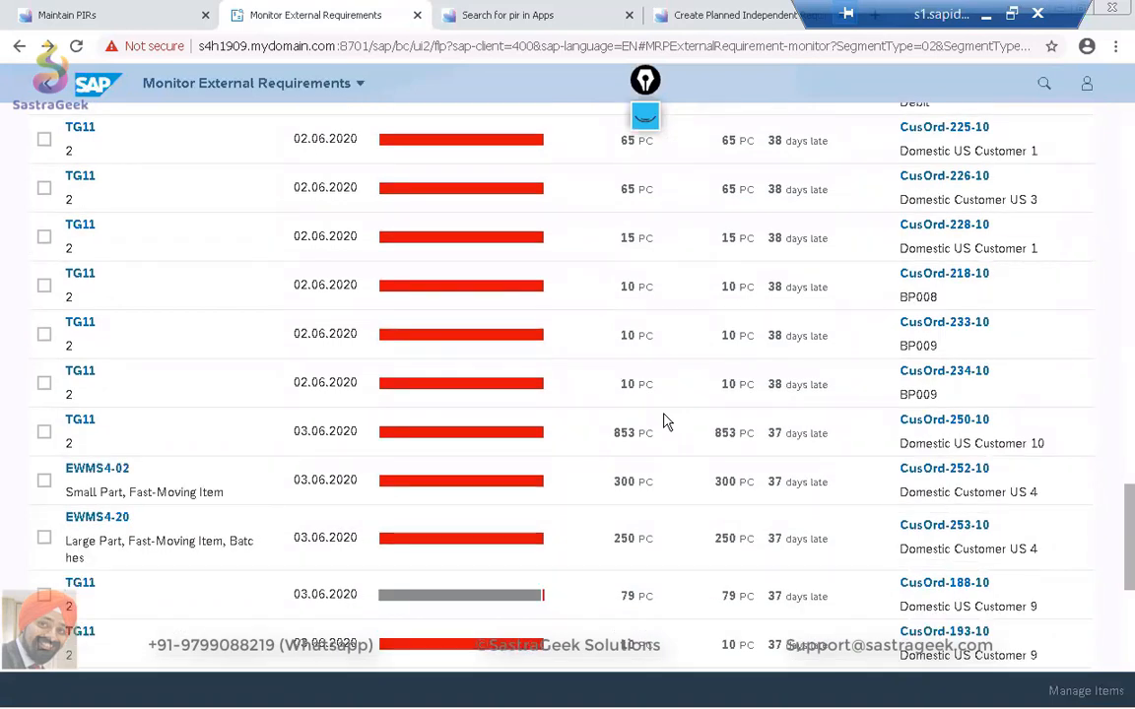
pyautogui.scroll(-6, 666, 422)
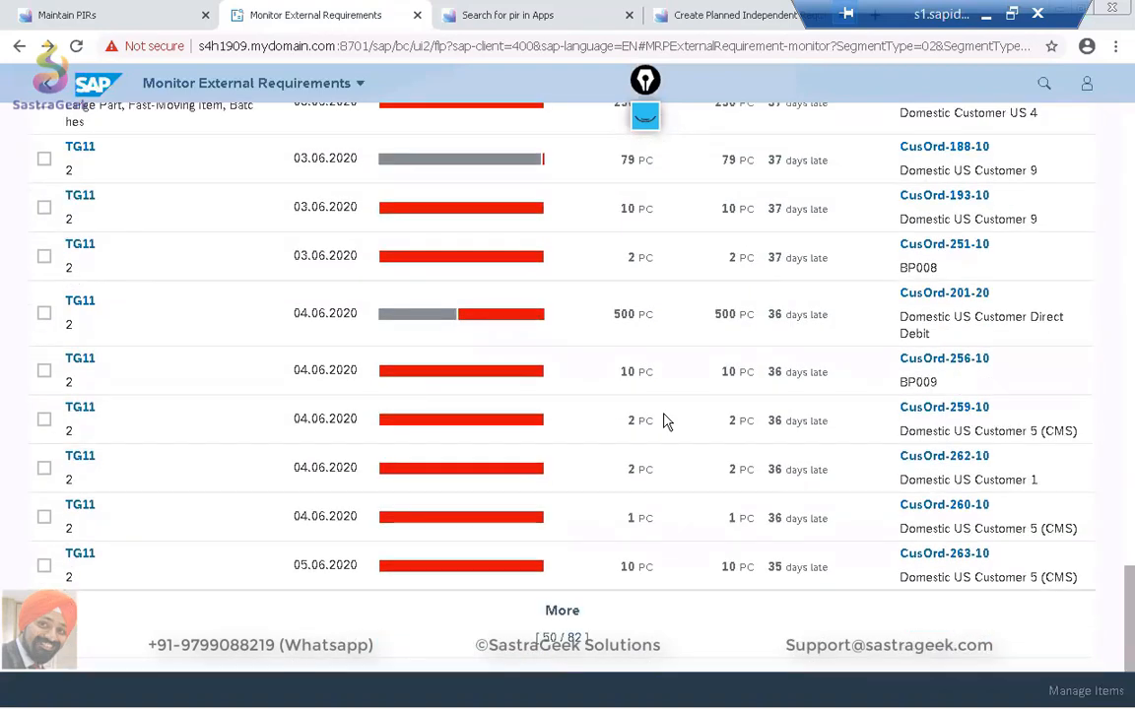
pyautogui.scroll(20, 665, 421)
pyautogui.scroll(5, 665, 422)
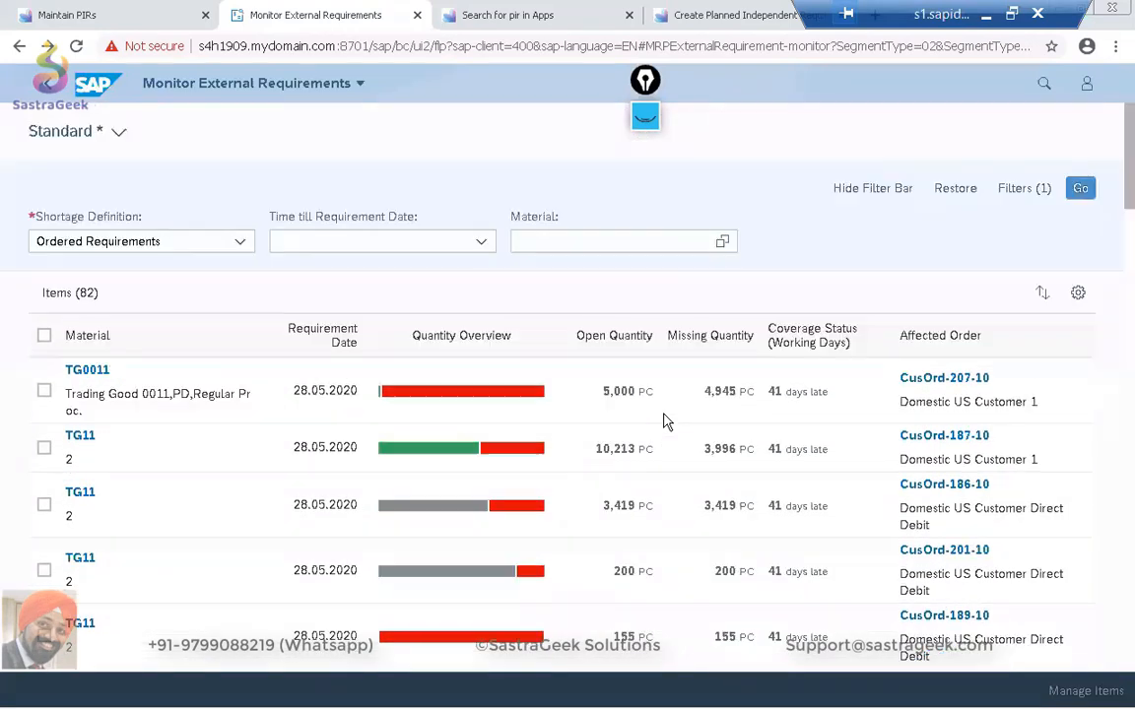
# Open the Monitor Internal Requirements app from the home page and select component RM3_CP.
pyautogui.click(45, 87)
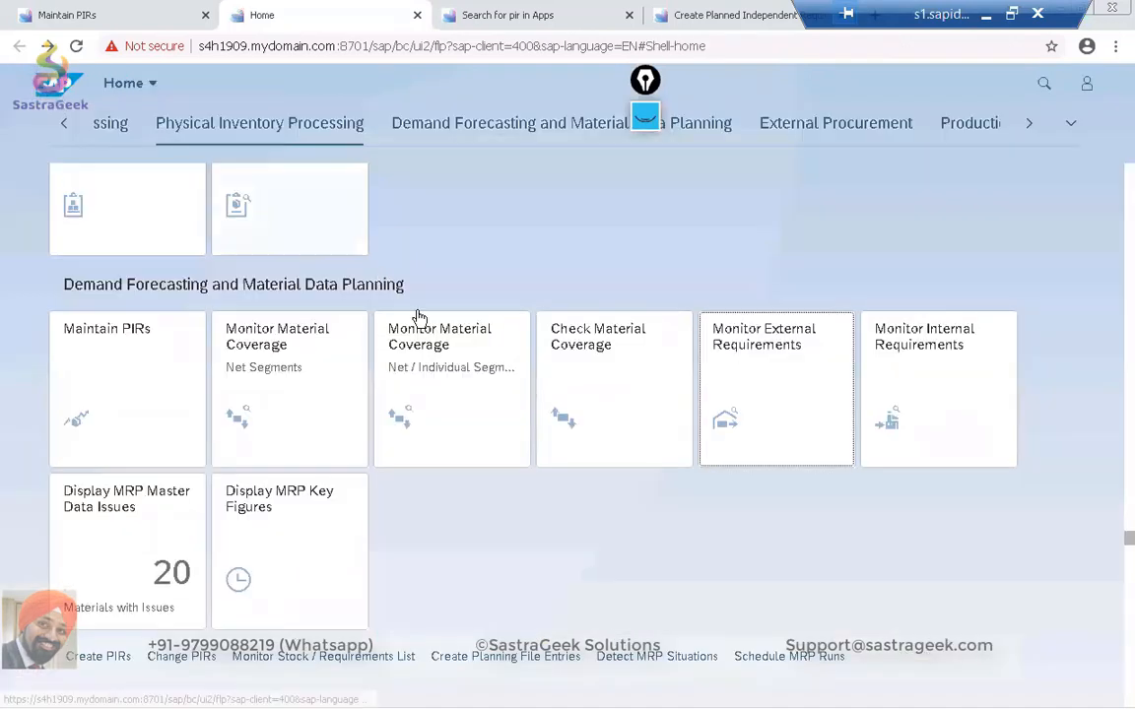
pyautogui.click(913, 388)
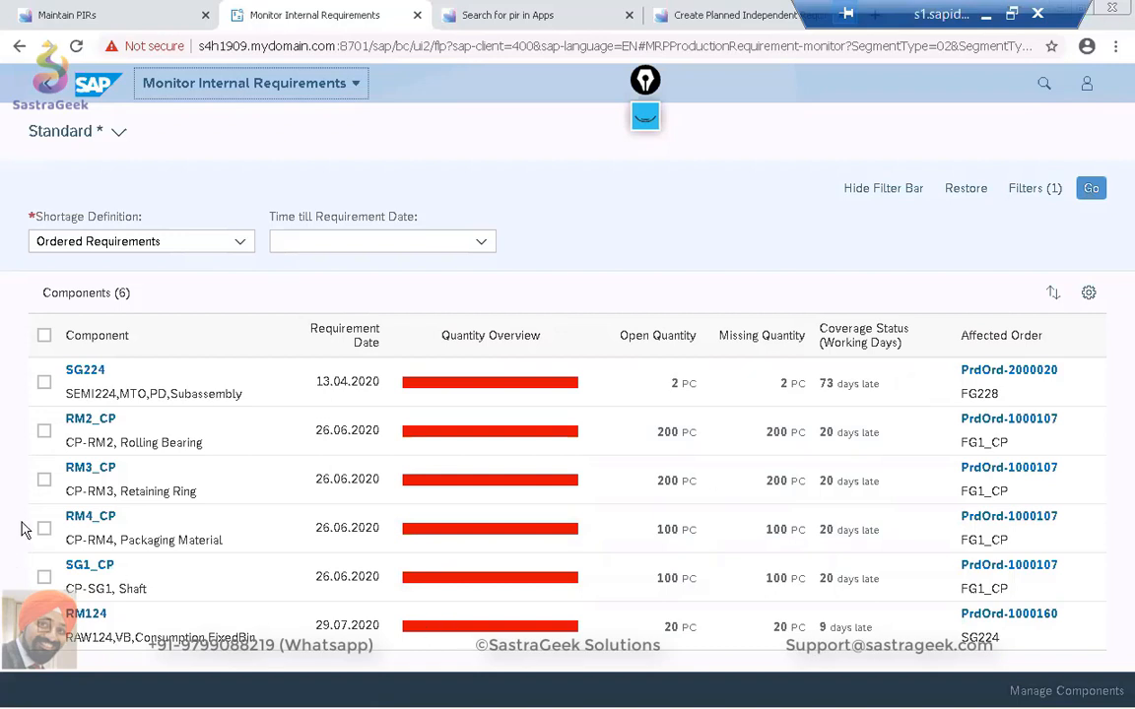
pyautogui.click(44, 480)
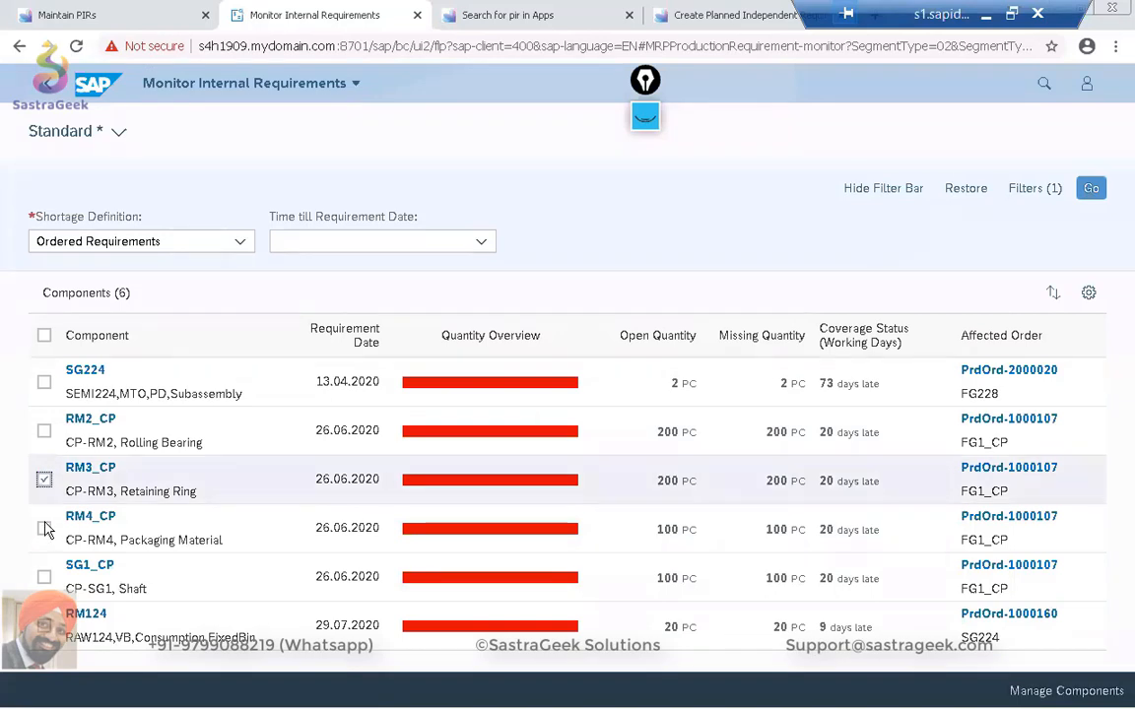
# Add components RM4_CP and SG1_CP to the selection and open the selected components for management.
pyautogui.click(44, 529)
pyautogui.click(45, 577)
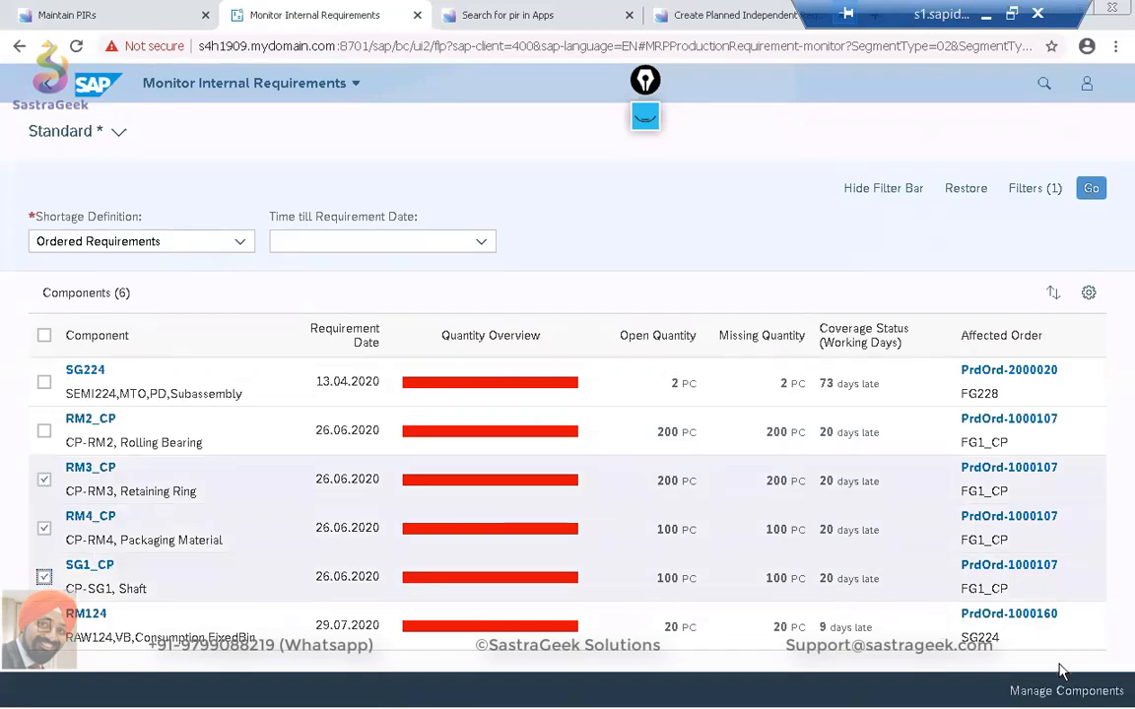
pyautogui.click(1073, 692)
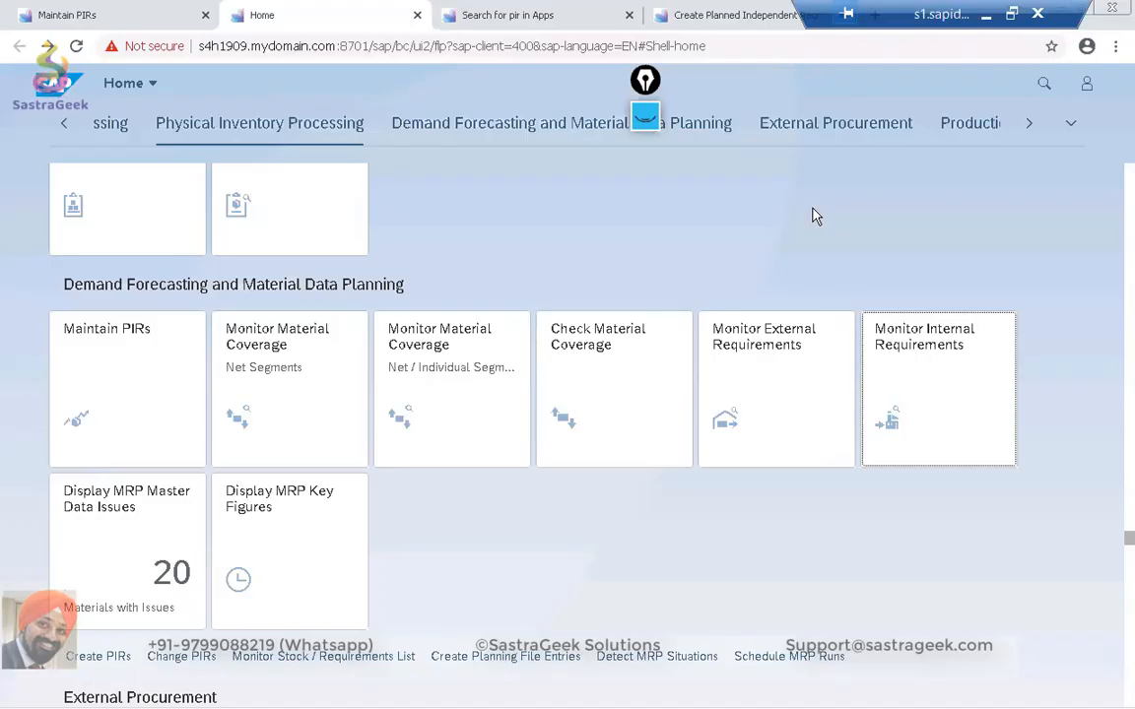
# Open the Display MRP Master Data Issues app from the home page and look through the issues listed for each material and plant.
pyautogui.scroll(-1, 814, 215)
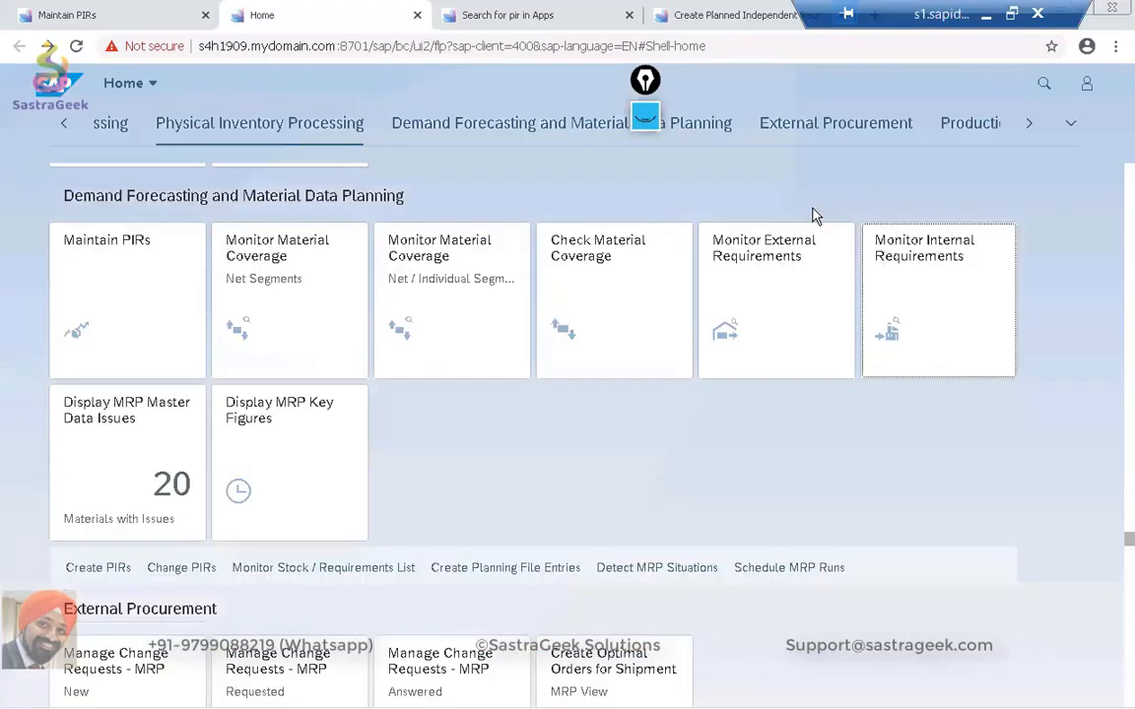
pyautogui.click(149, 454)
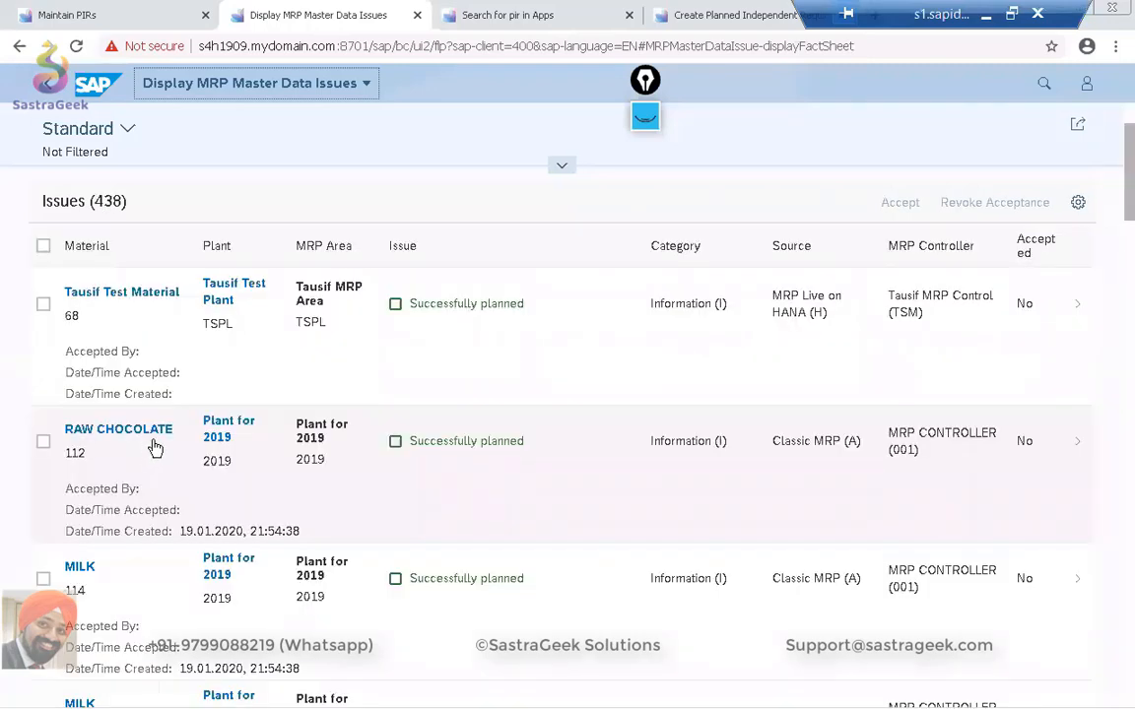
pyautogui.scroll(-10, 155, 448)
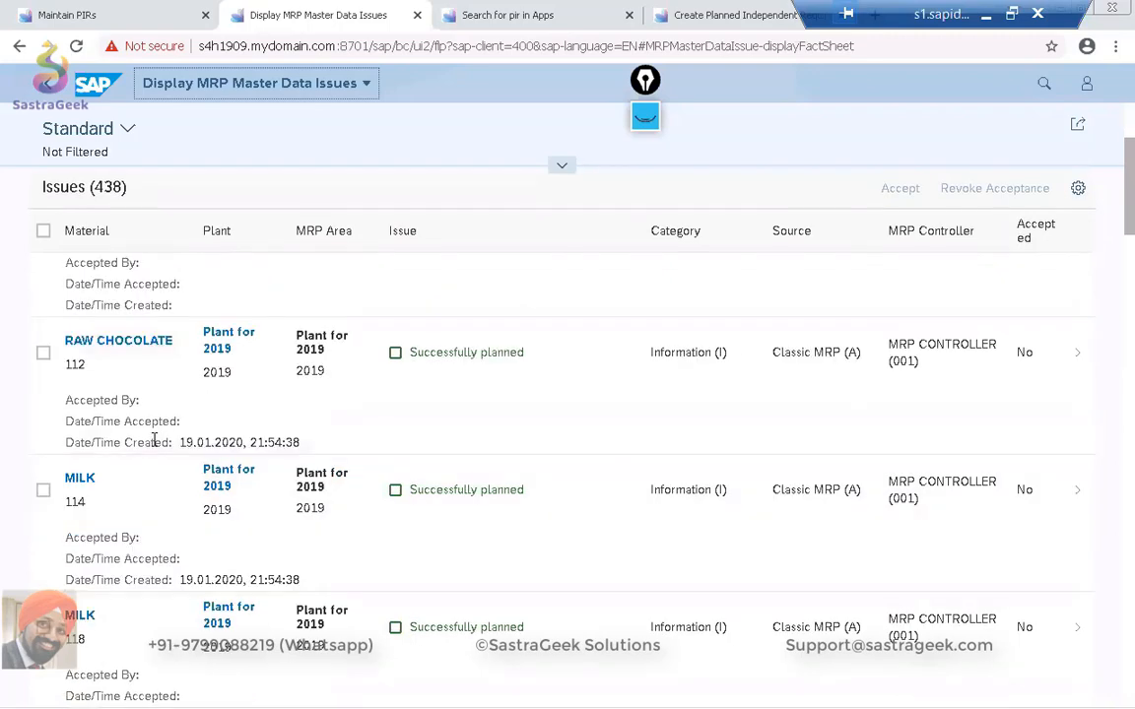
pyautogui.scroll(-8, 155, 448)
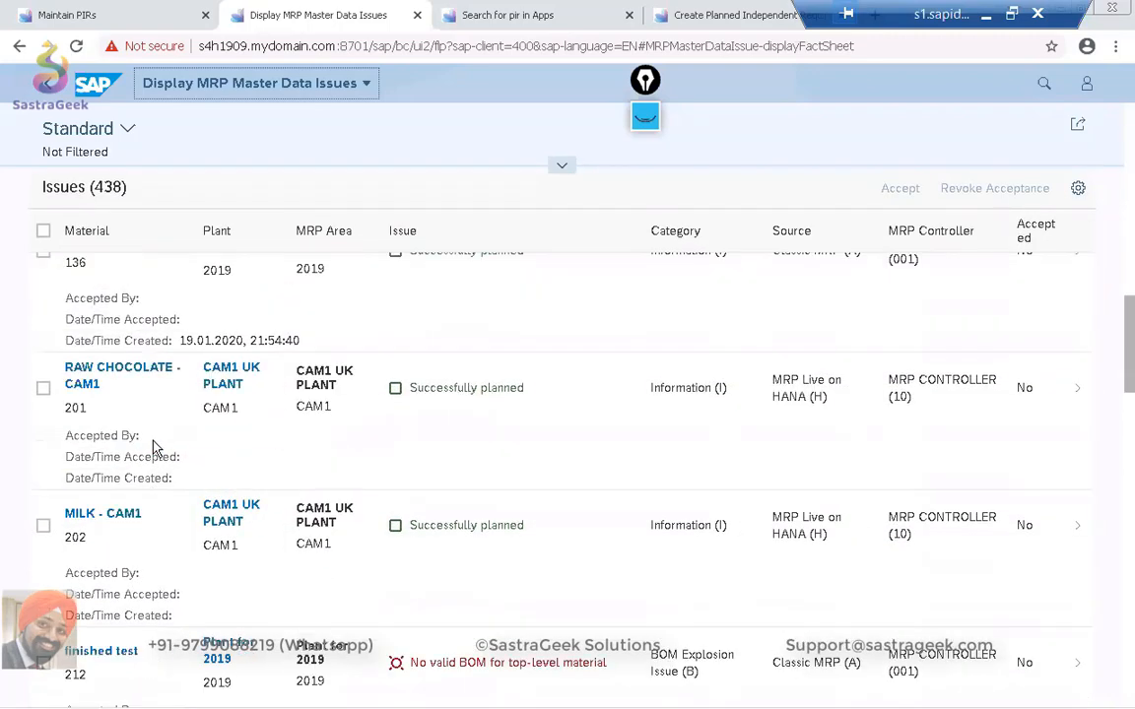
pyautogui.scroll(4, 155, 440)
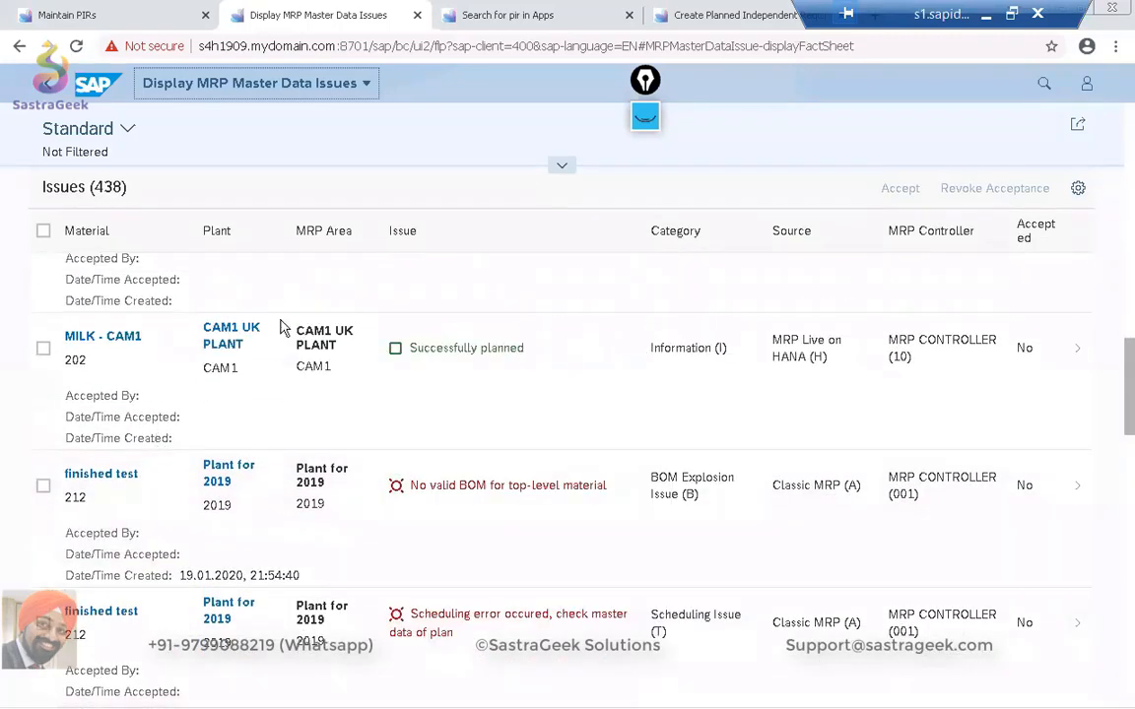
pyautogui.scroll(-2, 285, 380)
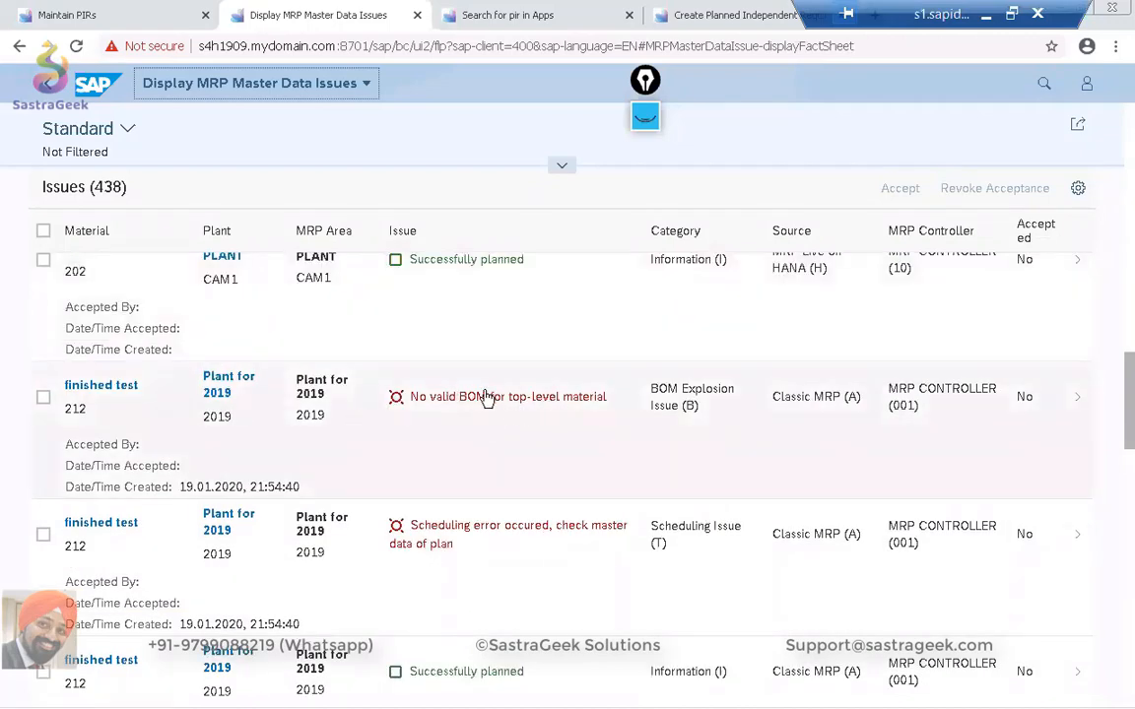
pyautogui.scroll(-2, 412, 422)
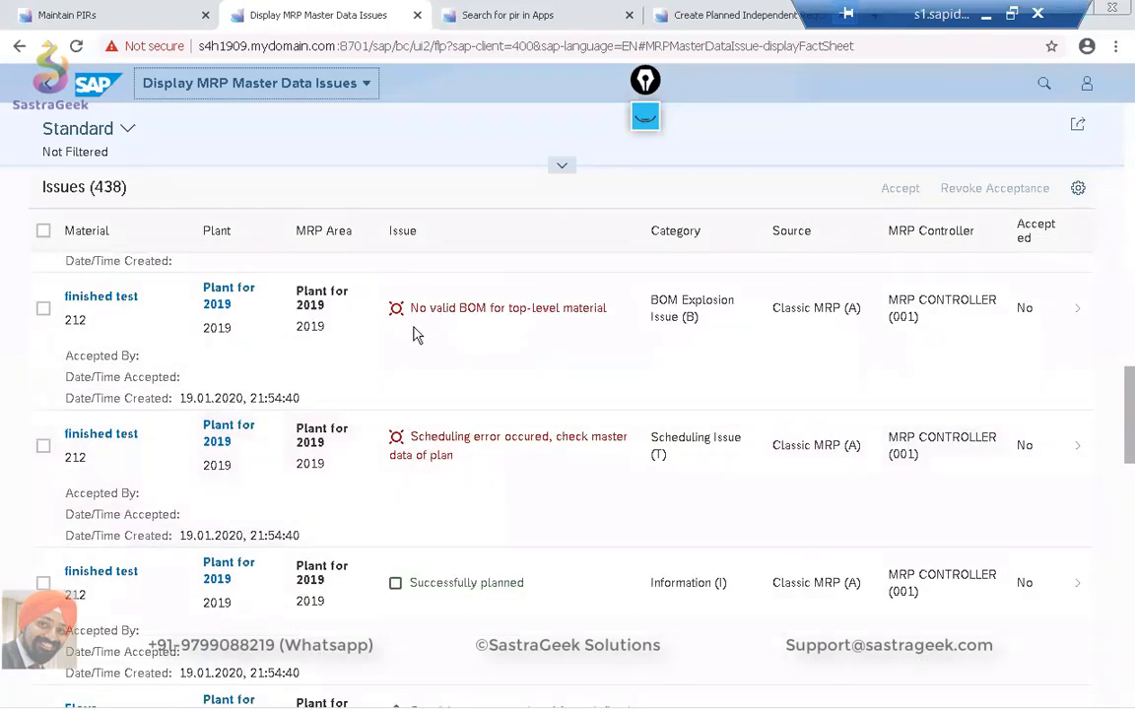
pyautogui.scroll(-3, 418, 471)
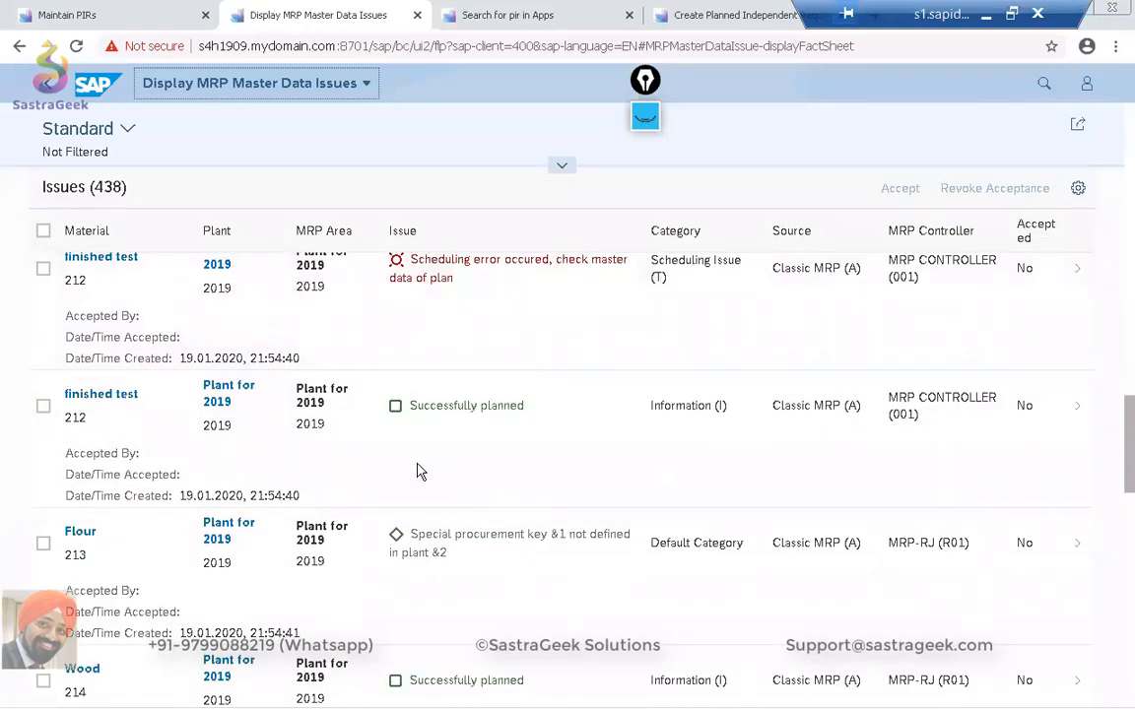
pyautogui.scroll(-4, 419, 471)
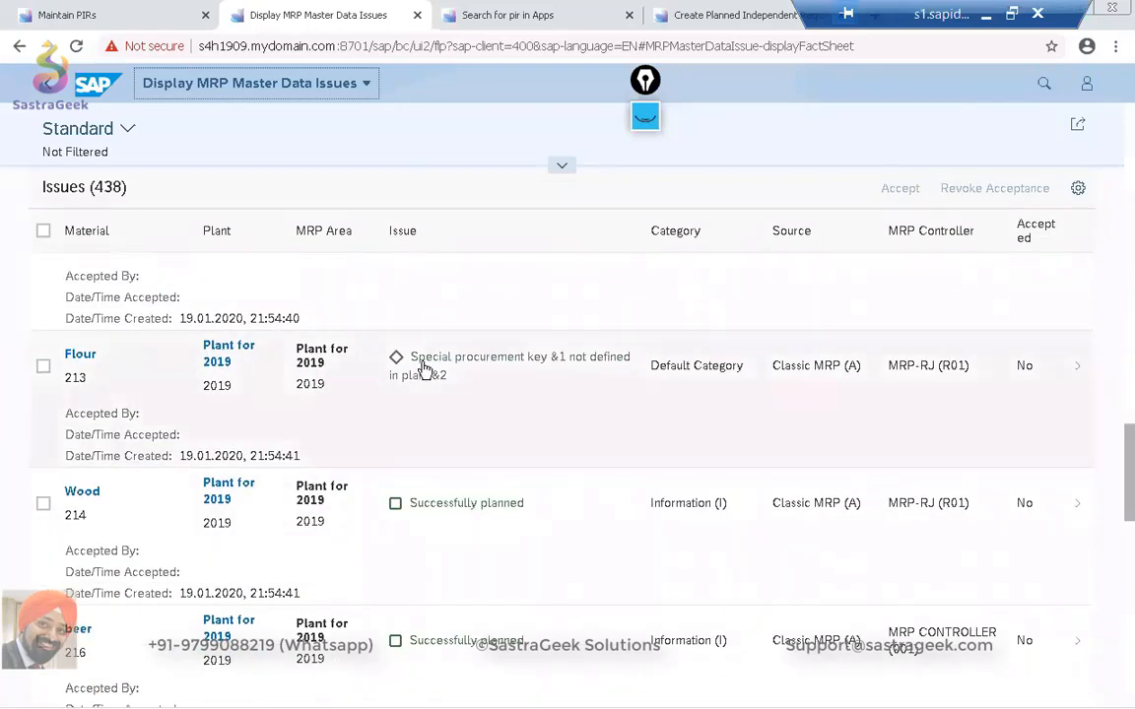
pyautogui.scroll(-6, 431, 435)
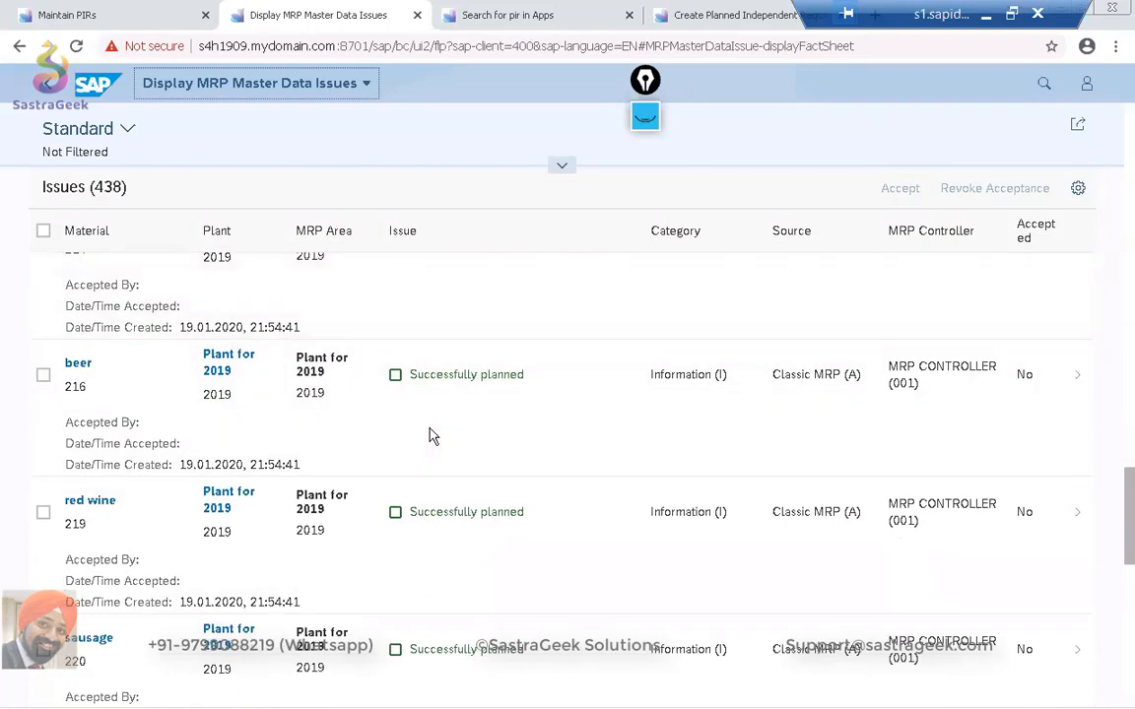
pyautogui.scroll(-2, 430, 421)
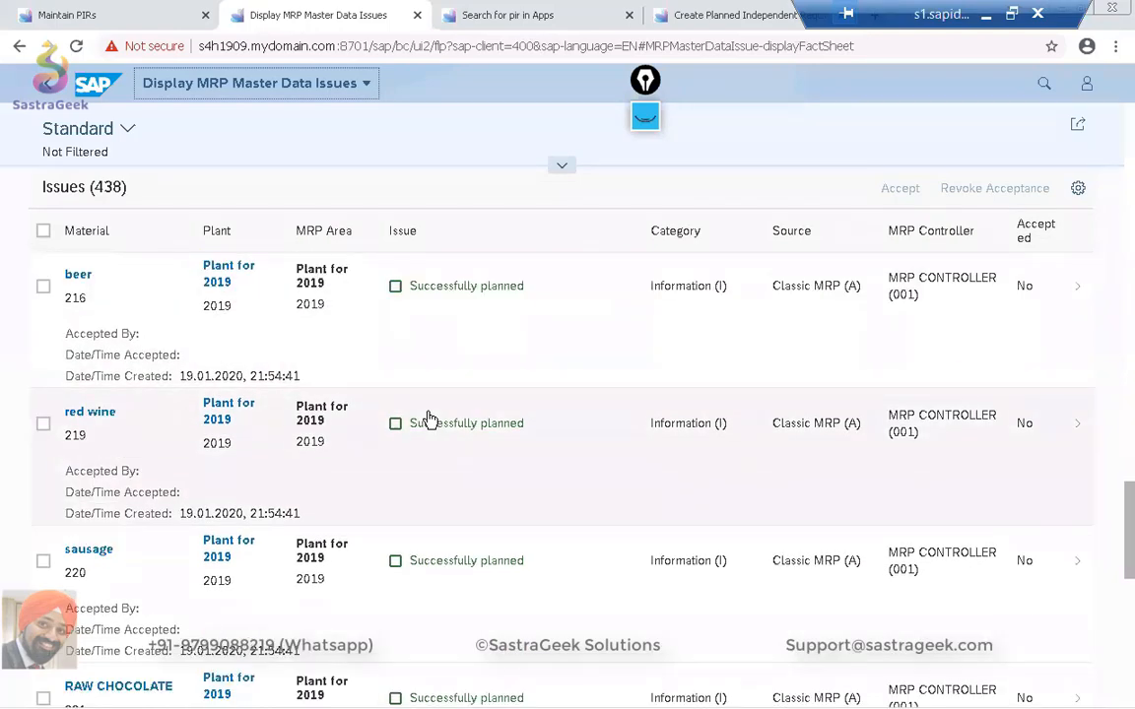
pyautogui.scroll(-18, 430, 420)
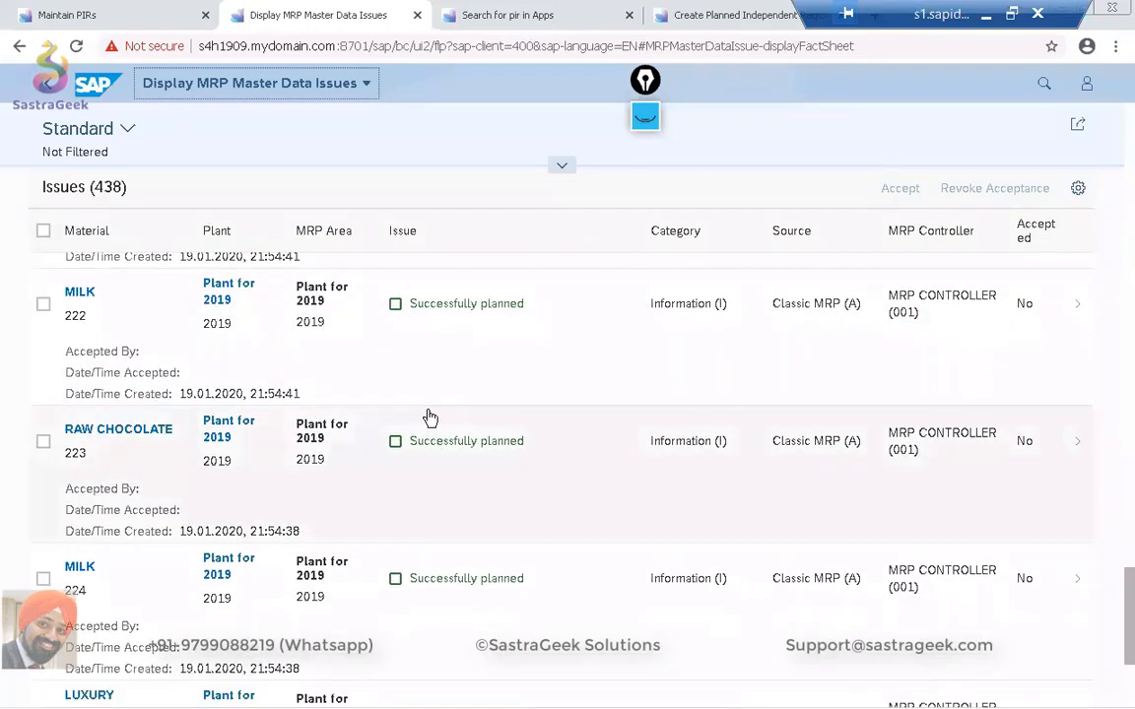
pyautogui.scroll(-3, 430, 417)
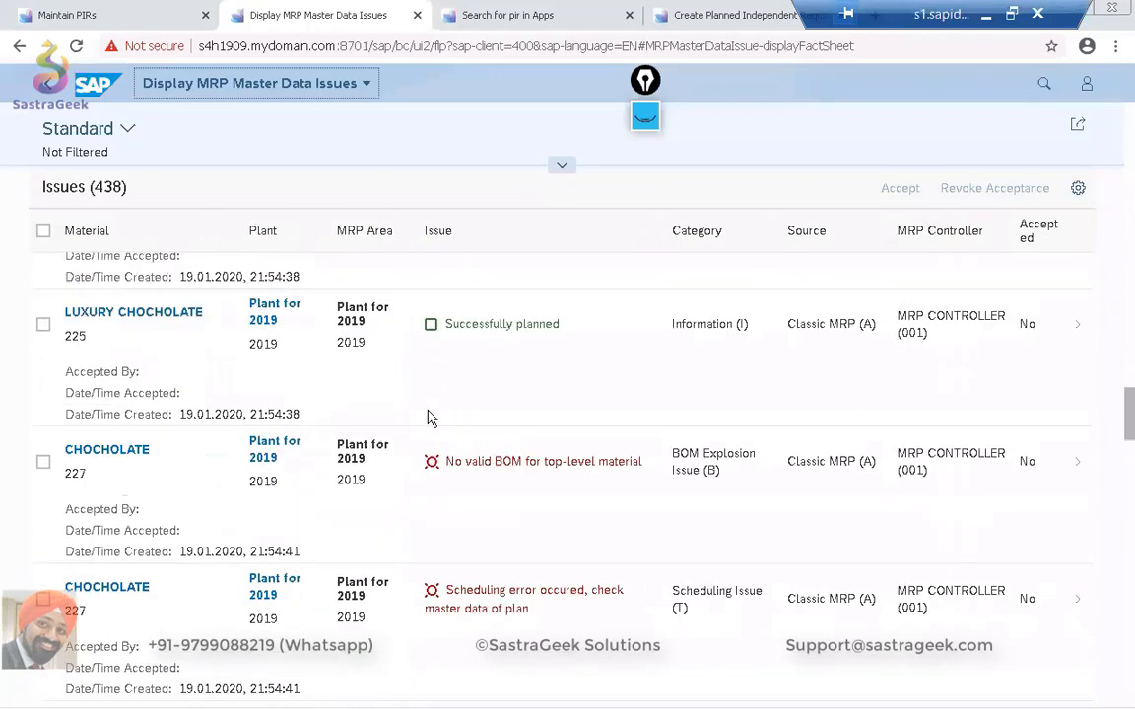
pyautogui.scroll(-2, 431, 418)
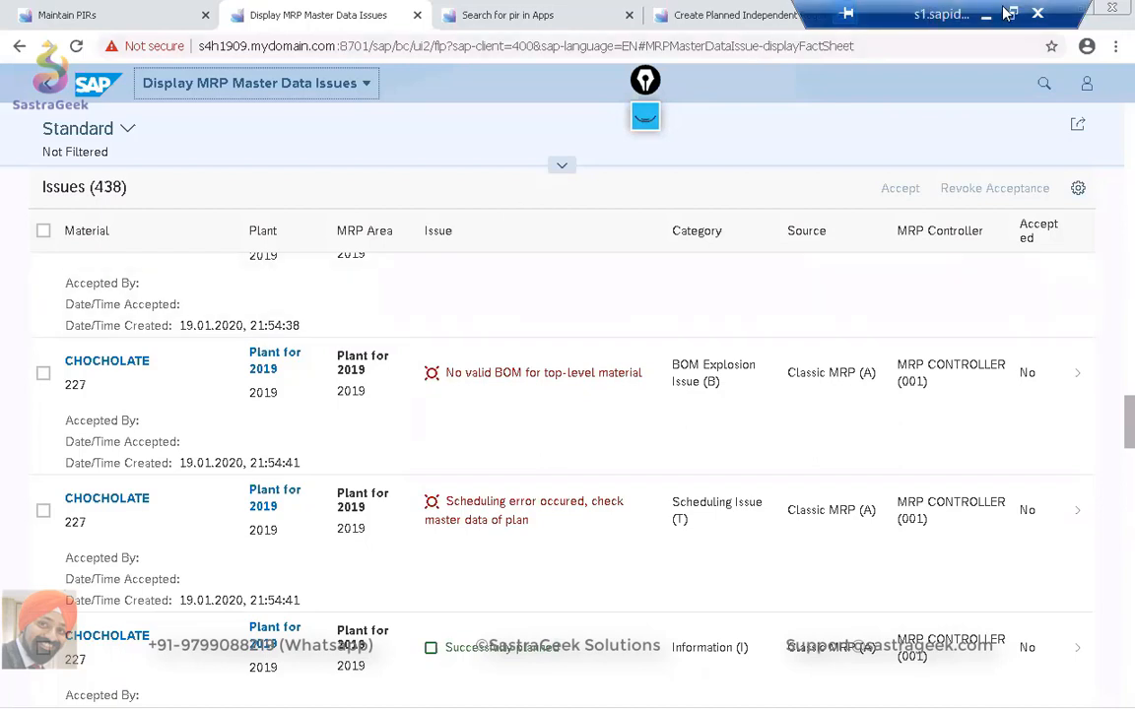
# Switch to SAP GUI and open the MD_MRP_FORCE_CLASSIC list for all materials of plant SG02 in change mode.
pyautogui.hotkey('alt', 'Tab')
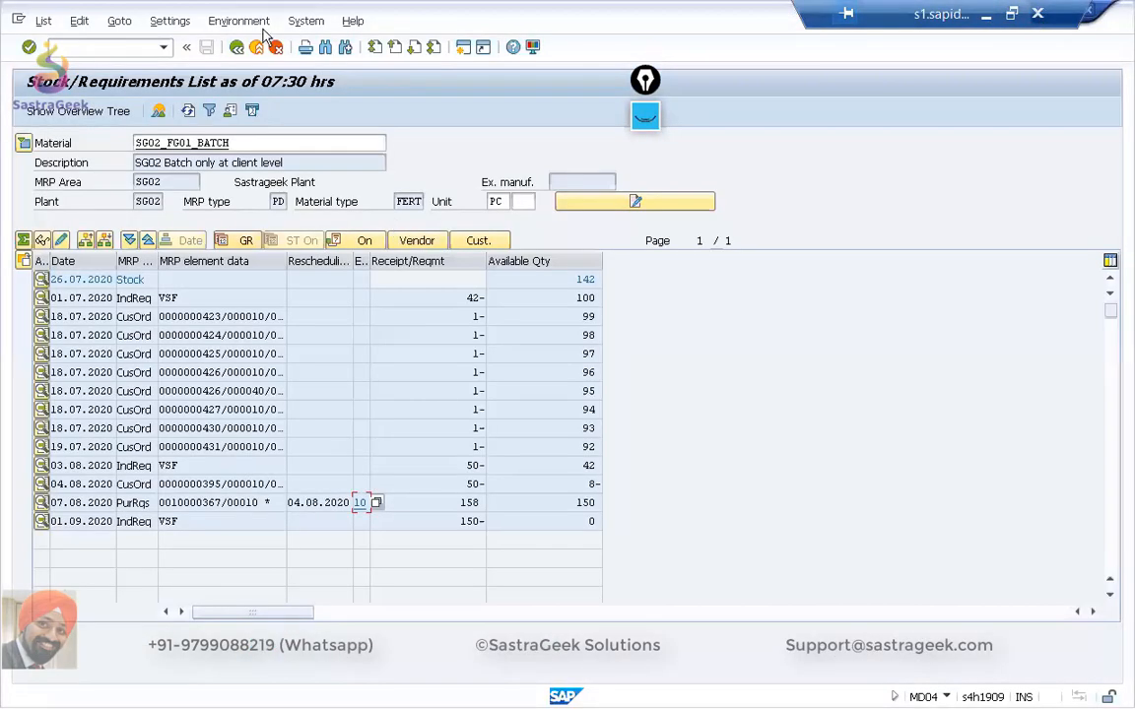
pyautogui.click(257, 48)
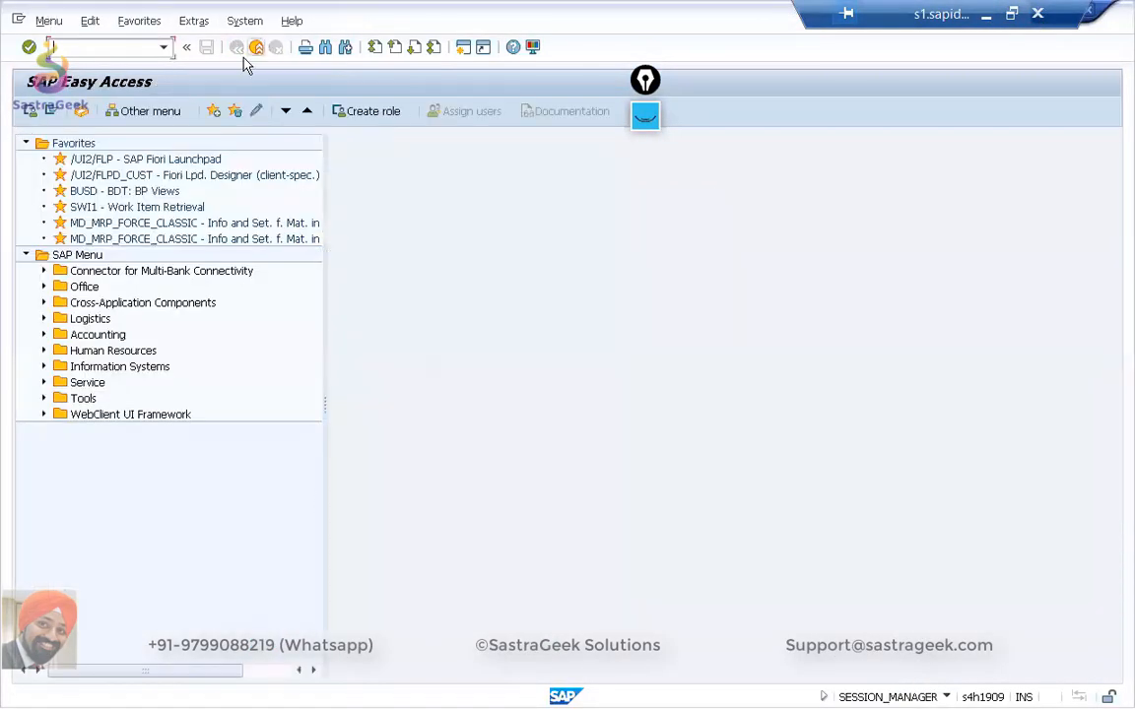
pyautogui.doubleClick(126, 227)
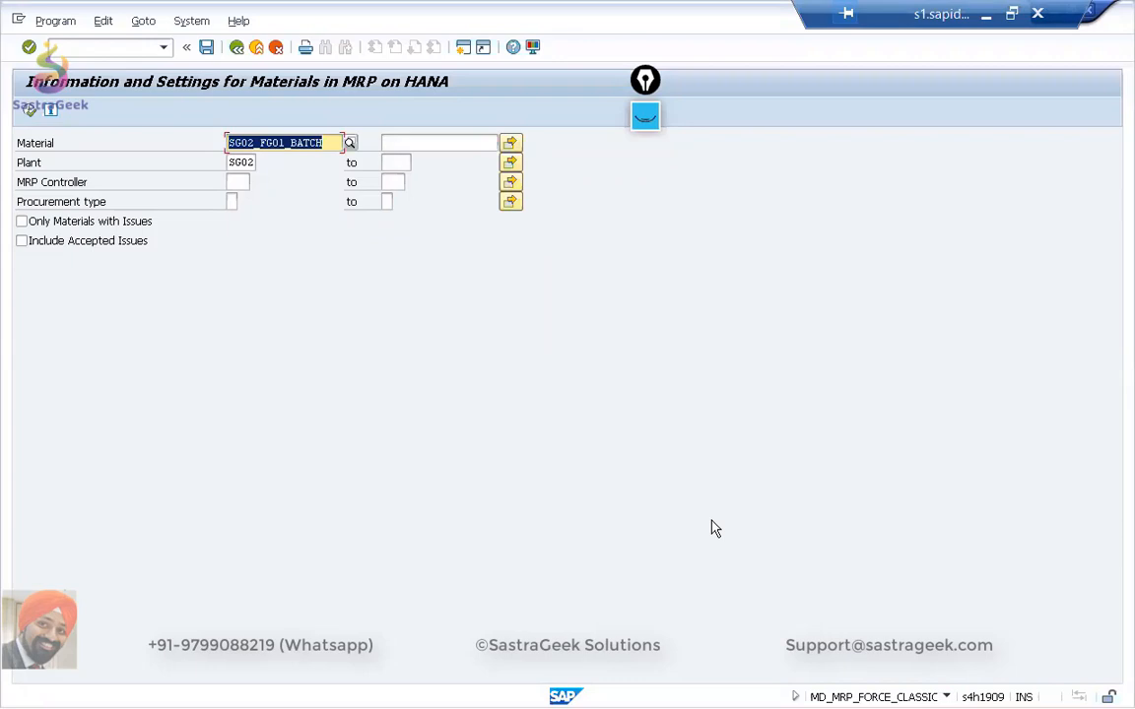
pyautogui.press('Delete')
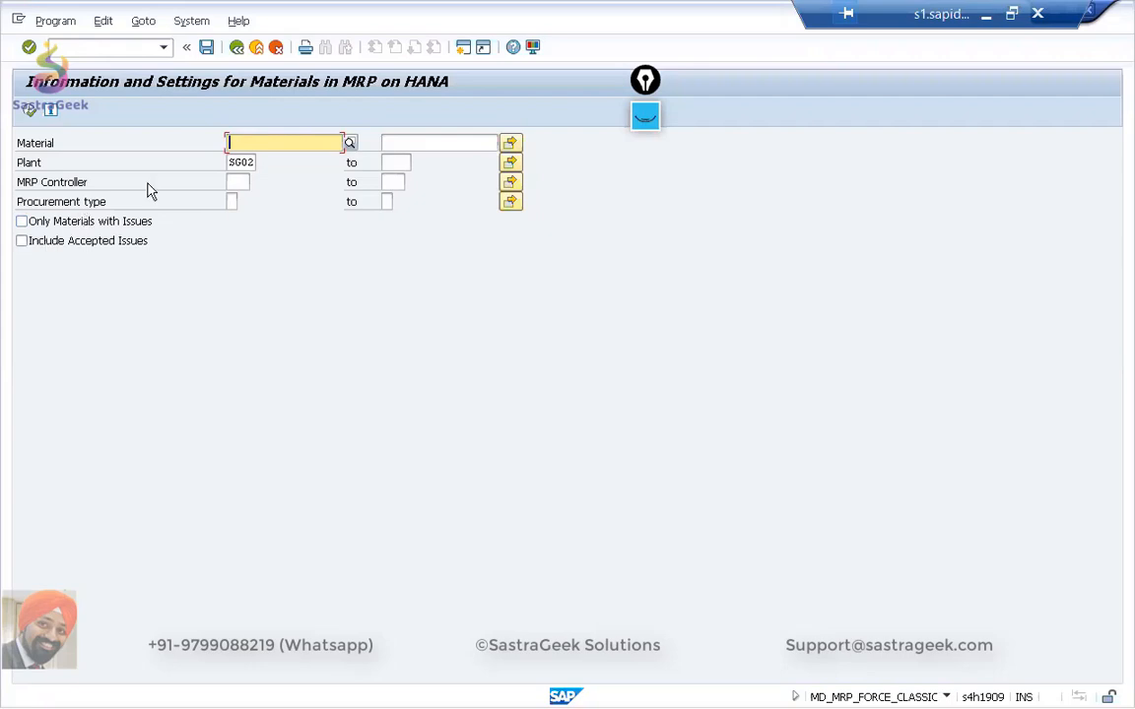
pyautogui.click(30, 117)
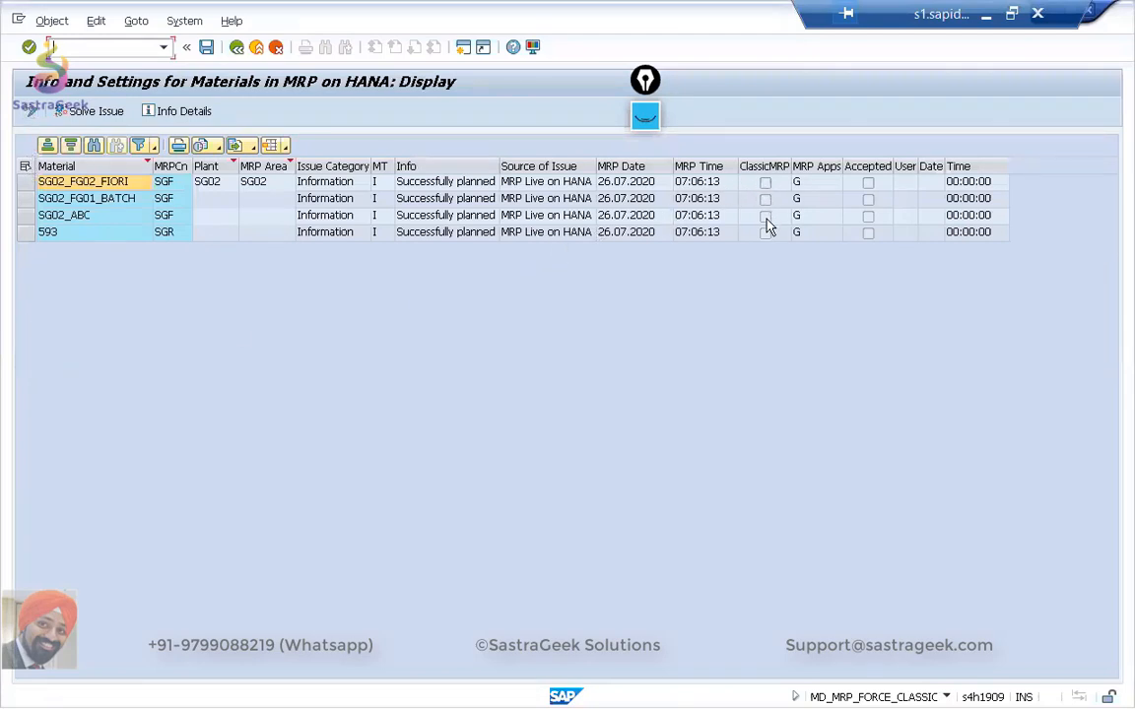
pyautogui.click(30, 112)
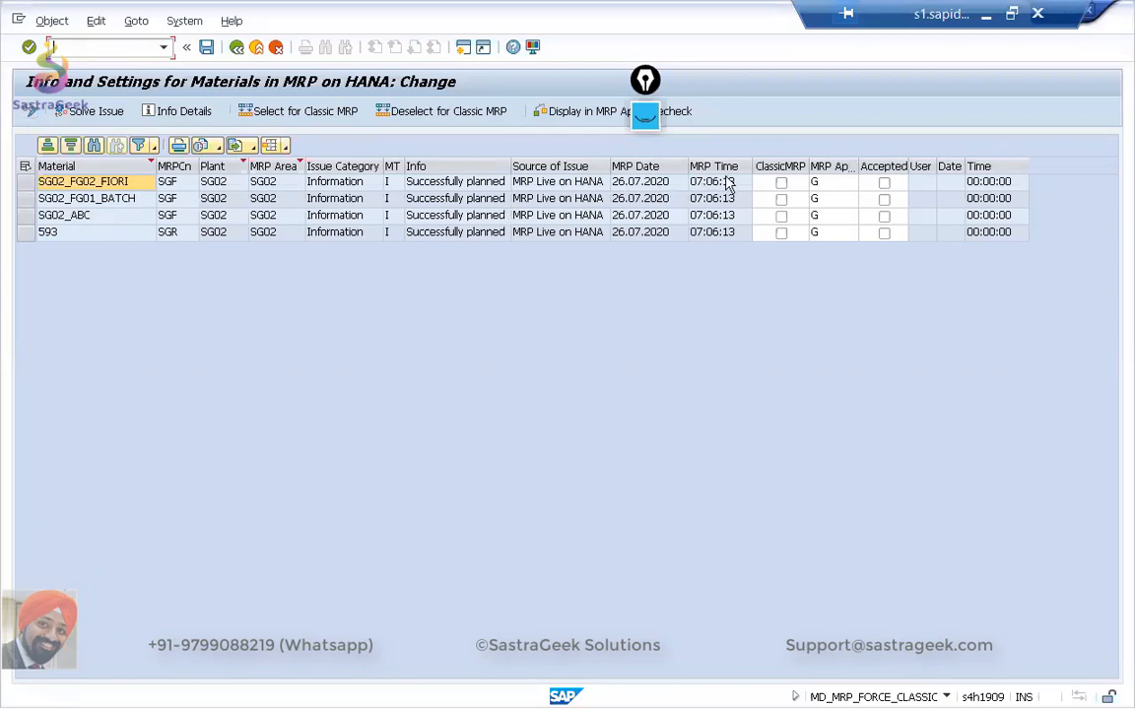
# Flag the four listed materials individually for classic MRP and clear the flags again.
pyautogui.click(781, 183)
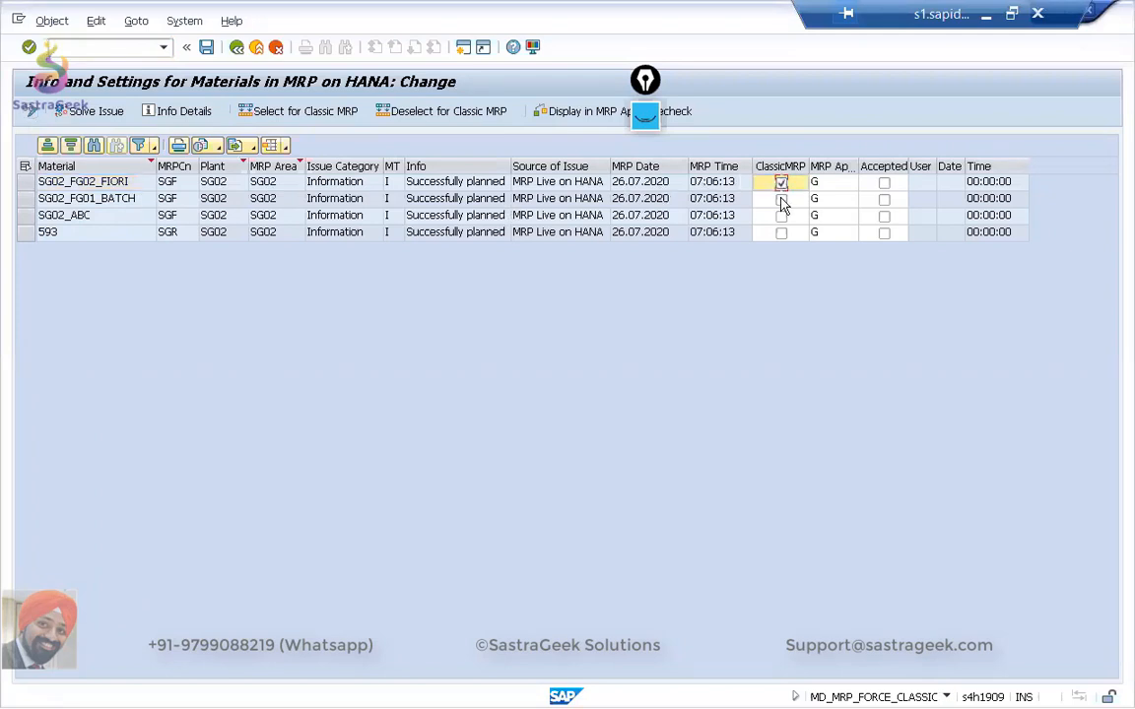
pyautogui.click(781, 199)
pyautogui.click(781, 216)
pyautogui.click(781, 232)
pyautogui.click(781, 216)
pyautogui.click(780, 183)
pyautogui.click(781, 199)
pyautogui.click(781, 215)
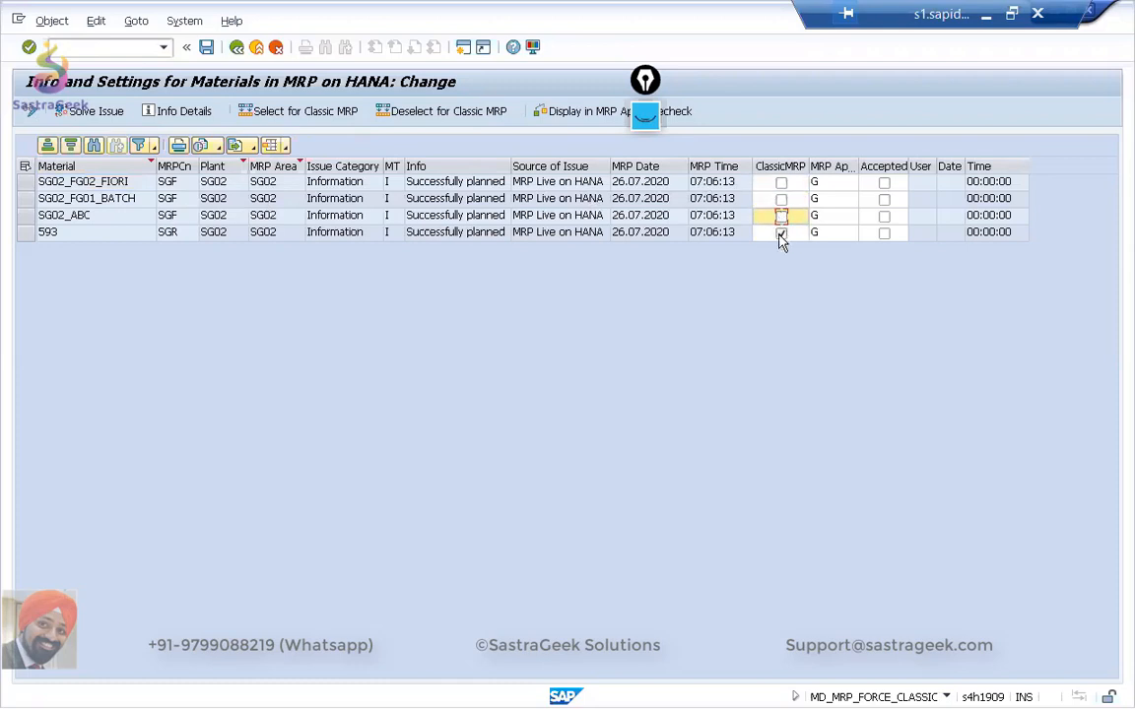
pyautogui.click(781, 232)
# Select all the listed materials at once and flag them for classic MRP.
pyautogui.click(25, 169)
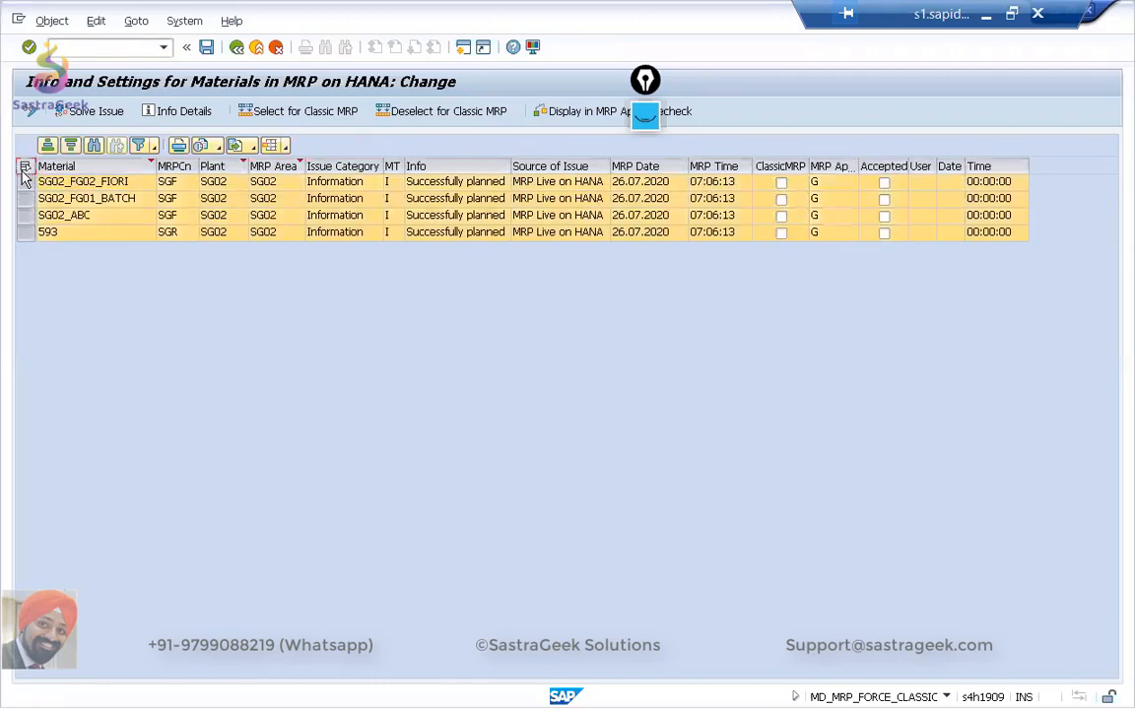
pyautogui.click(299, 112)
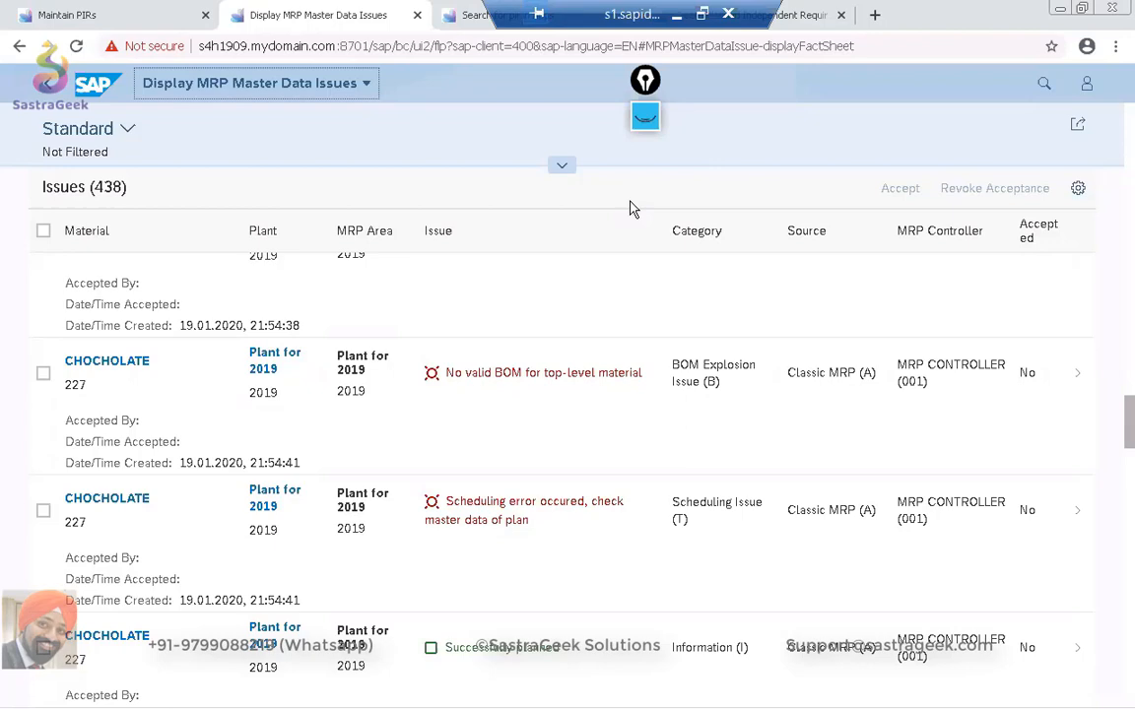
pyautogui.hotkey('alt', 'Tab')
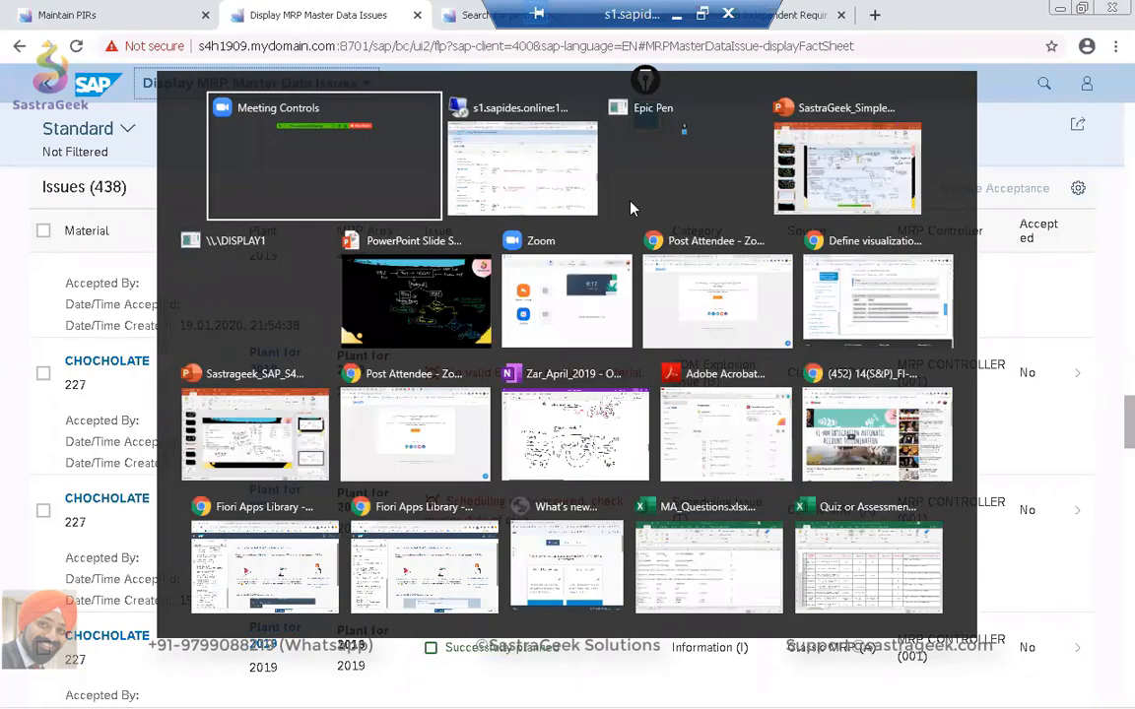
pyautogui.click(630, 208)
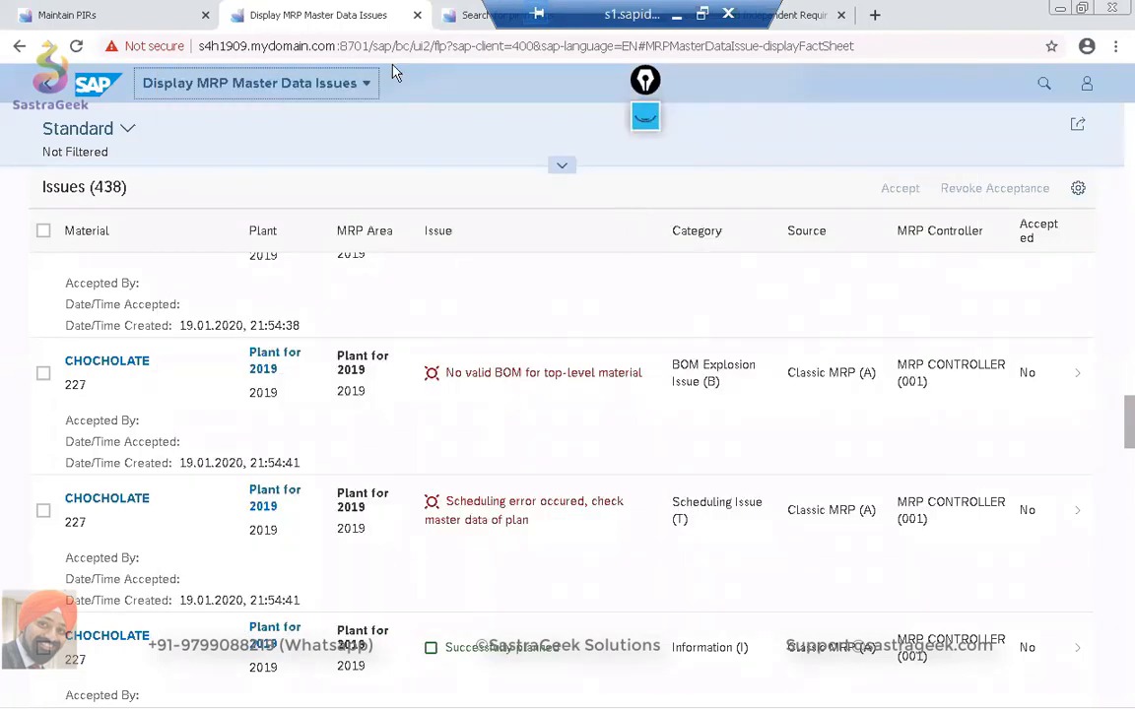
pyautogui.moveTo(620, 25); pyautogui.dragTo(830, 17)
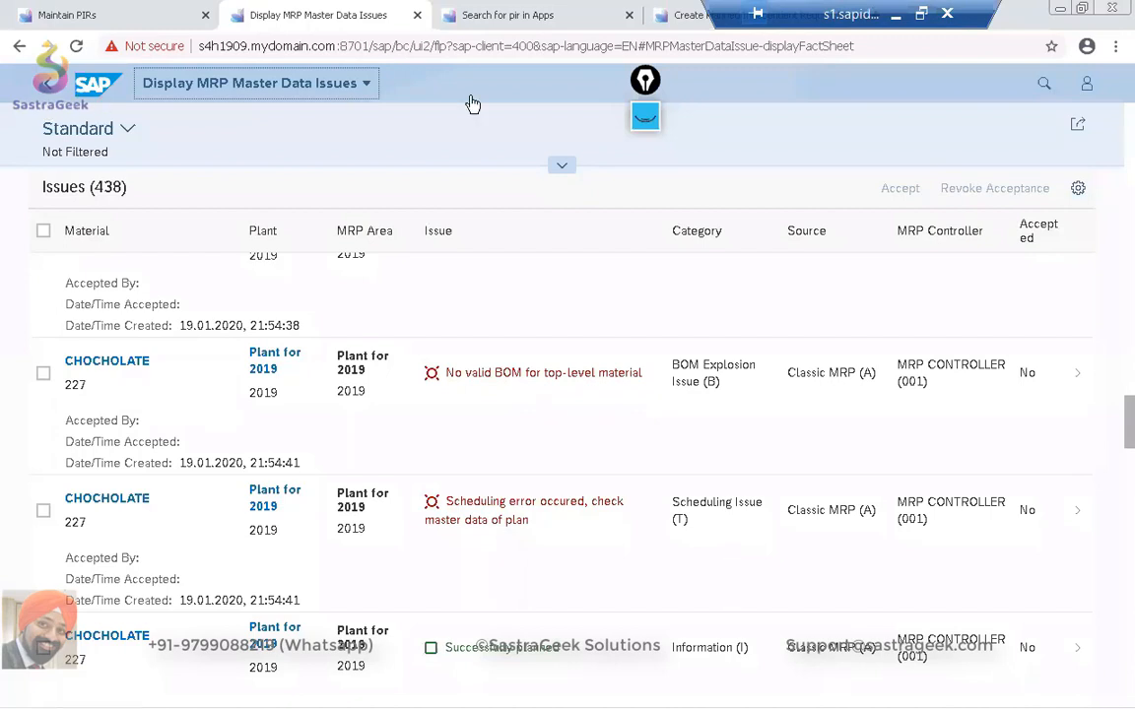
# Restrict the launchpad search to Apps and enter MRP BATCH as the search term.
pyautogui.click(1045, 85)
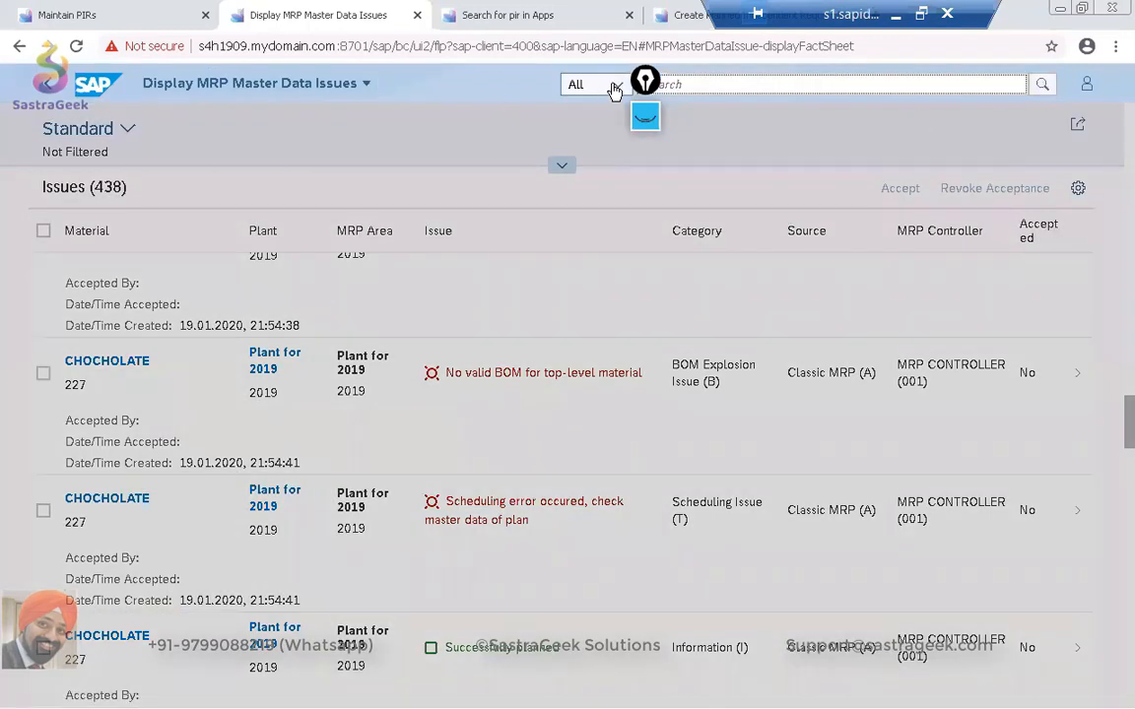
pyautogui.click(615, 90)
pyautogui.click(604, 144)
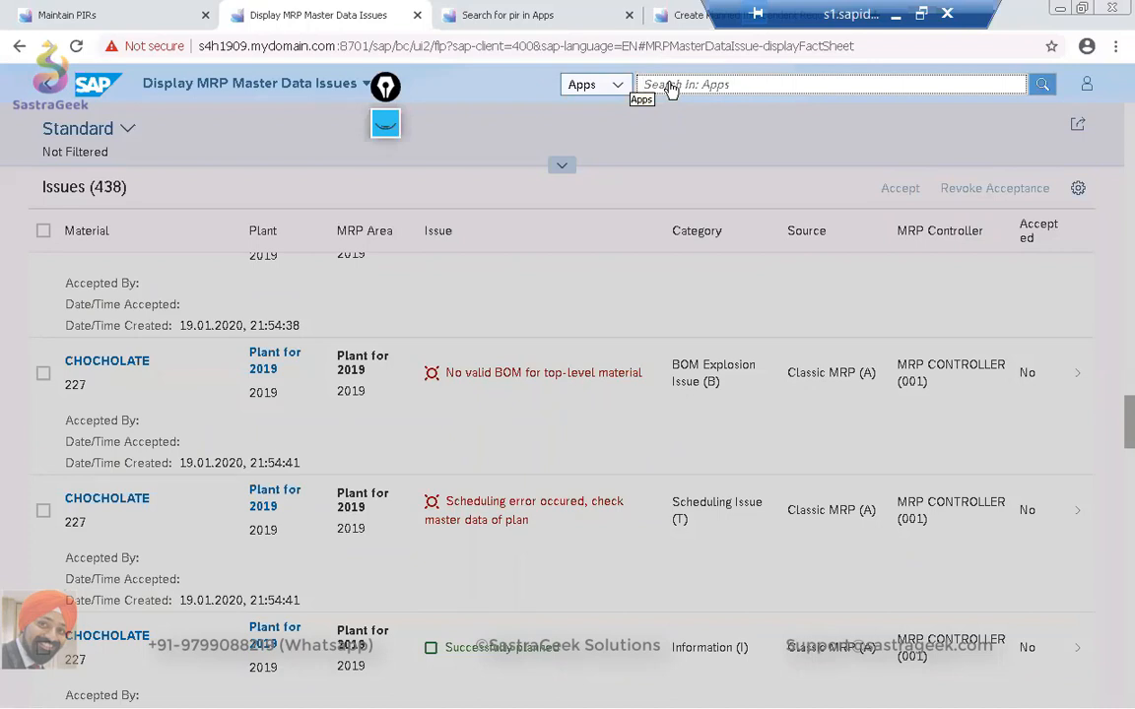
pyautogui.click(703, 87)
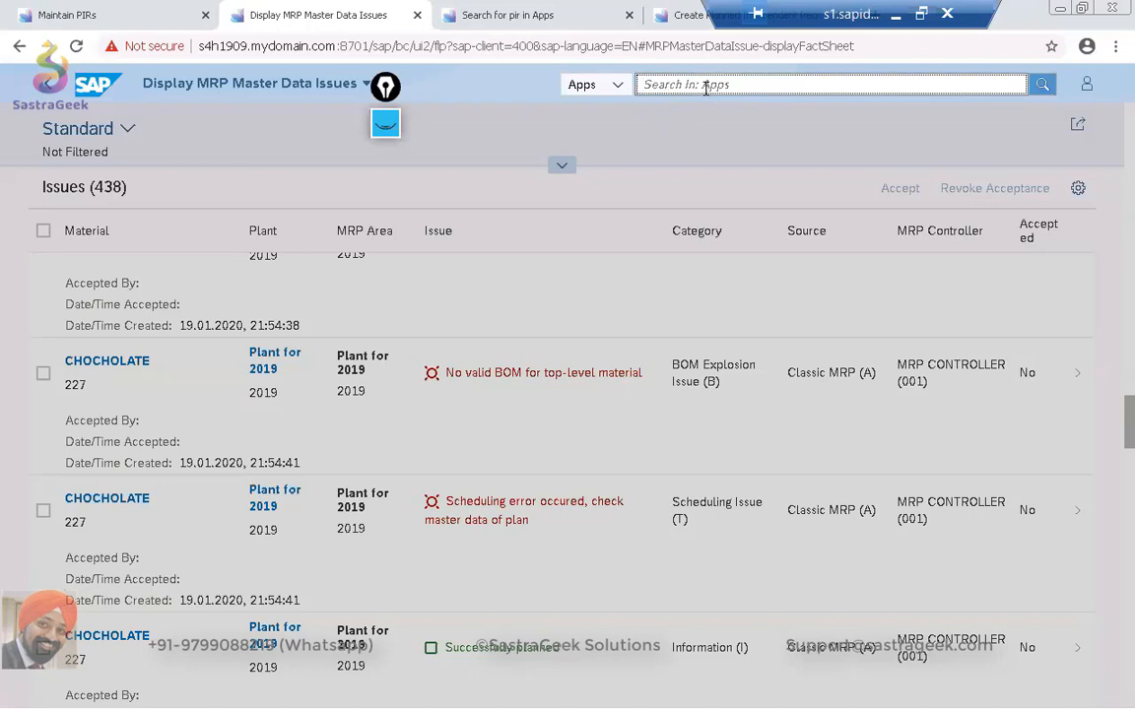
pyautogui.write('MRP BAT')
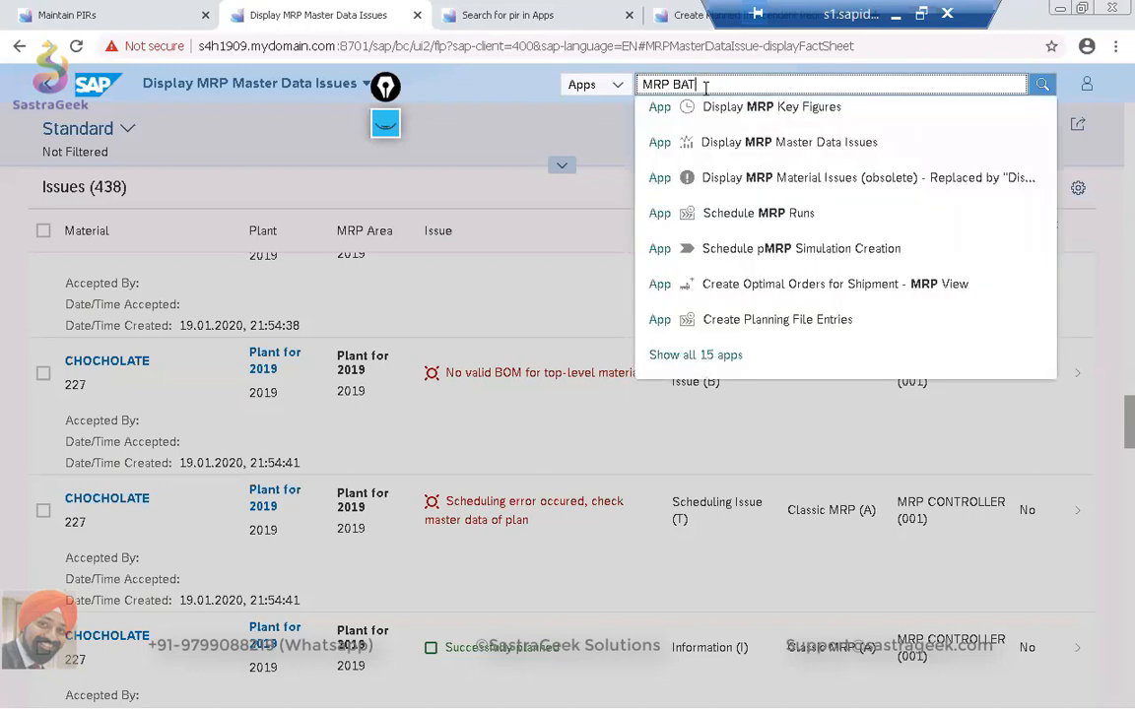
pyautogui.write('CH')
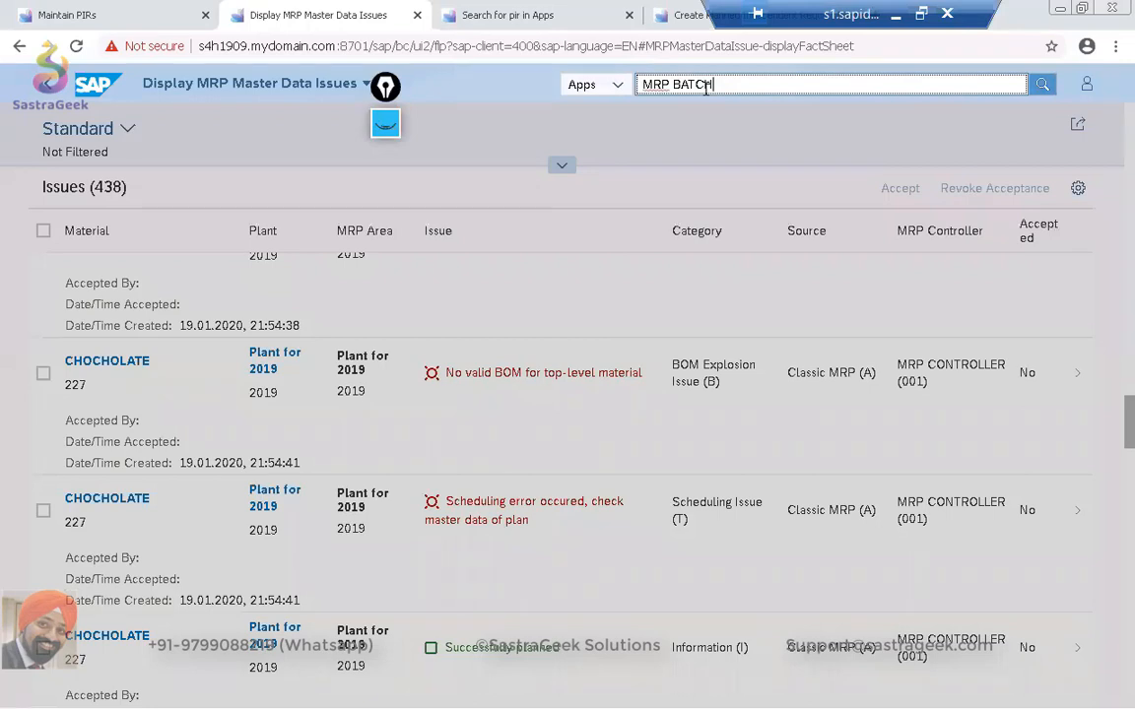
# Shorten the app search term to MRP and open Schedule MRP Runs from the full list of matching apps.
pyautogui.press('BackSpace')
pyautogui.press('BackSpace')
pyautogui.press('BackSpace')
pyautogui.press('BackSpace')
pyautogui.press('BackSpace')
pyautogui.press('BackSpace')
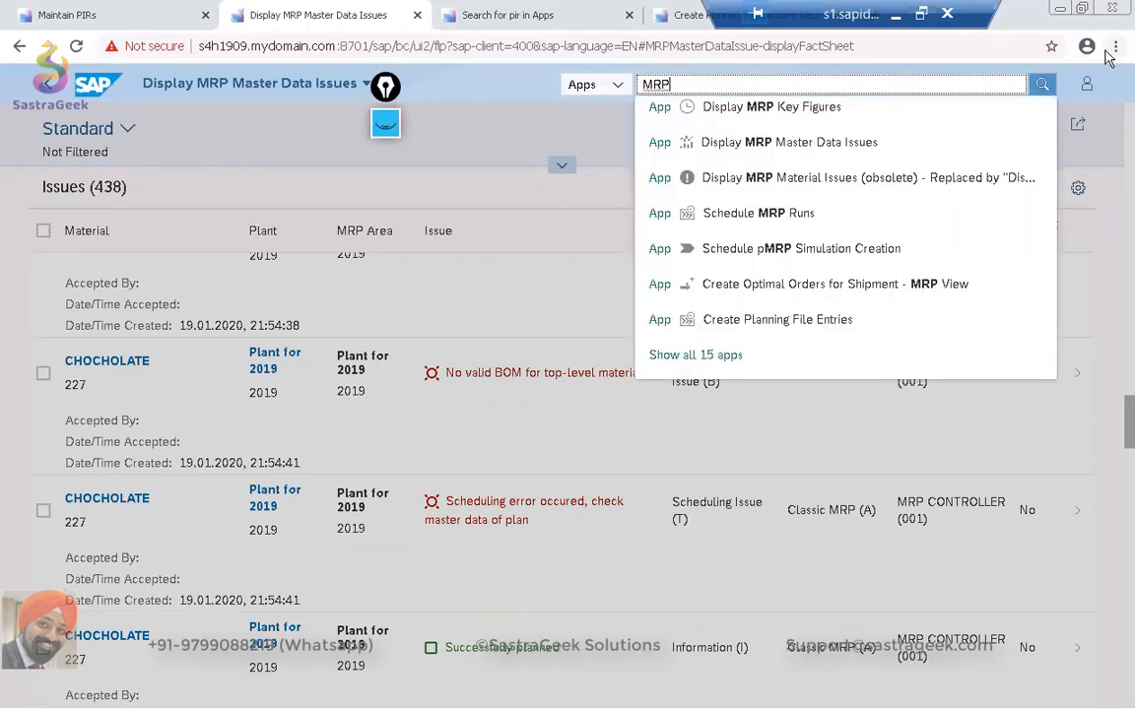
pyautogui.click(707, 358)
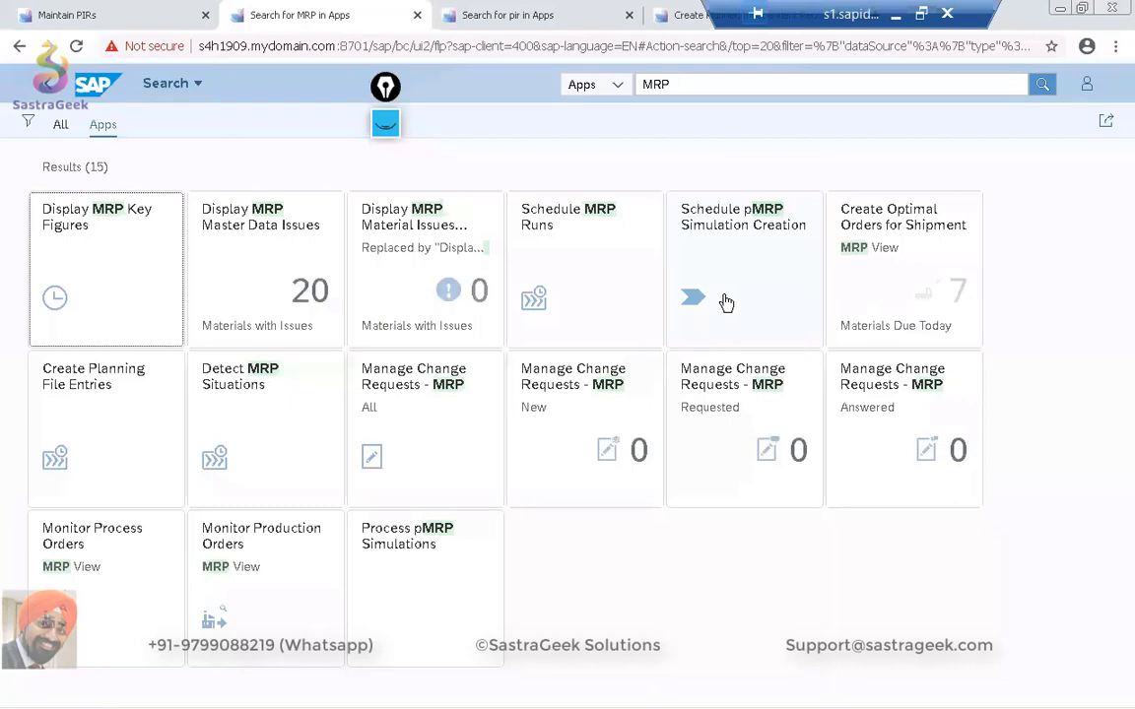
pyautogui.click(598, 228)
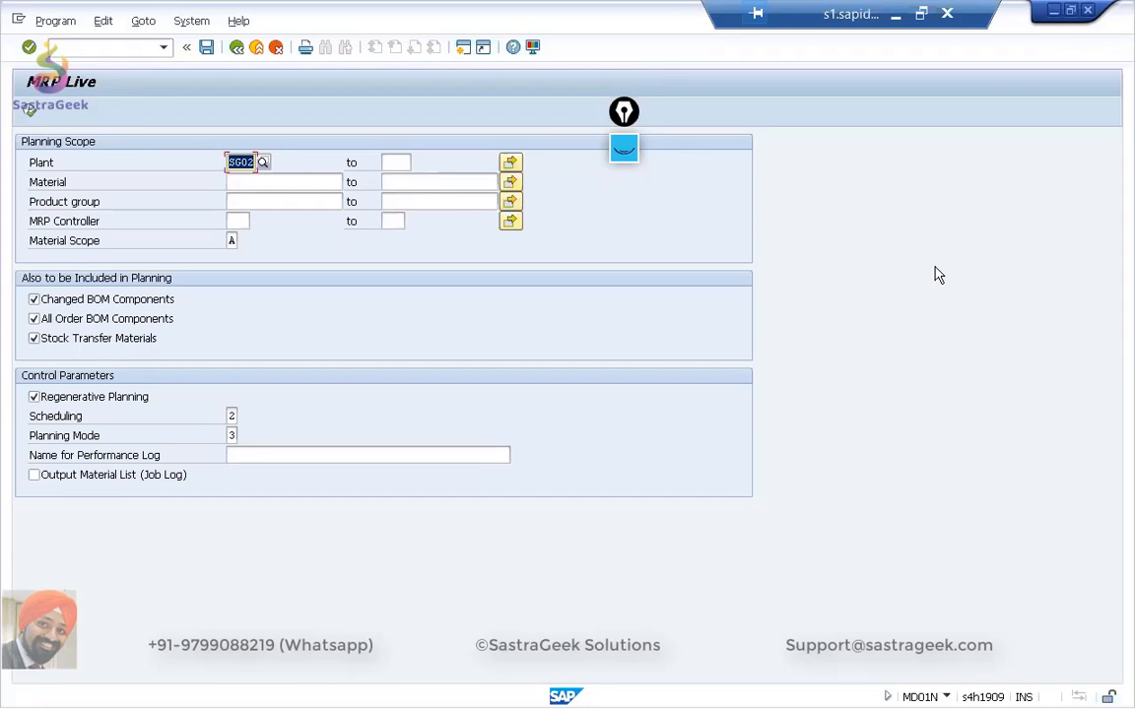
# Switch to the PowerPoint slide show with the MRP run diagram and set the pen colour to light blue.
pyautogui.hotkey('alt', 'Tab')
pyautogui.hotkey('alt', 'Tab')
pyautogui.hotkey('alt', 'Tab')
pyautogui.hotkey('alt', 'Tab')
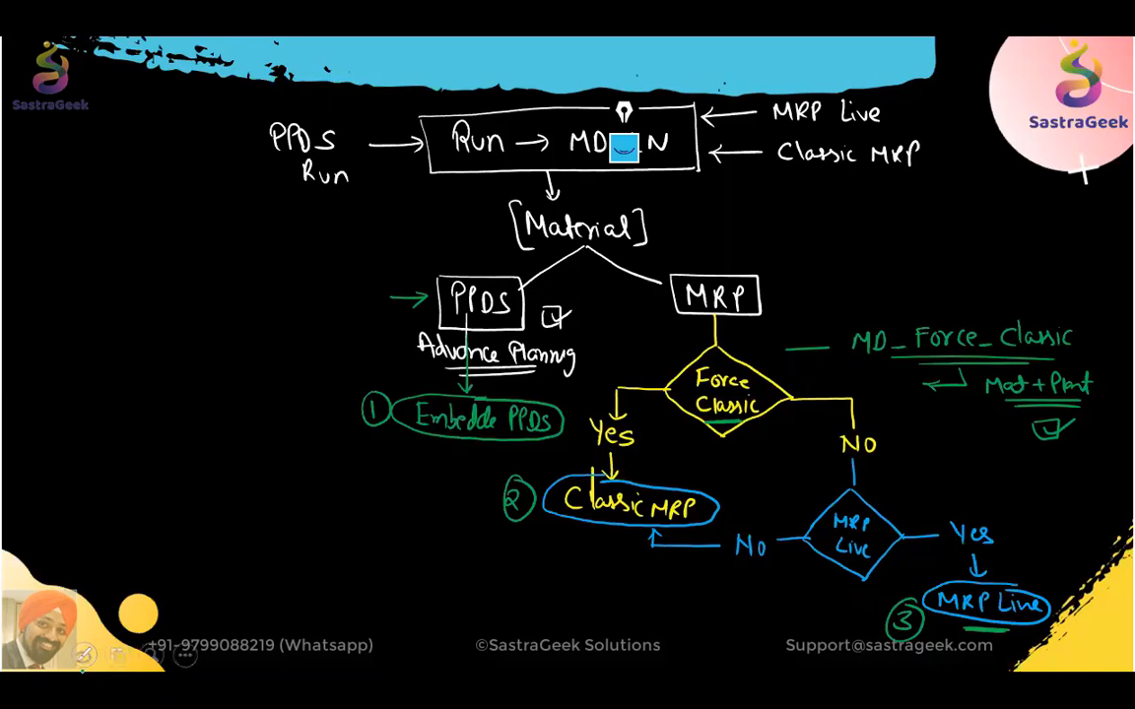
pyautogui.click(83, 655)
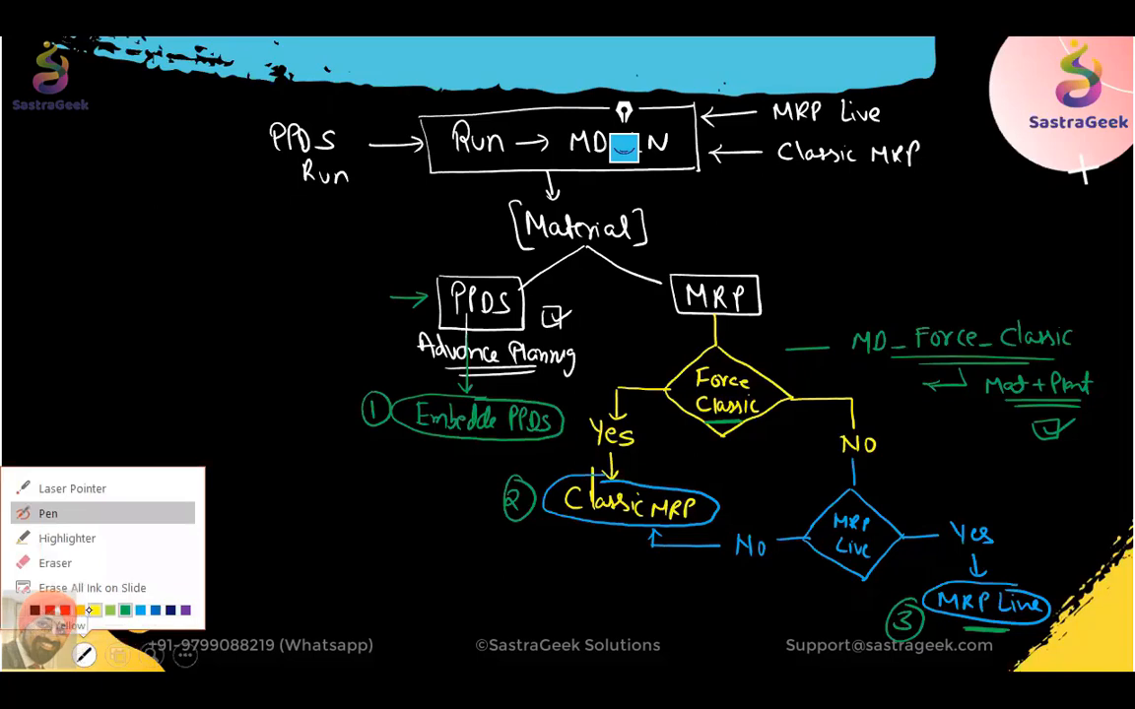
pyautogui.click(141, 610)
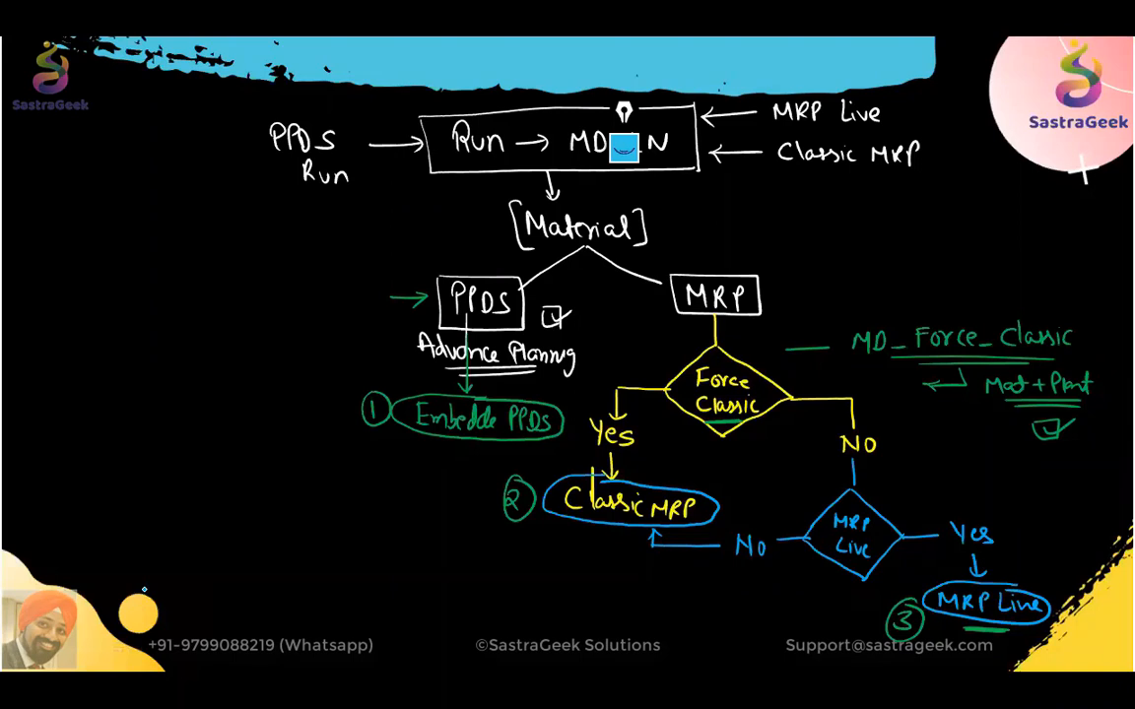